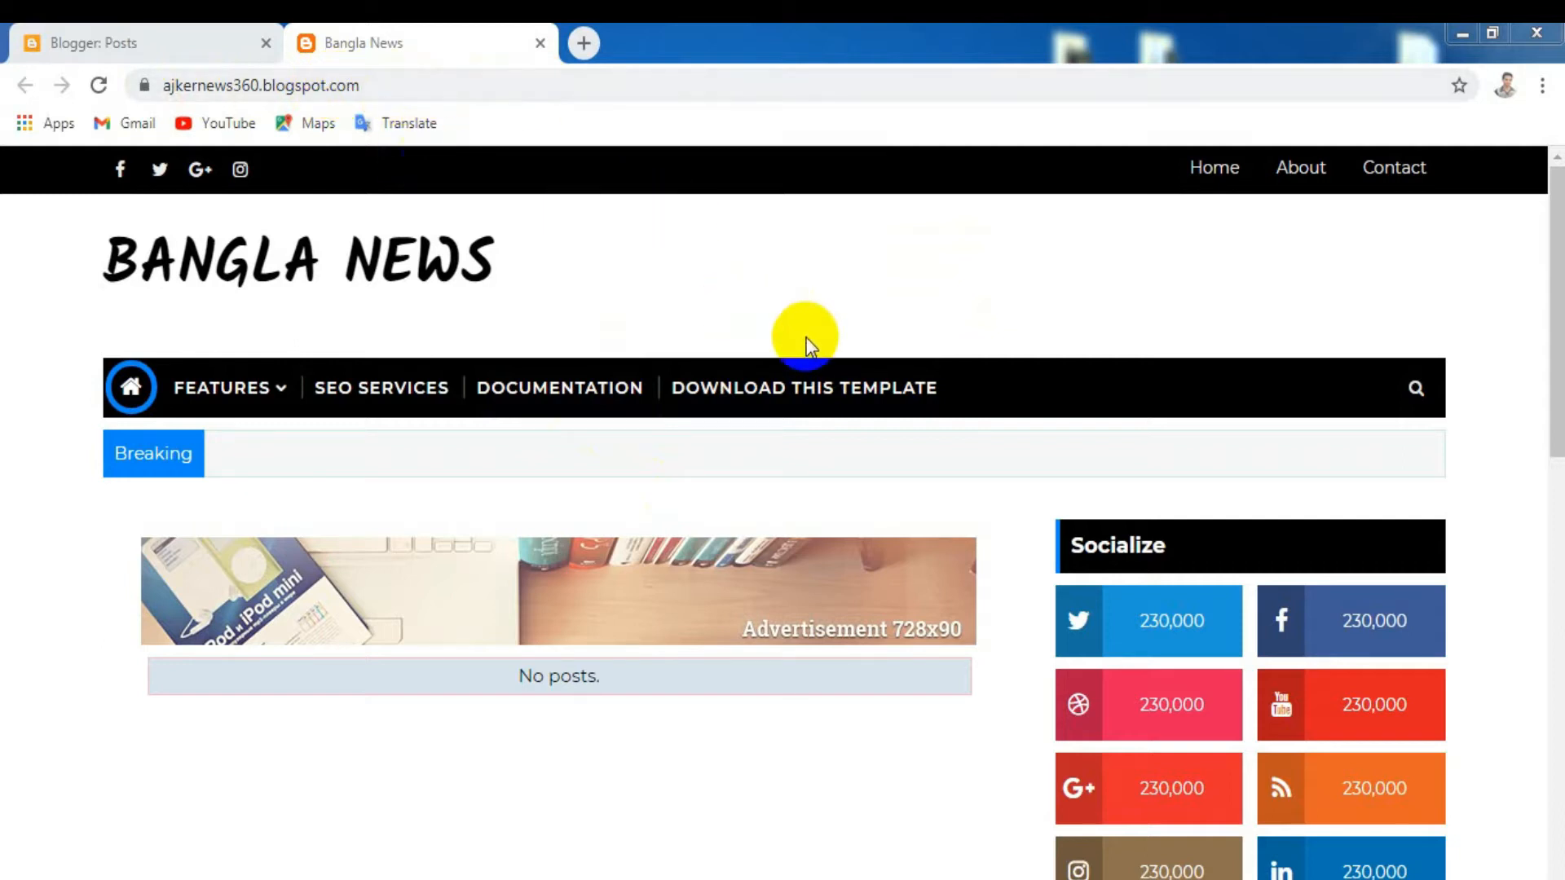
Check the Facebook link in the blog's header by opening it, and return to the blog's home page
left_click_drag(500, 256, 123, 217)
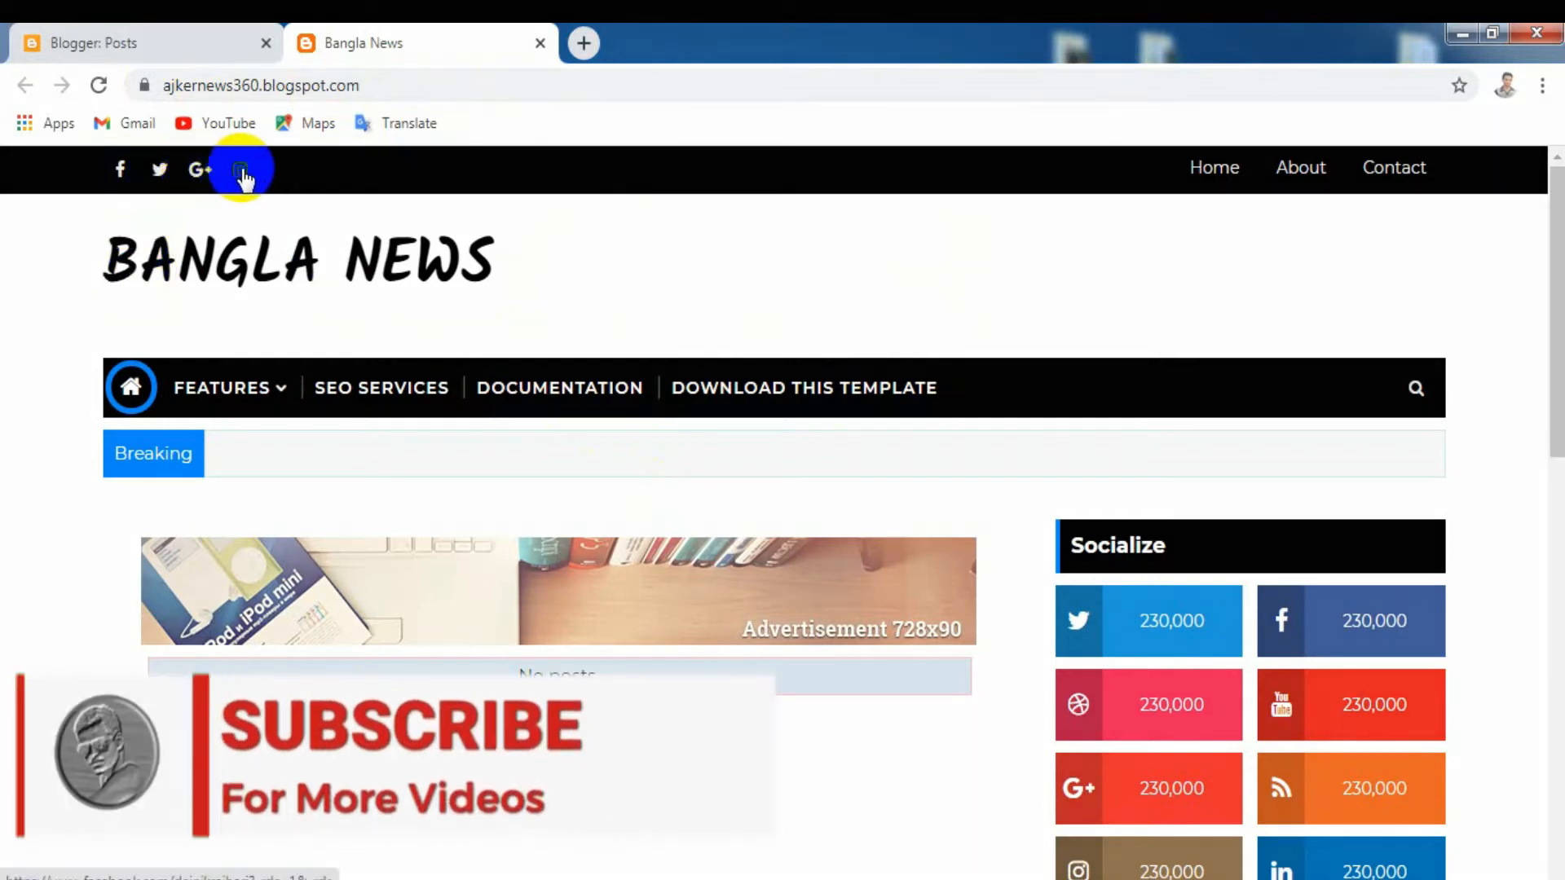
left_click(119, 169)
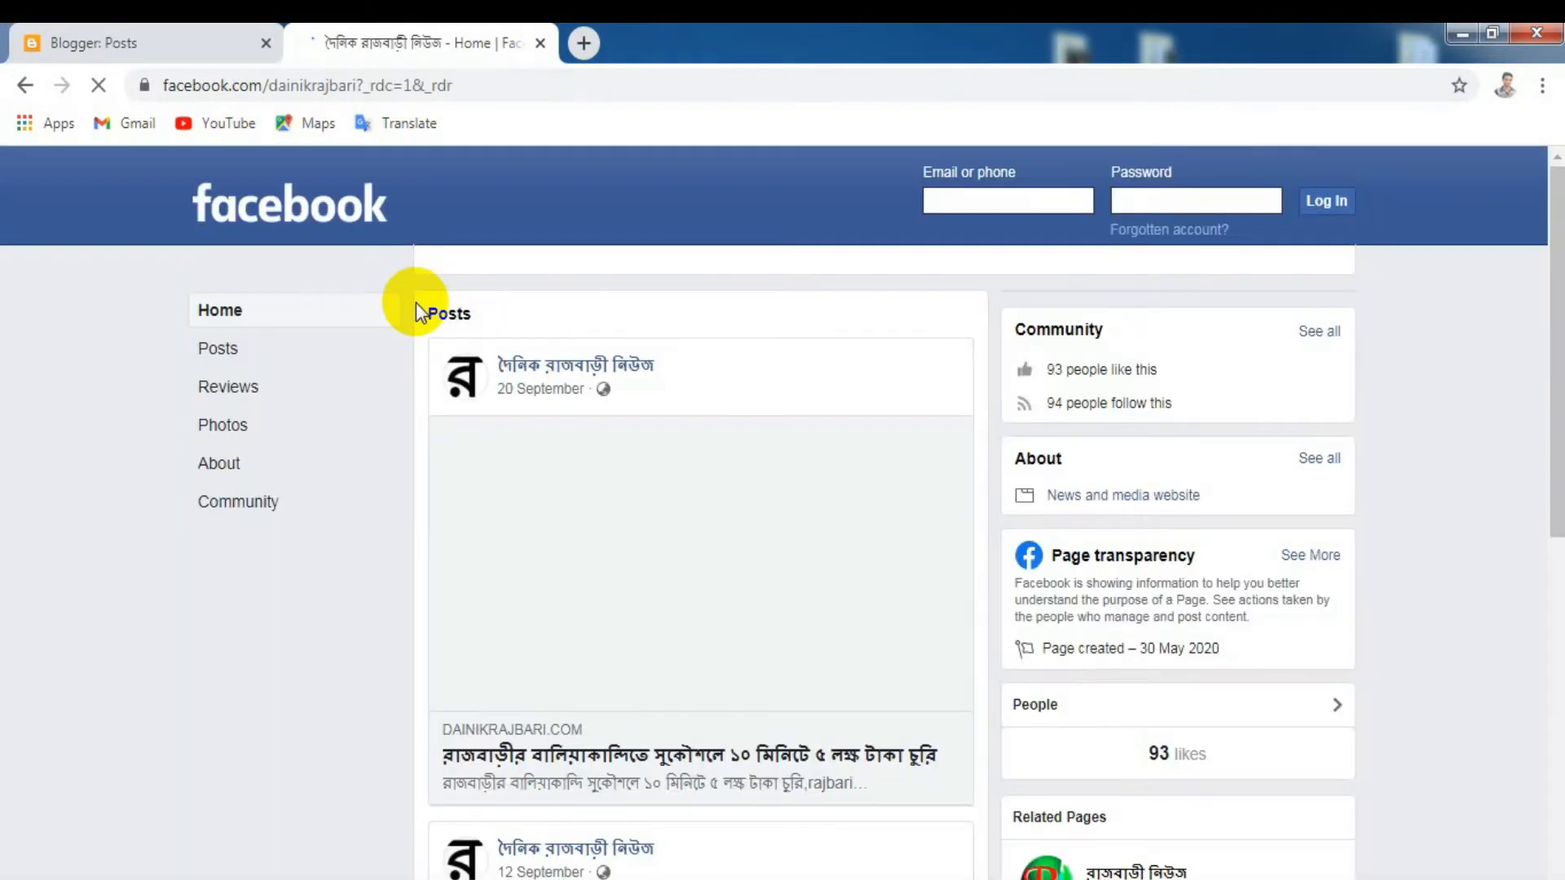
left_click(22, 86)
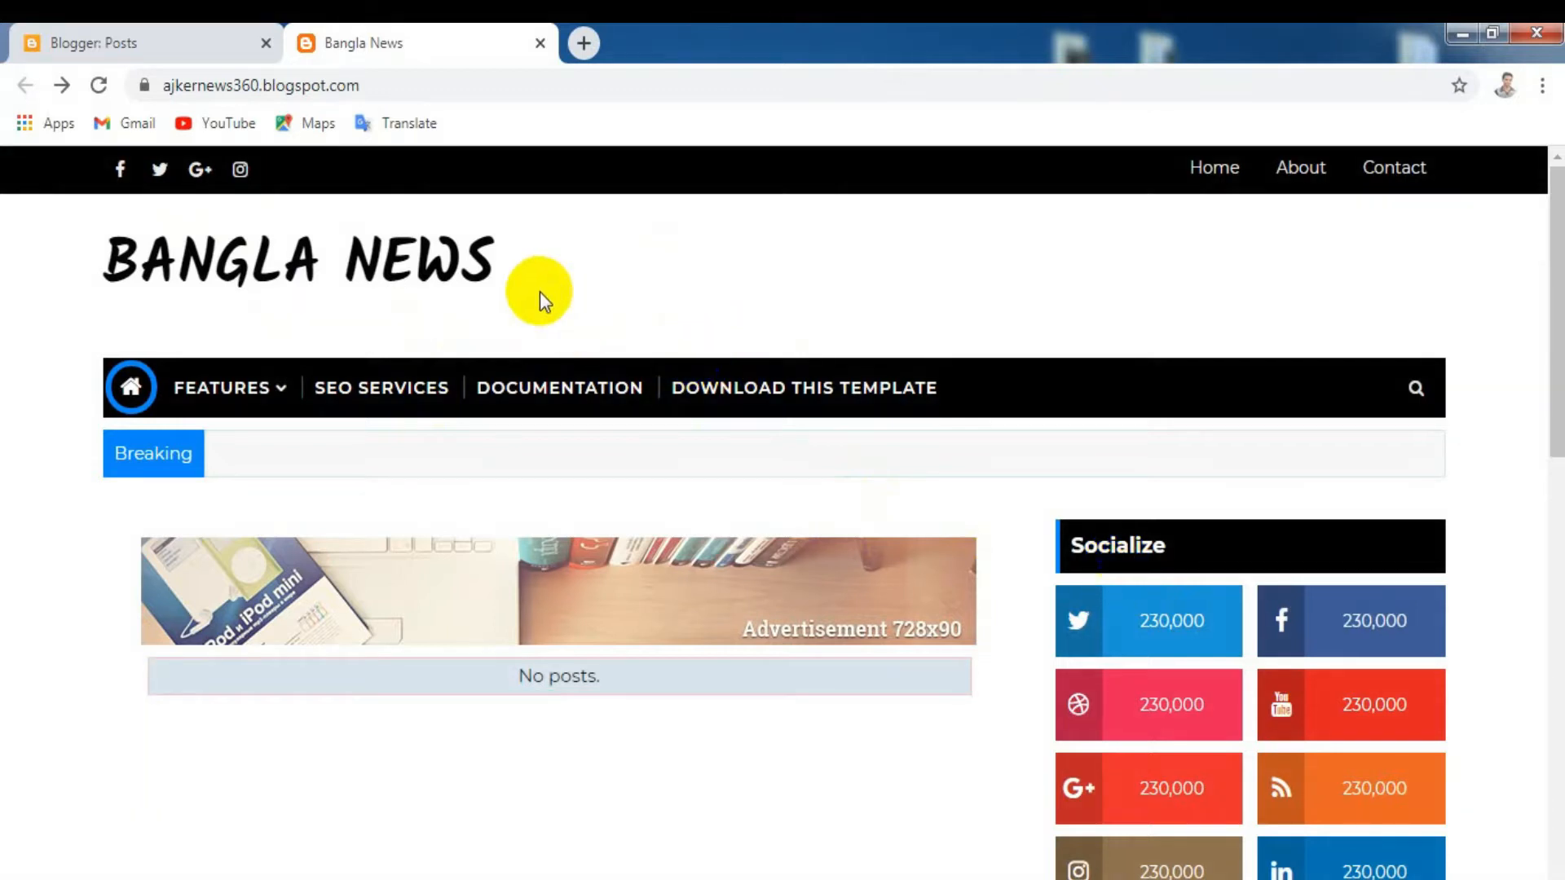
mouse_move(492, 252)
left_mouse_down()
mouse_move(392, 227)
mouse_move(113, 232)
mouse_move(493, 253)
left_mouse_up()
left_click(115, 234)
left_click(500, 252)
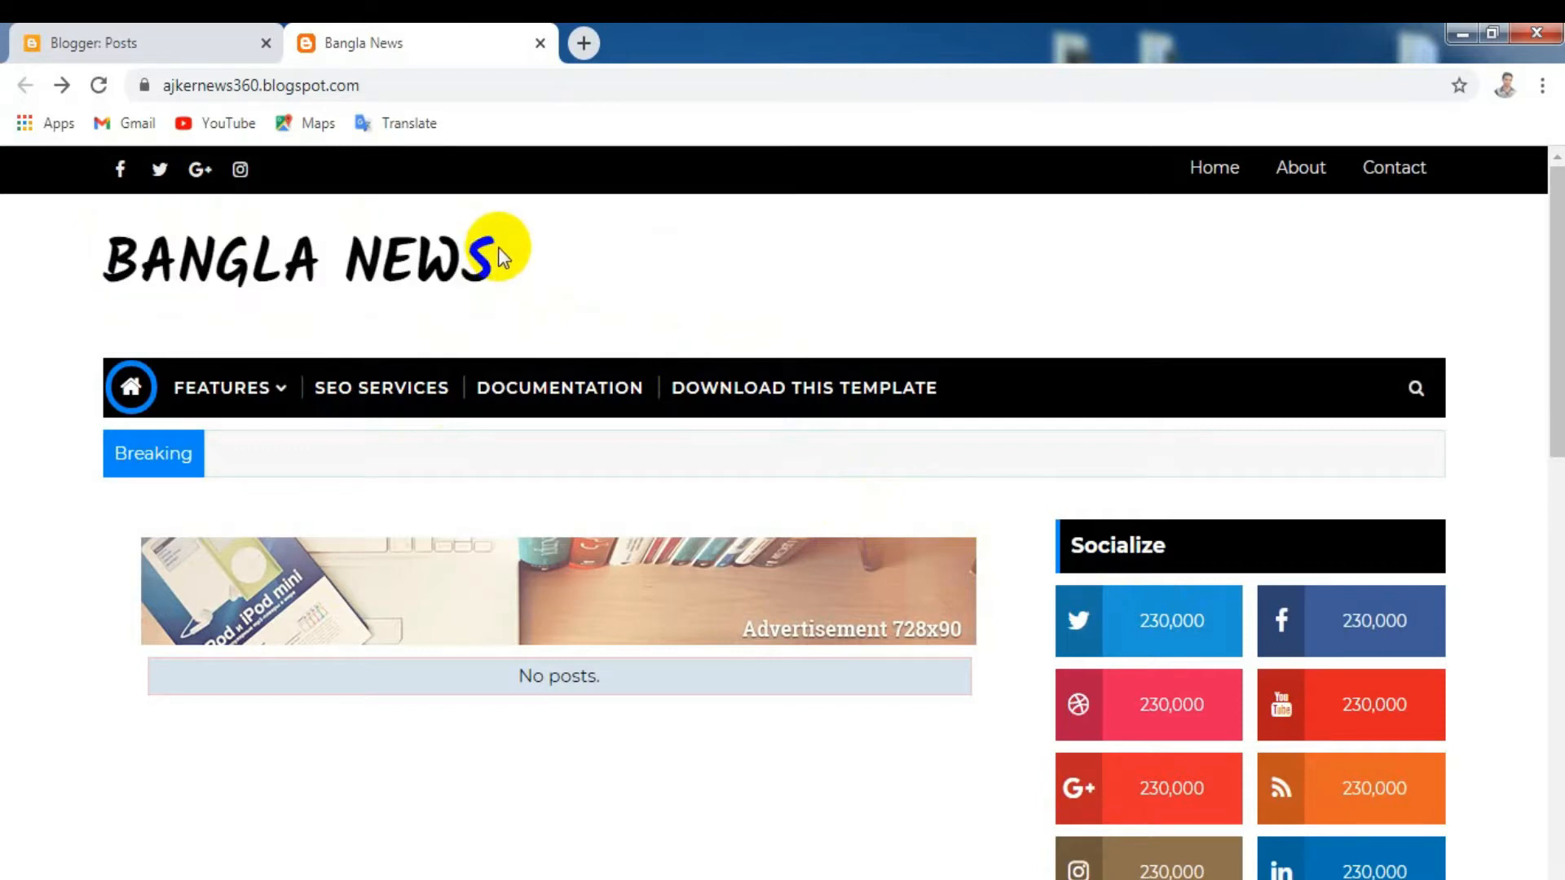
left_click(250, 401)
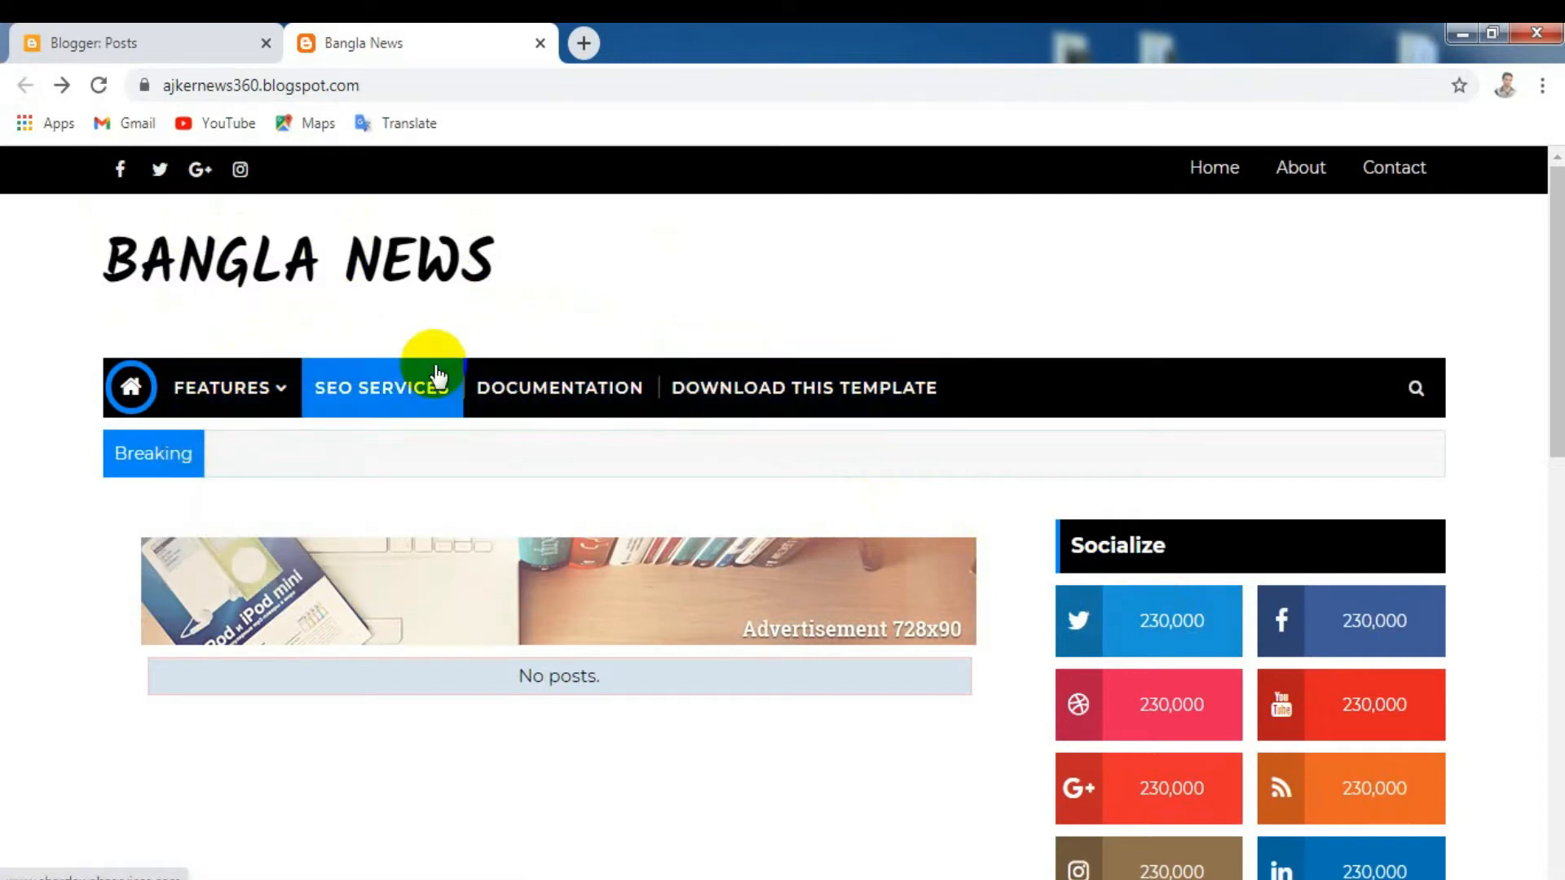
left_click(187, 390)
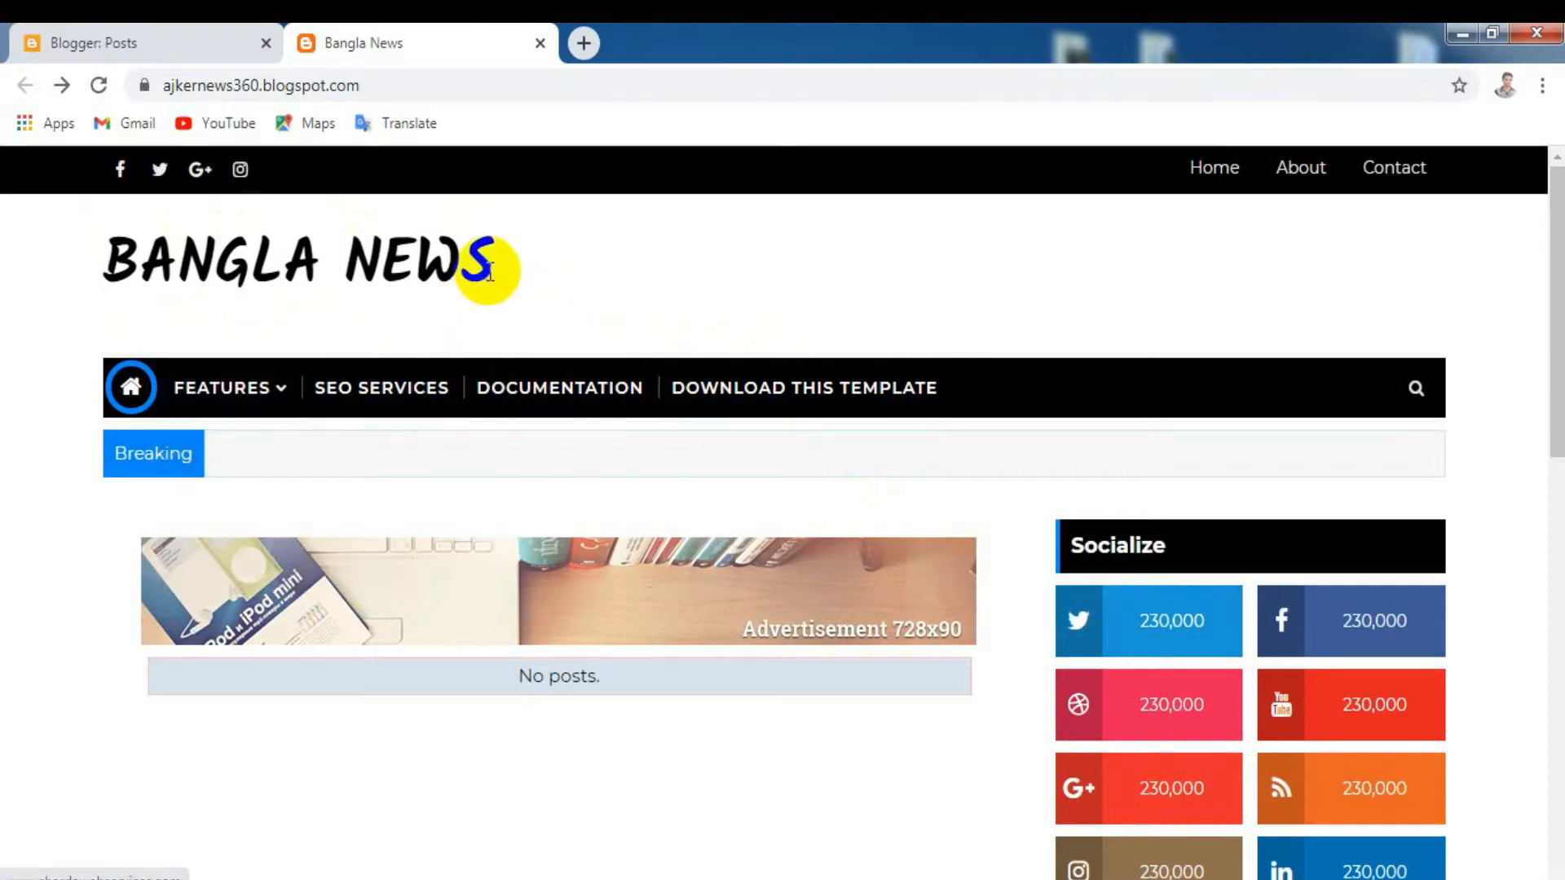
left_click_drag(499, 269, 262, 261)
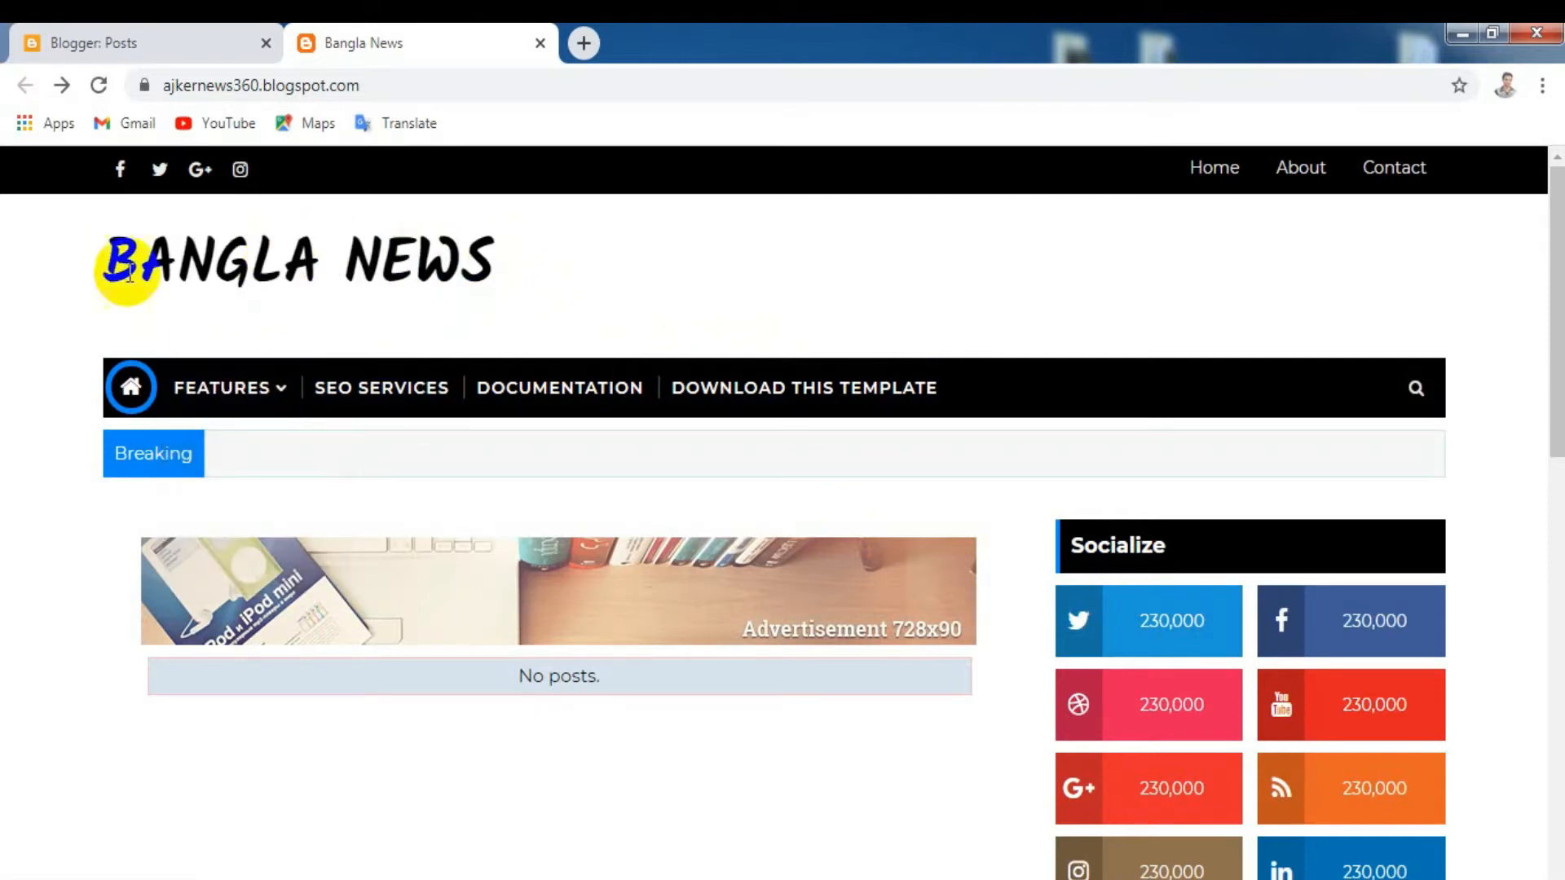
left_click_drag(498, 251, 458, 253)
left_click(458, 252)
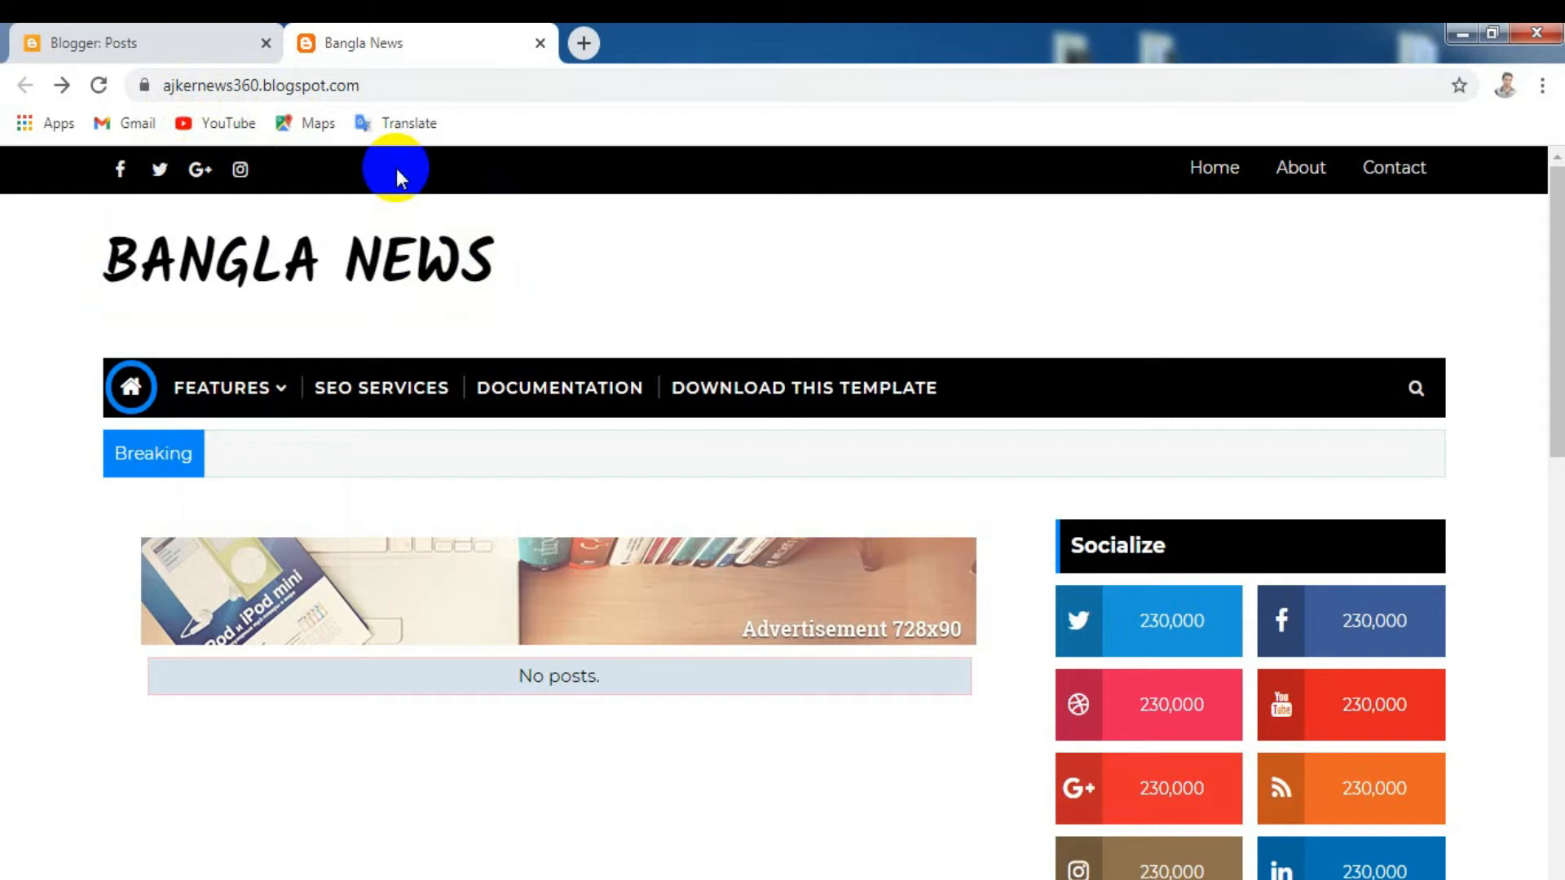
Search Google Images for "ajker news logo" in a new browser tab and look through the logo results
left_click(582, 42)
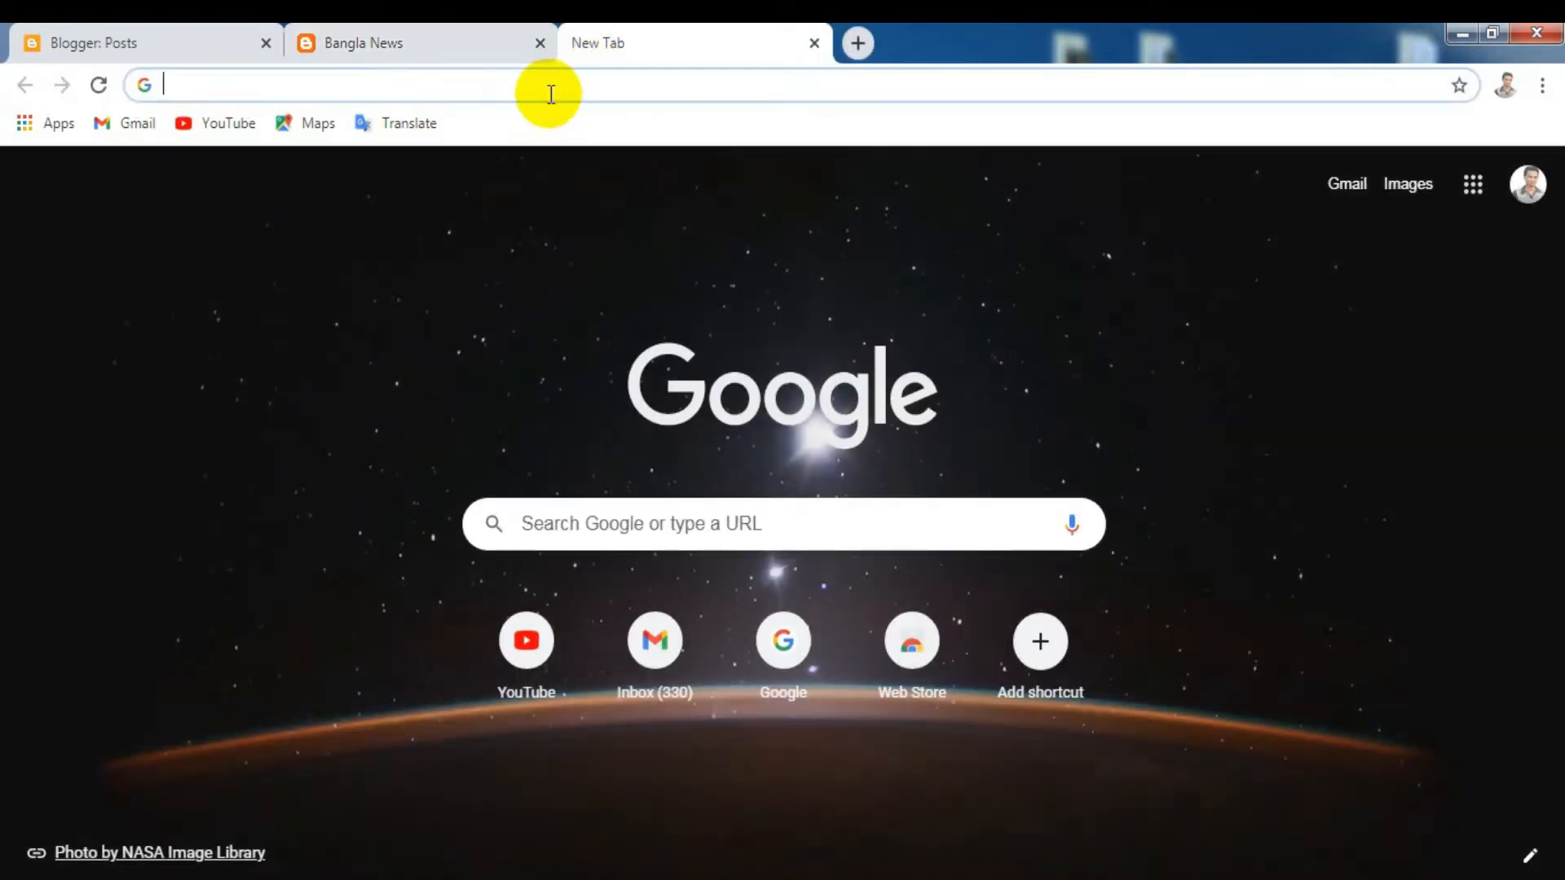
type("ajker n")
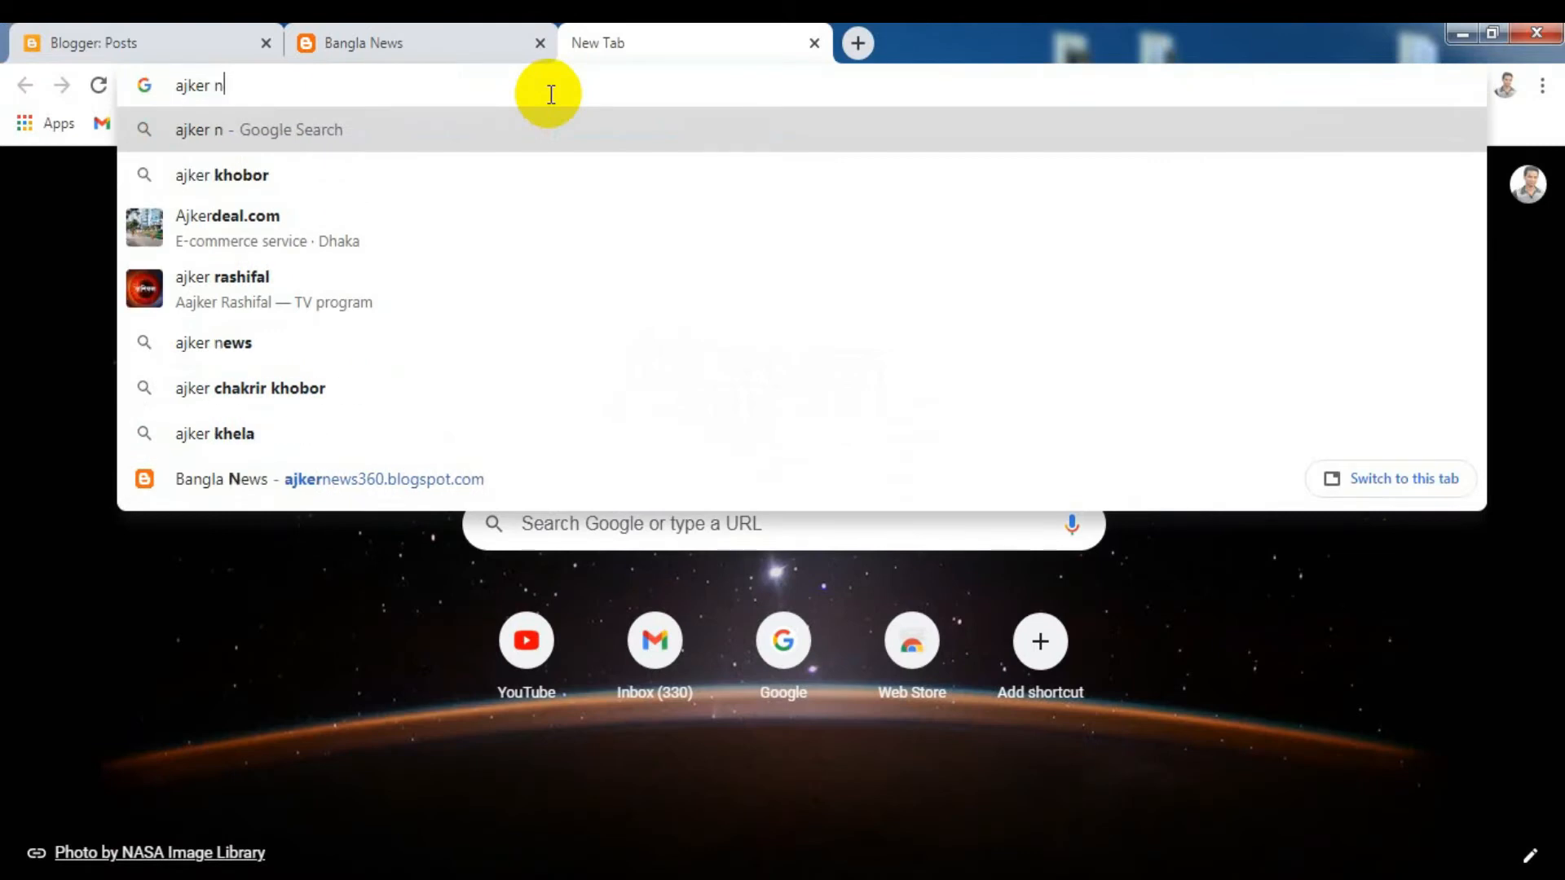
type("ews")
key("Return")
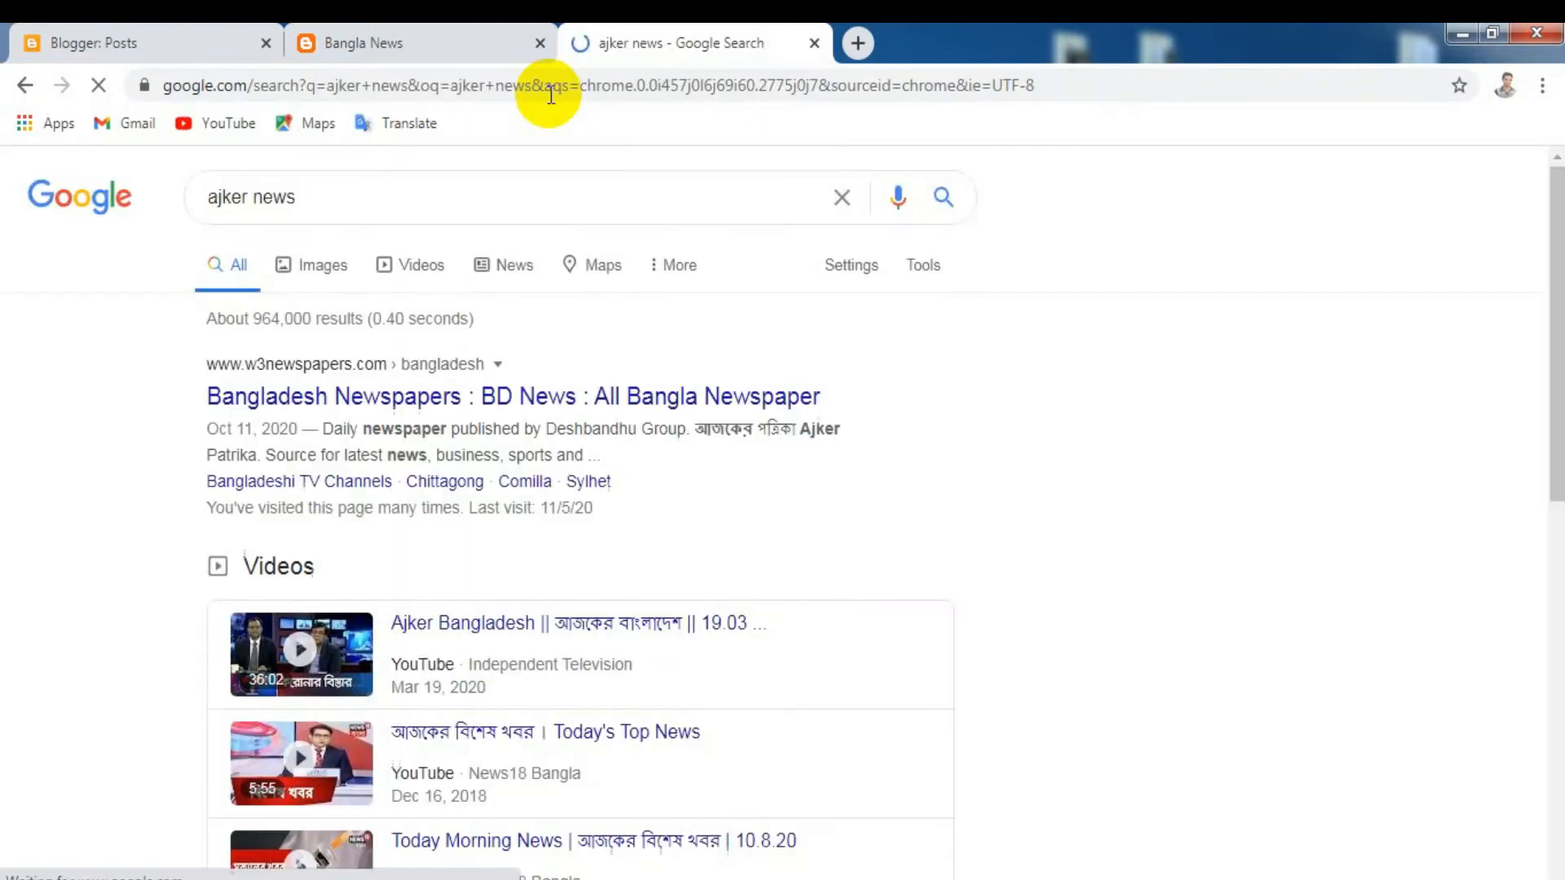
left_click(324, 273)
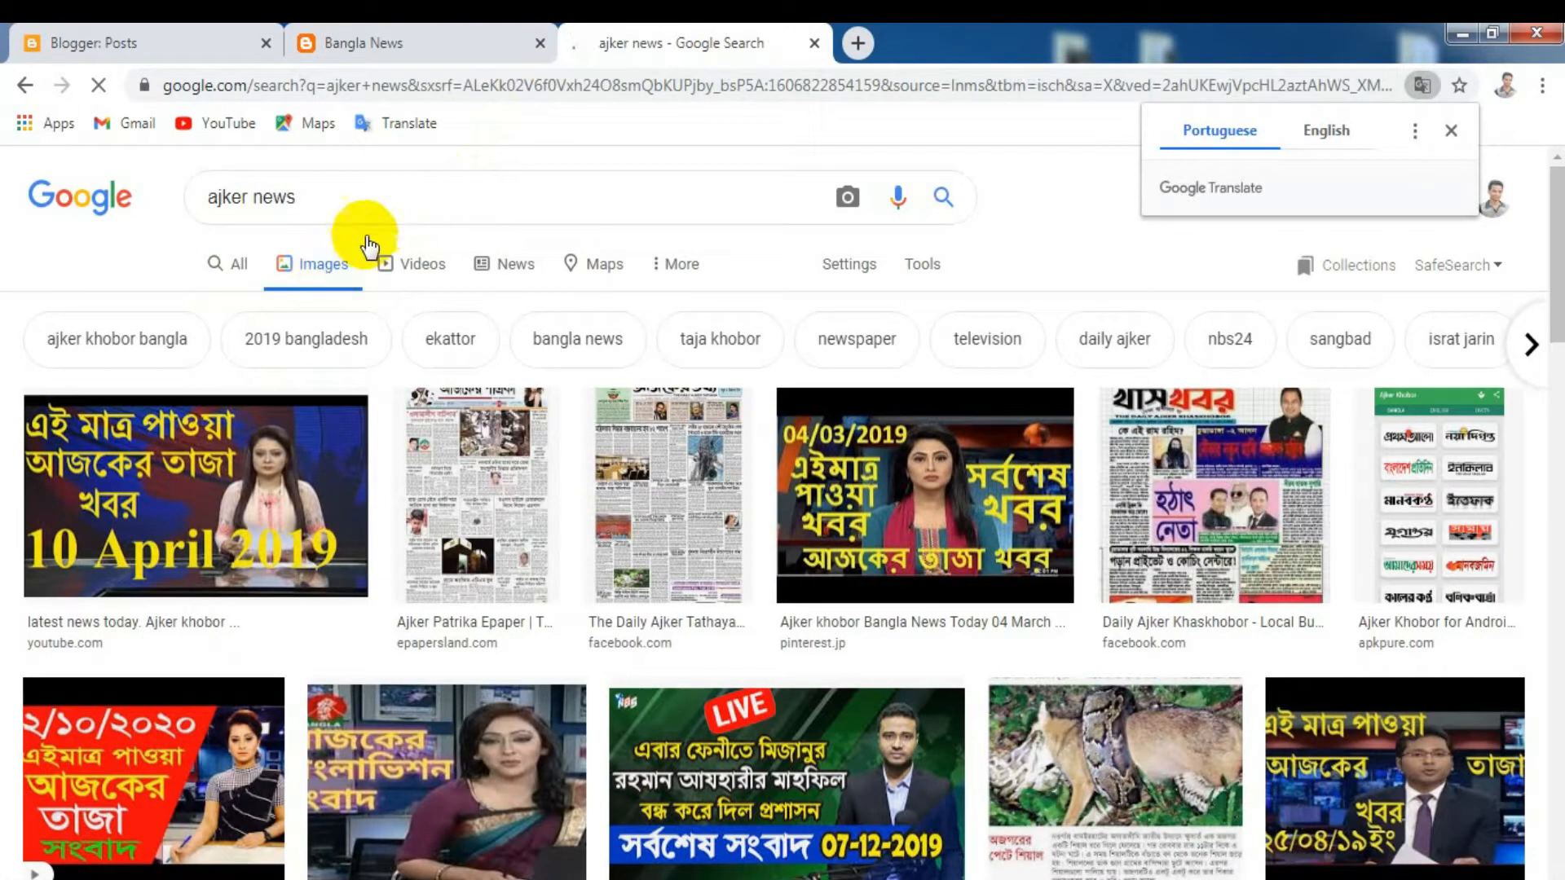
left_click(405, 188)
type("logo")
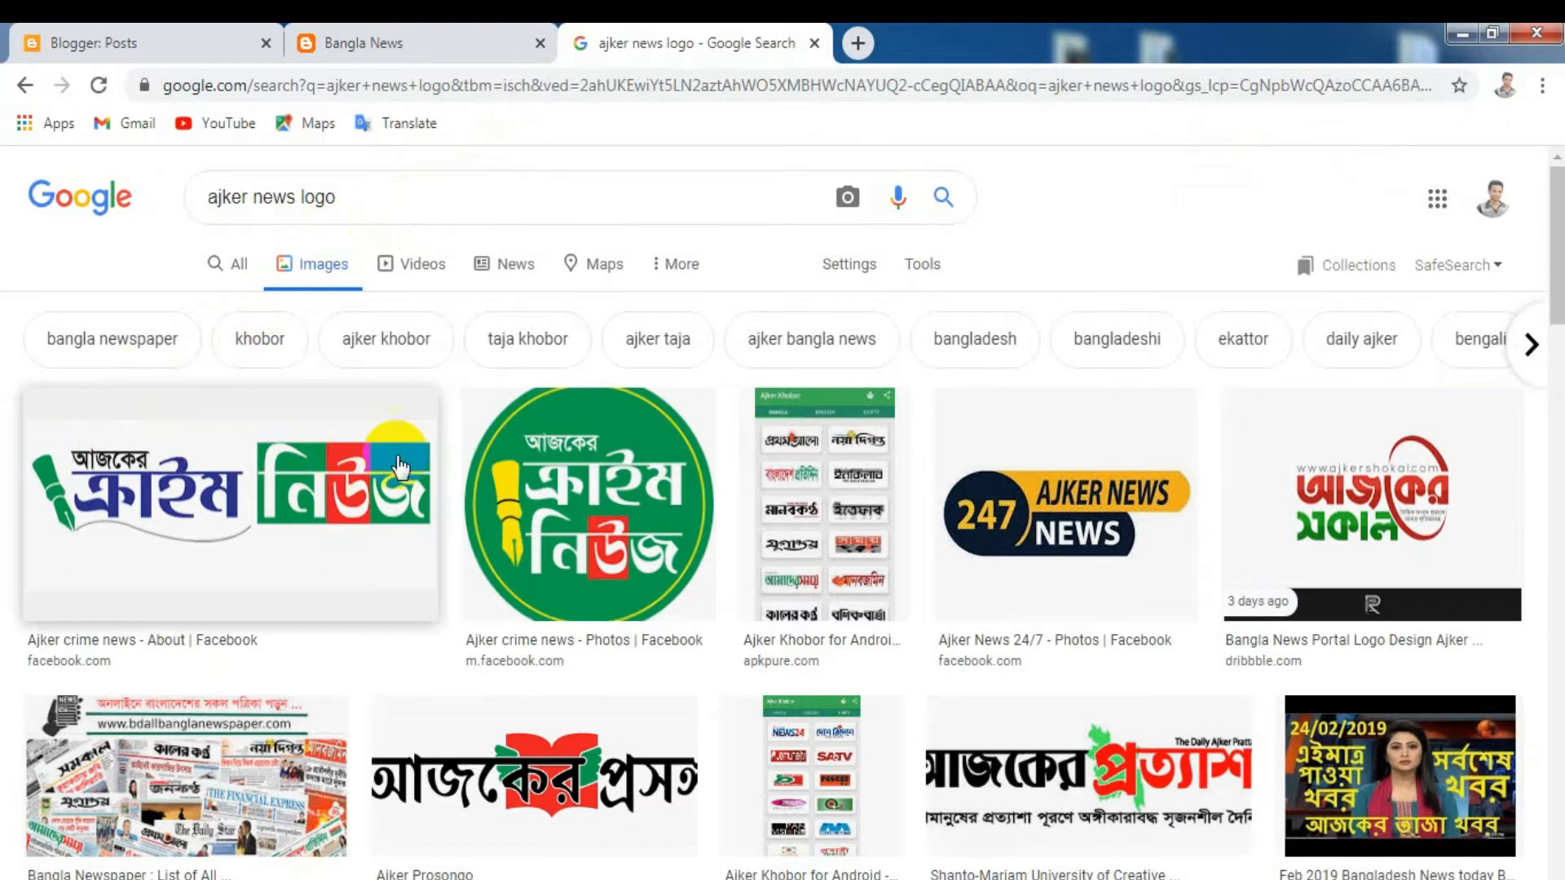
left_click(1383, 501)
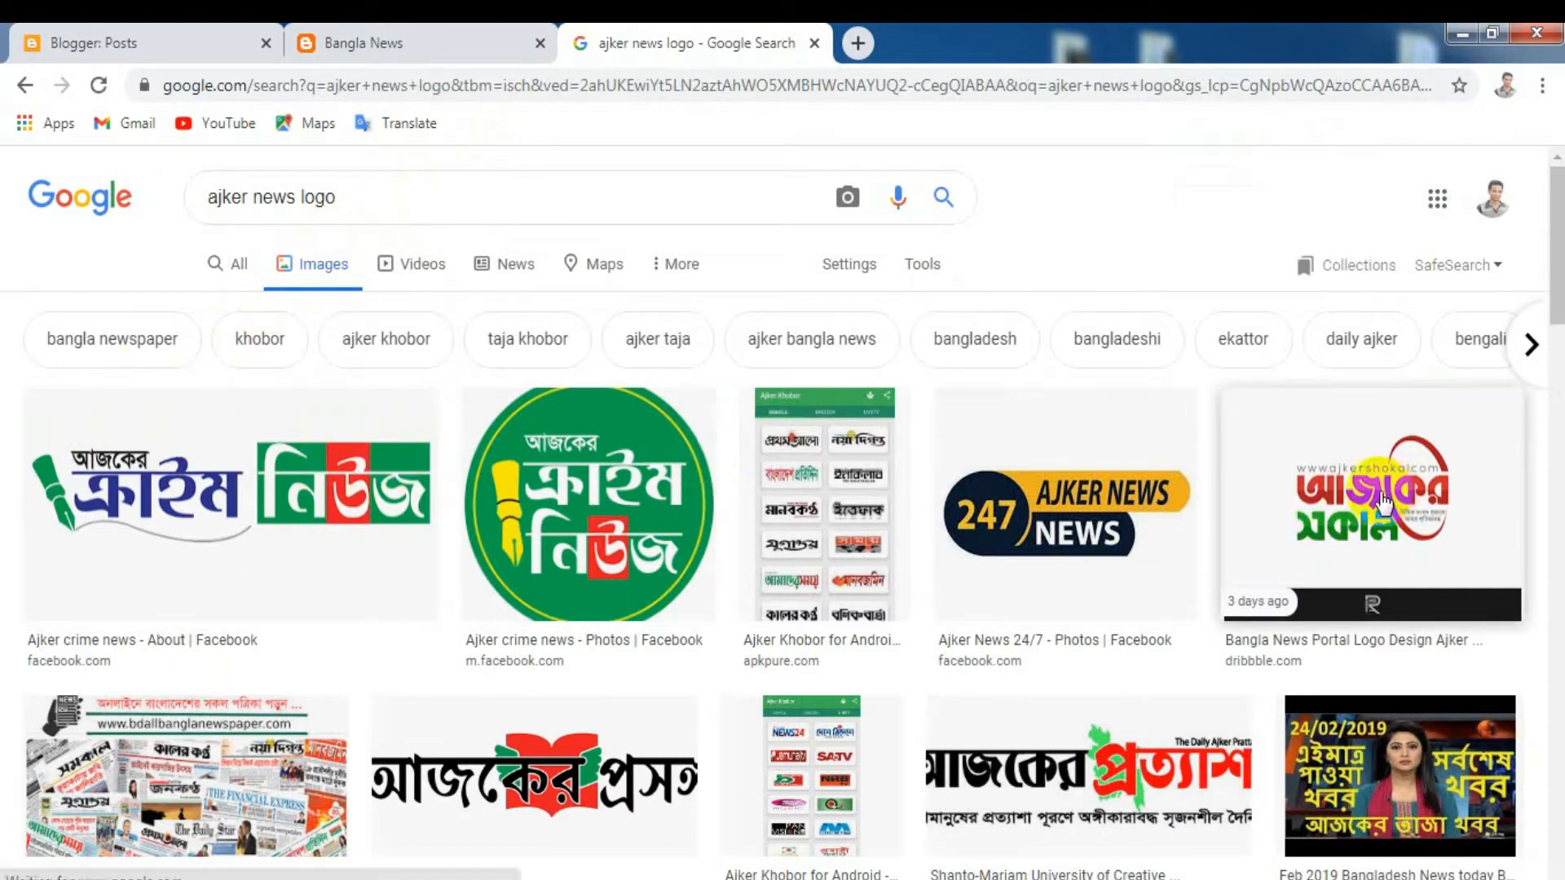
left_click_drag(1560, 298, 1553, 210)
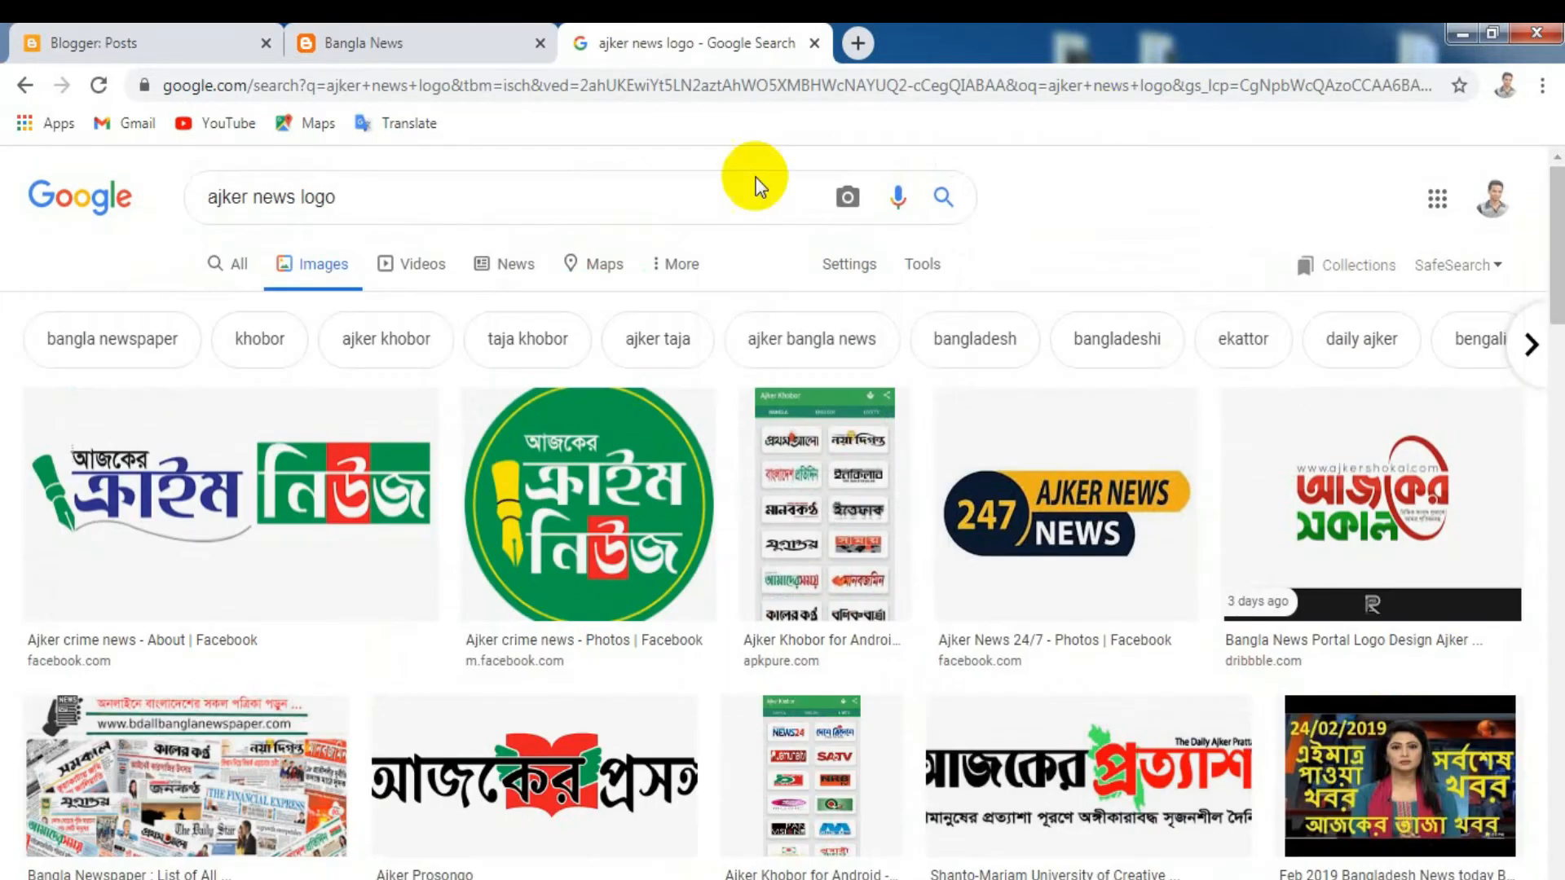
Search Google Images for "bangla news logo" and open the preview of the BanglaNews24.com logo from logovectordl.com
left_click_drag(374, 192, 105, 185)
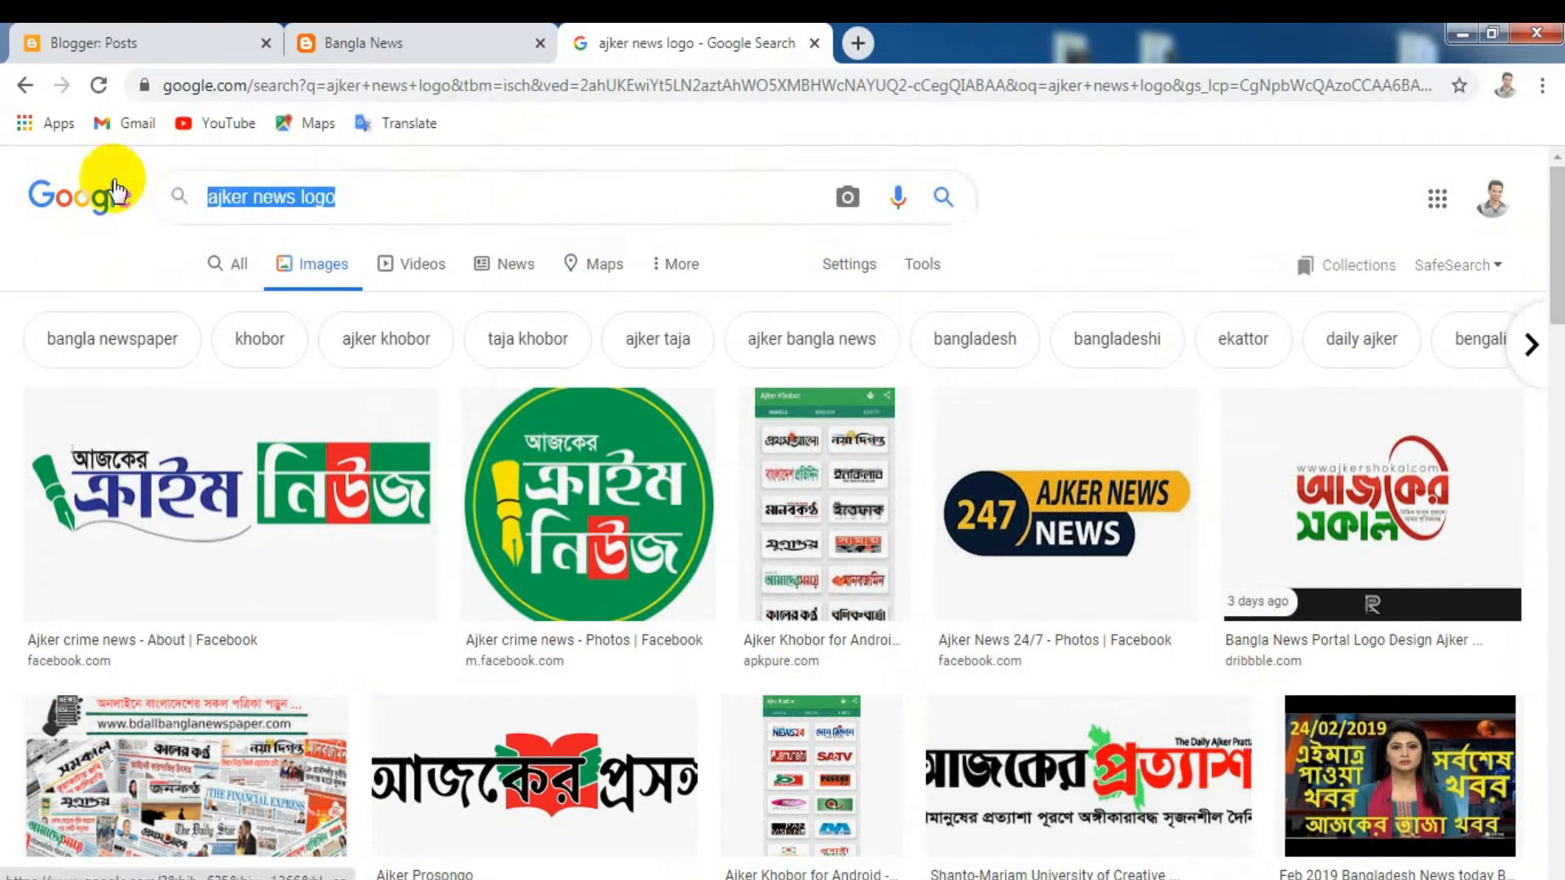
type("bang")
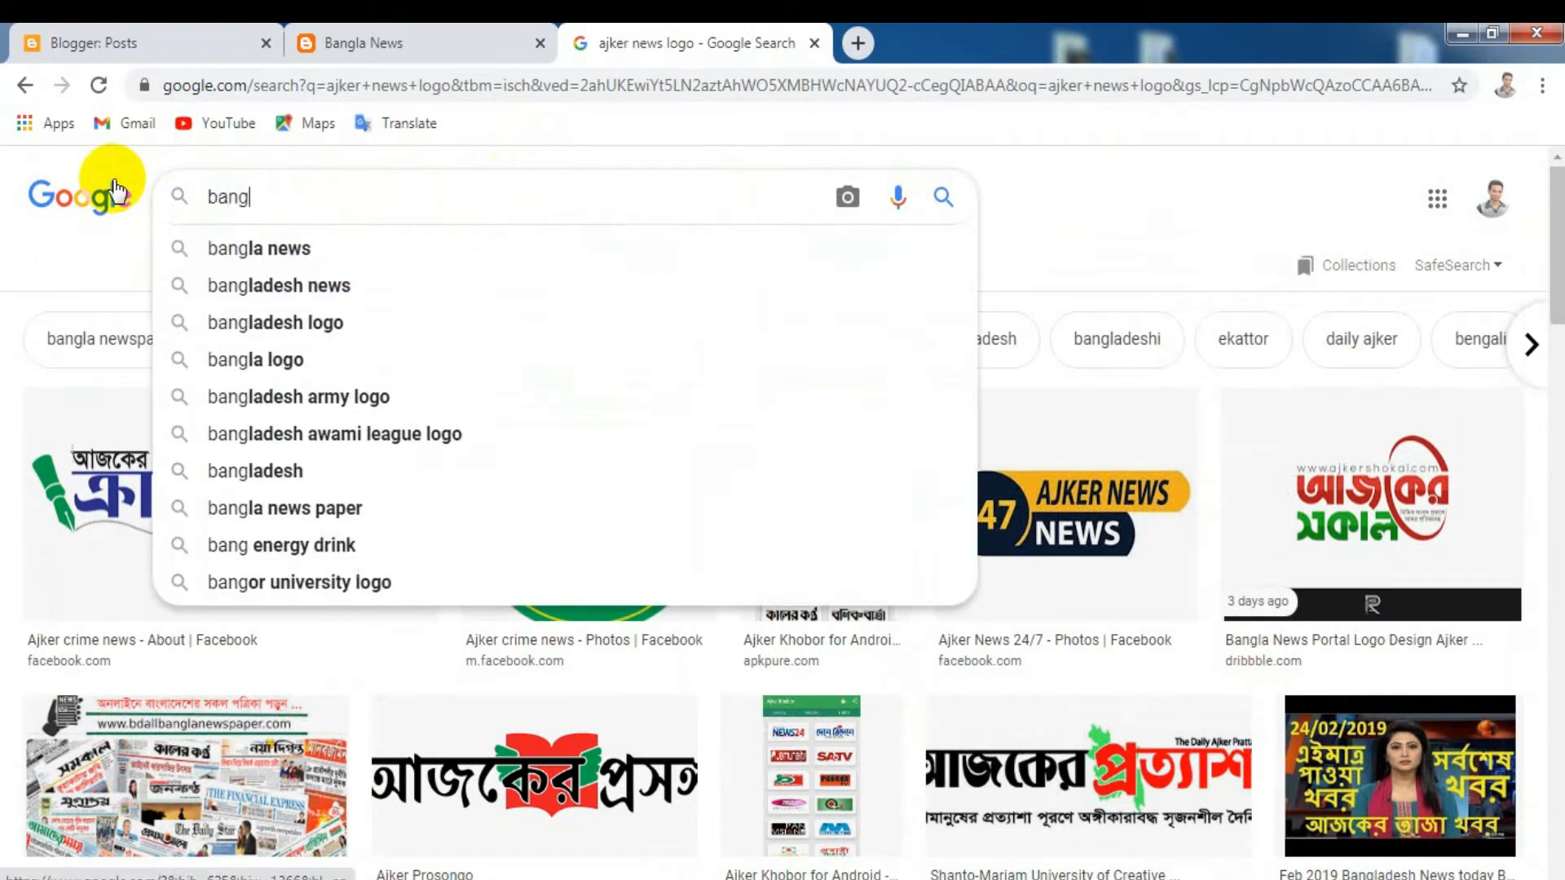
type("la news")
key("Down")
key("Down")
key("Down")
key("Up")
key("Return")
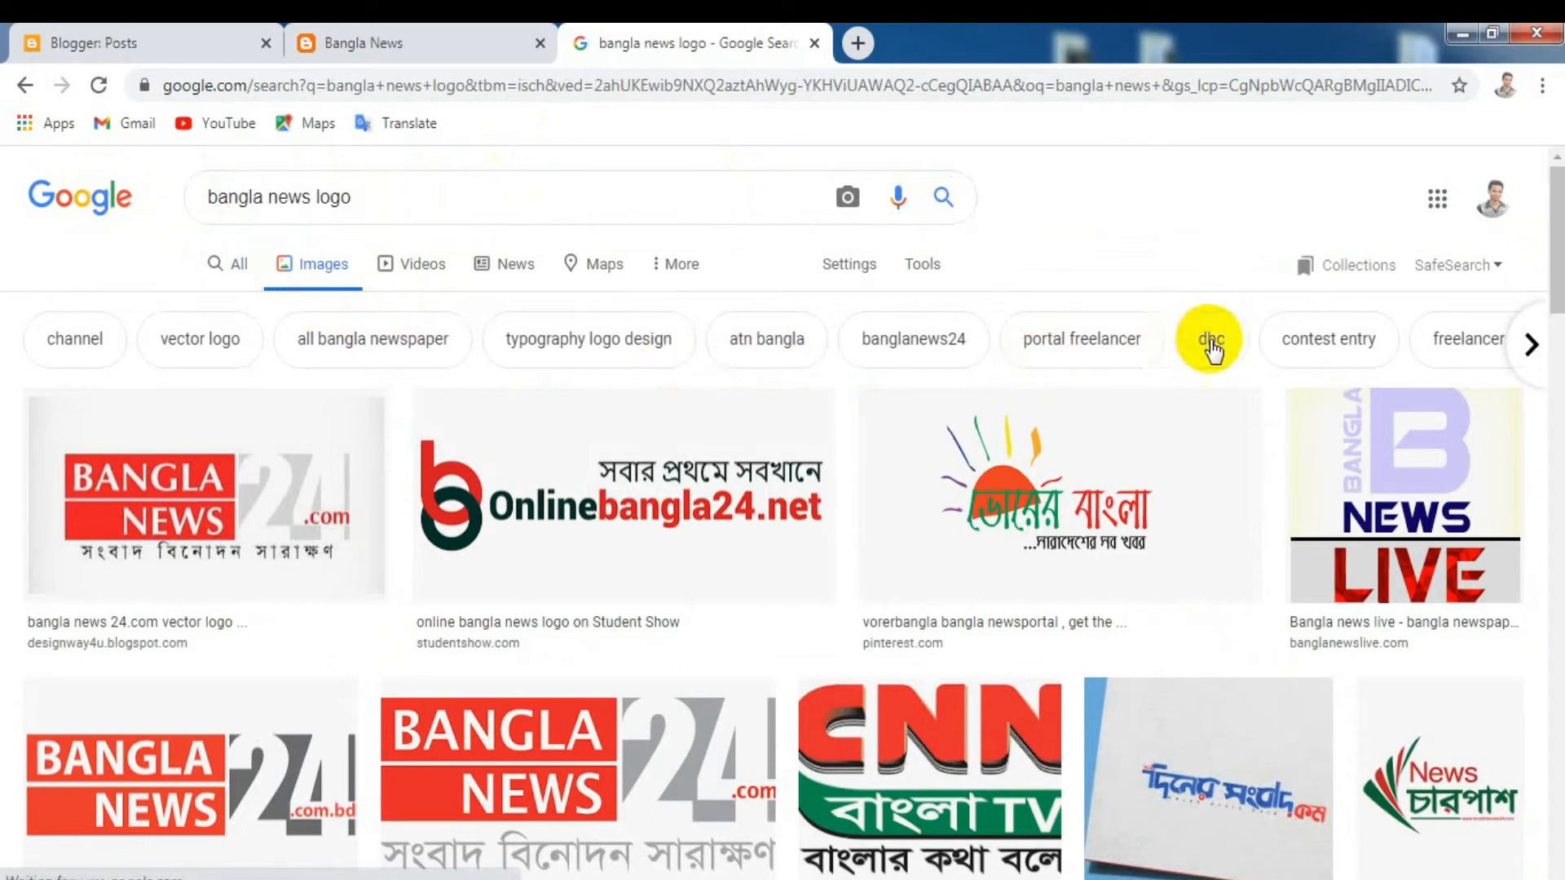
left_click_drag(1543, 238, 1552, 391)
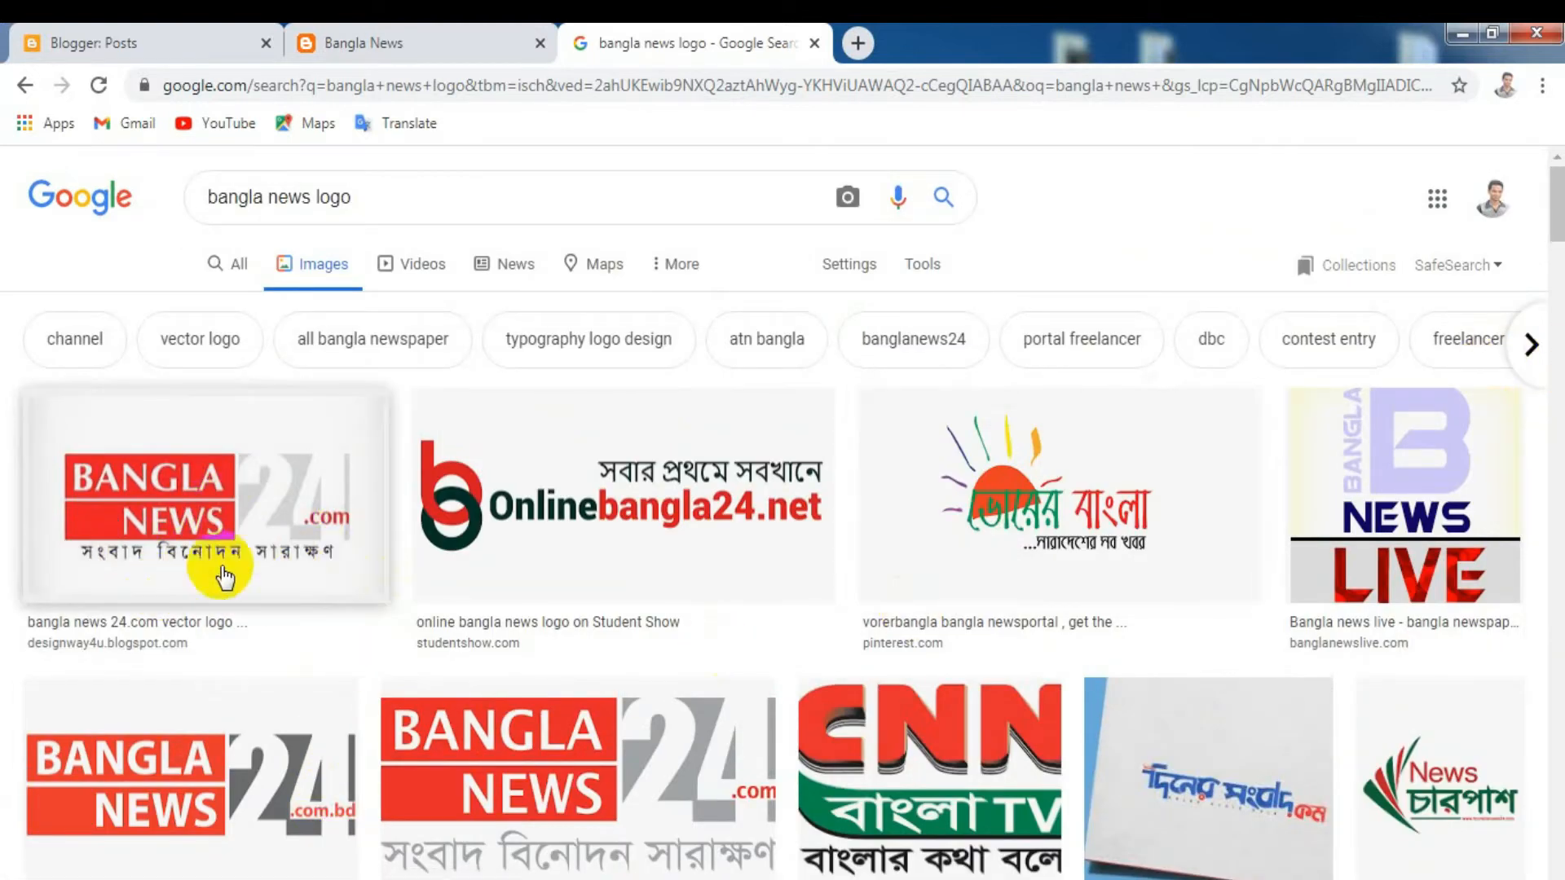
left_click(211, 817)
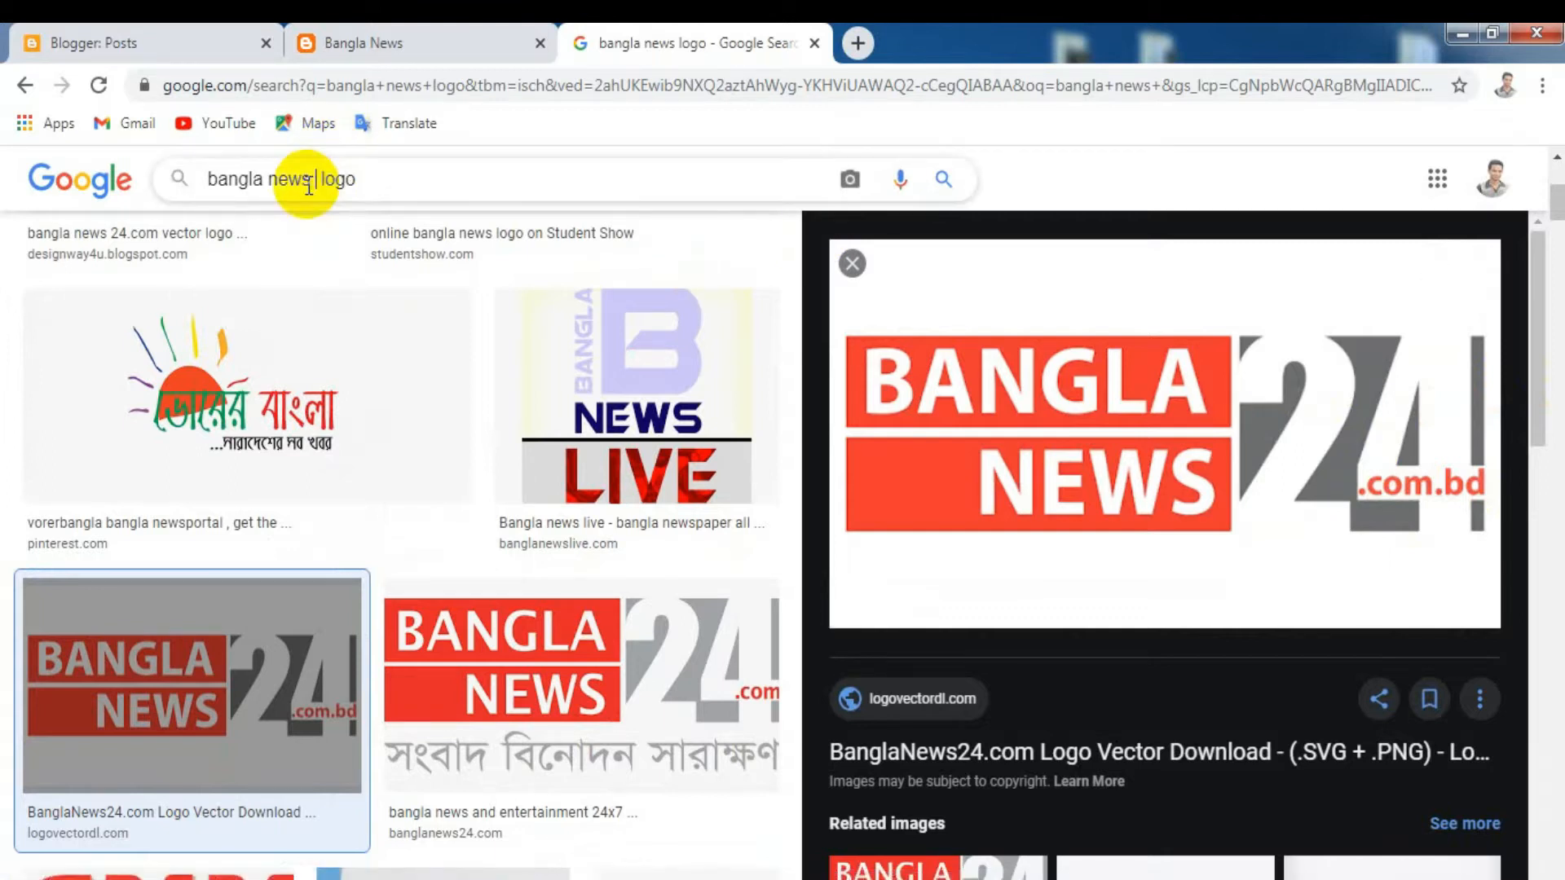
Try an image search for "bangla news 360 logo" and return to the previous logo results
type("360")
key("Return")
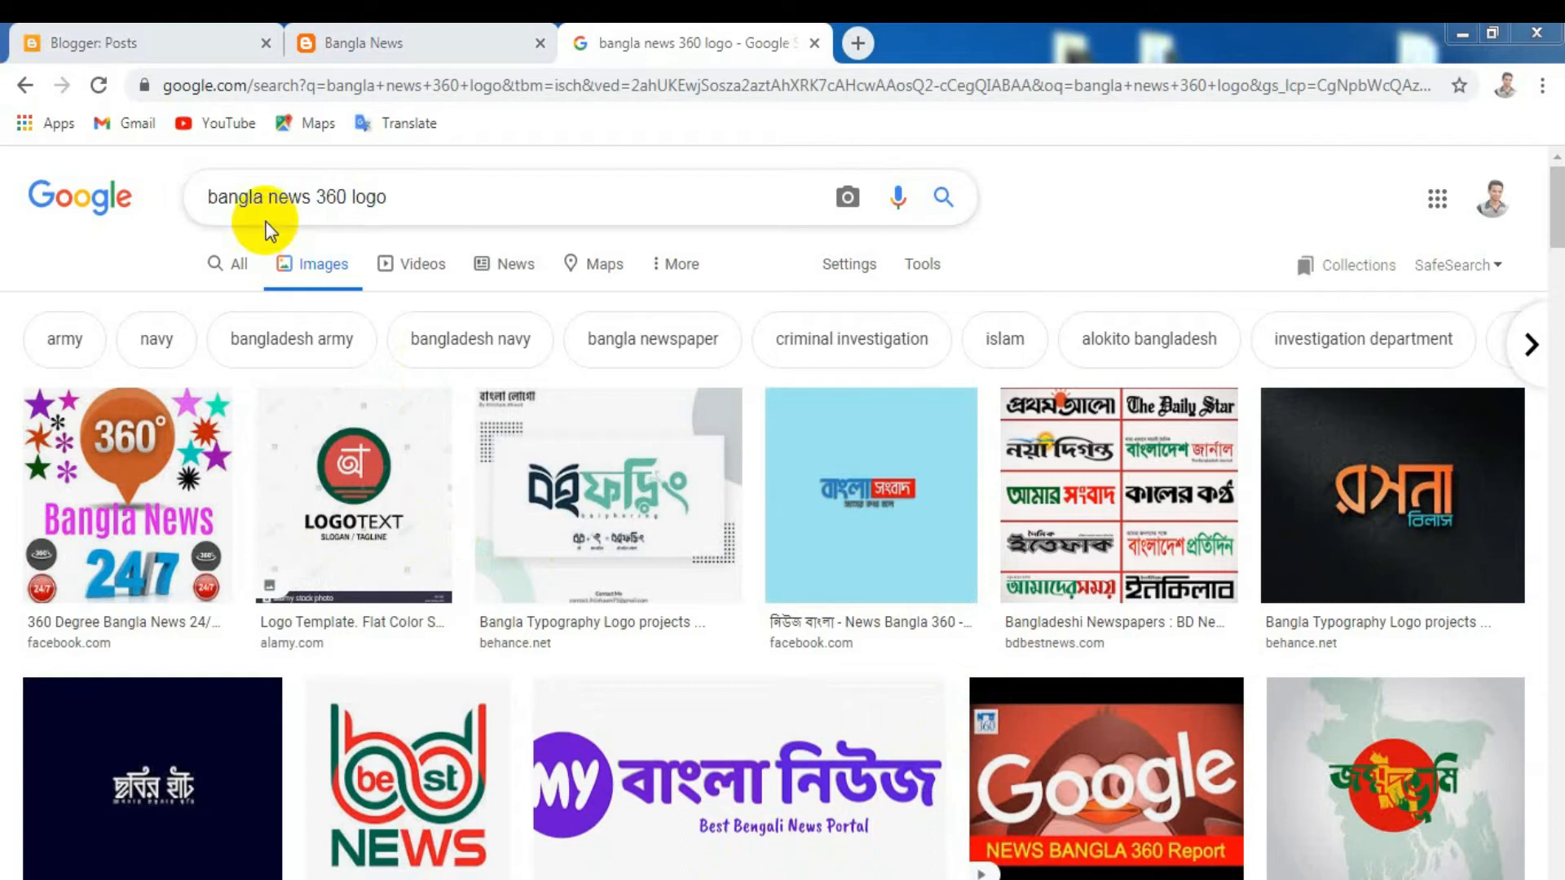
left_click(18, 87)
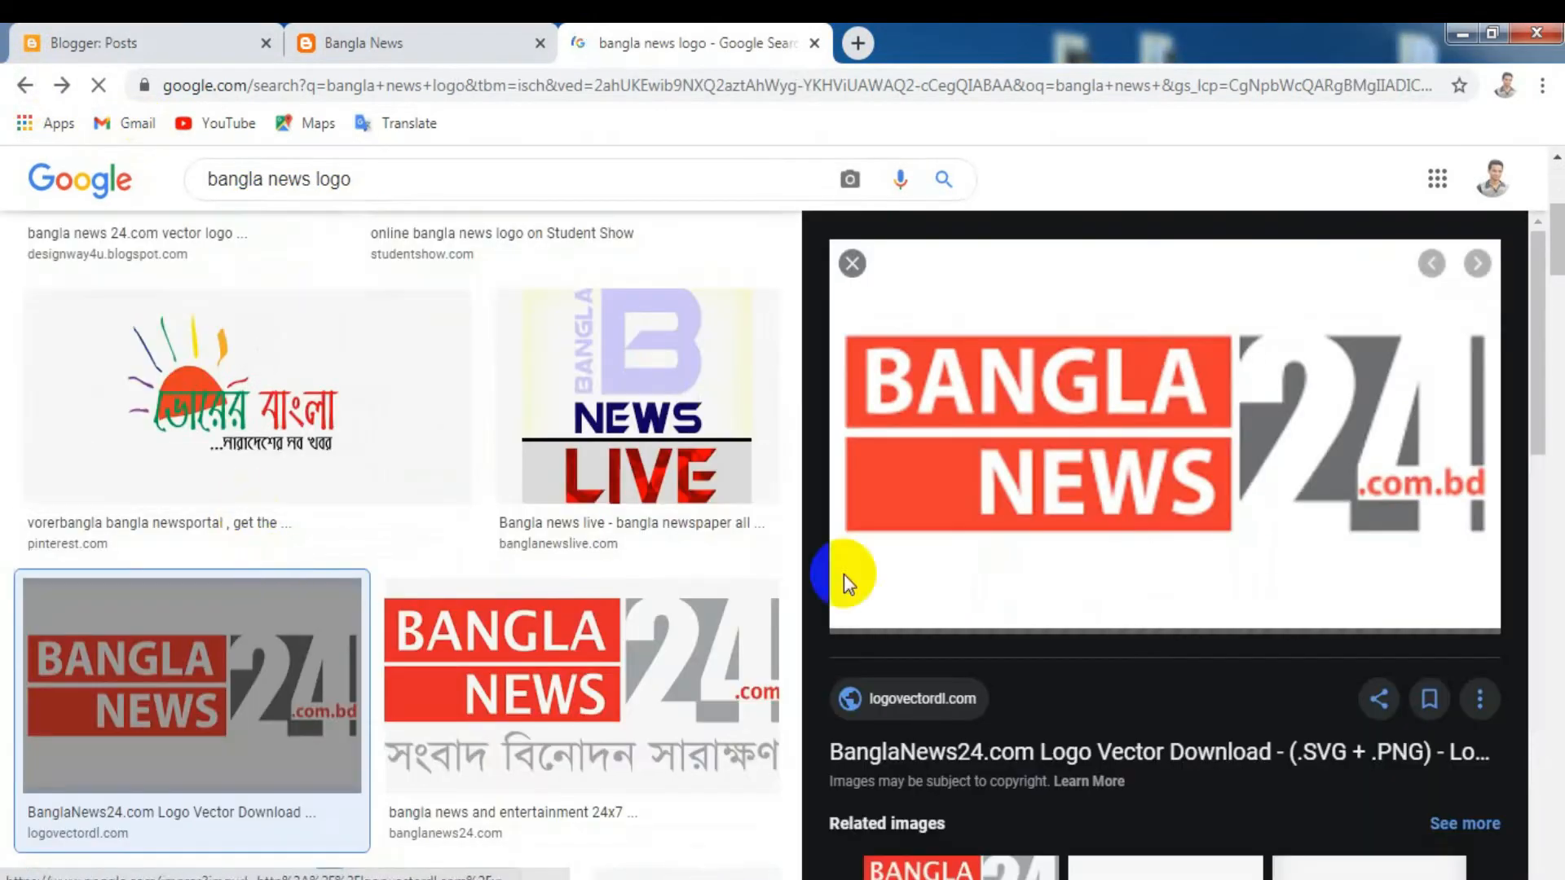
Save the previewed BanglaNews24.com logo to the Desktop as a PNG image named "unnamed"
left_click(1110, 439)
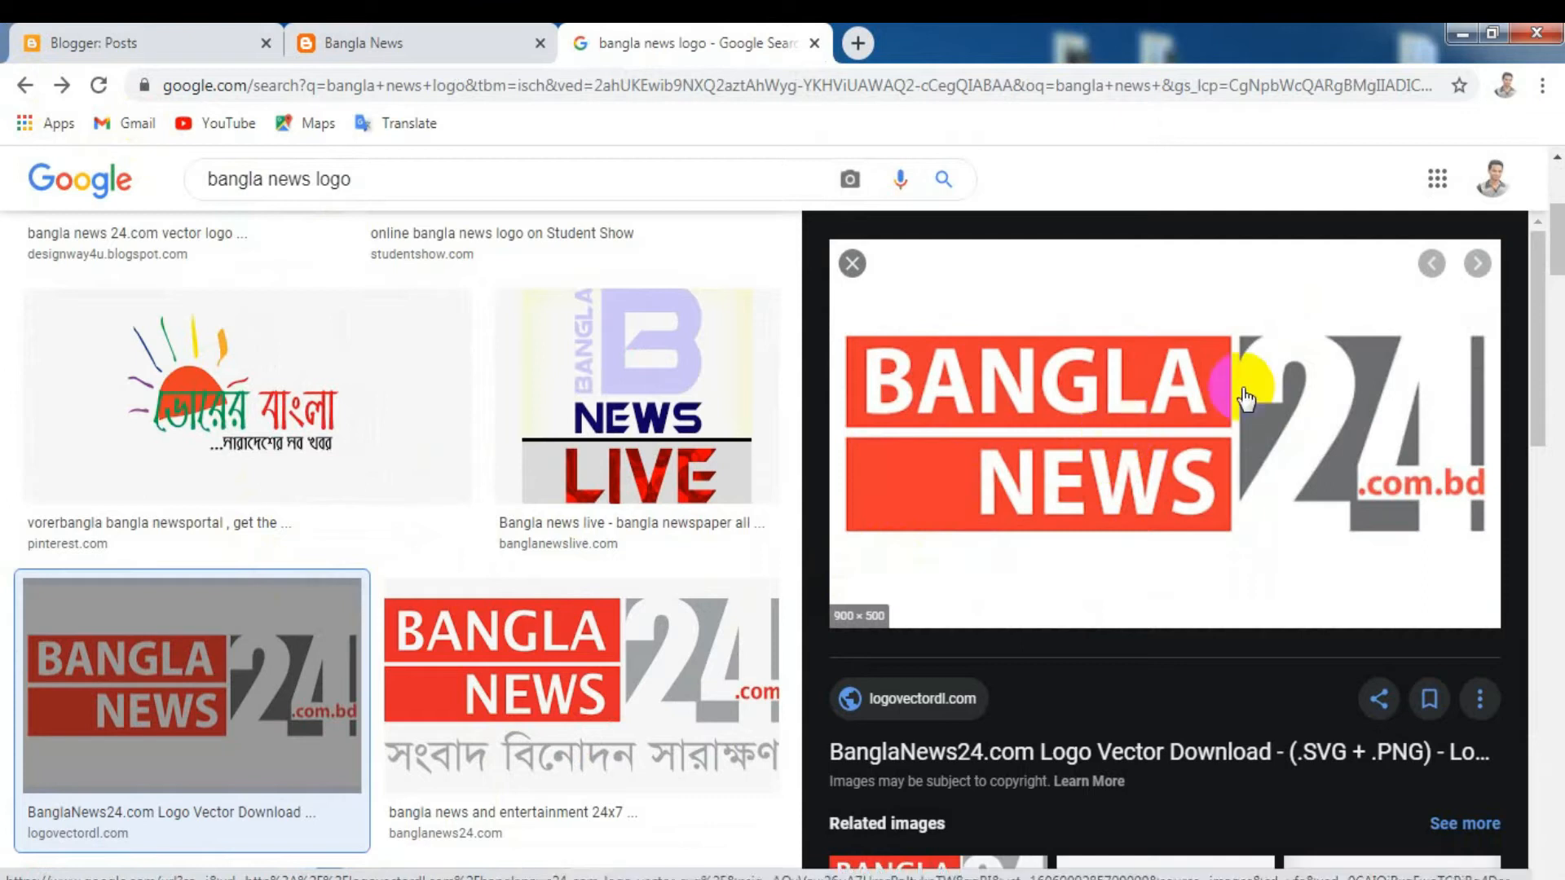
left_click_drag(1538, 359, 1517, 331)
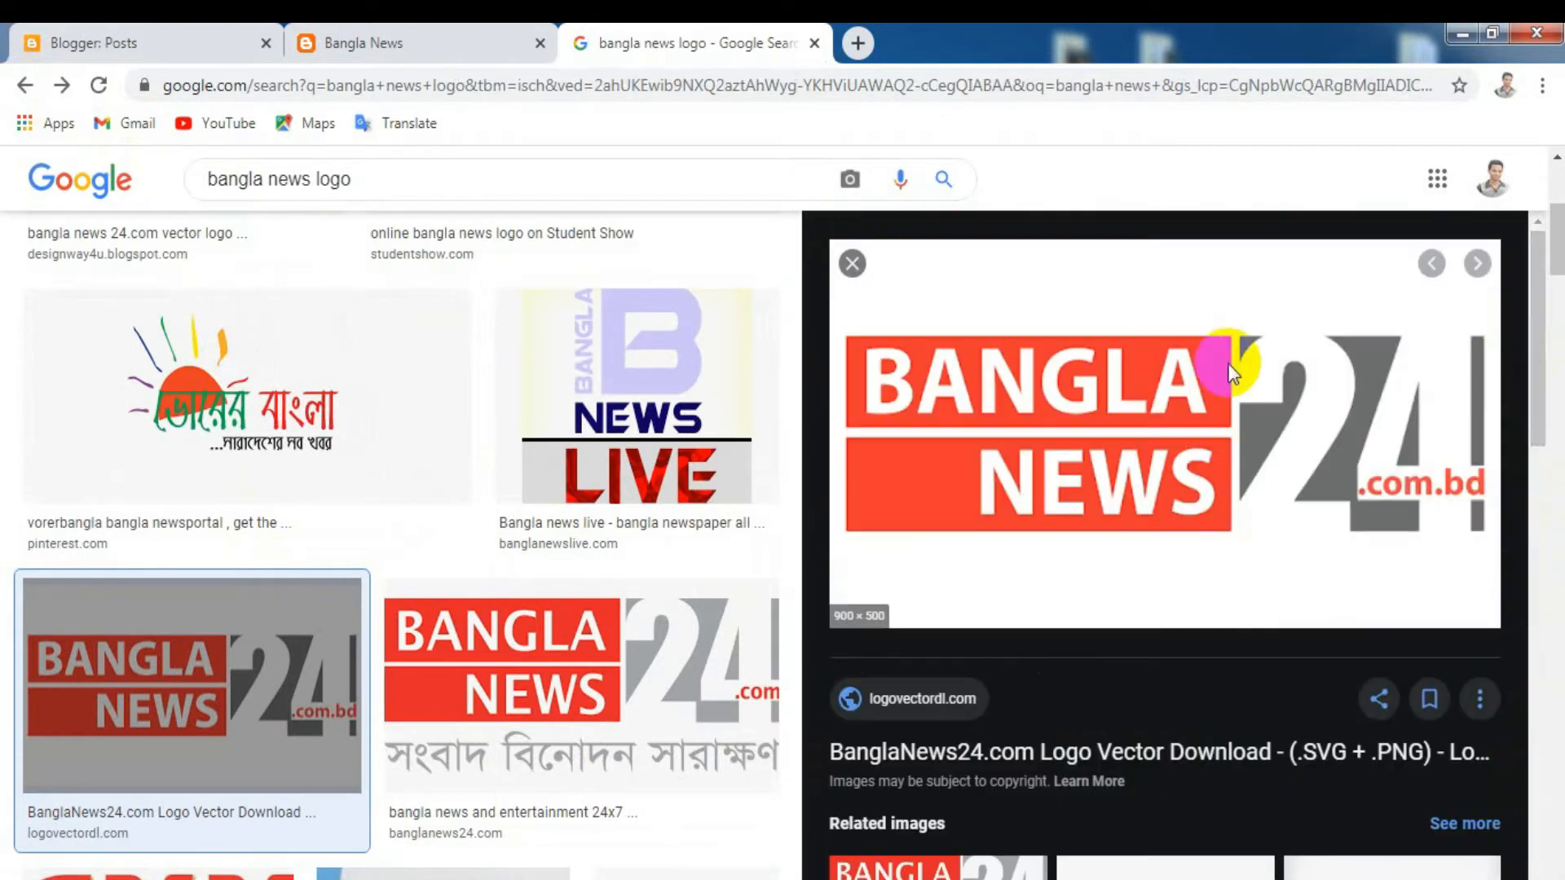
right_click(1231, 372)
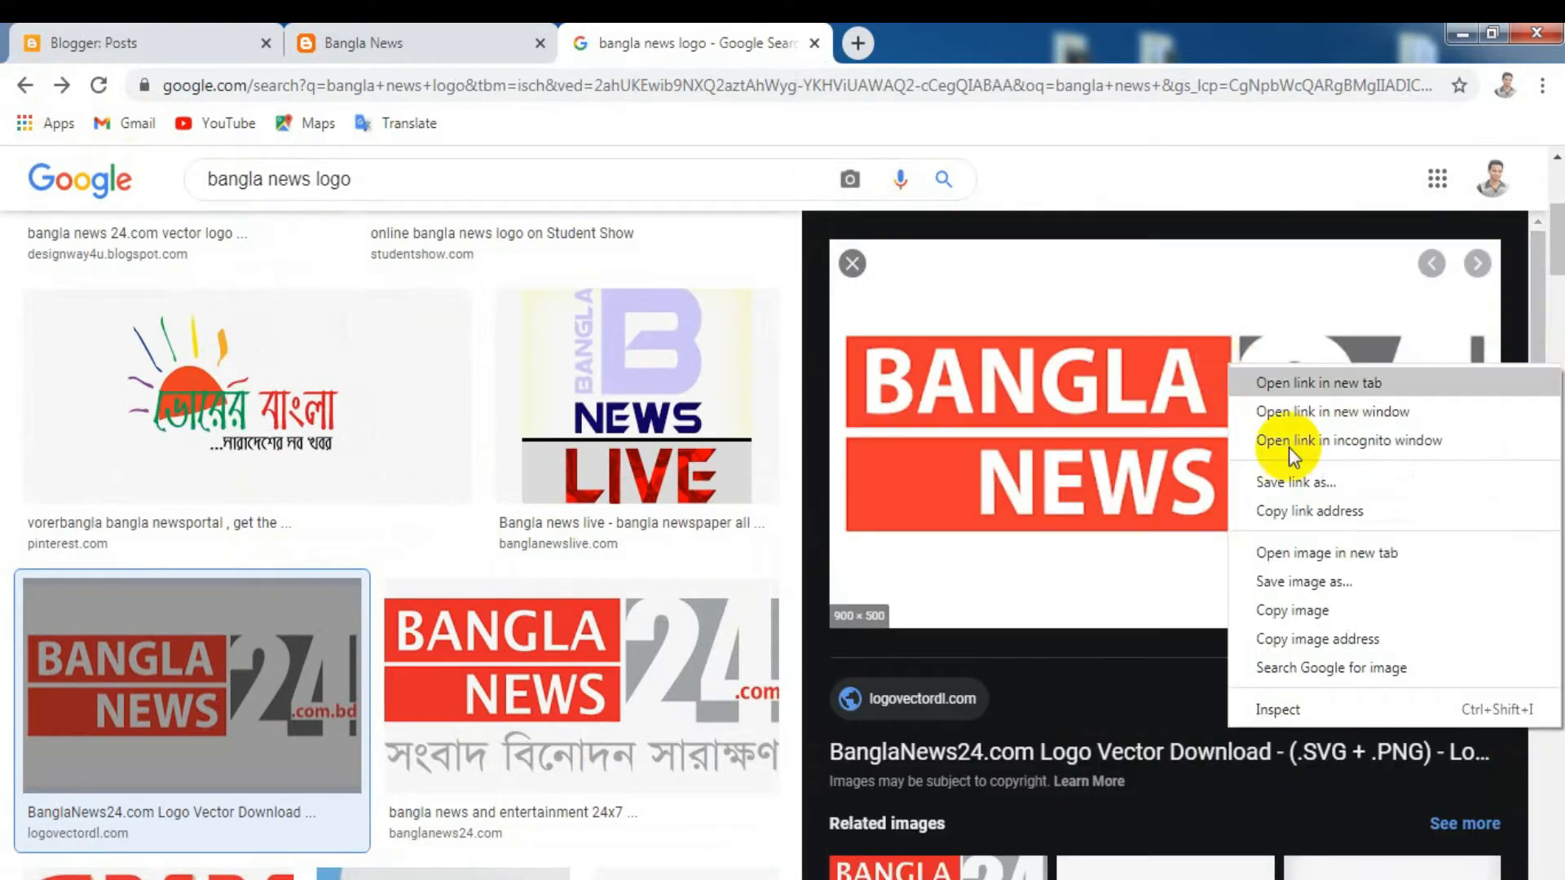
left_click(1339, 583)
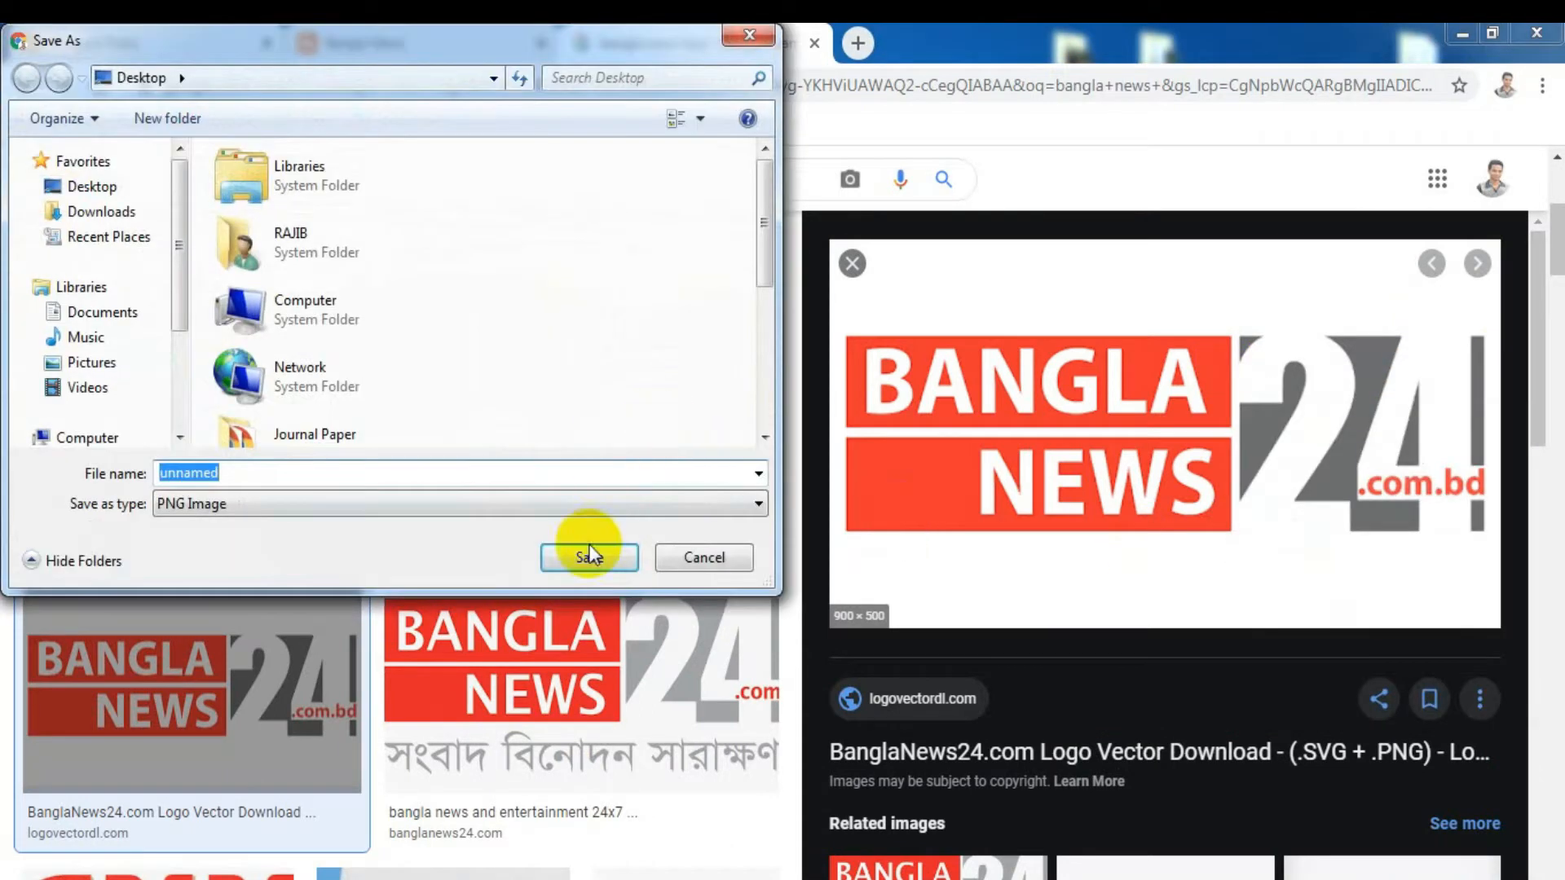
left_click(590, 558)
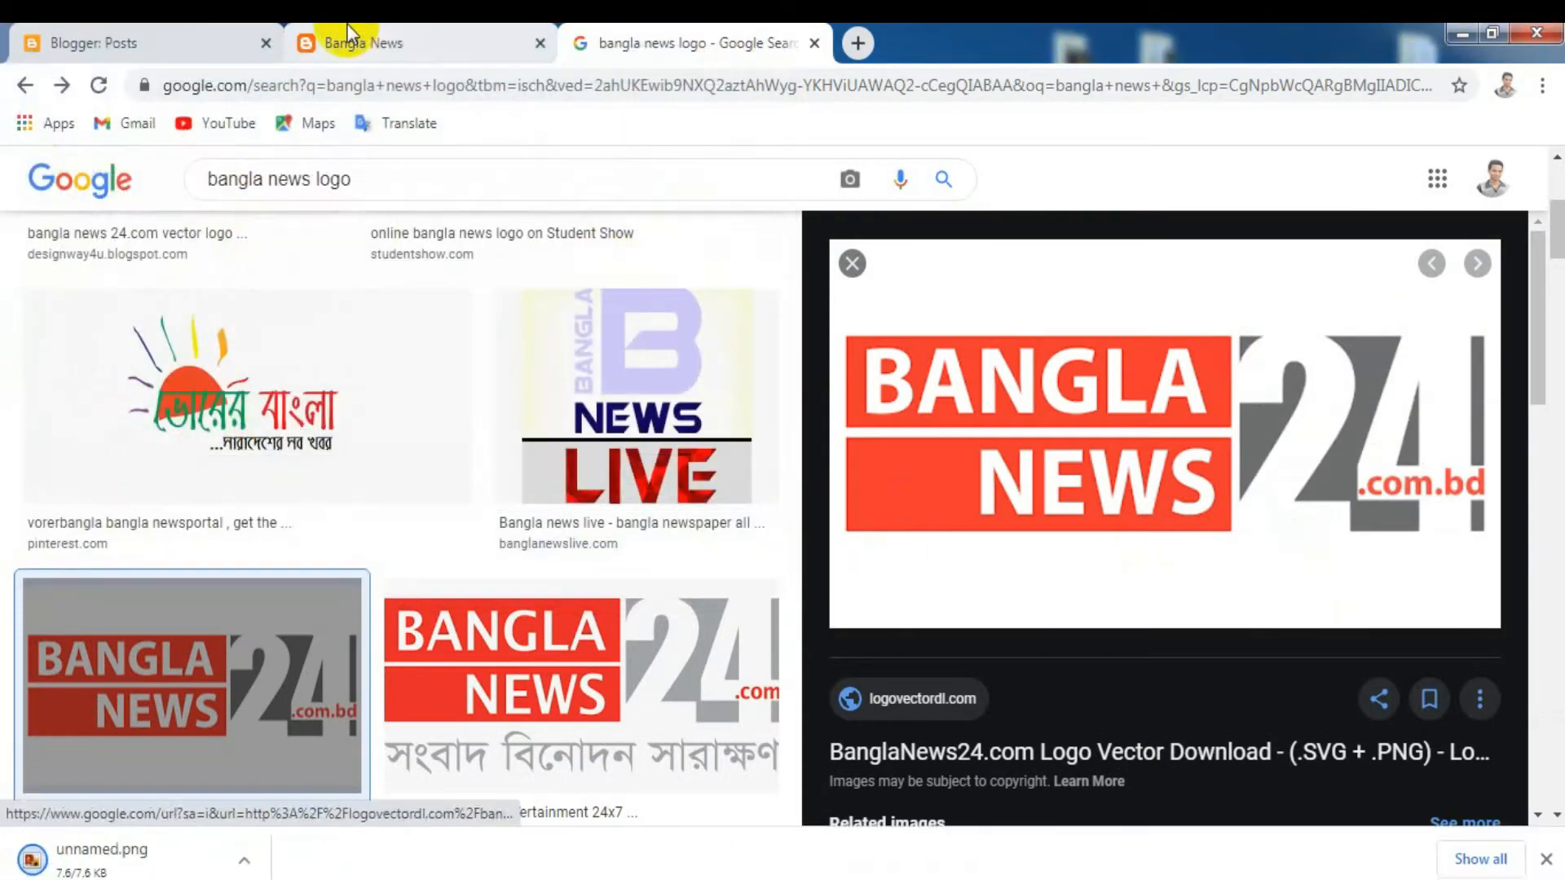
Go back to the Bangla News blog page, dismiss the downloads bar and examine the text title in the header
left_click(350, 37)
left_click_drag(615, 314, 457, 293)
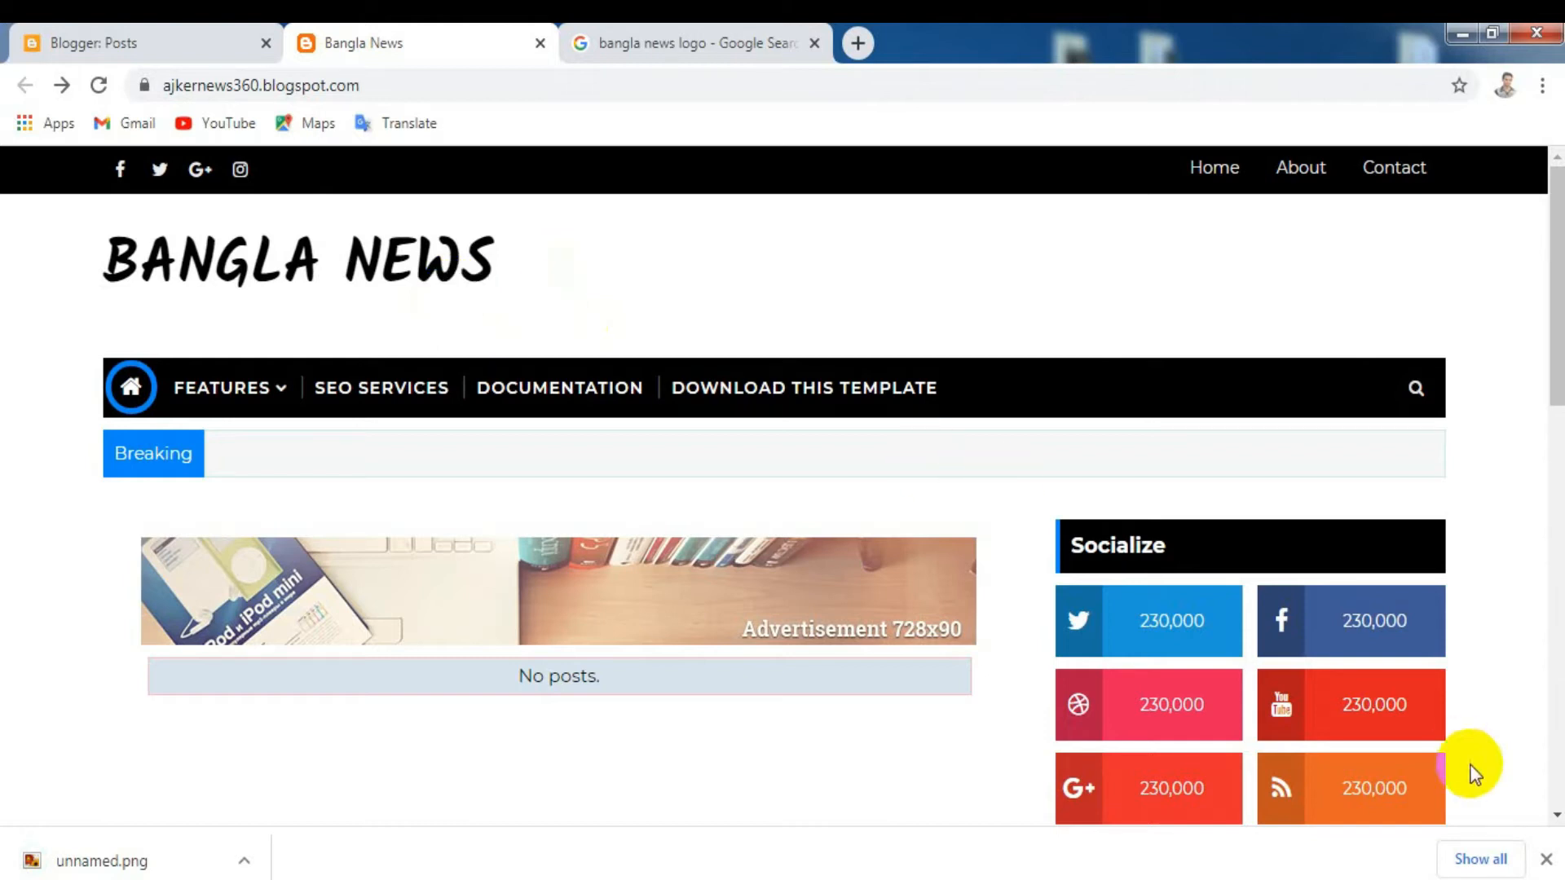
left_click(1546, 863)
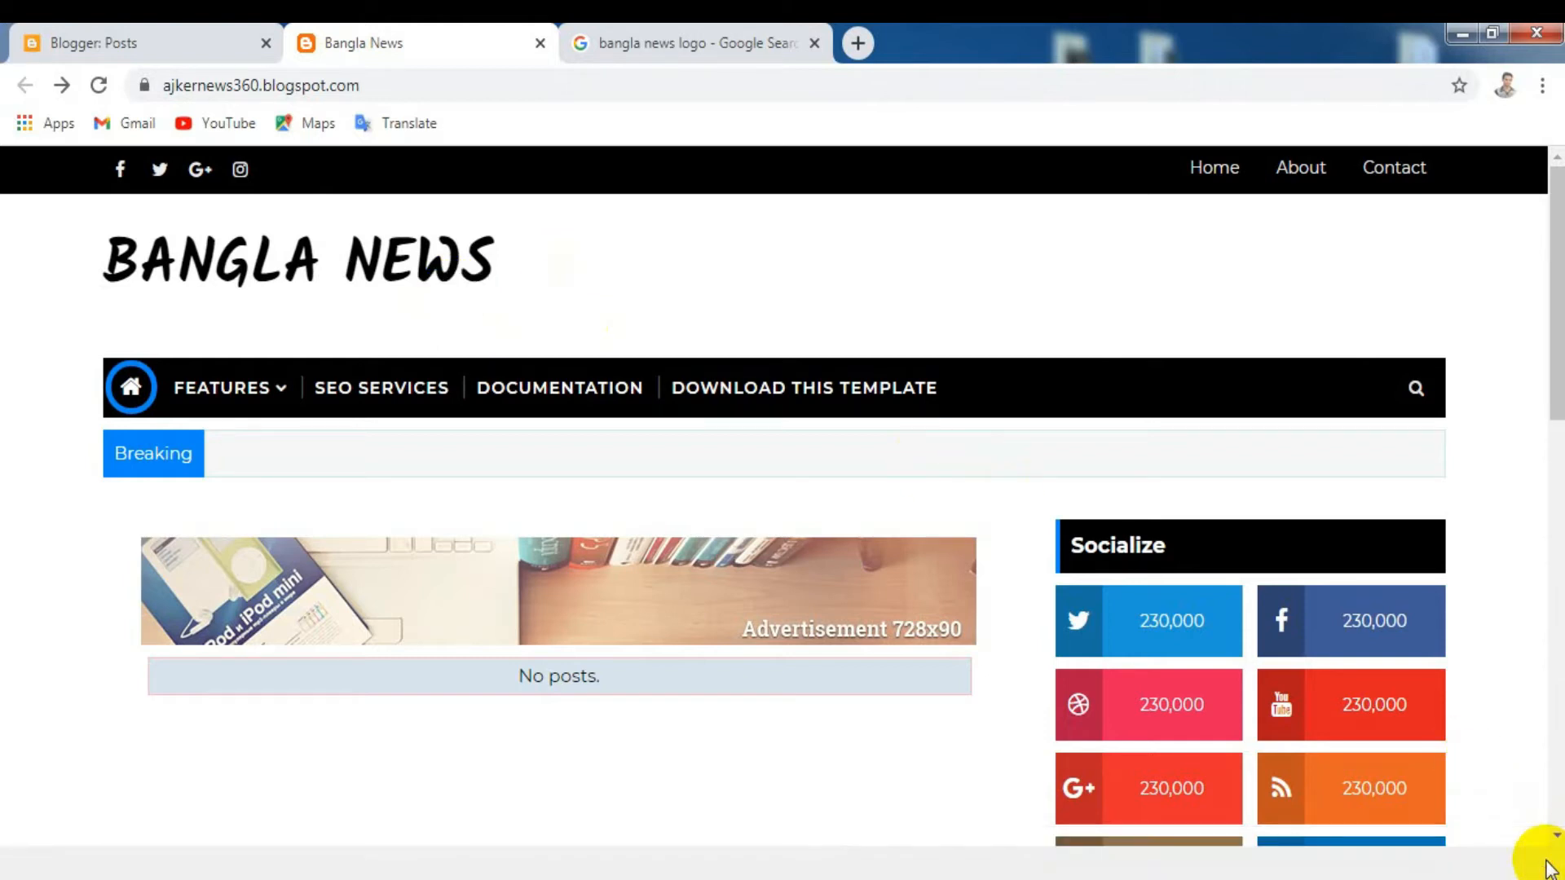
left_click_drag(245, 217, 202, 263)
left_click(324, 195)
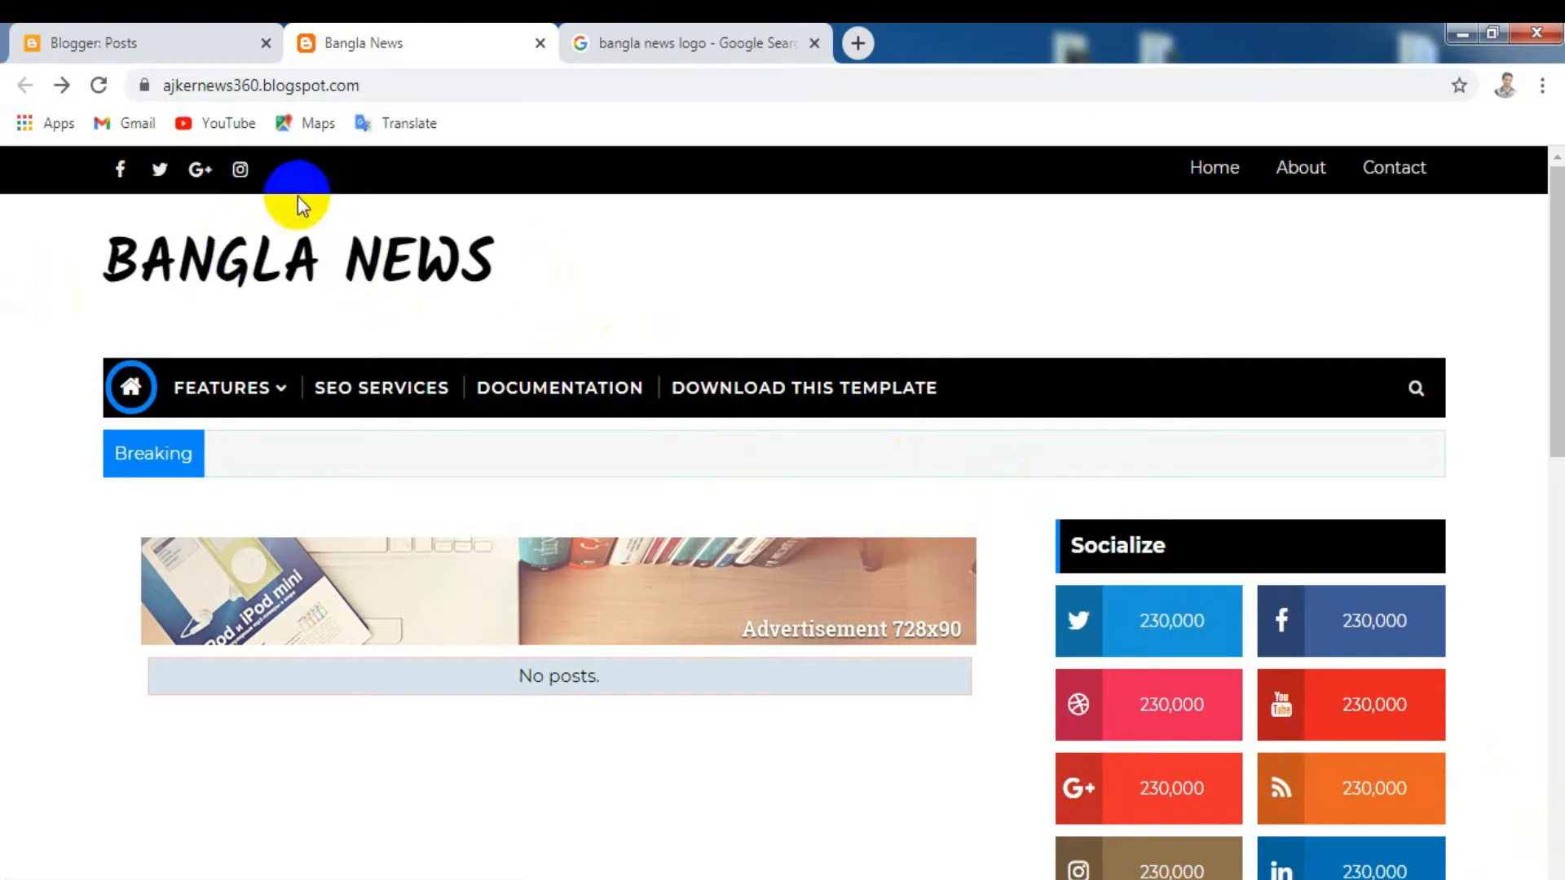
Open the Bangla News (Header) gadget of the Blog Logo section for editing in Blogger's layout
left_click(148, 33)
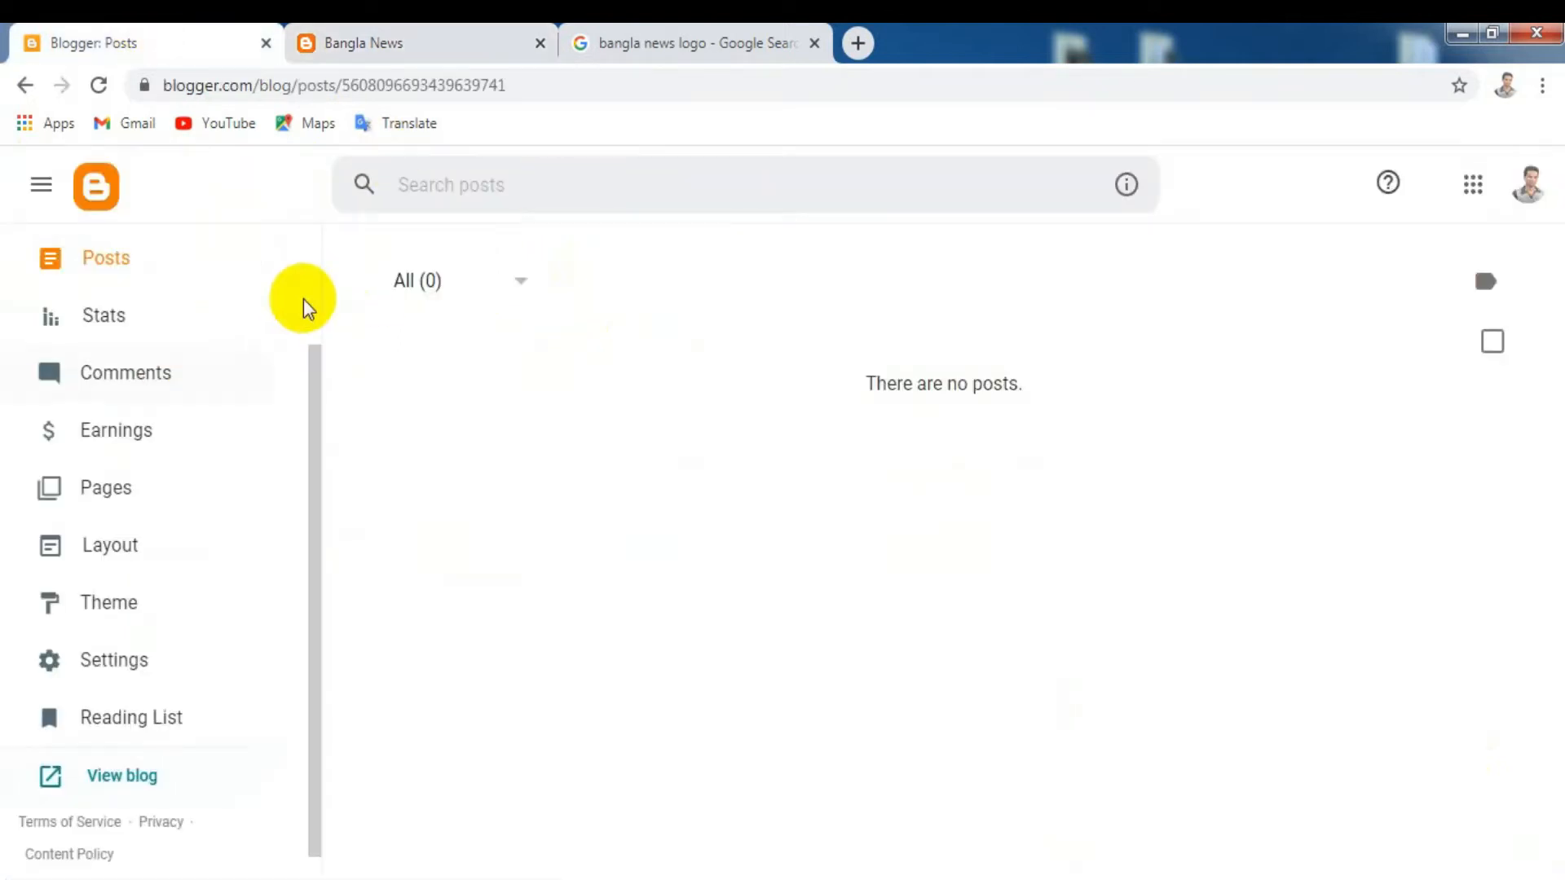
left_click(195, 544)
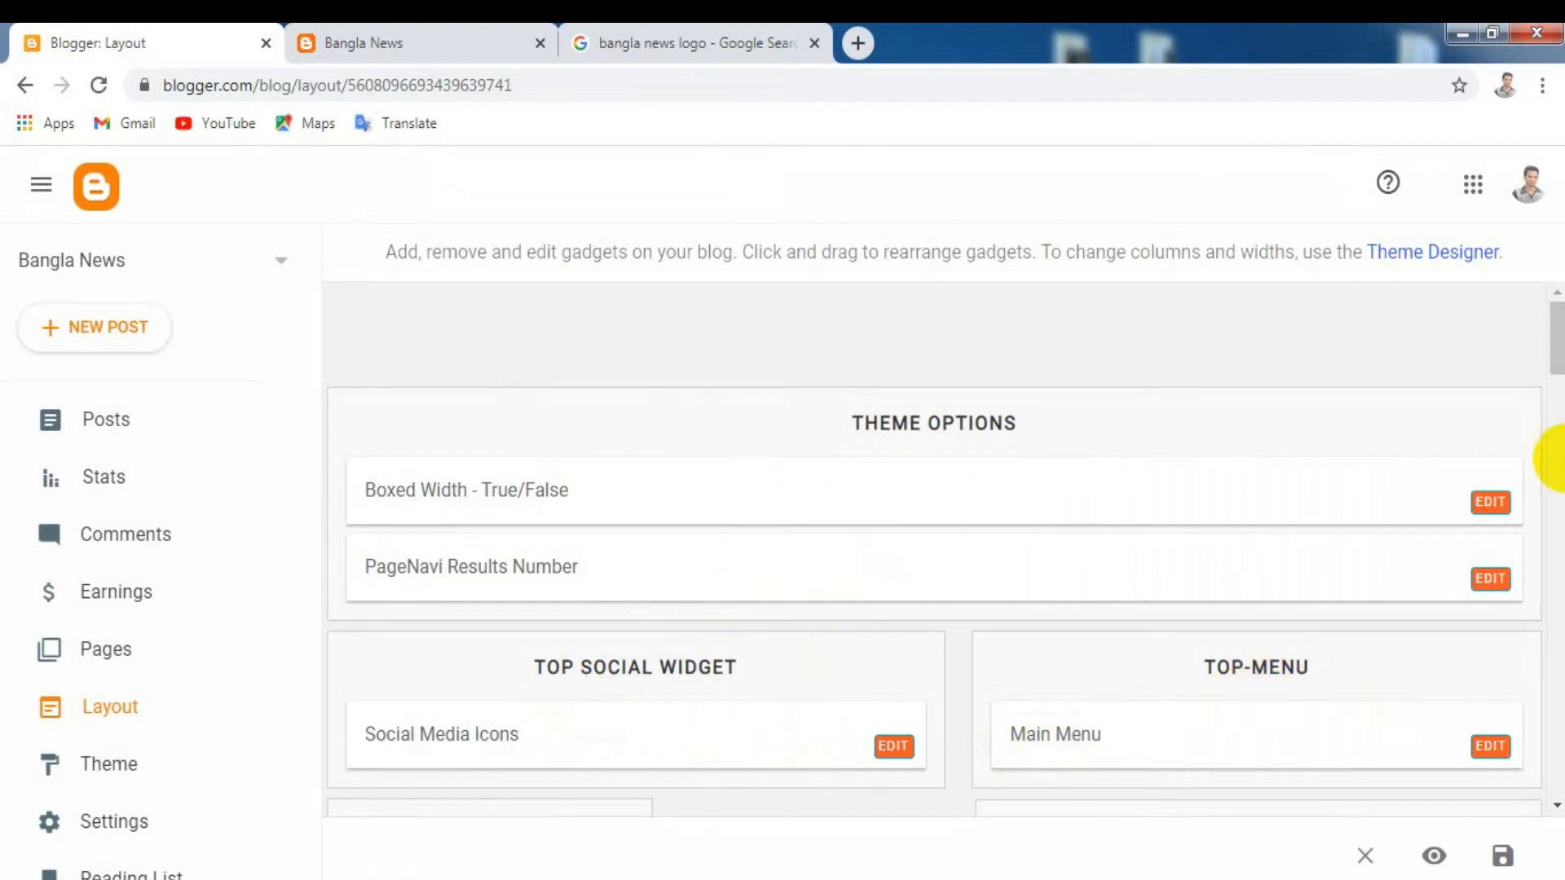
left_click_drag(1557, 355, 1556, 384)
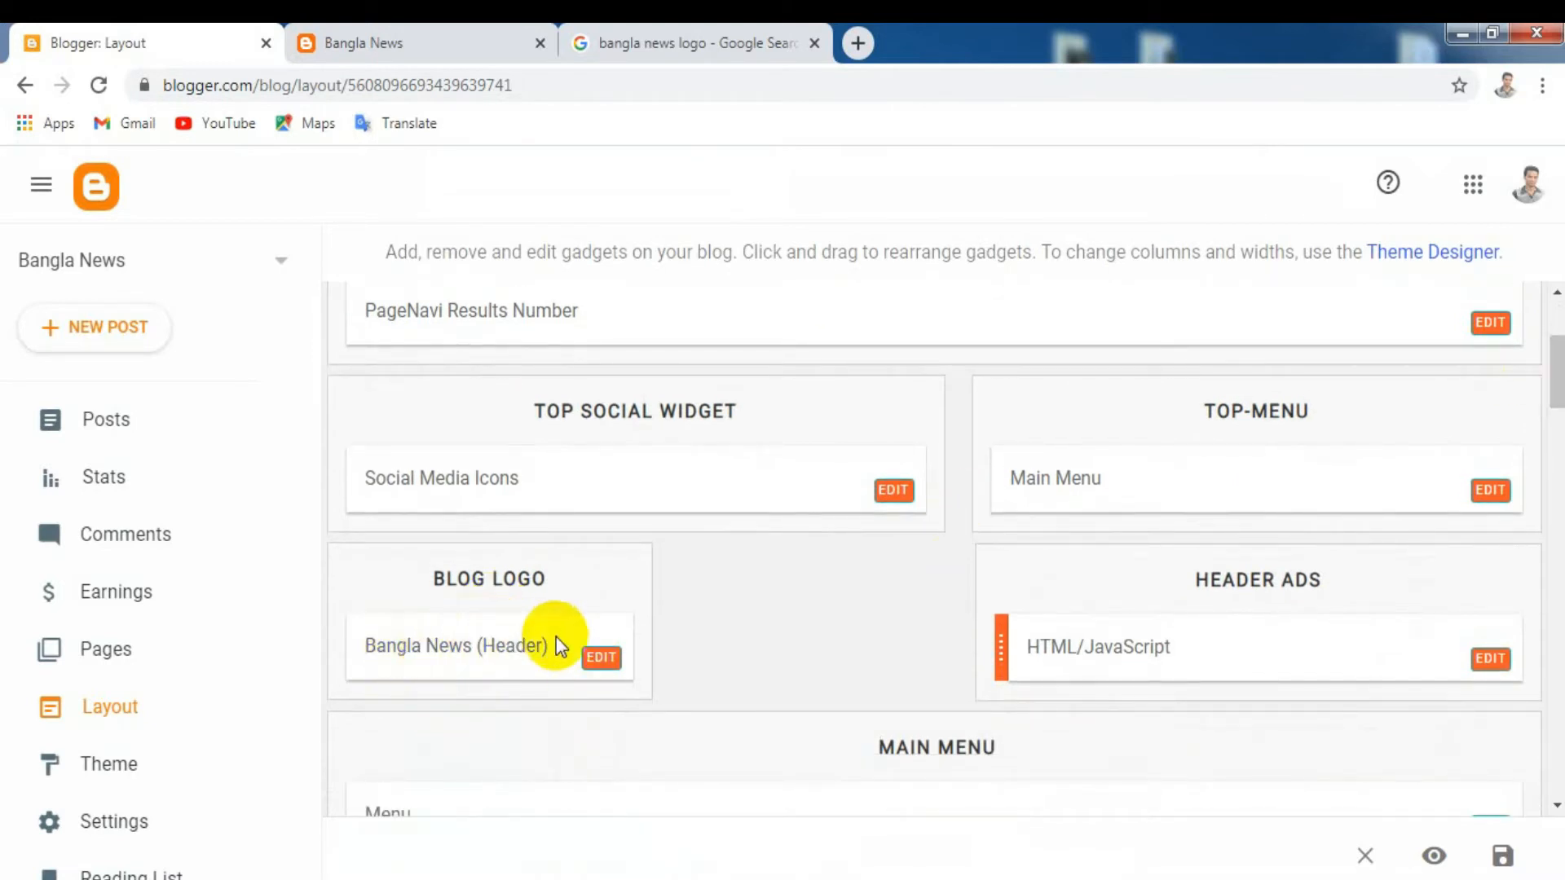
left_click(613, 660)
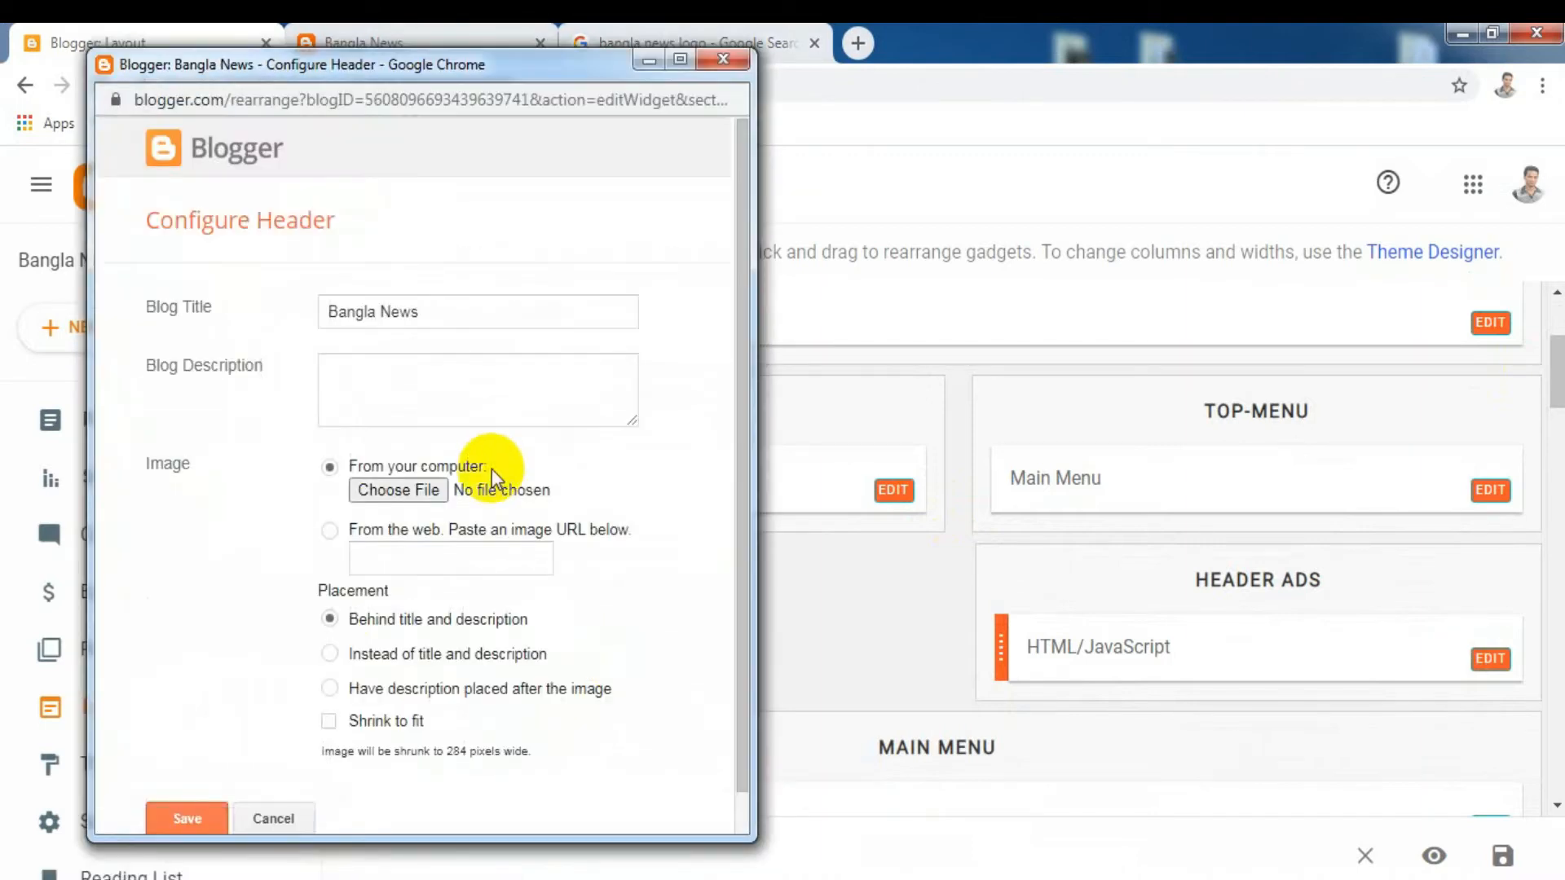
Upload the "unnamed" logo from the Desktop as the header image, have the description placed after the image, and save the header
left_click_drag(446, 311, 272, 335)
left_click(412, 388)
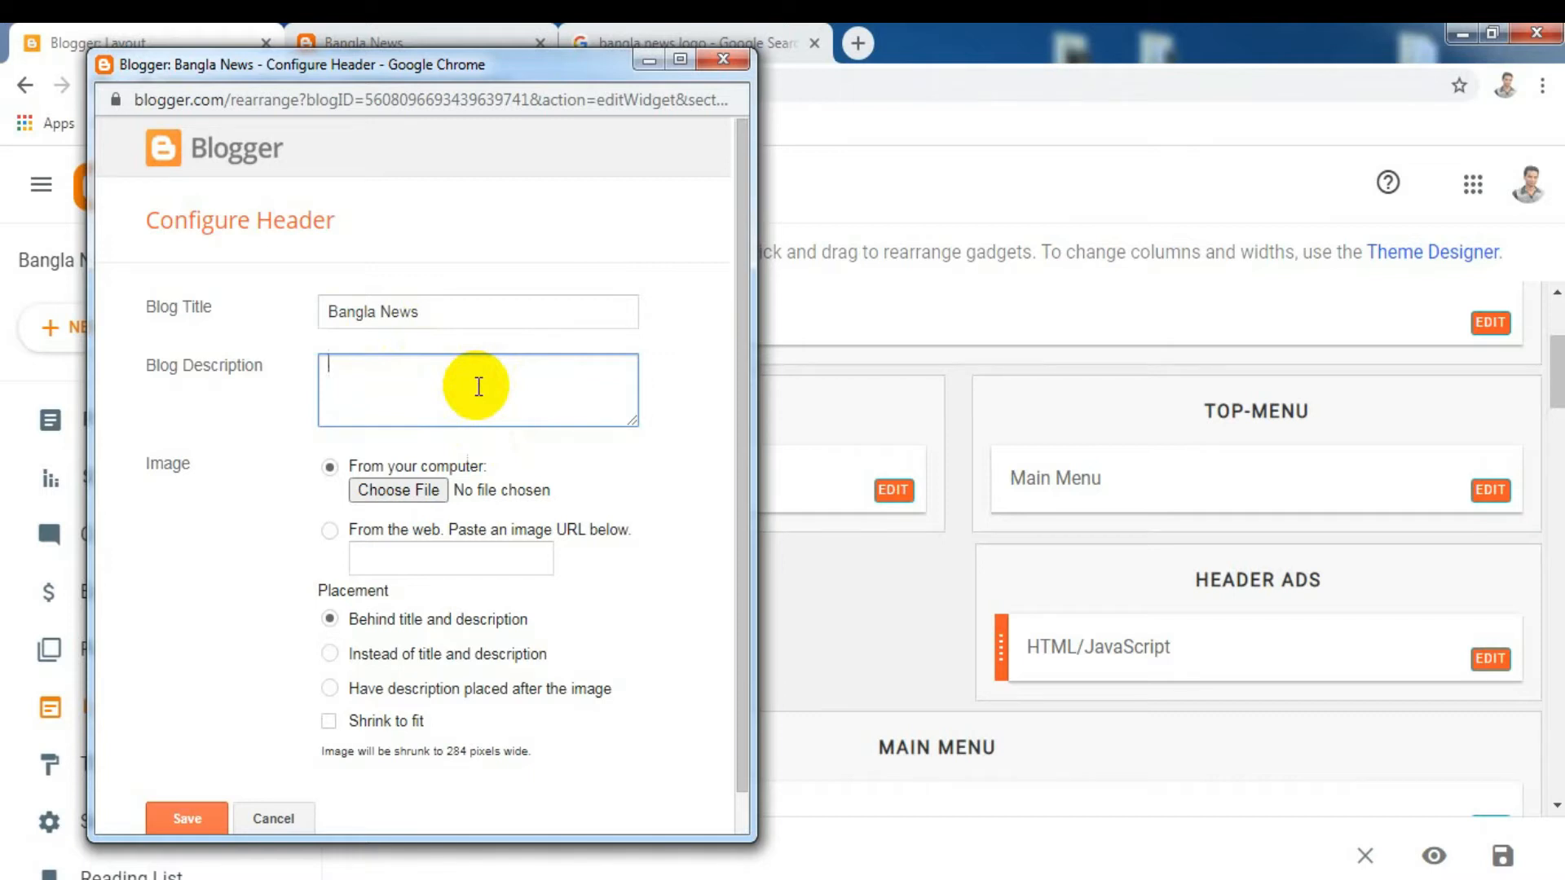
left_click(399, 490)
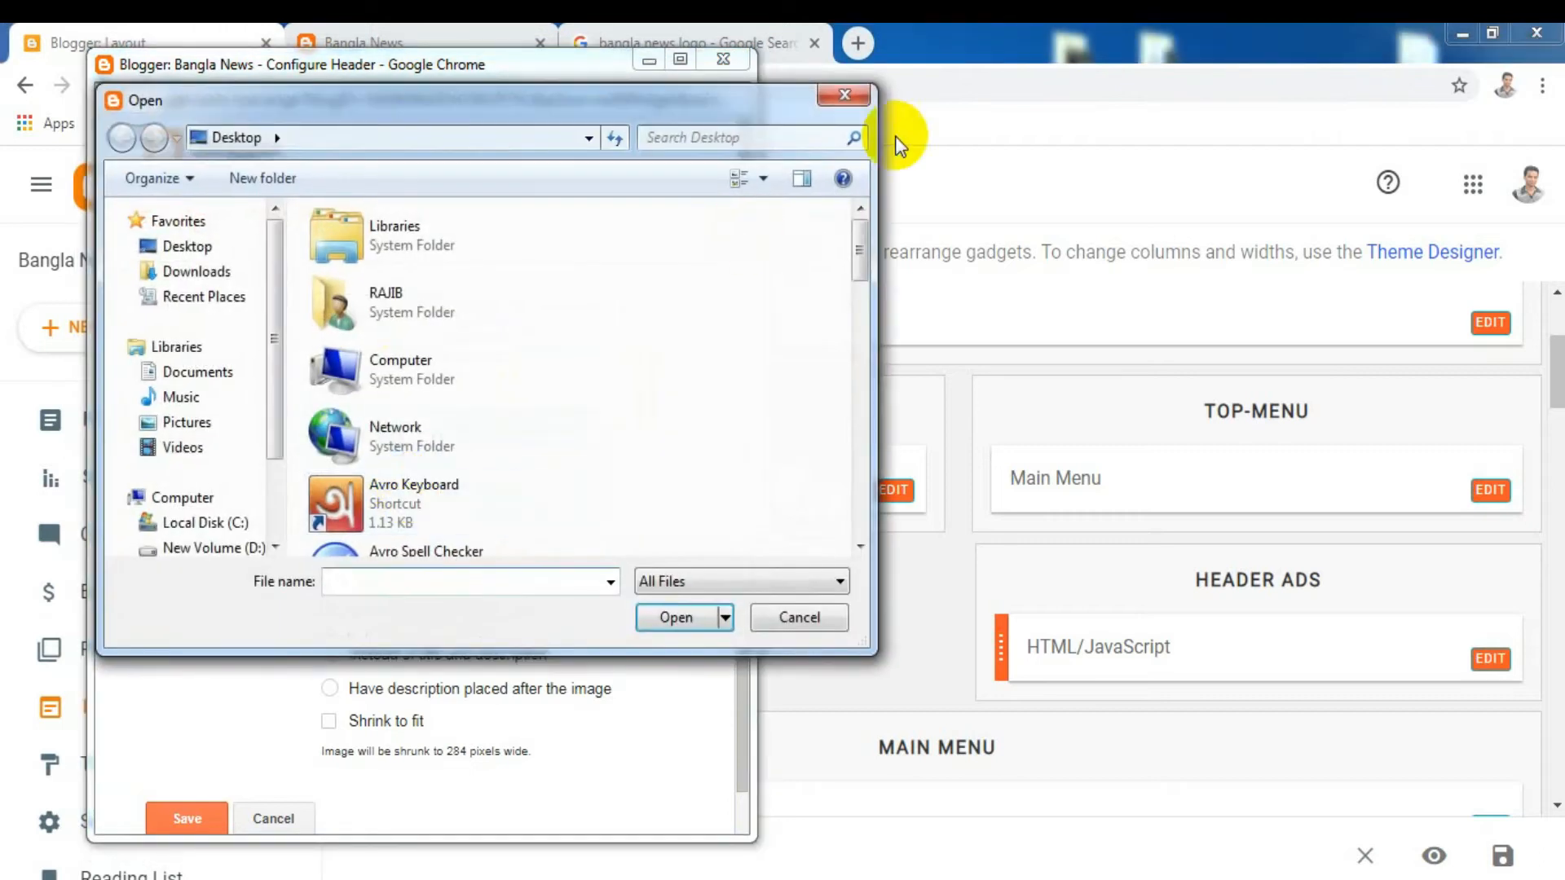
left_click_drag(856, 245, 879, 517)
double_click(418, 440)
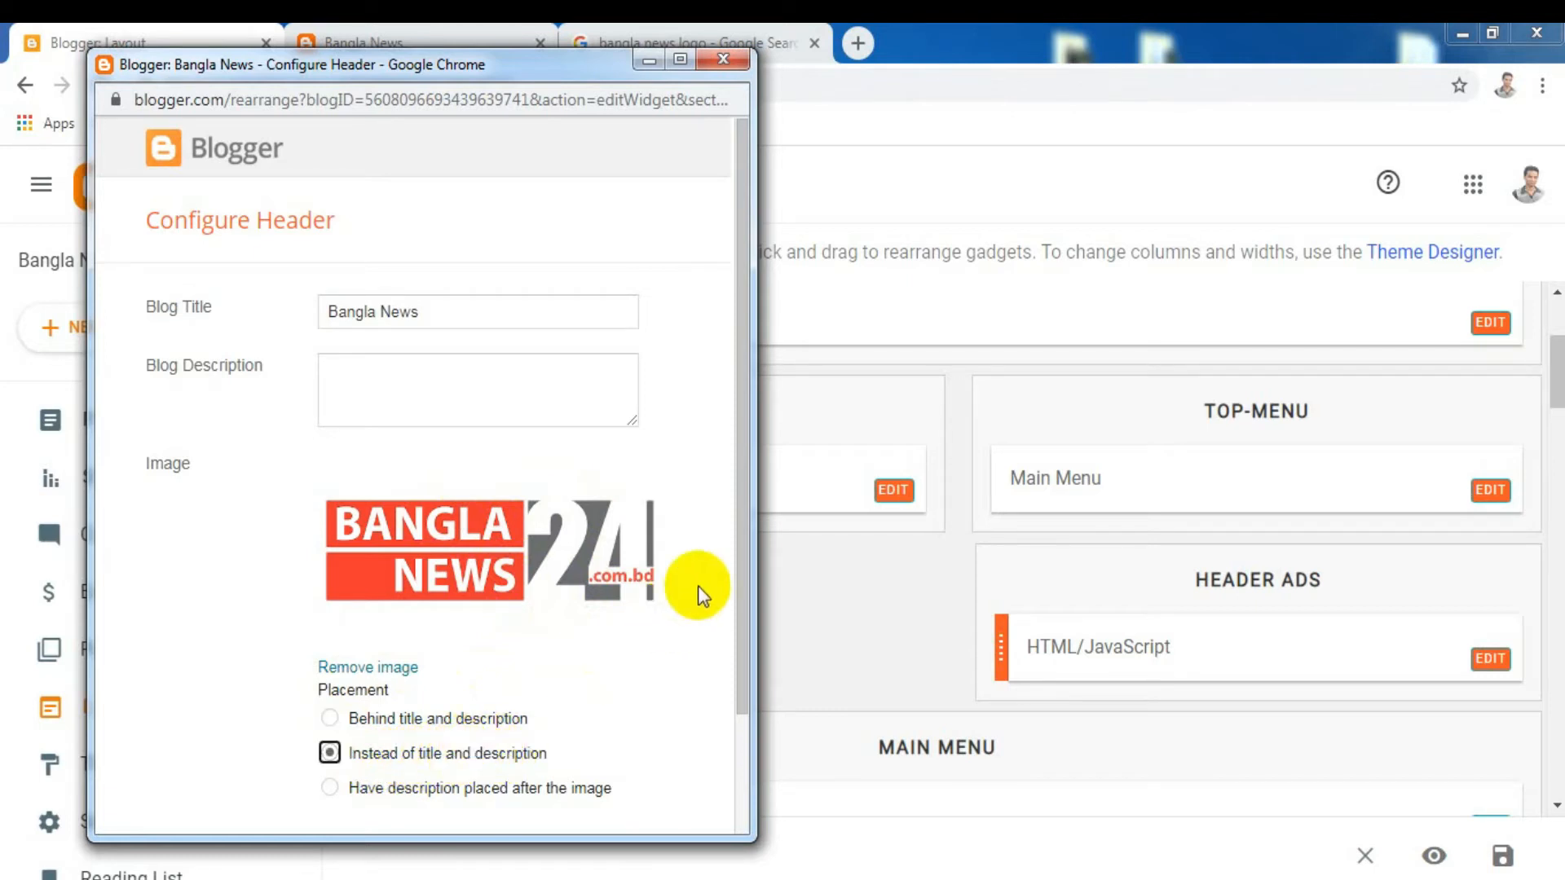
left_click_drag(742, 545, 737, 717)
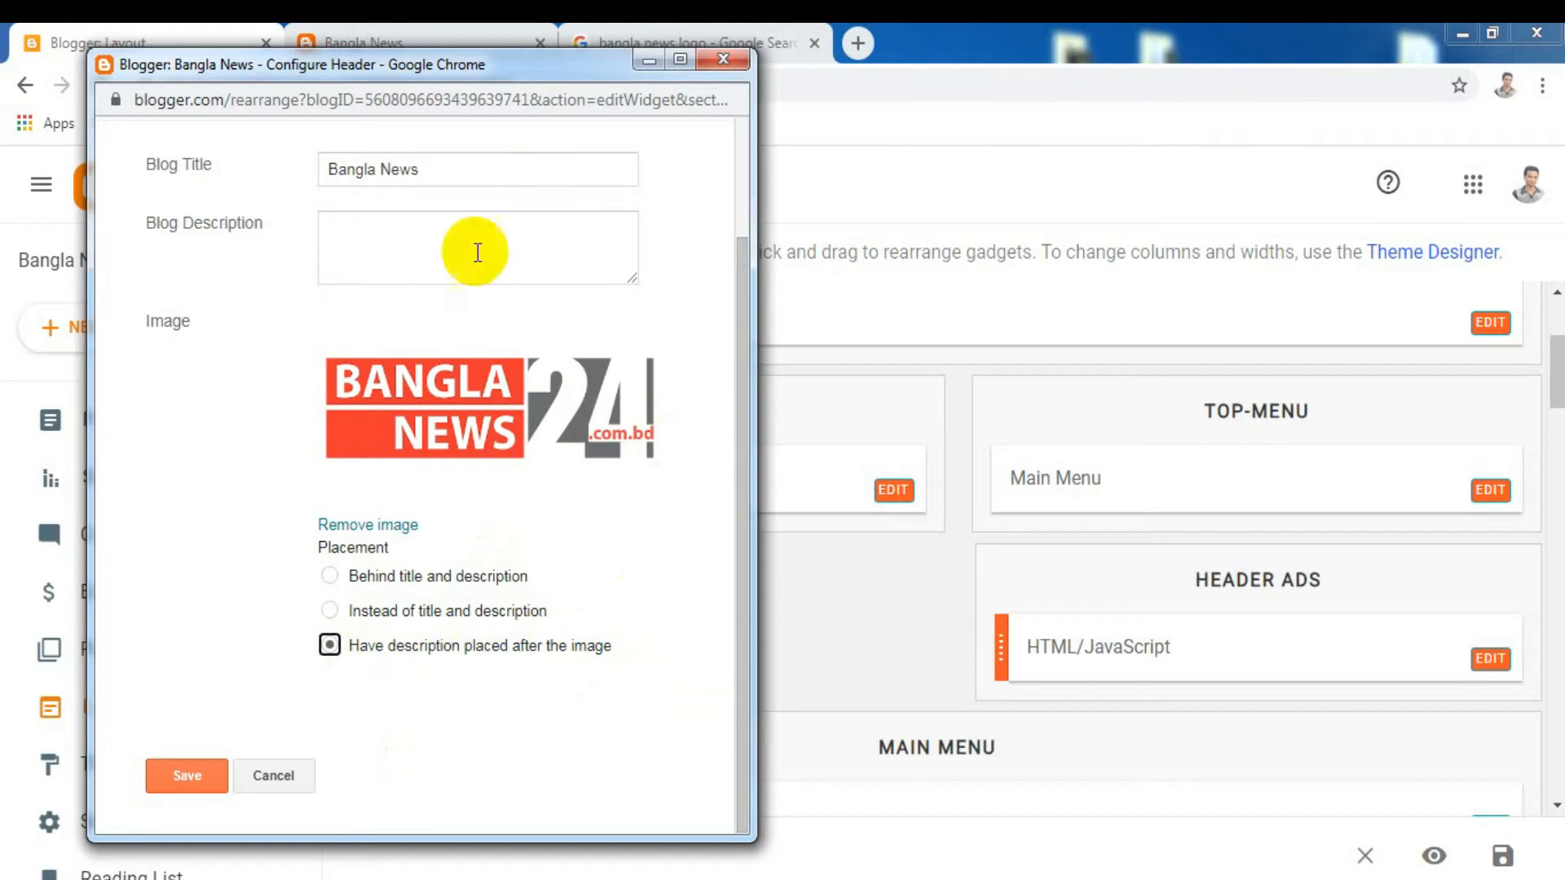
left_click(190, 776)
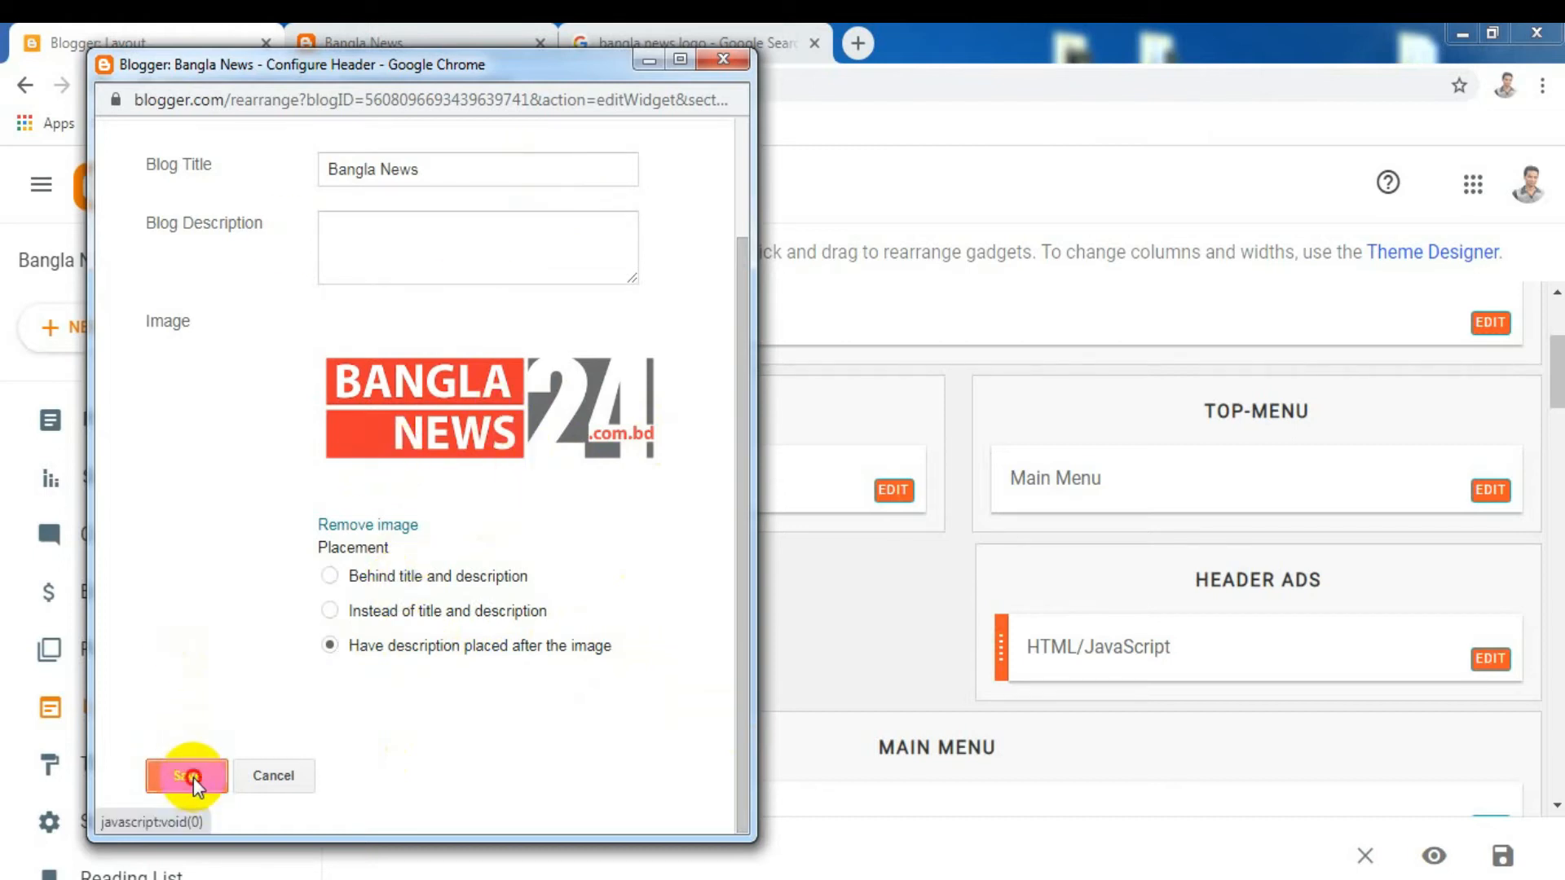
Reload the Bangla News blog page to check the new header logo, and return to Blogger's layout
left_click(675, 28)
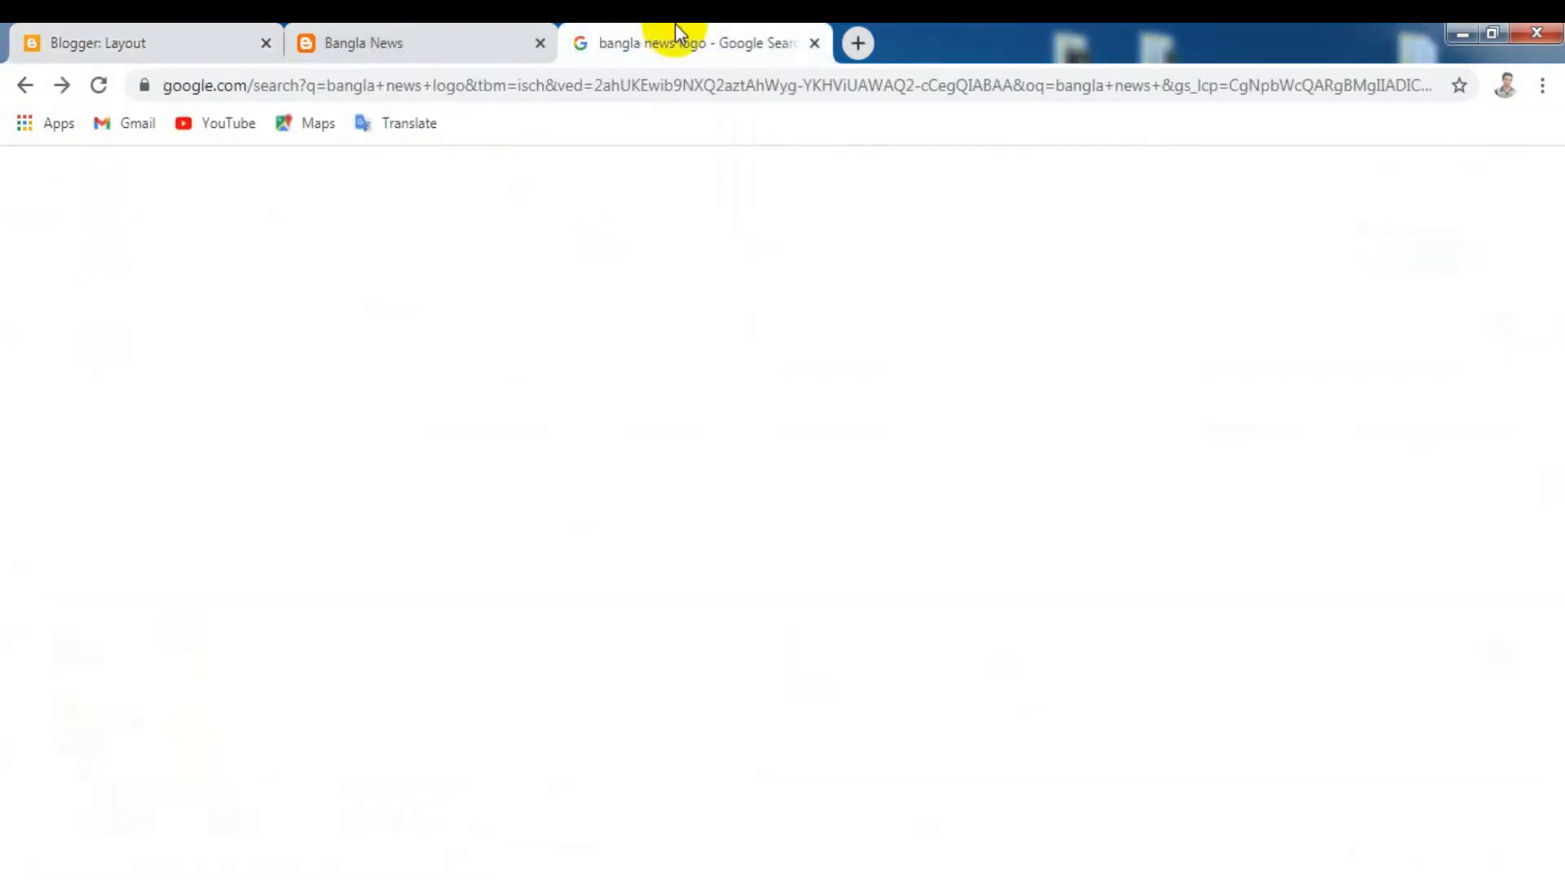
left_click(467, 25)
left_click(100, 86)
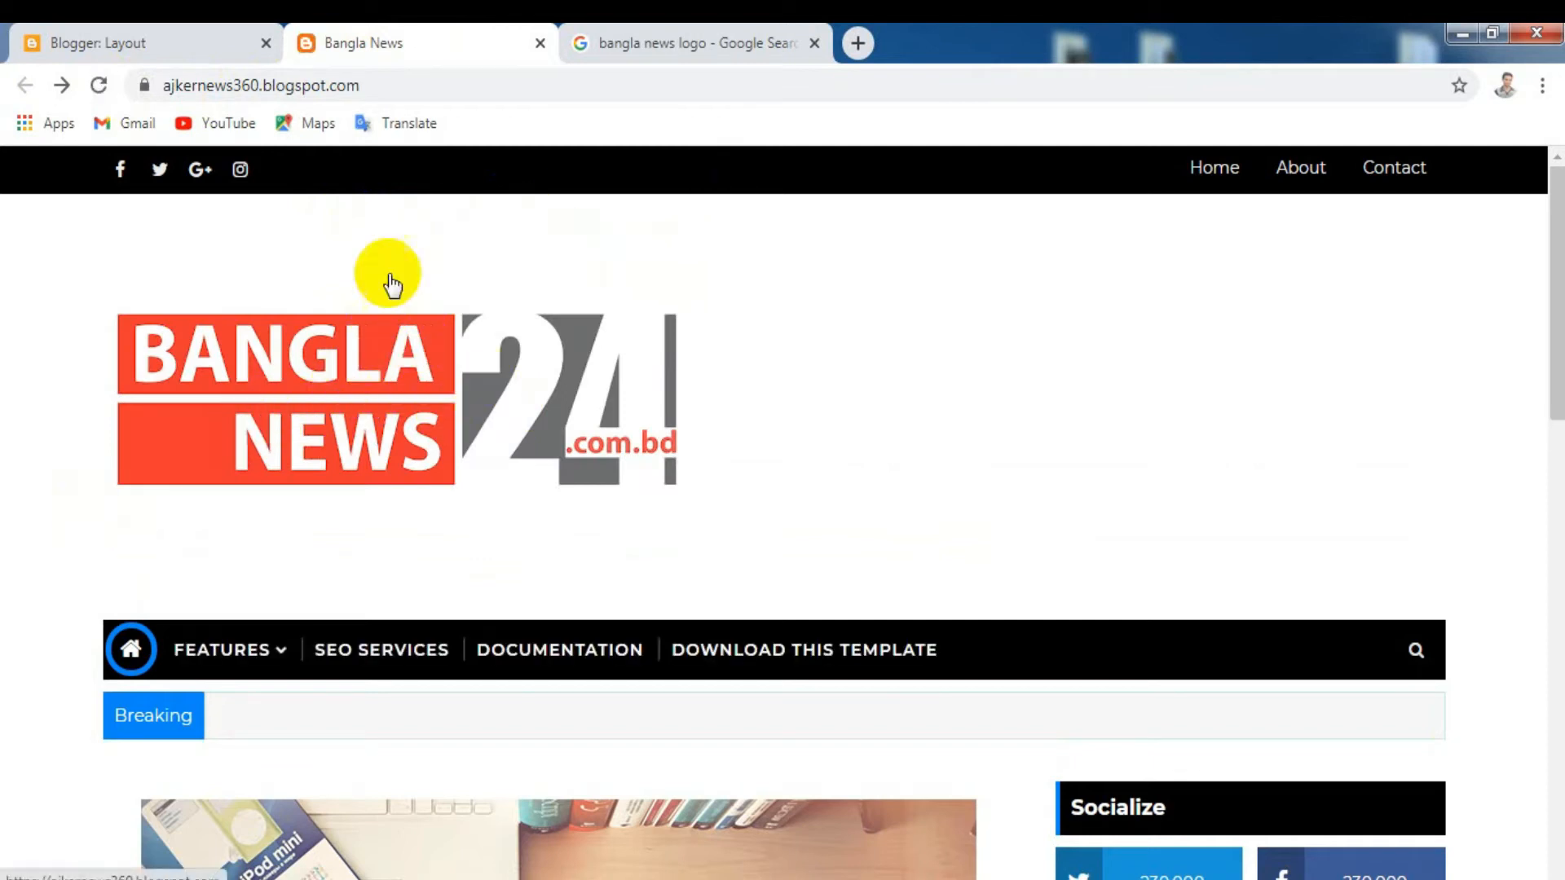
left_click(165, 37)
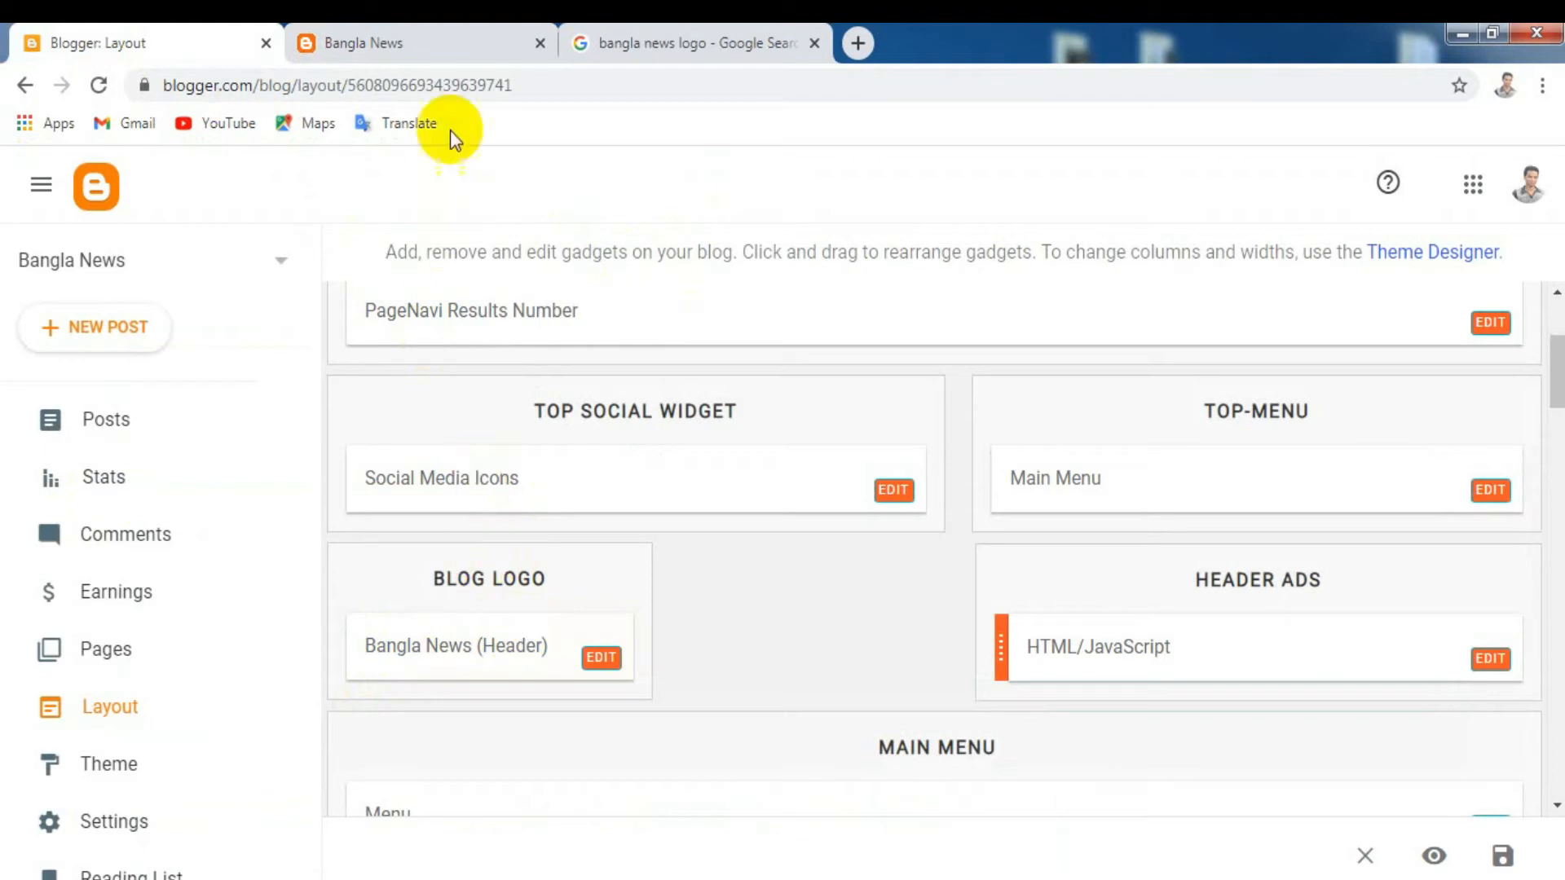
Examine the main navigation menu and its Features dropdown on the Bangla News blog page
left_click(453, 27)
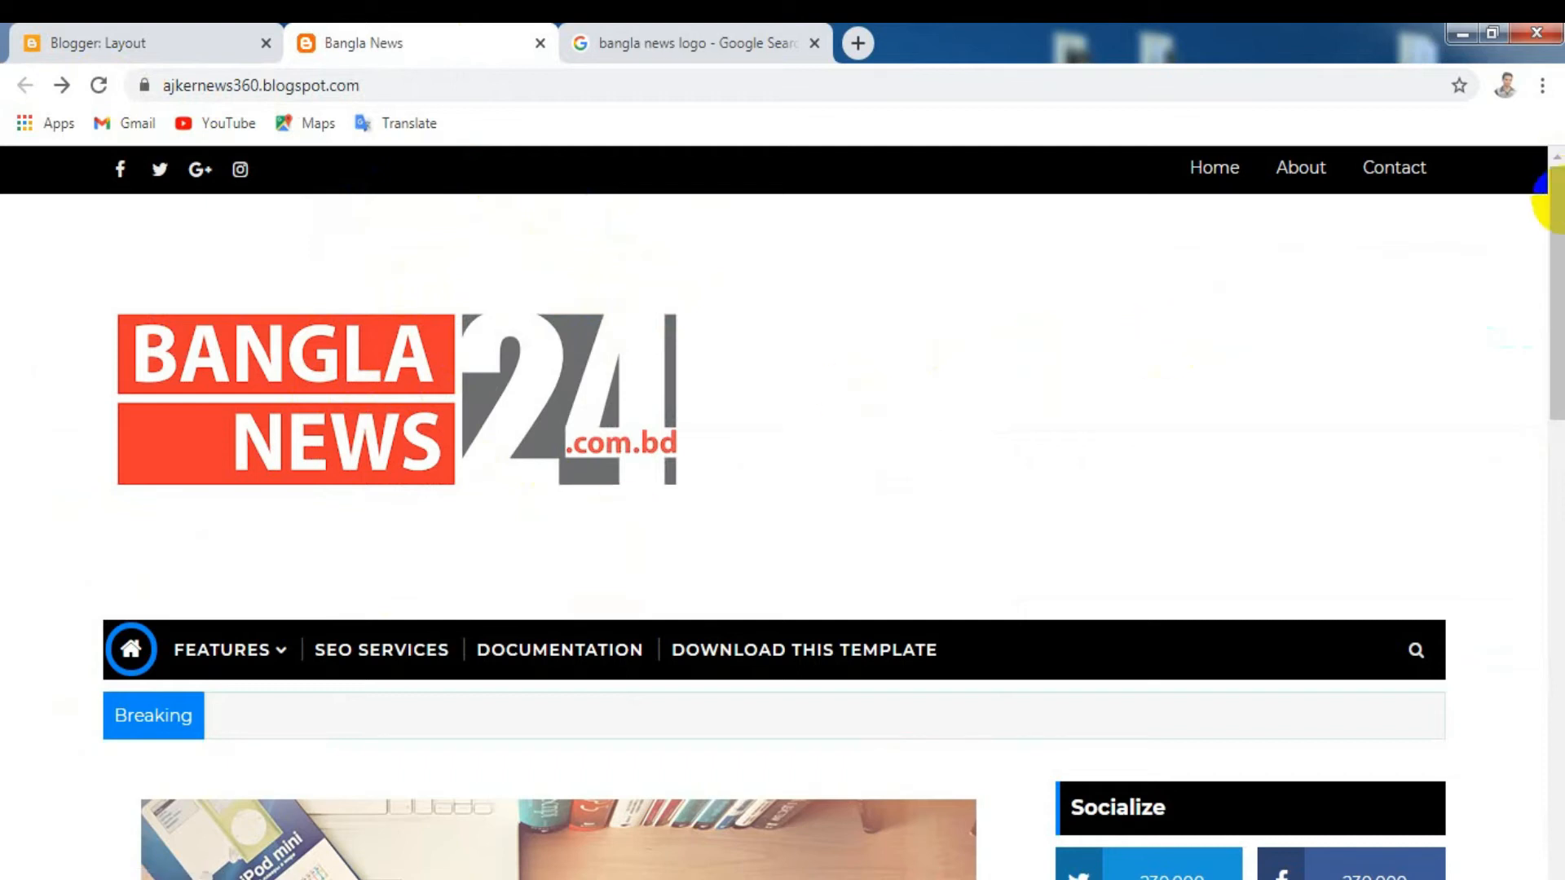
left_click_drag(1553, 238, 1559, 293)
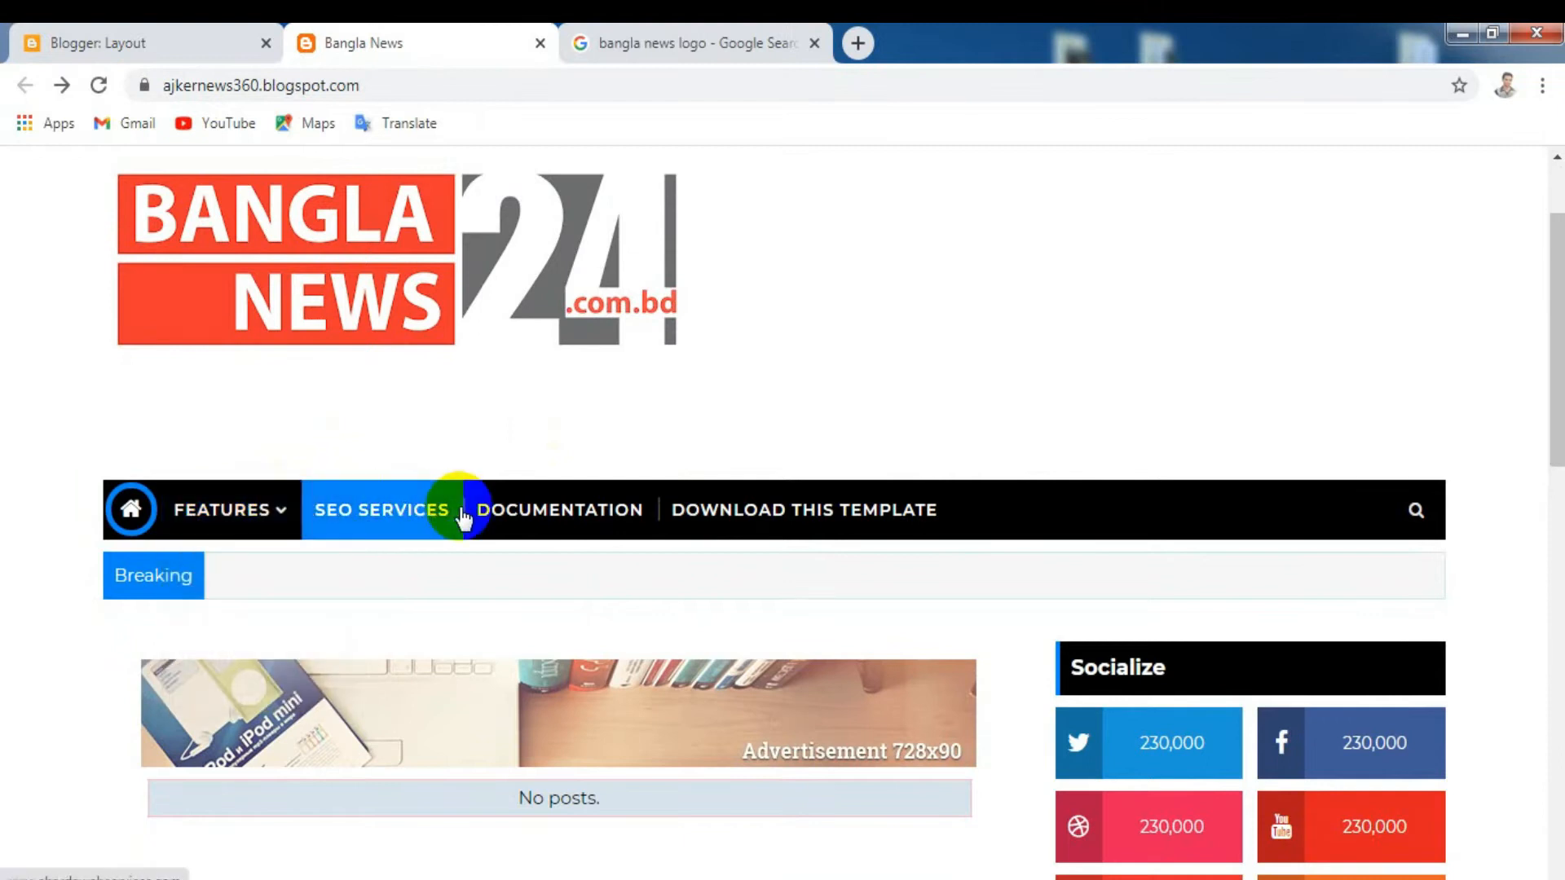
left_click(281, 526)
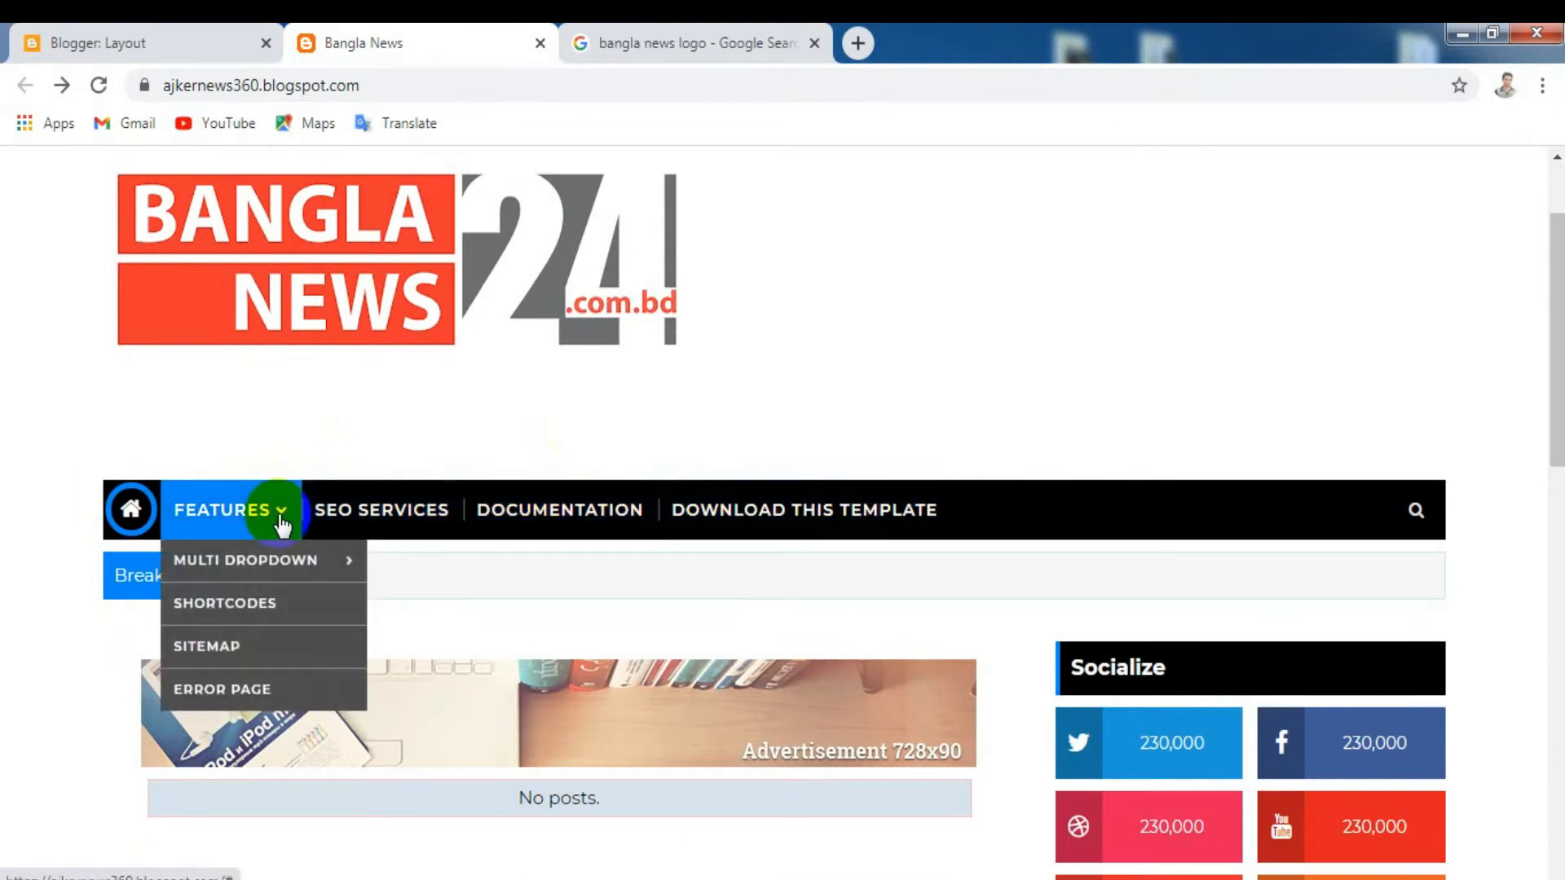
Open the Menu gadget of the Main Menu section for editing in Blogger's layout and view its full link list
left_click(157, 27)
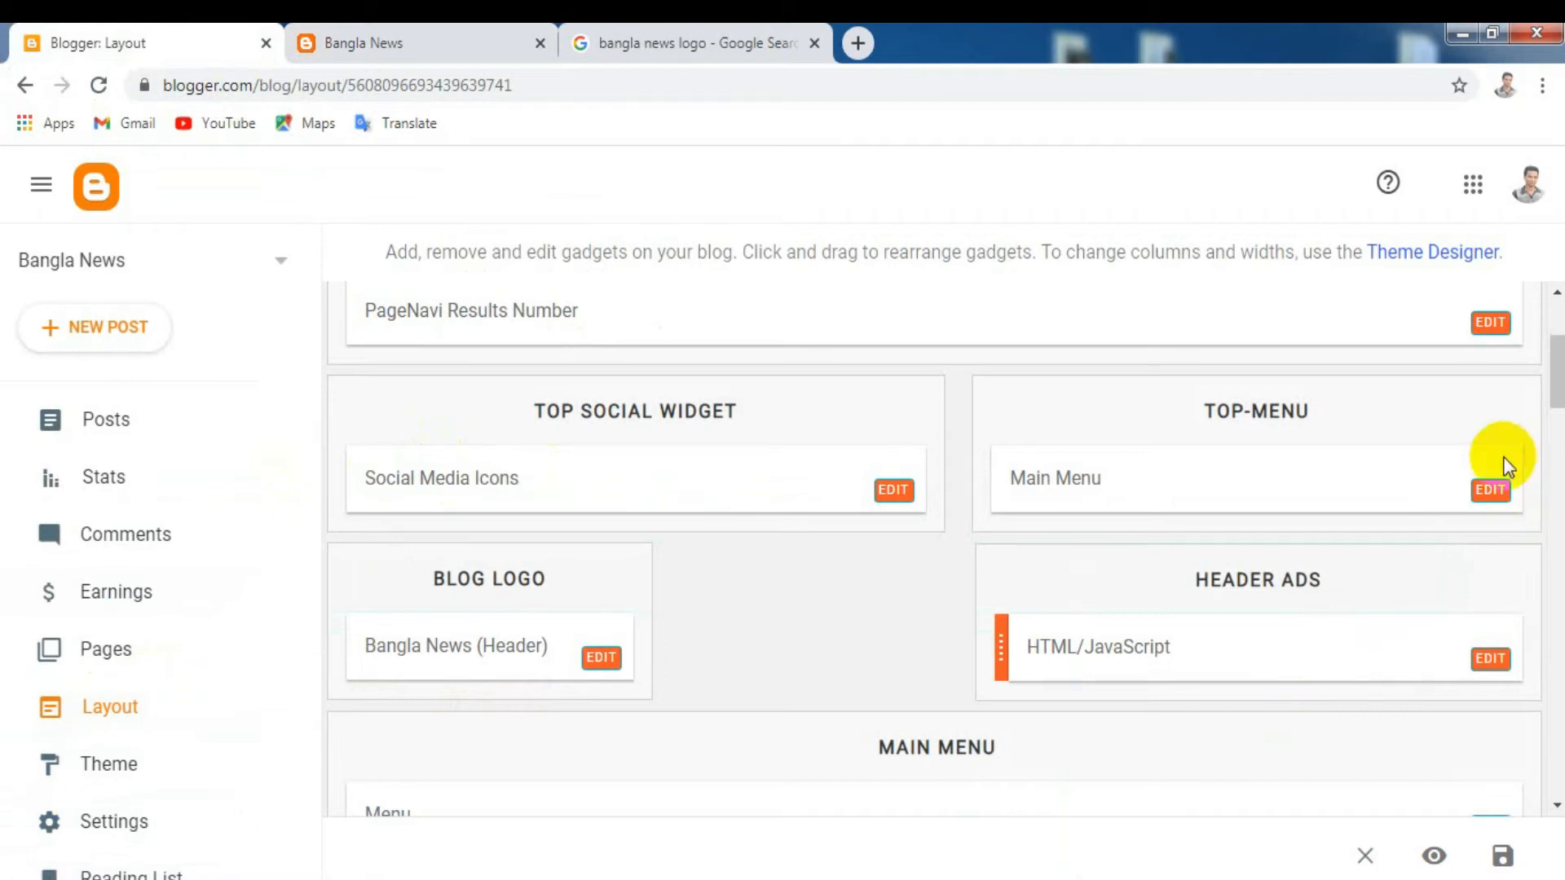
left_click_drag(1557, 379, 1555, 430)
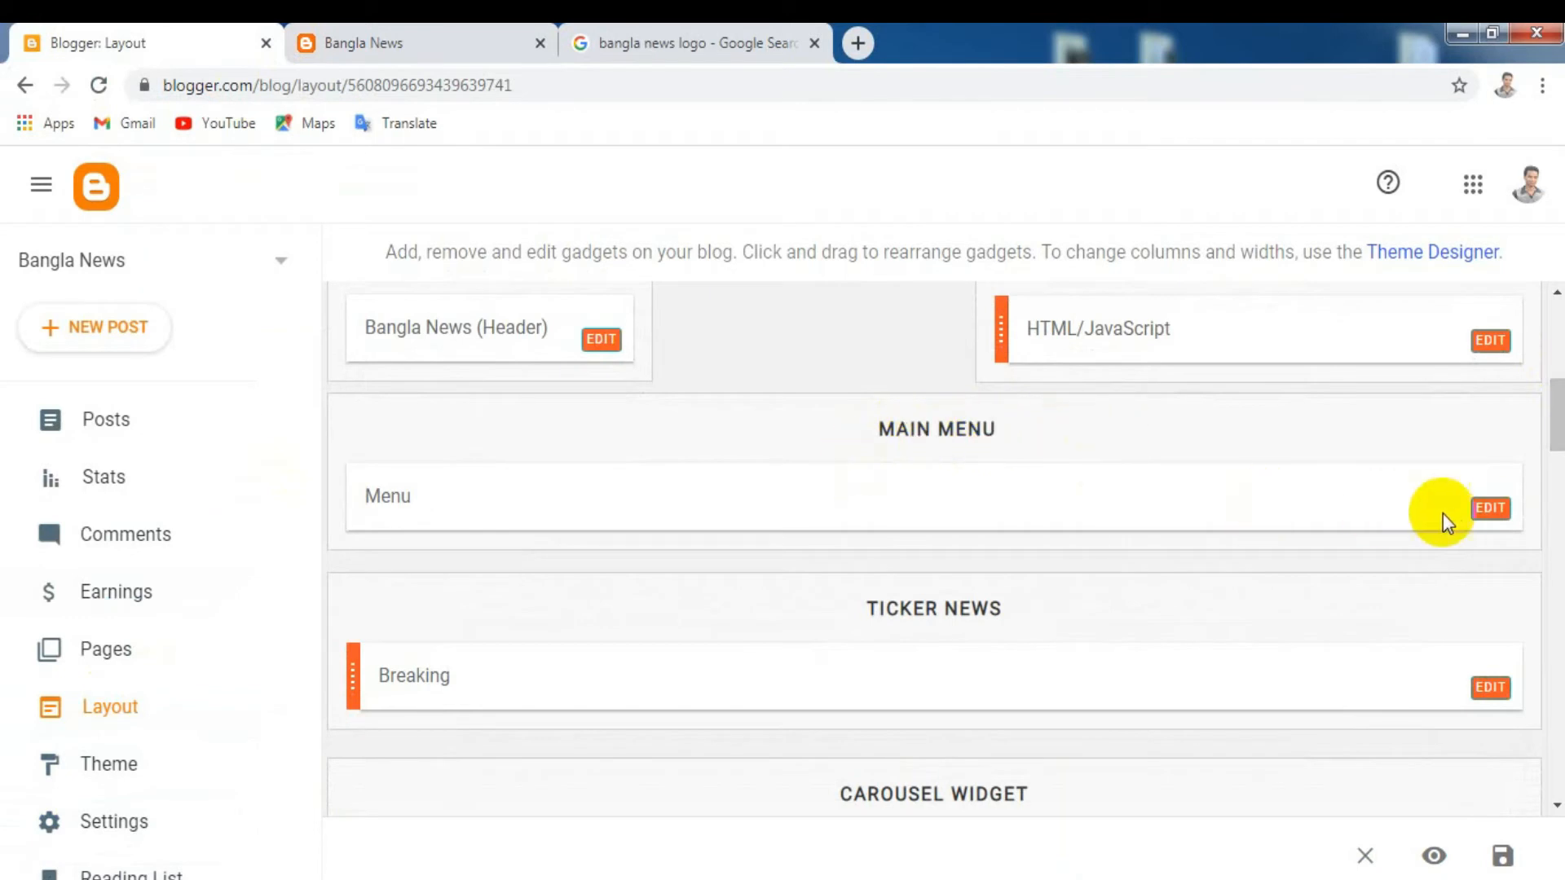
left_click(1485, 511)
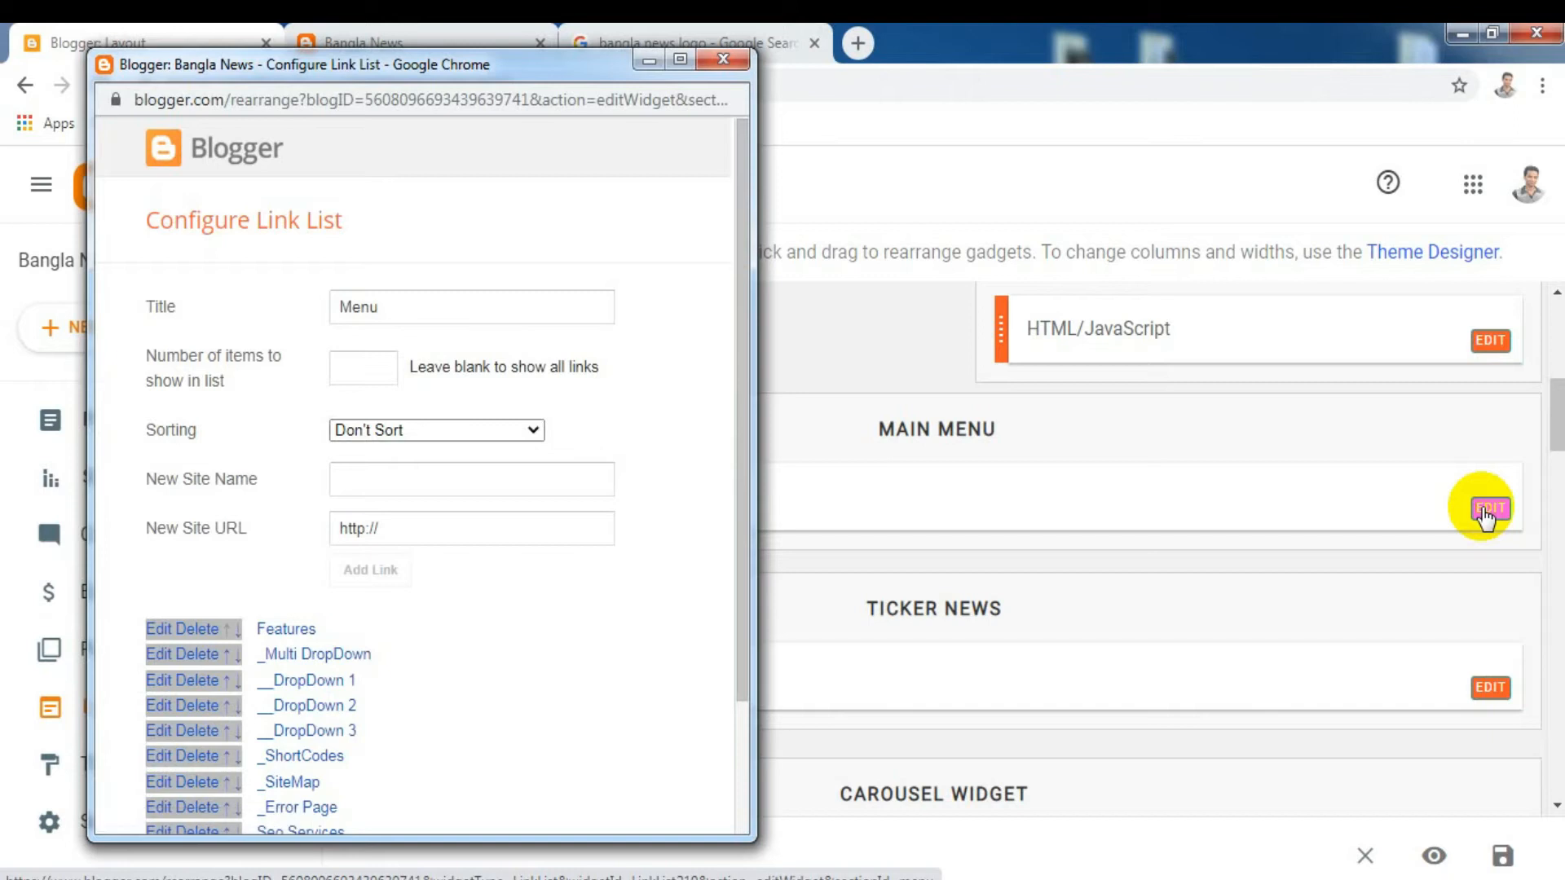
left_click_drag(742, 515, 744, 643)
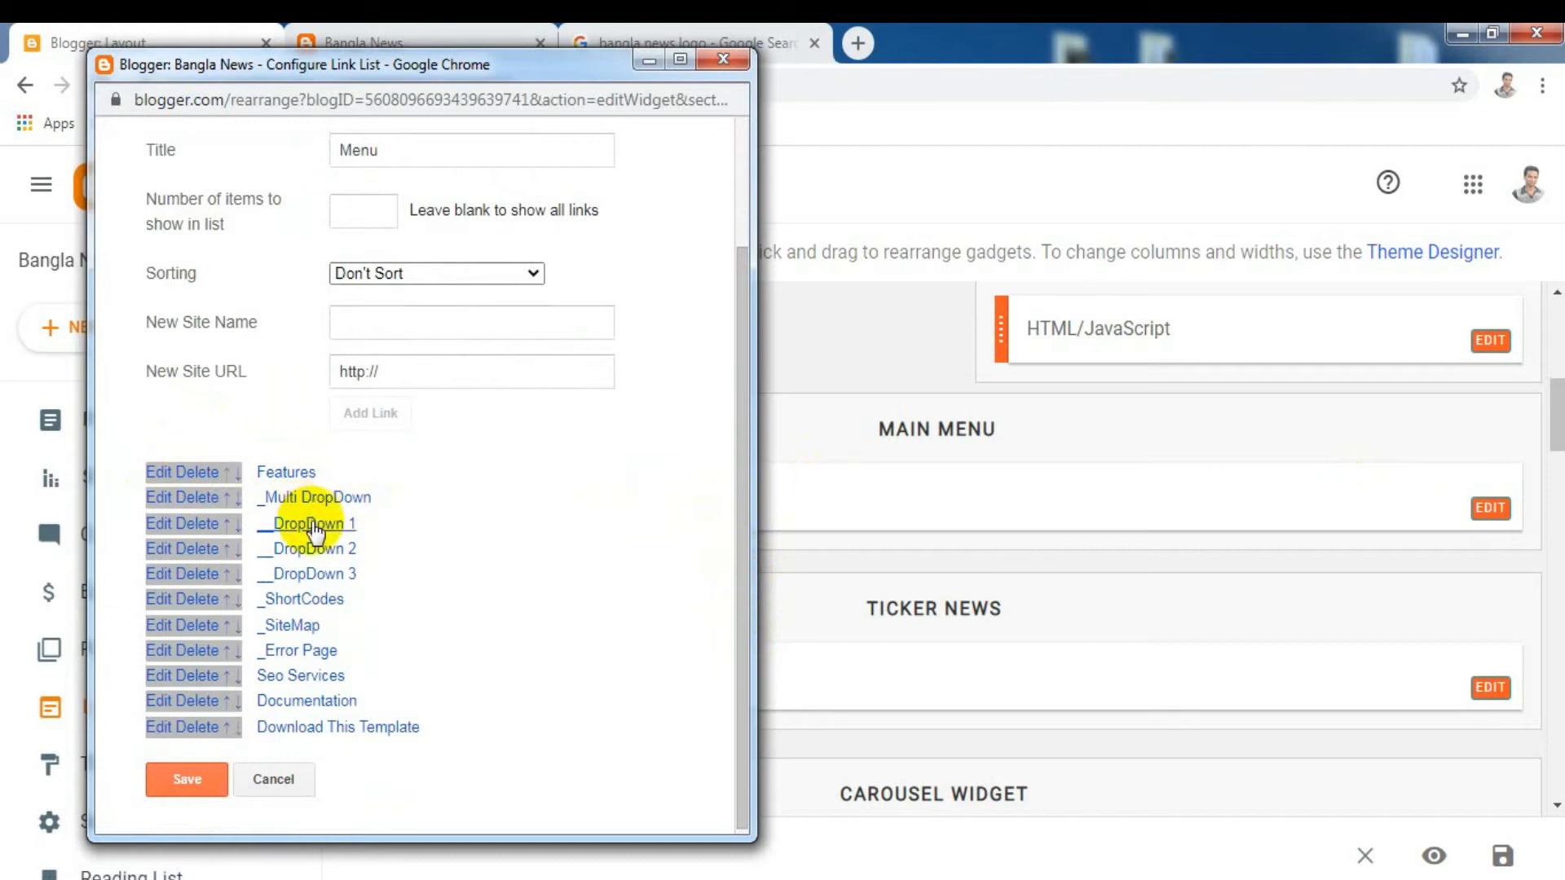
left_click_drag(373, 68, 480, 143)
Compare the Features and Multi Dropdown submenus on the blog page with the gadget's link list, and return to the Configure Link List window
left_click(419, 24)
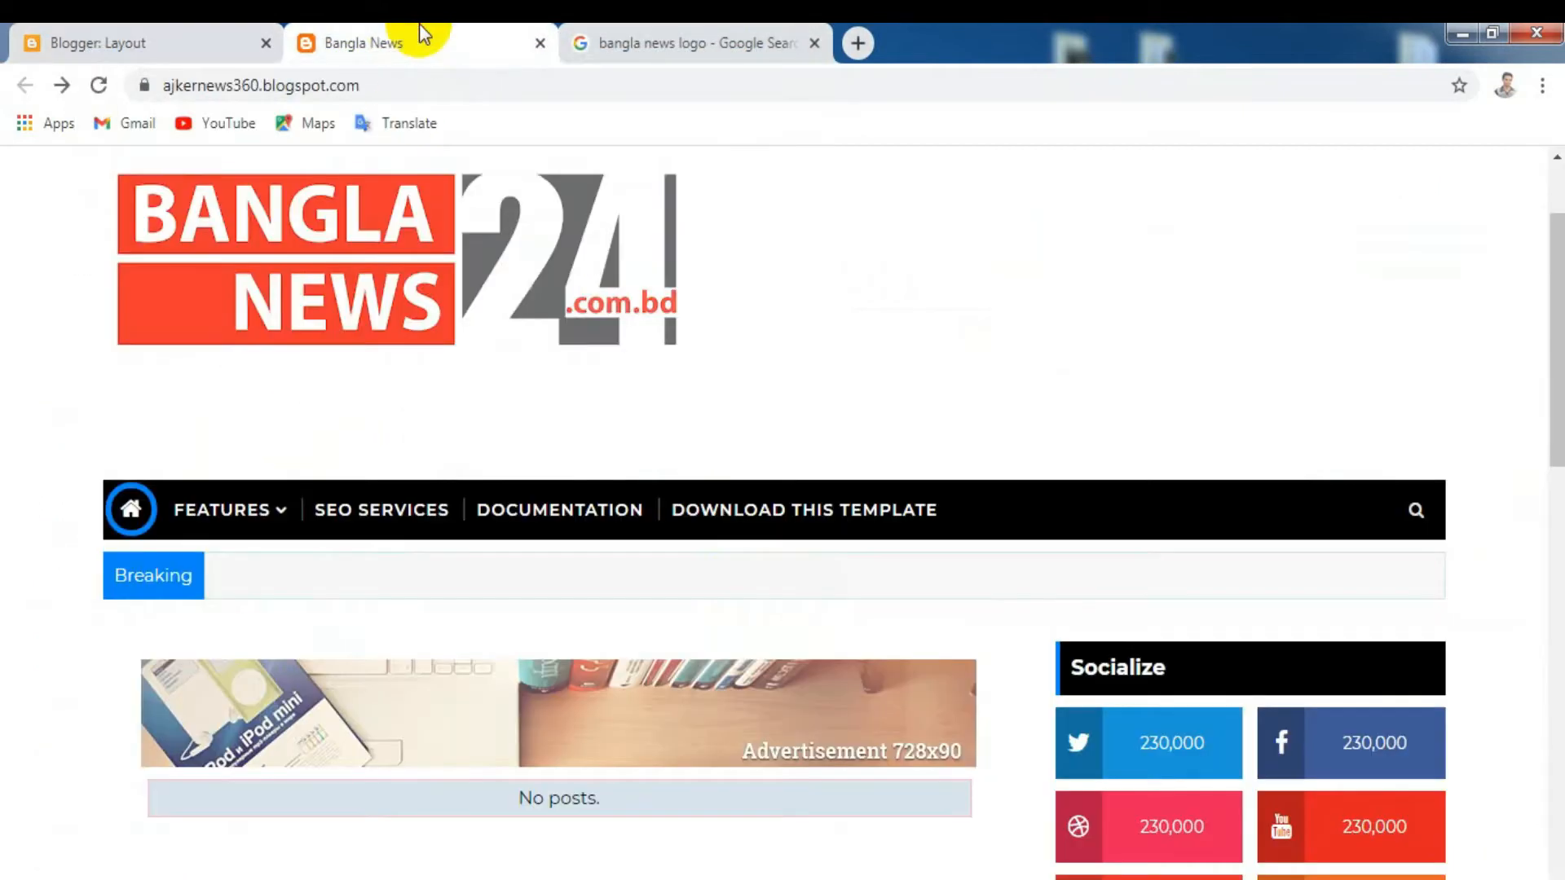
left_click(230, 501)
mouse_move(335, 560)
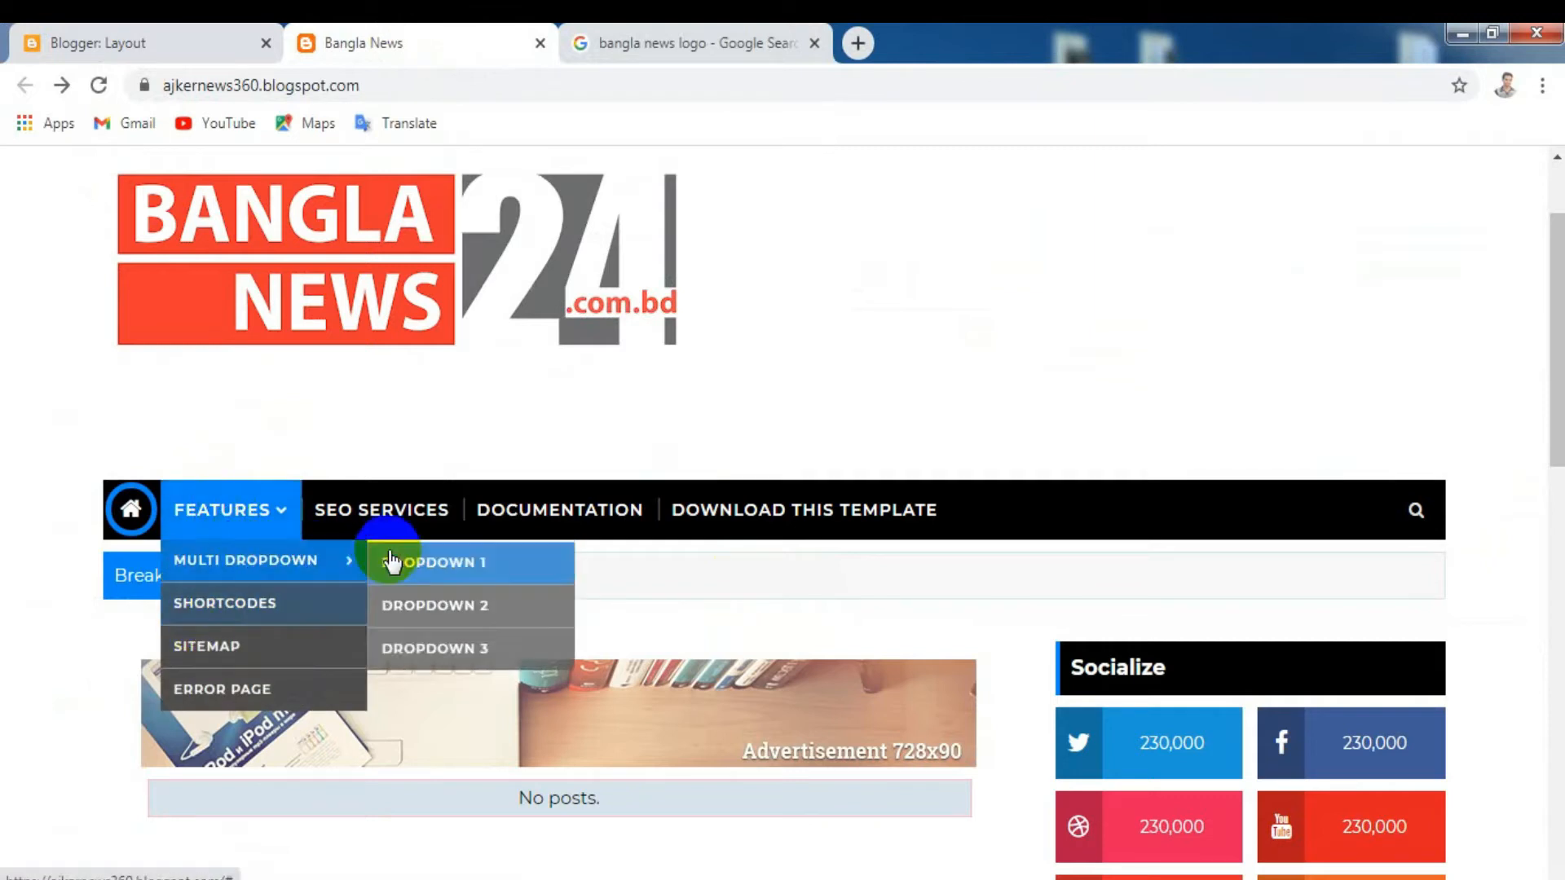
left_click(157, 33)
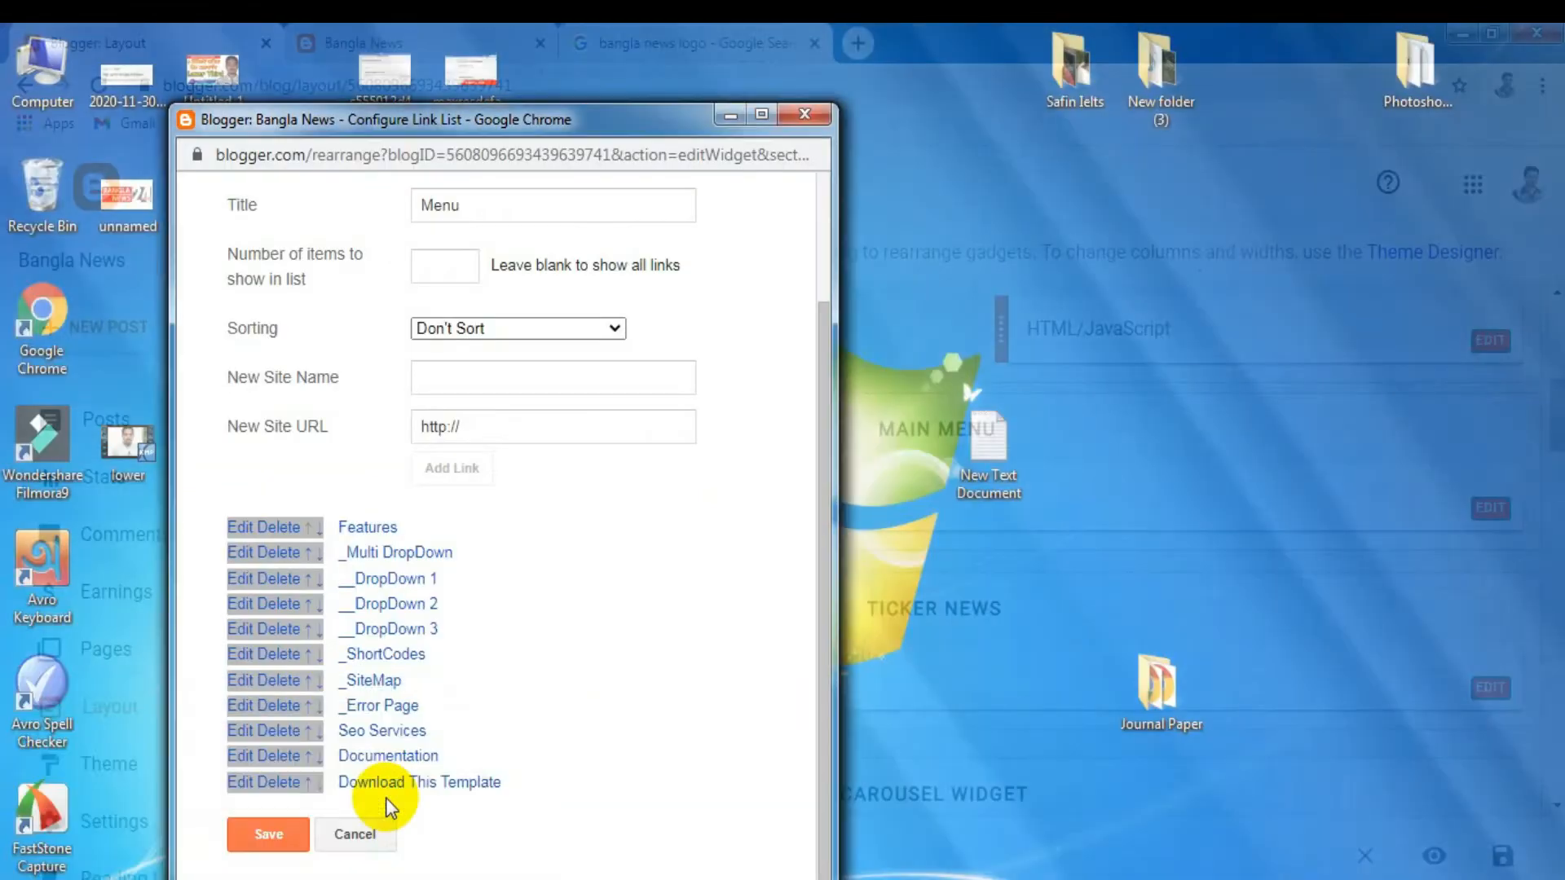
left_click(385, 798)
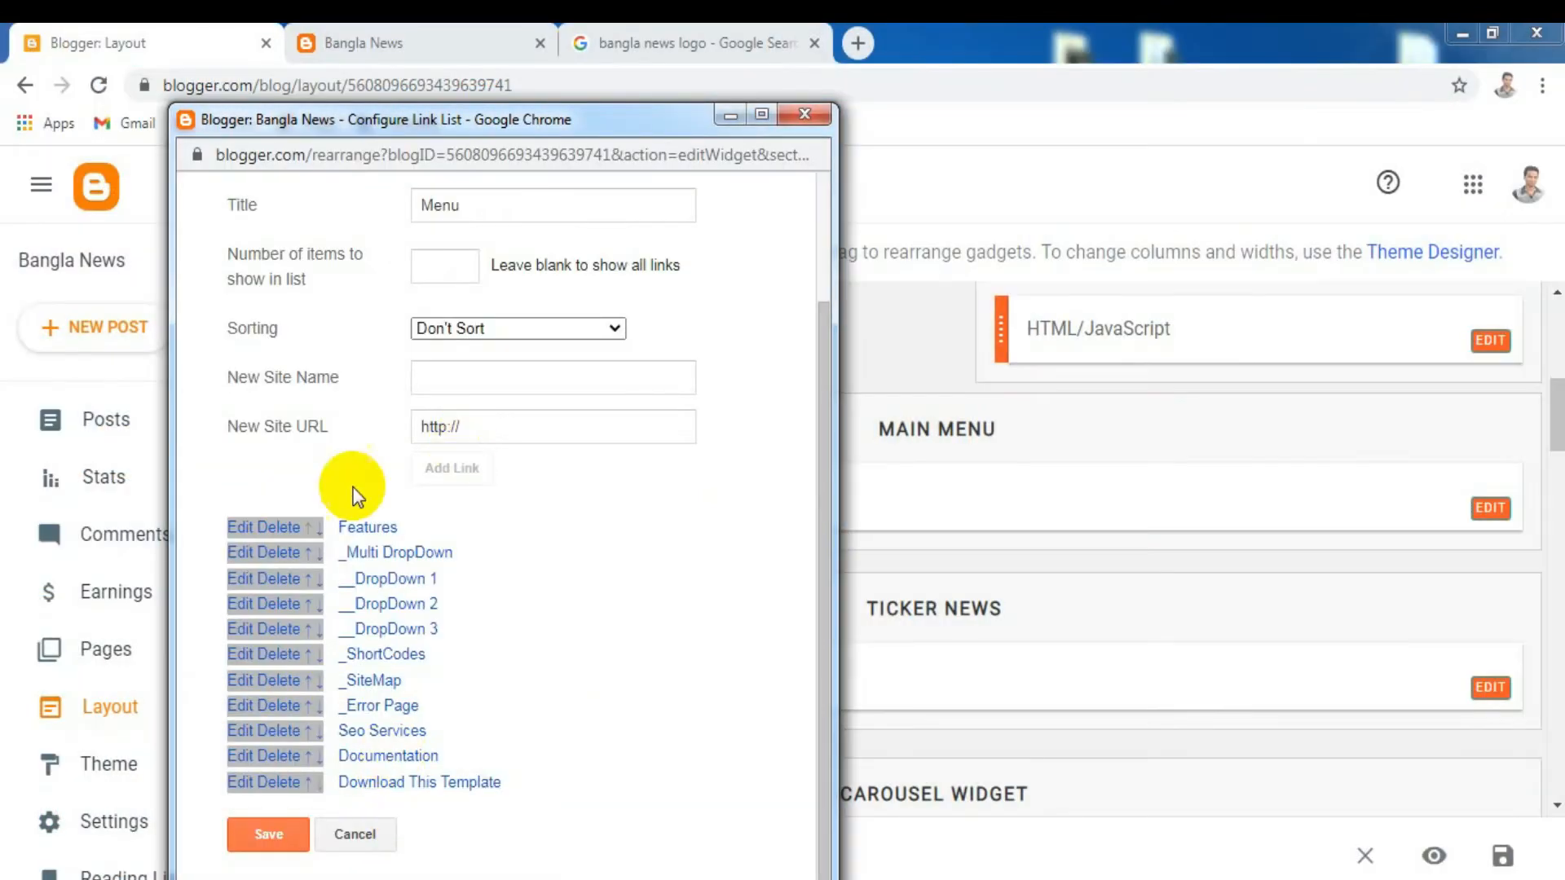
Open the Features link for editing and change its name to "All News", keeping "#" as the URL
left_click(237, 529)
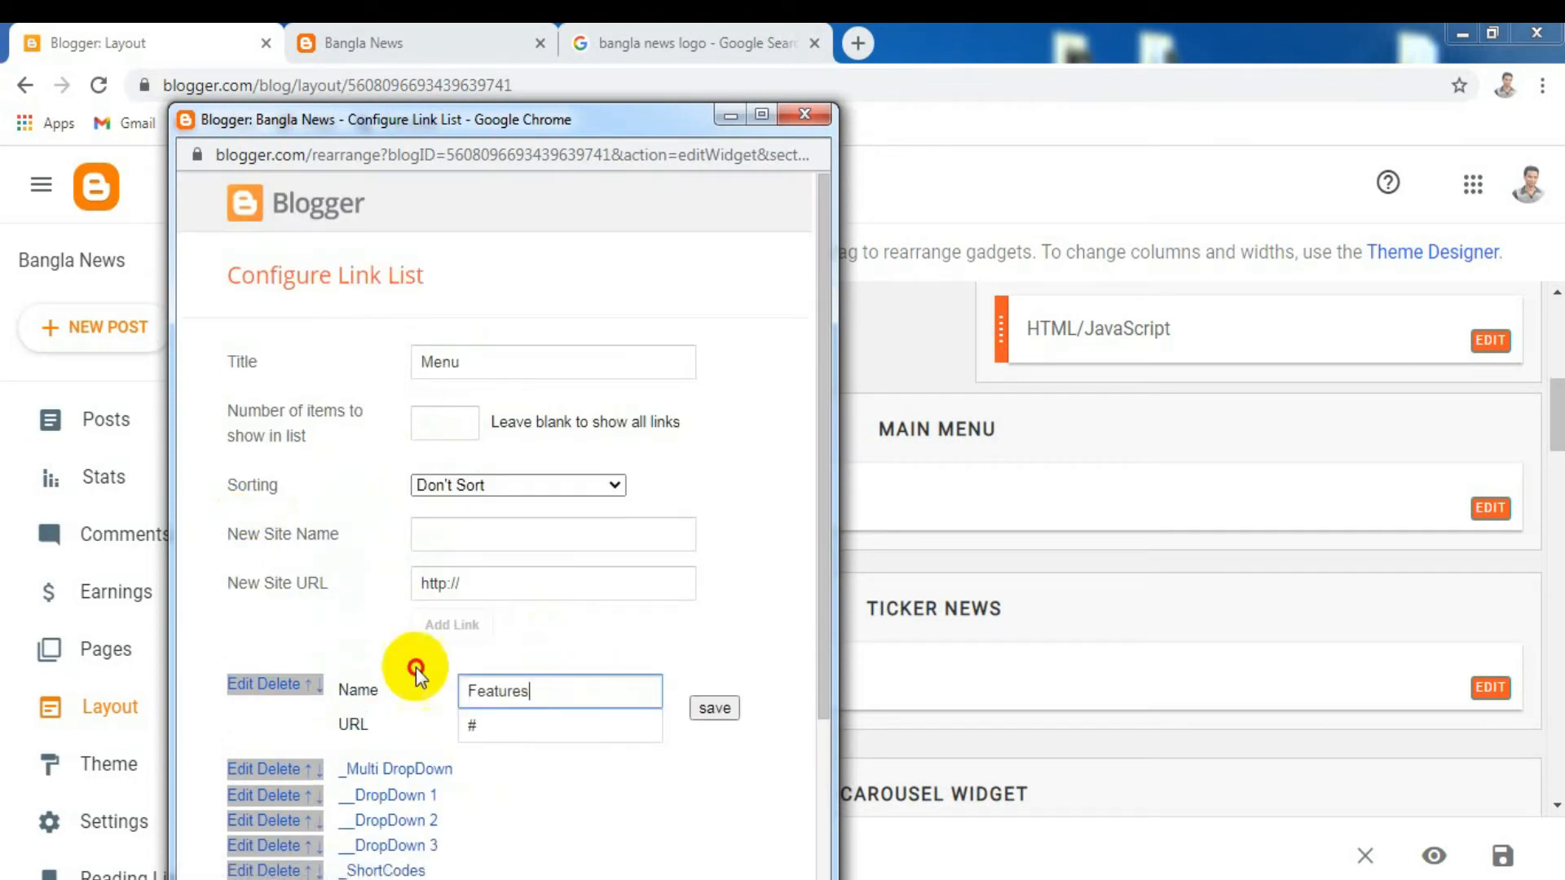
key("ctrl+a")
key("BackSpace")
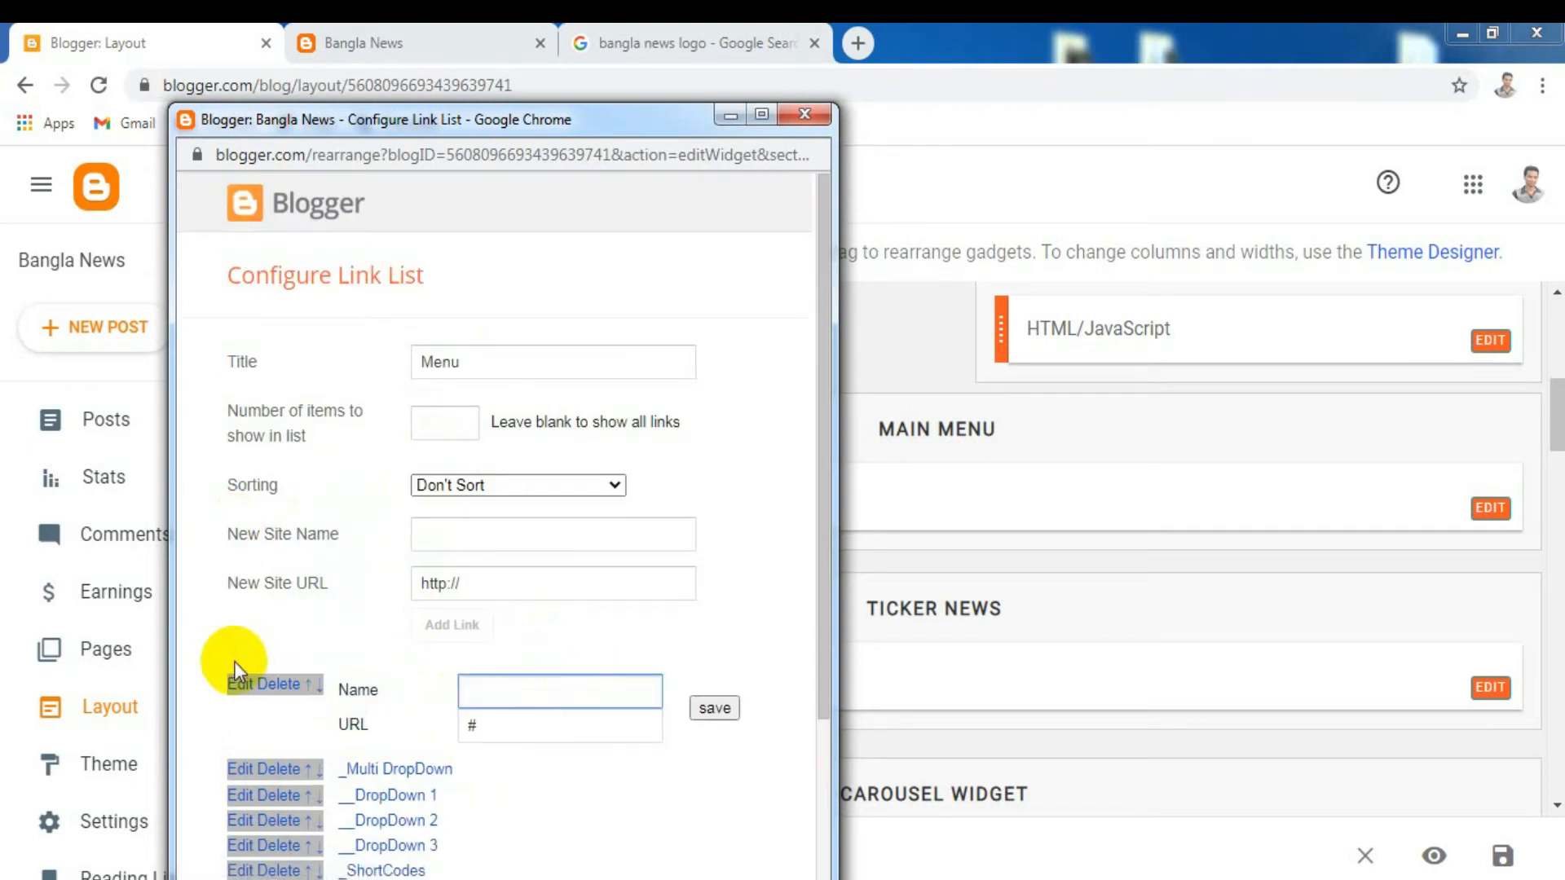
type("To")
key("BackSpace")
key("BackSpace")
key("BackSpace")
key("BackSpace")
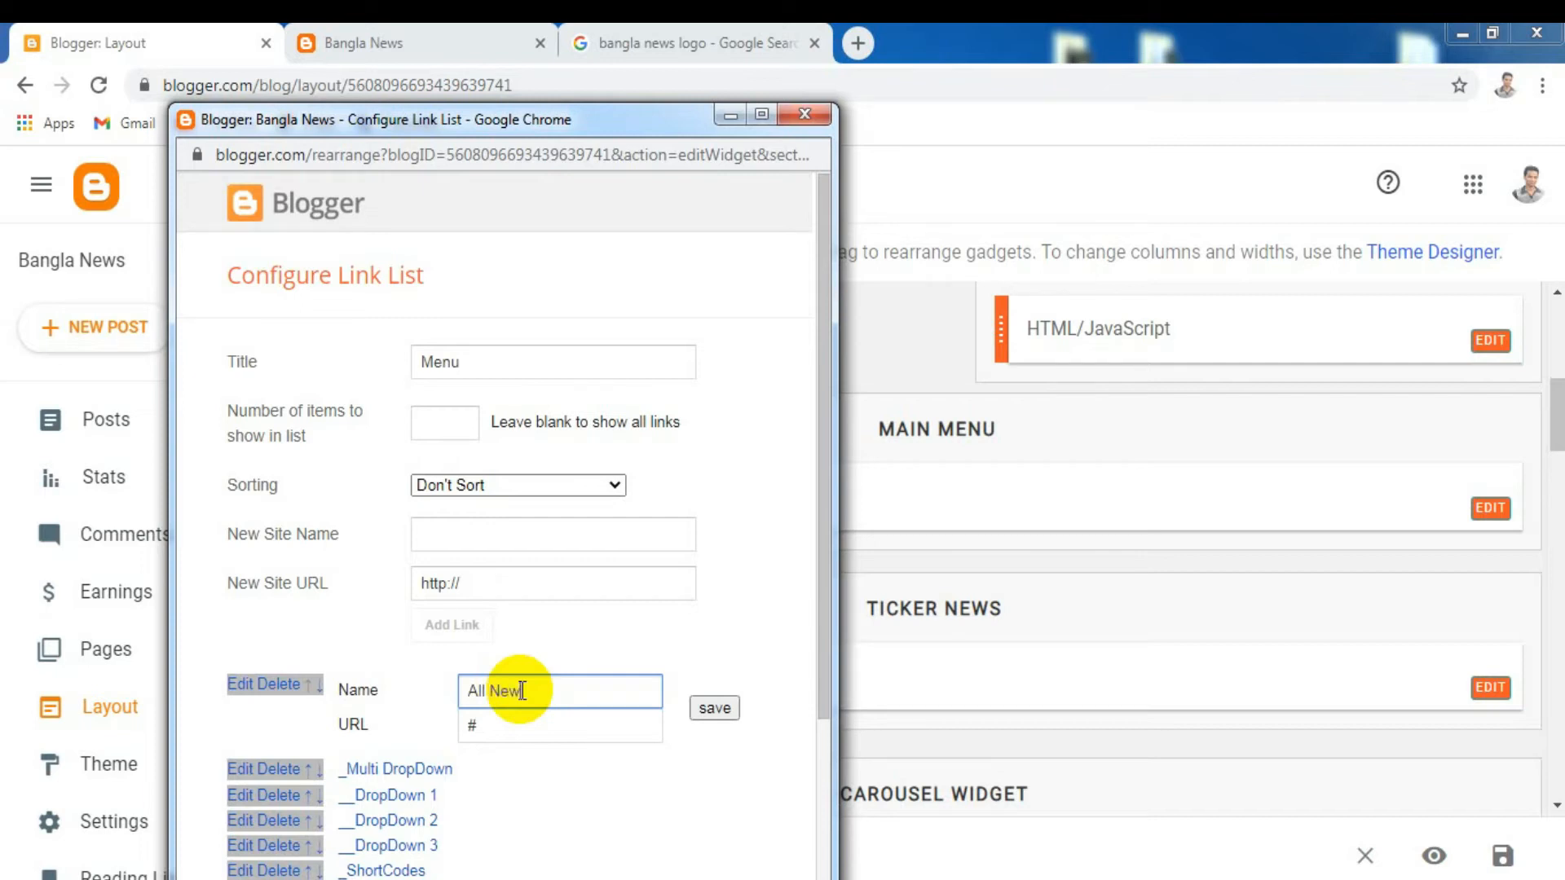
left_click(624, 727)
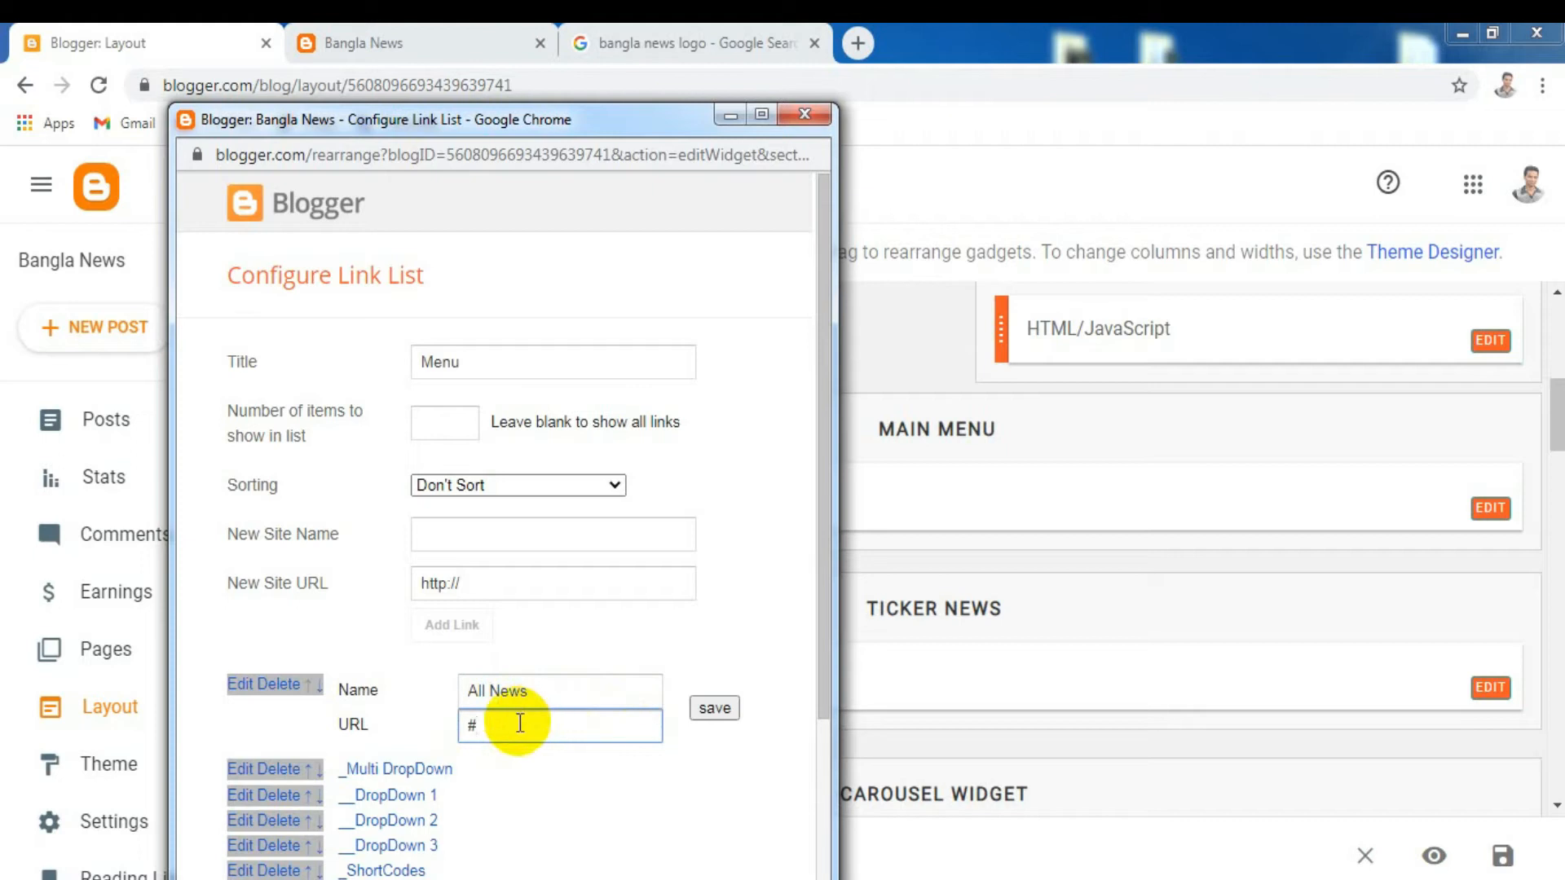
Try the Features menu link on the blog page to see where it leads, and return to the Configure Link List window
left_click(390, 34)
left_click(235, 522)
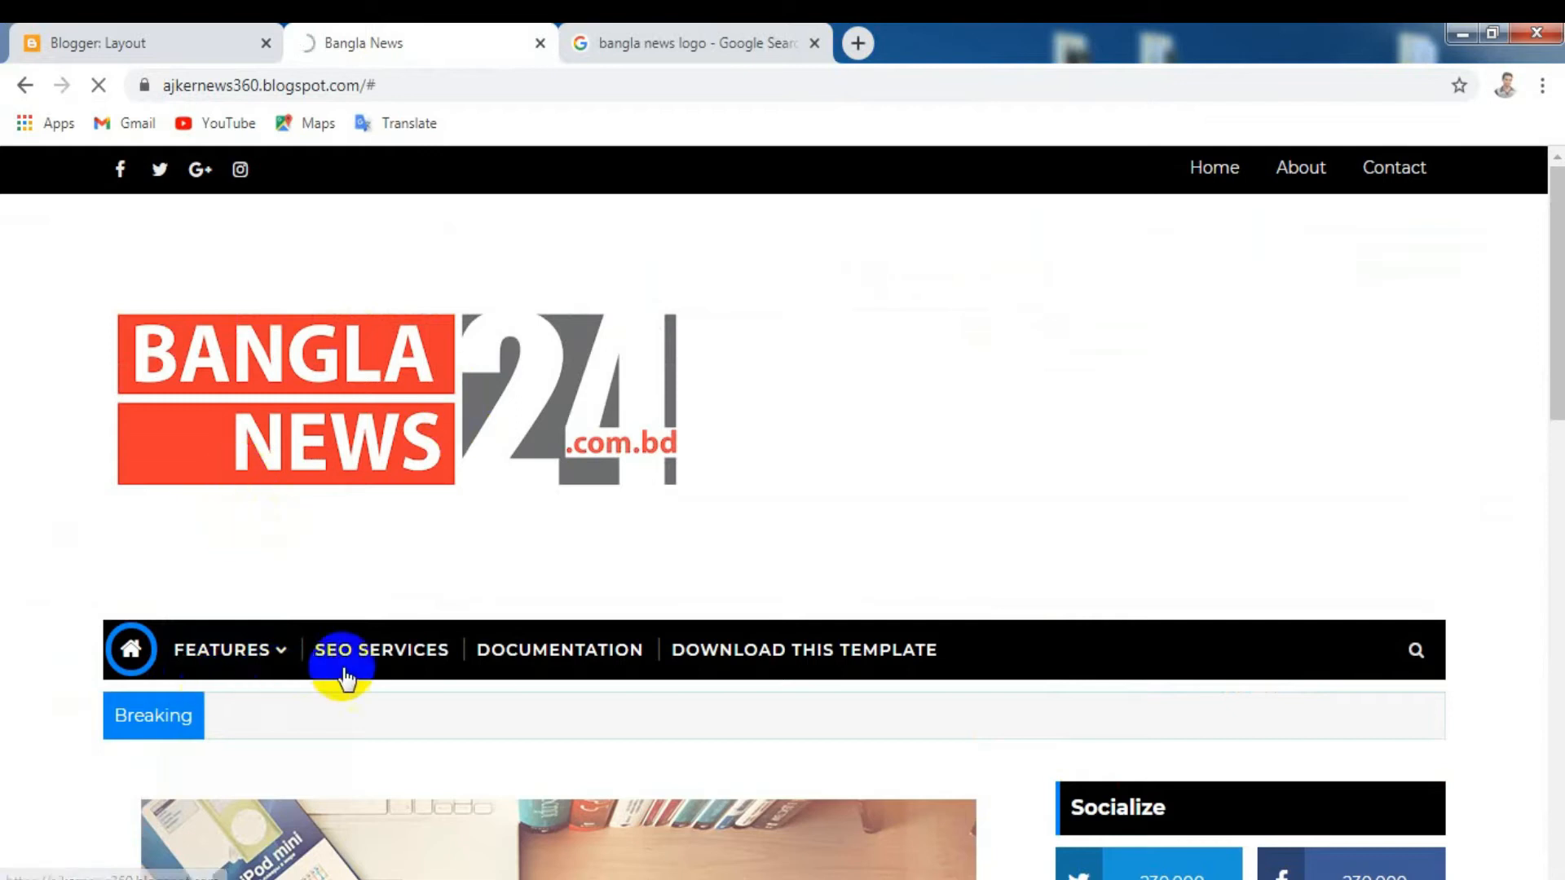
left_click(344, 670)
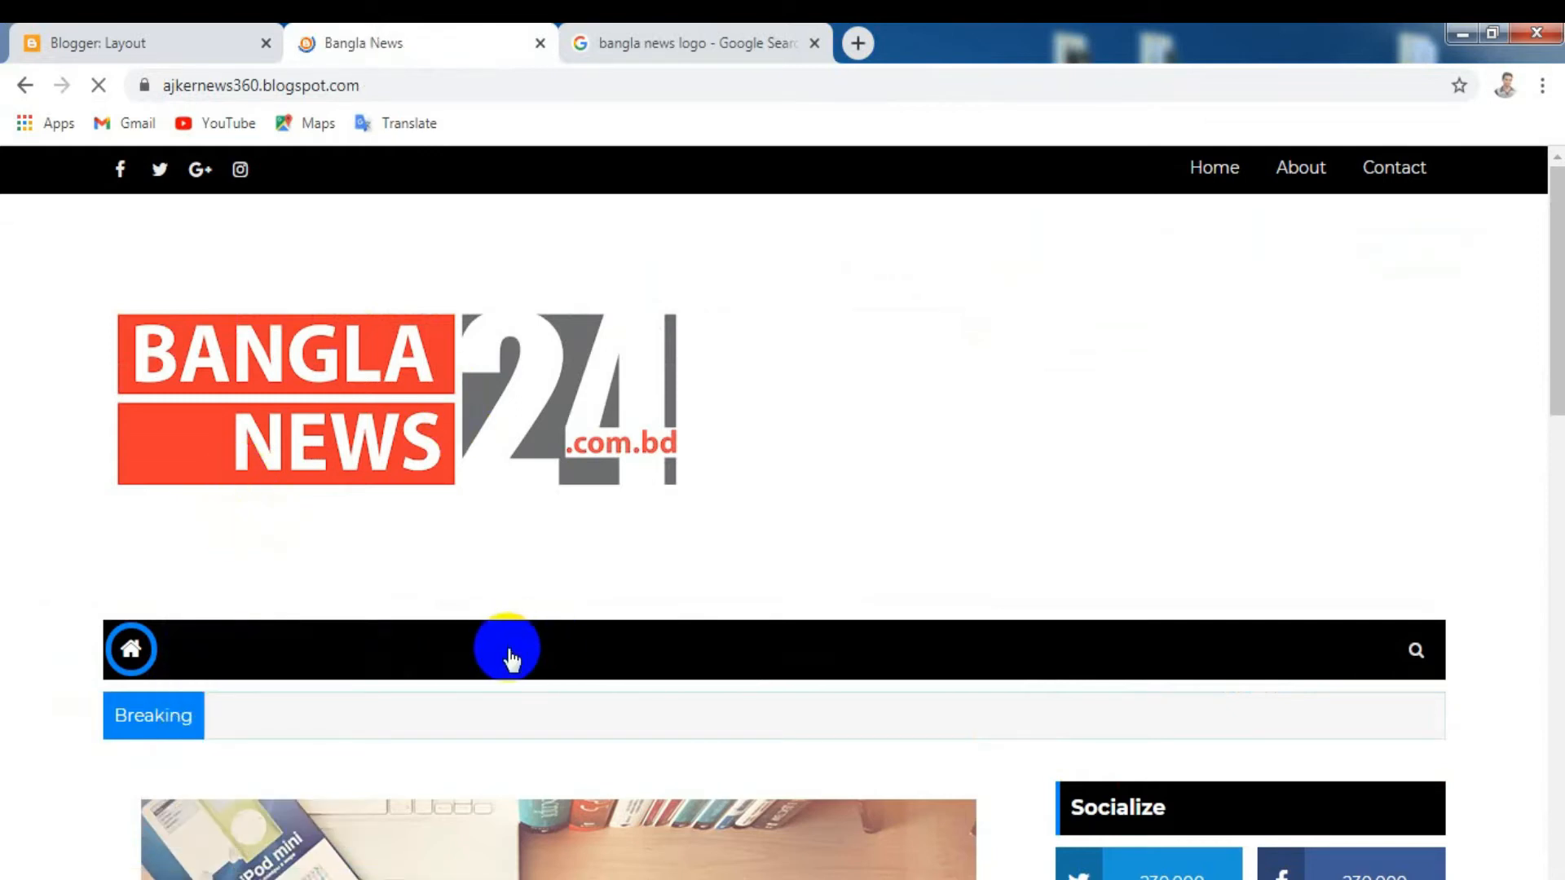
left_click(510, 652)
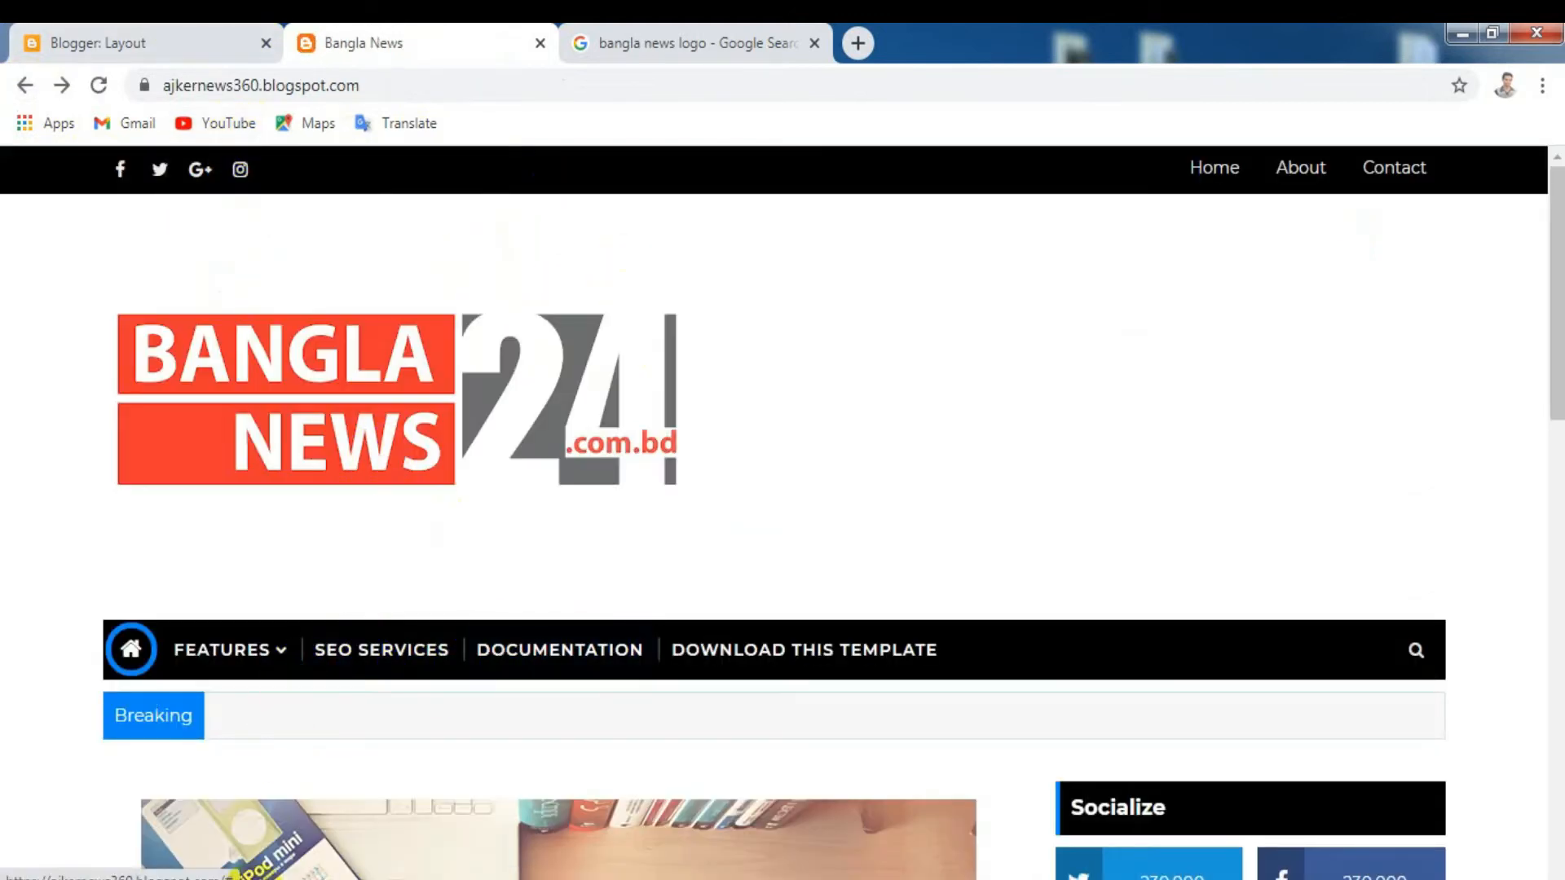
mouse_move(155, 875)
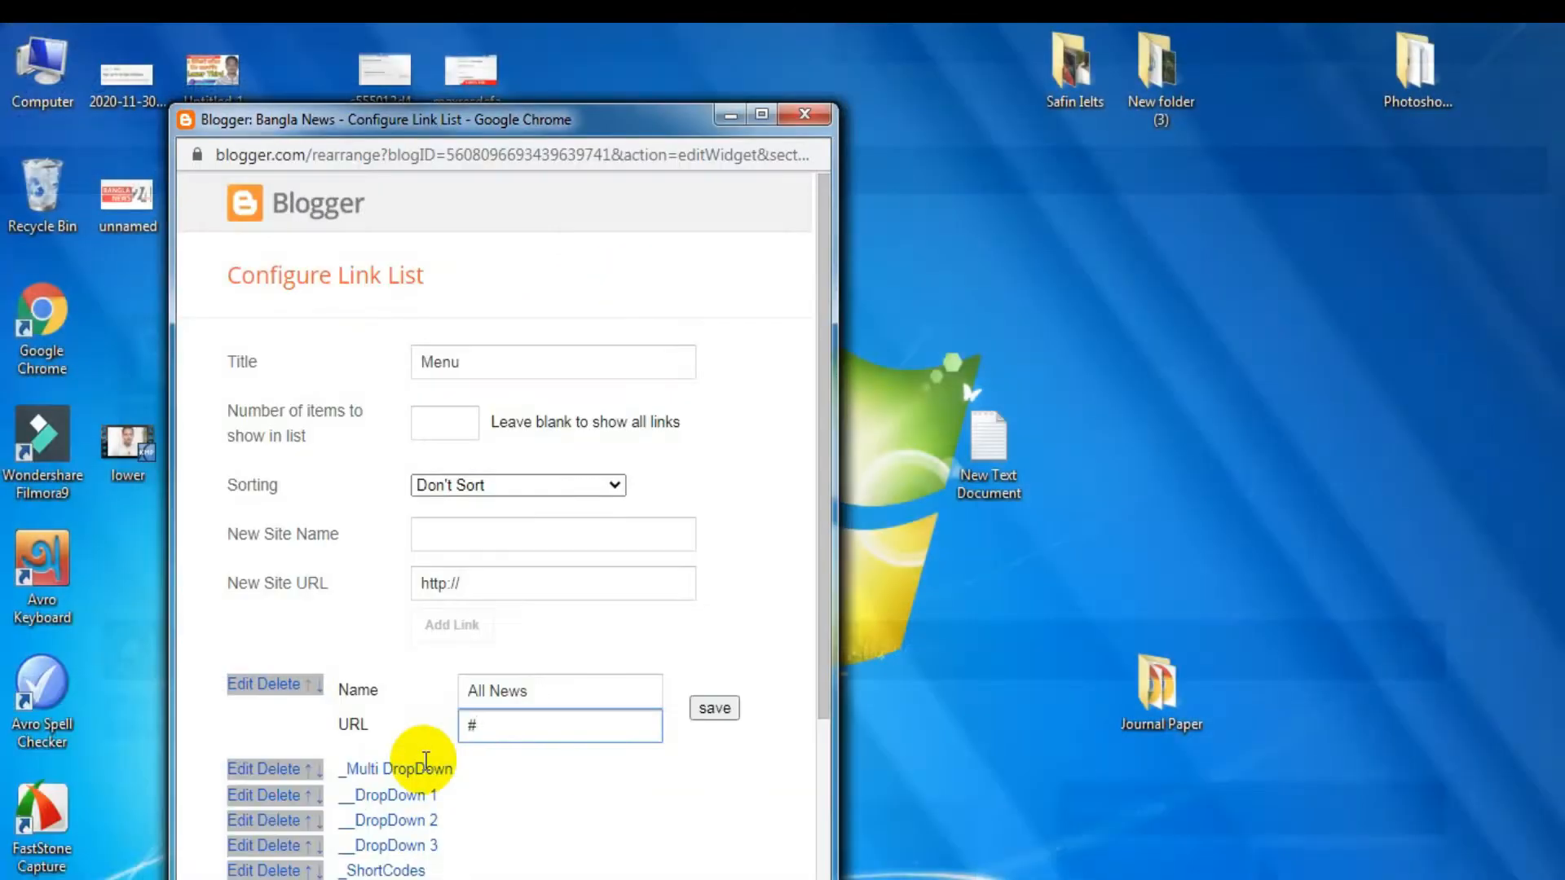
left_click(416, 761)
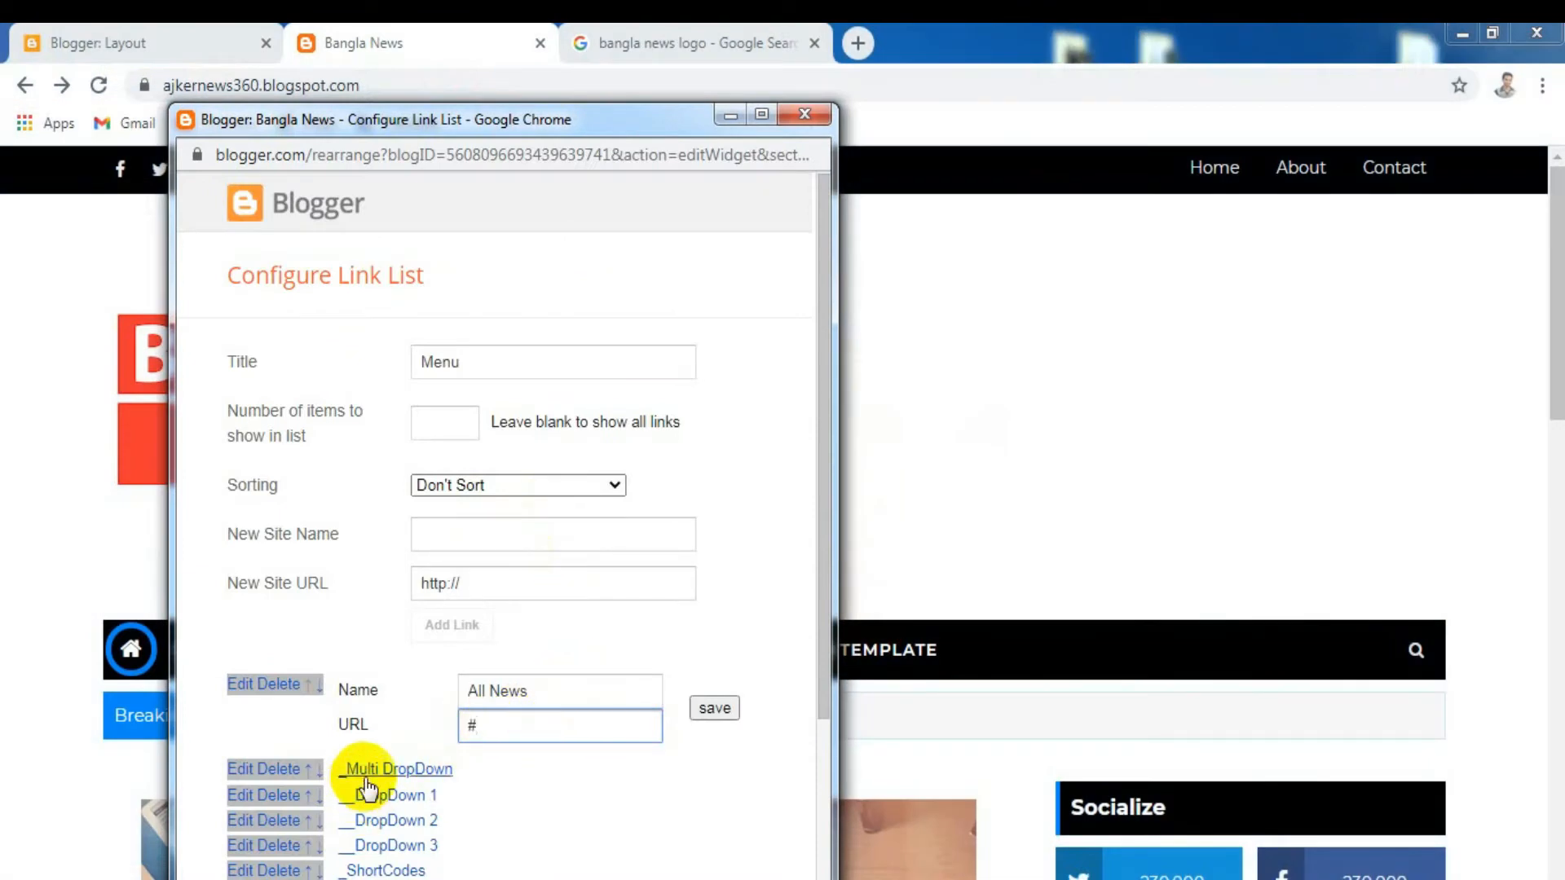
Open the _Multi DropDown link for editing and erase its name except for the leading underscore
left_click(242, 772)
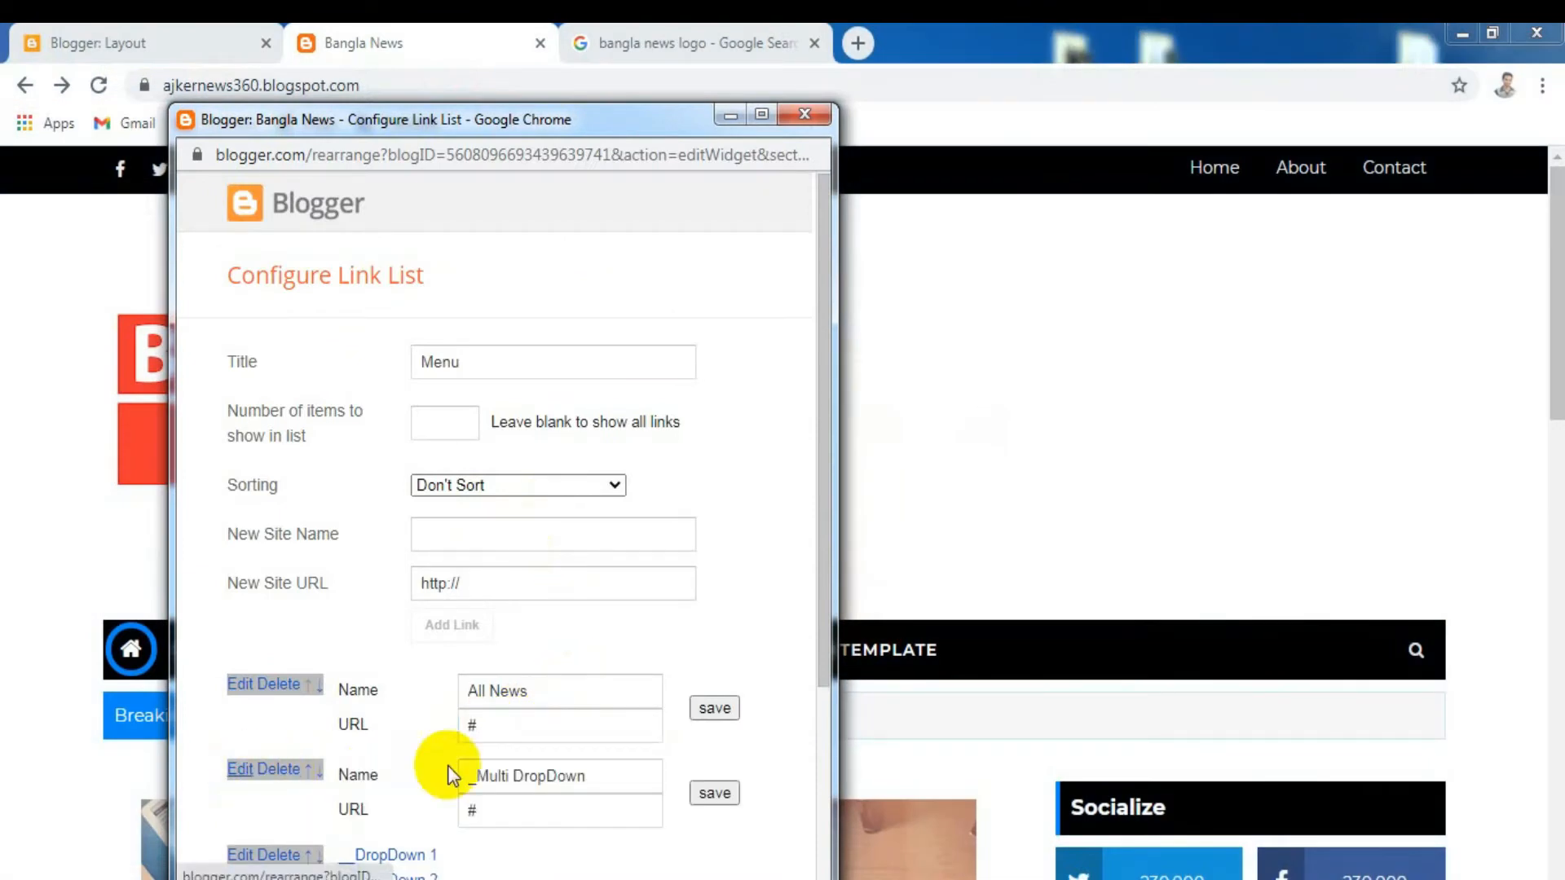
left_click_drag(480, 770, 588, 772)
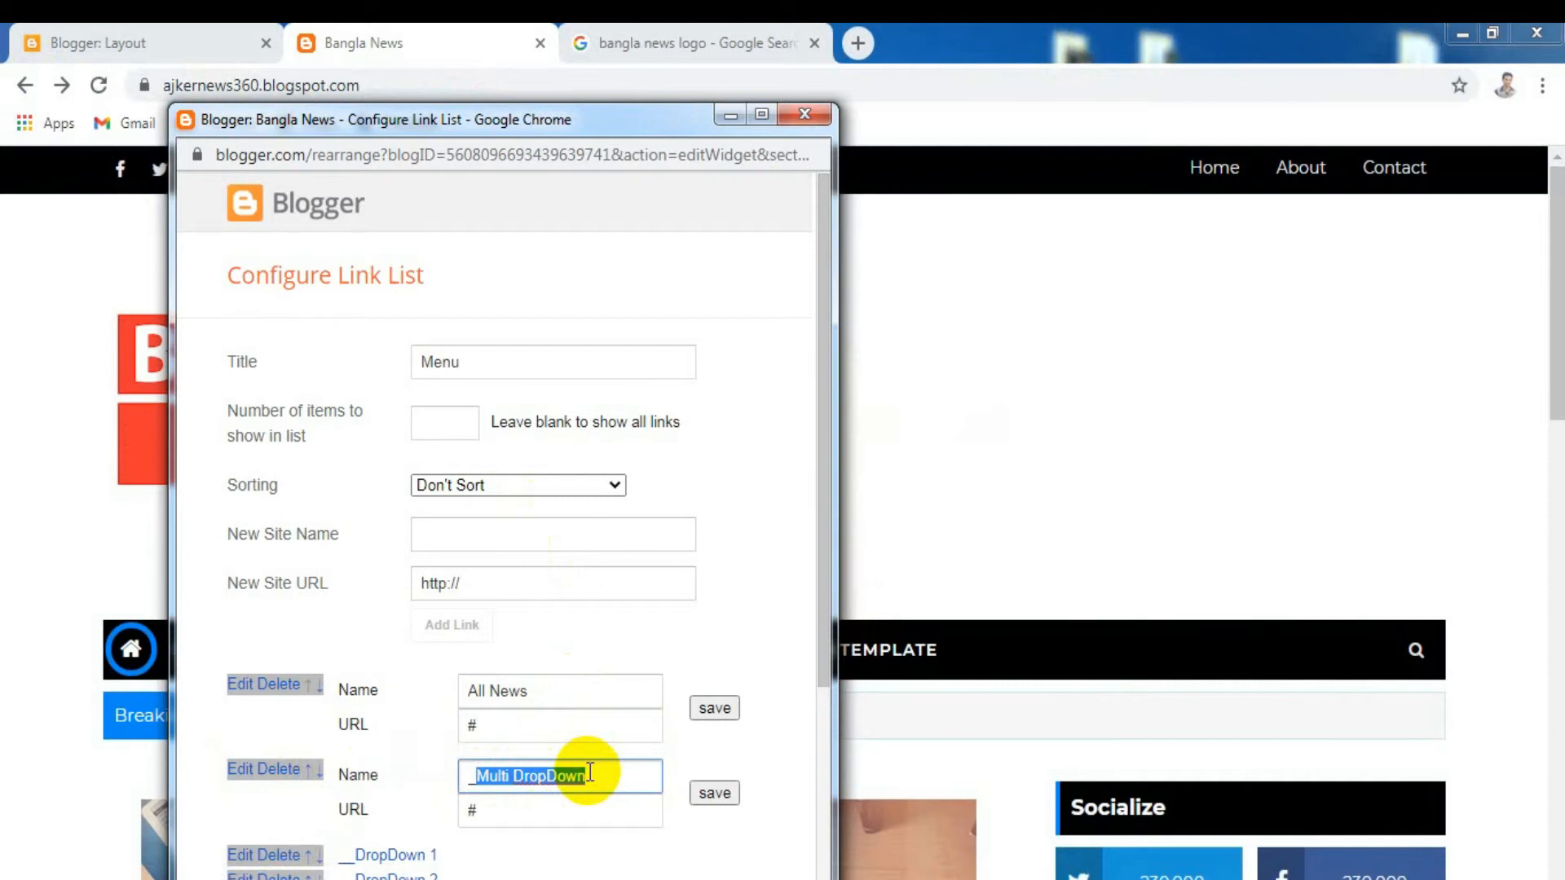
key("BackSpace")
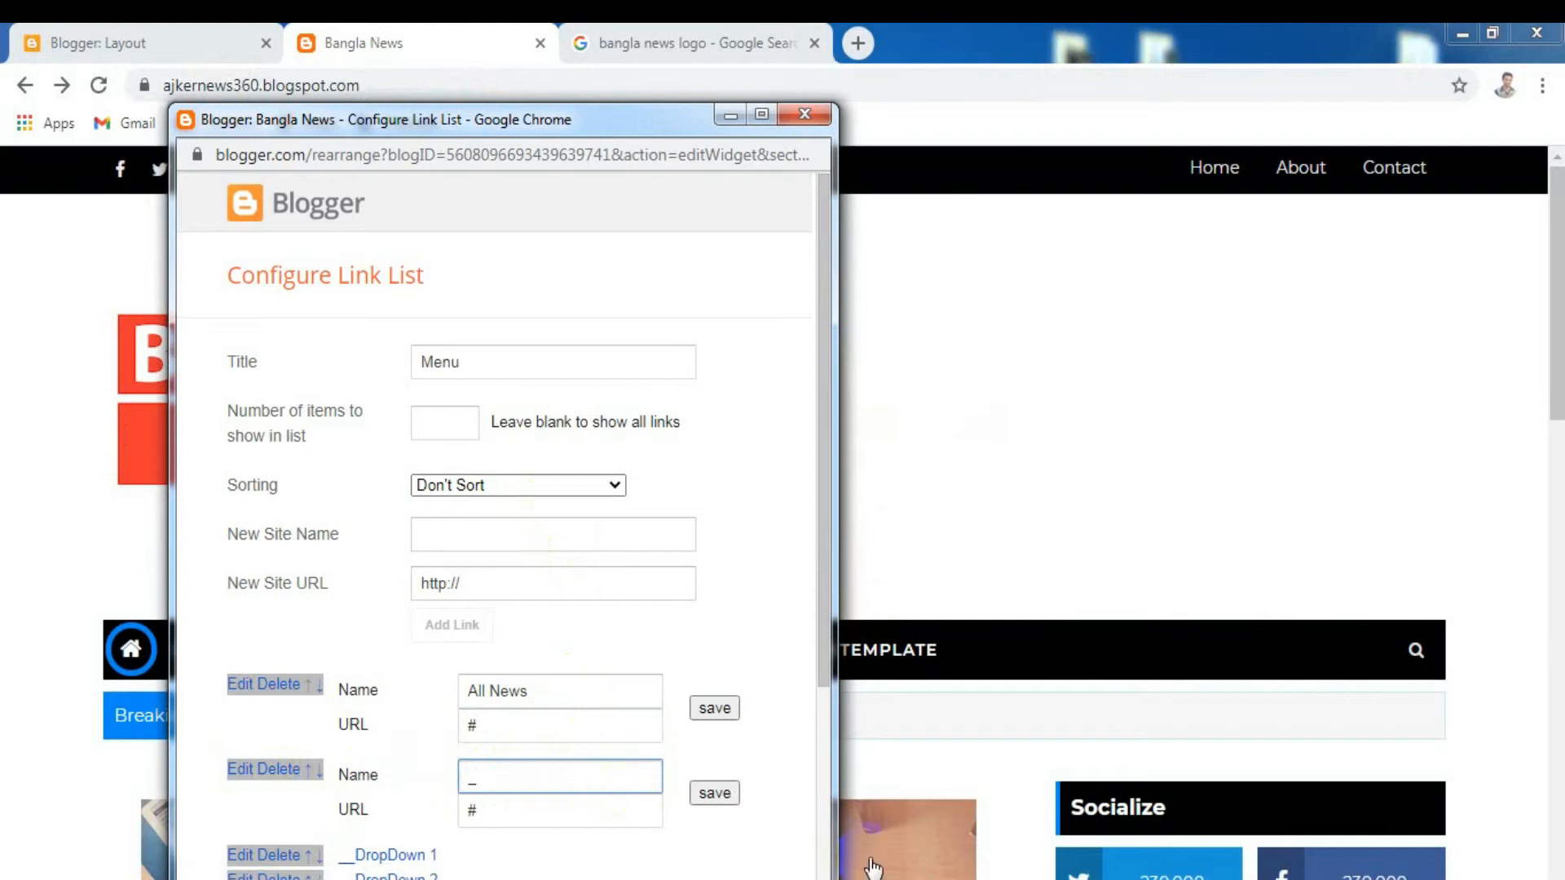
left_click(546, 704)
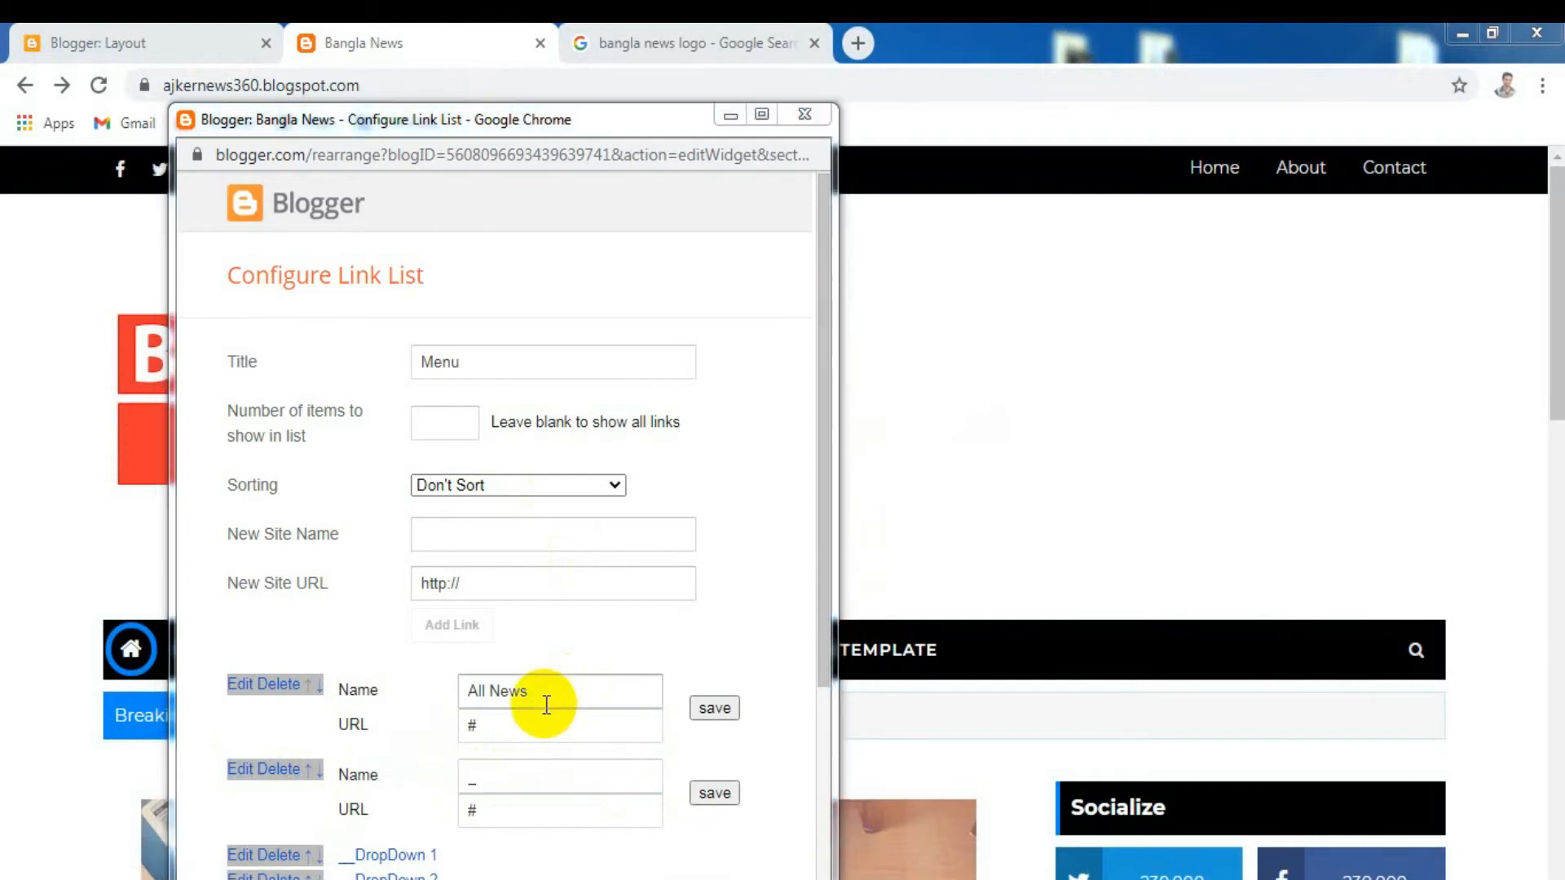
left_click(515, 774)
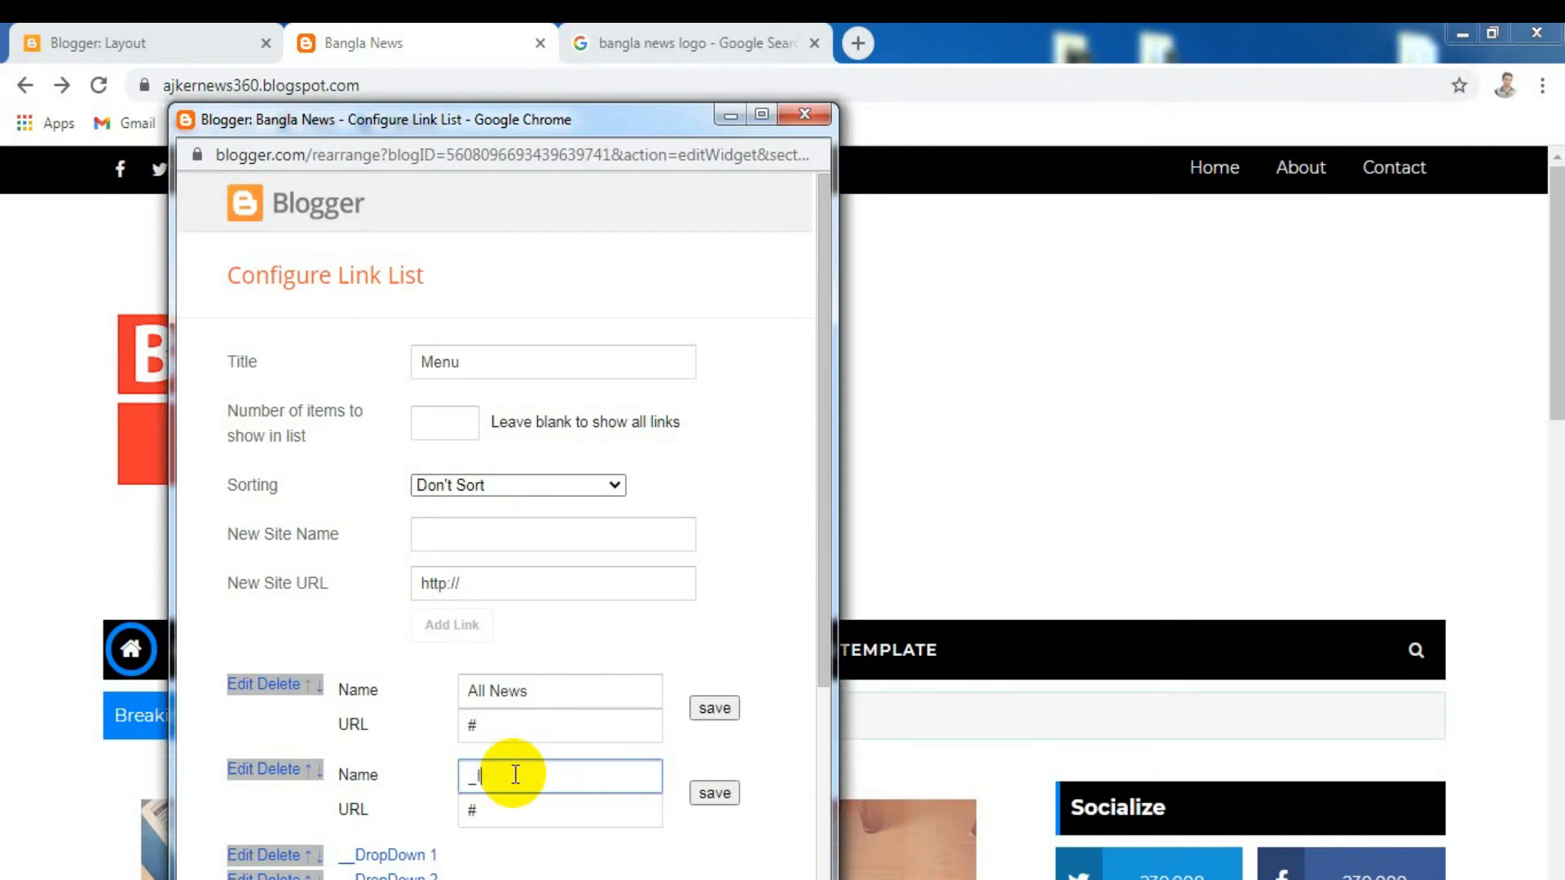
Replace the first link's name, "All News", with the Bangla name "সকল খবর"
left_click_drag(467, 690, 538, 693)
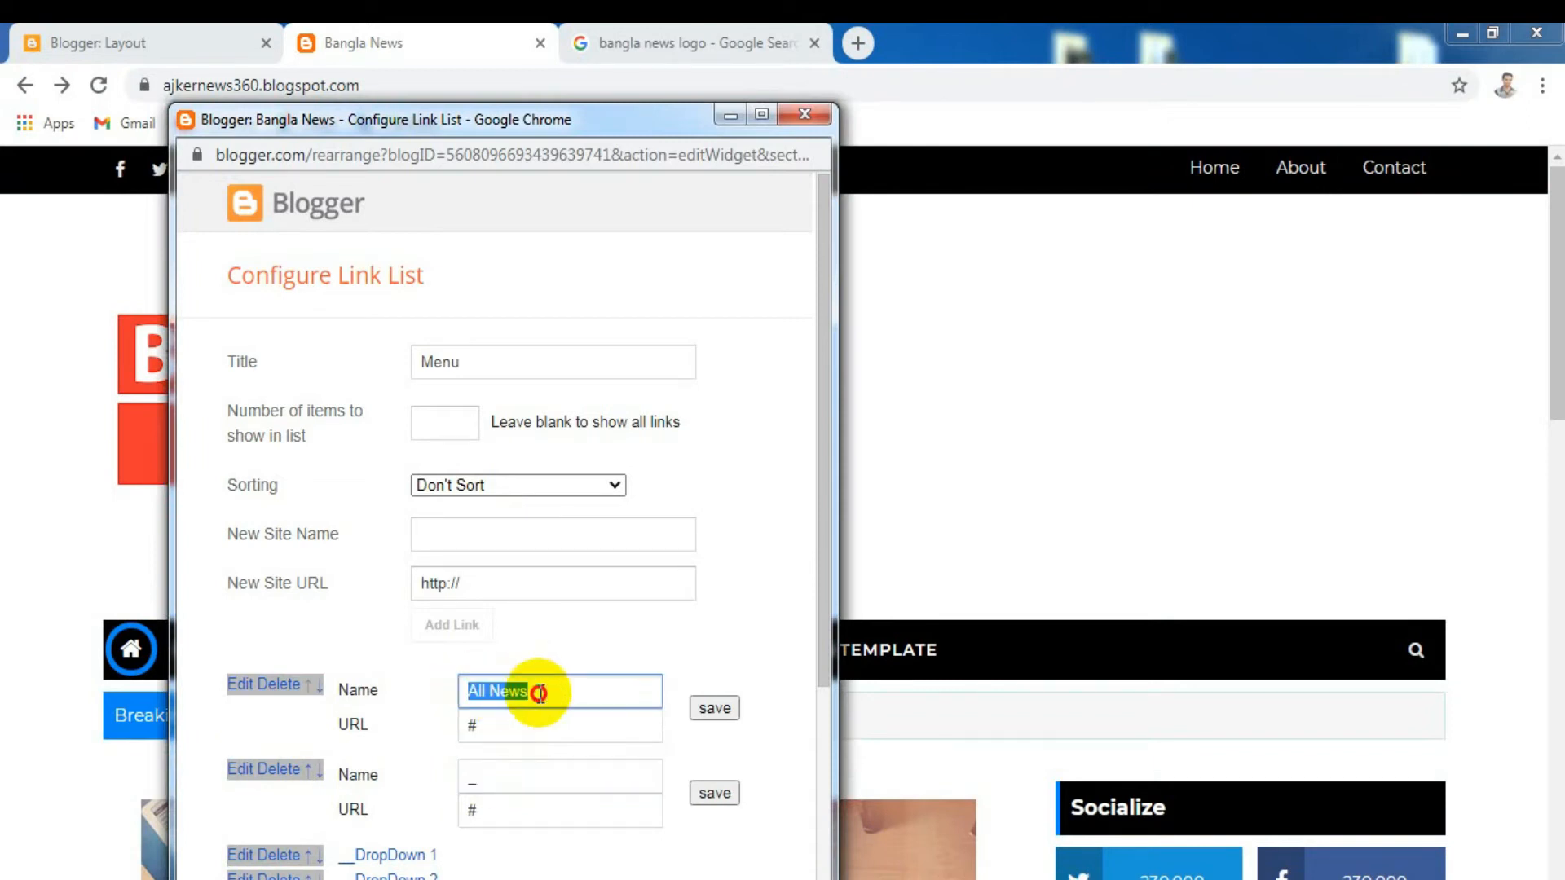
key("BackSpace")
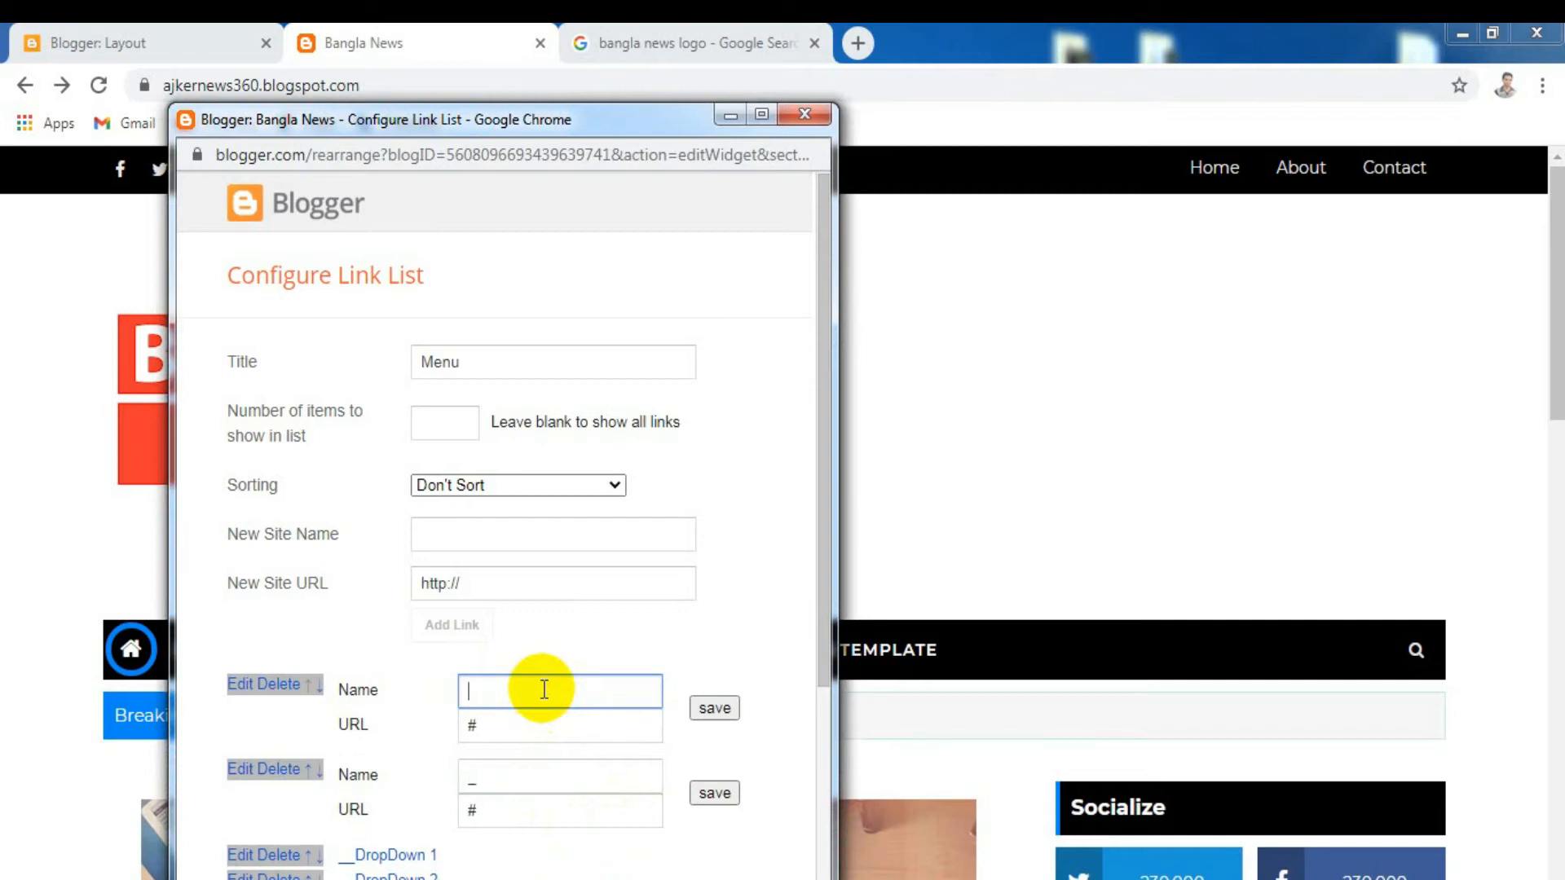
type("Khobor")
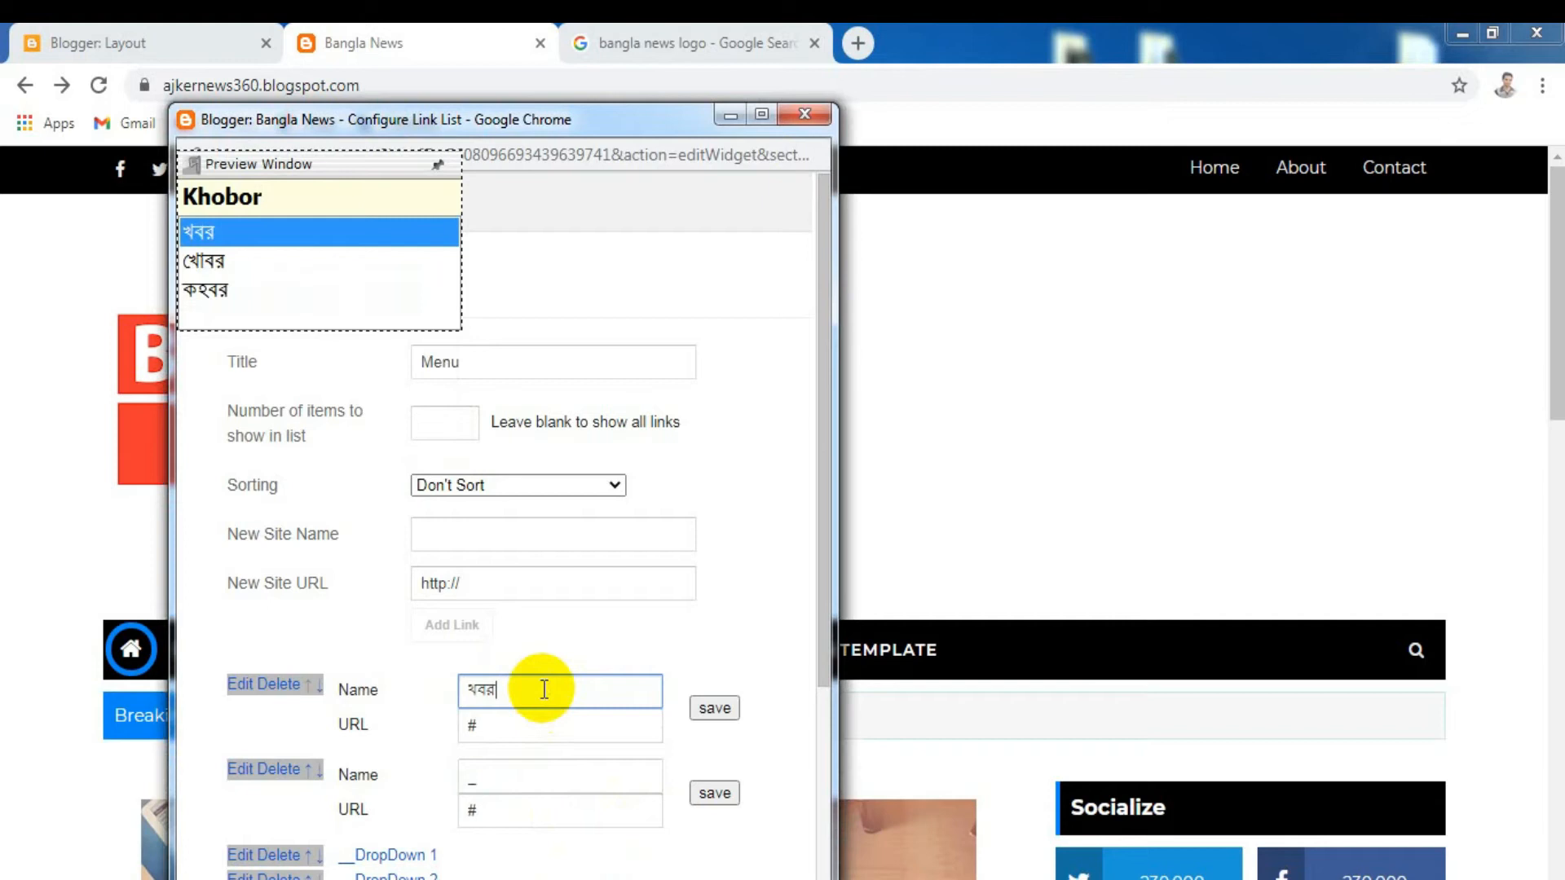
key("Left")
key("Left")
key("Left")
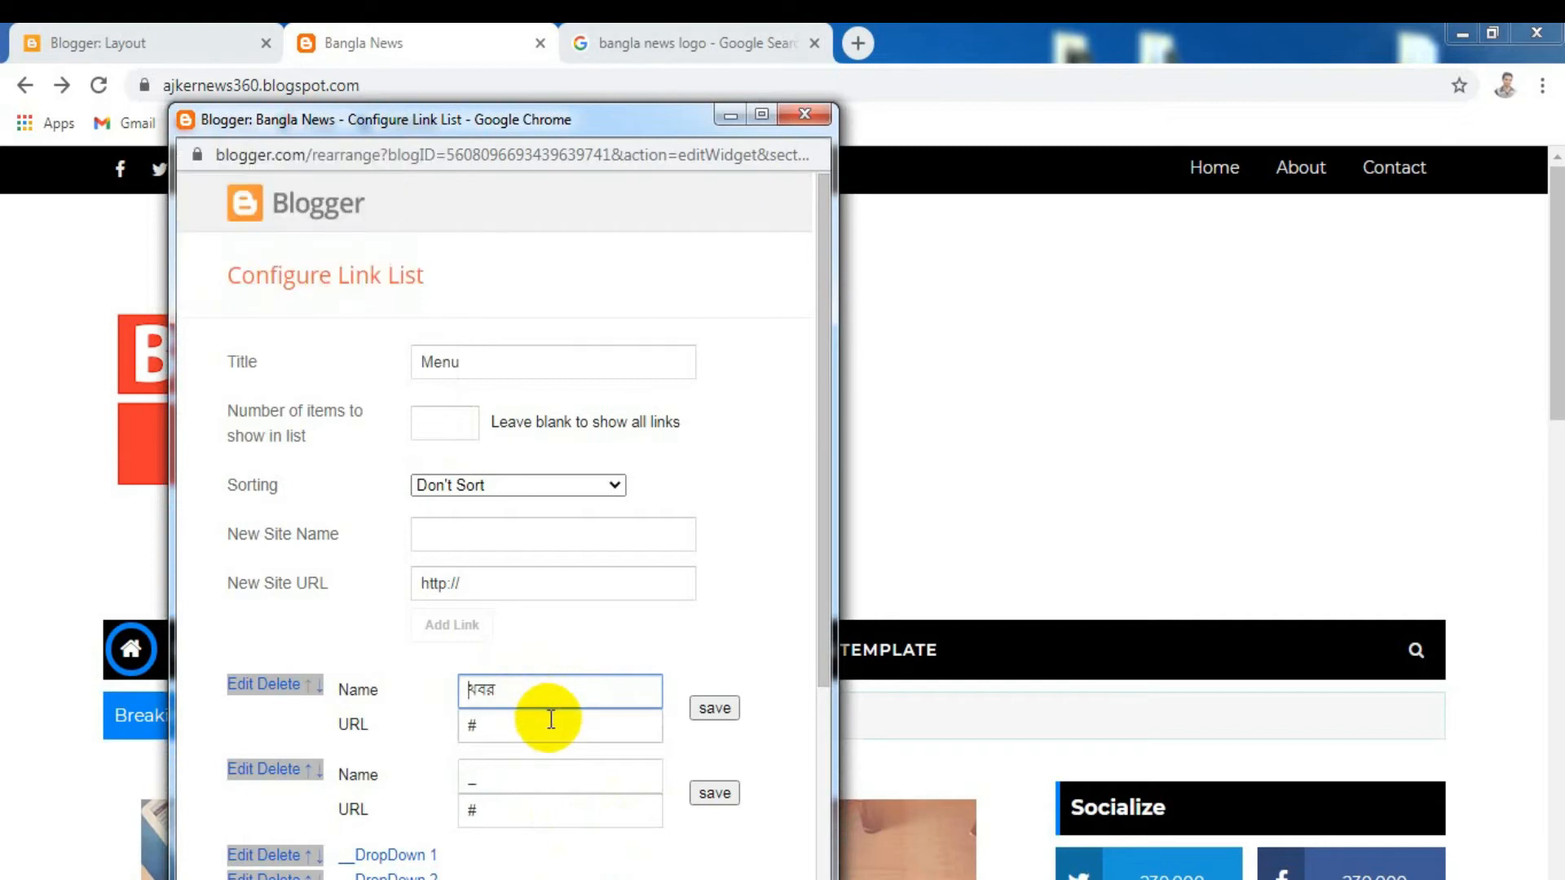
type("sokol")
Complete the second link's name as "_আন্তর্জাতিক", keeping the single leading underscore
left_click(526, 806)
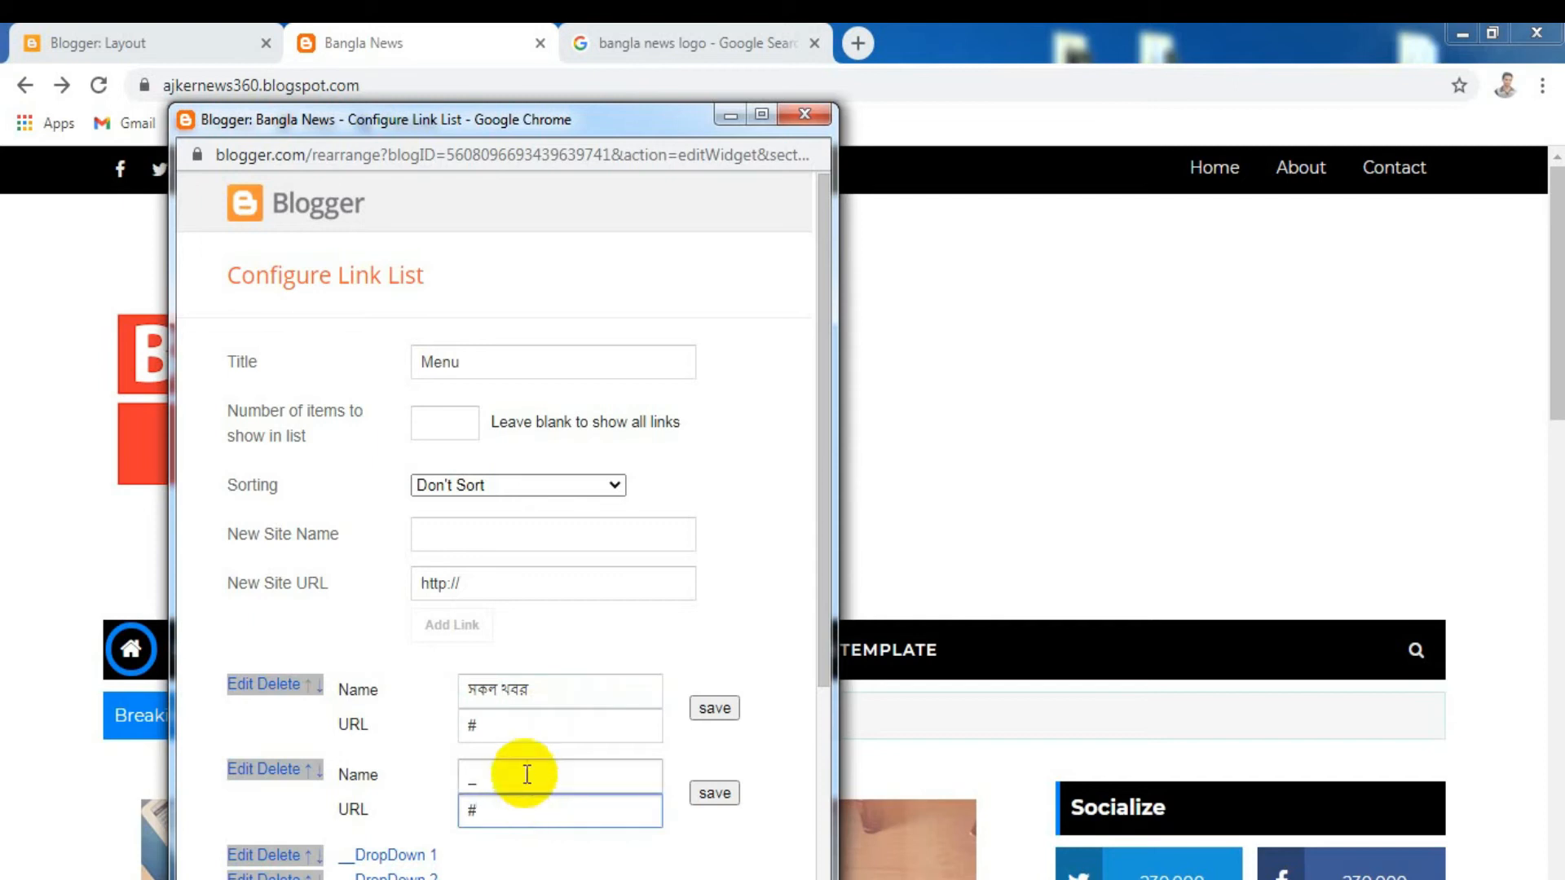
left_click(524, 788)
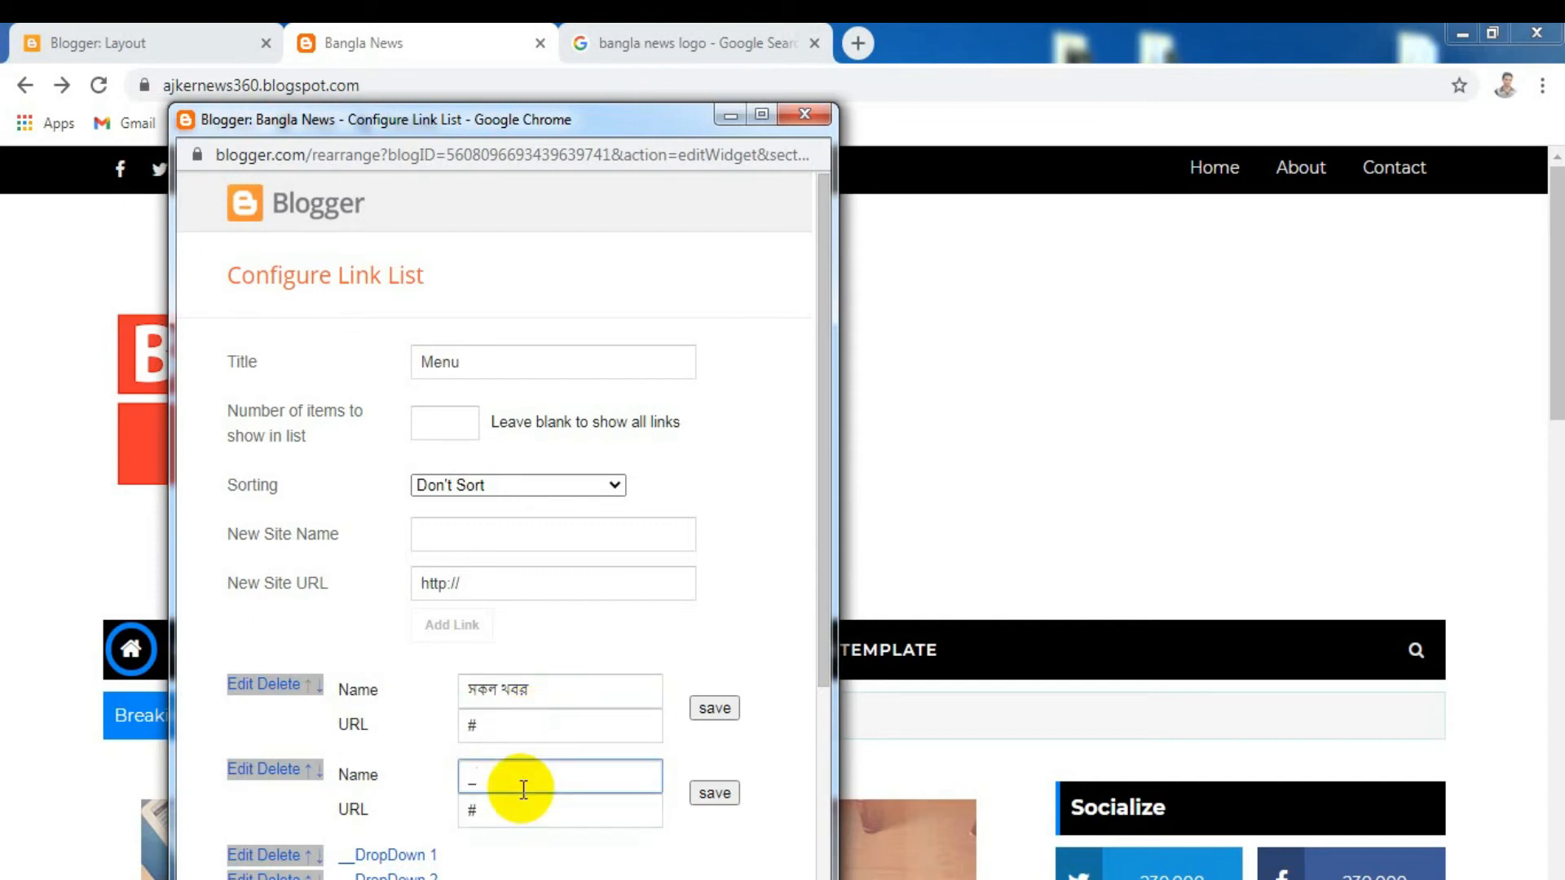
type("an")
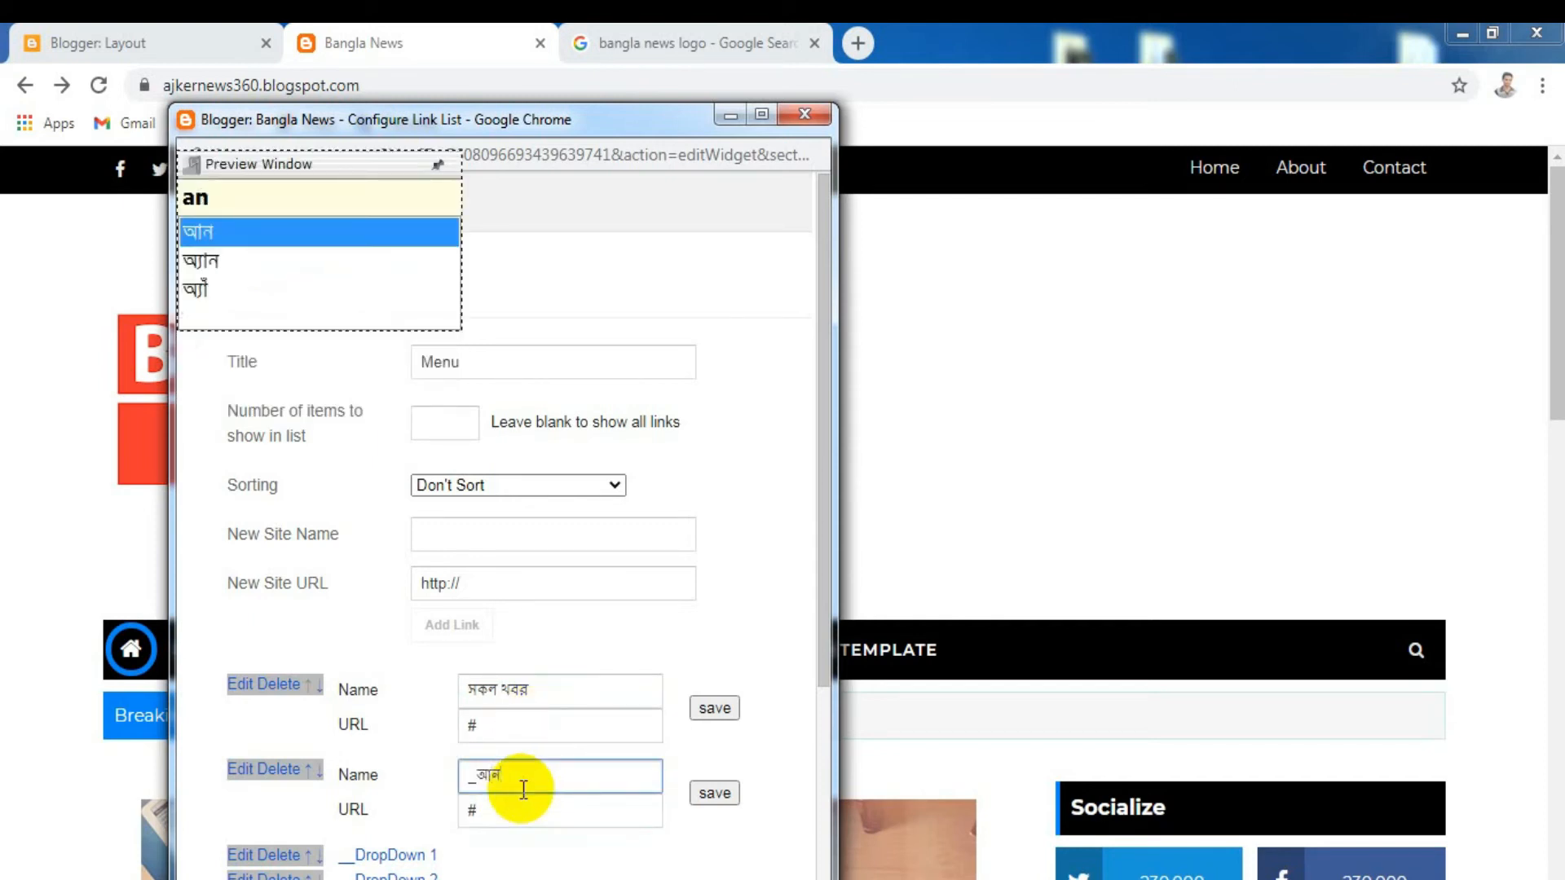
type("torja")
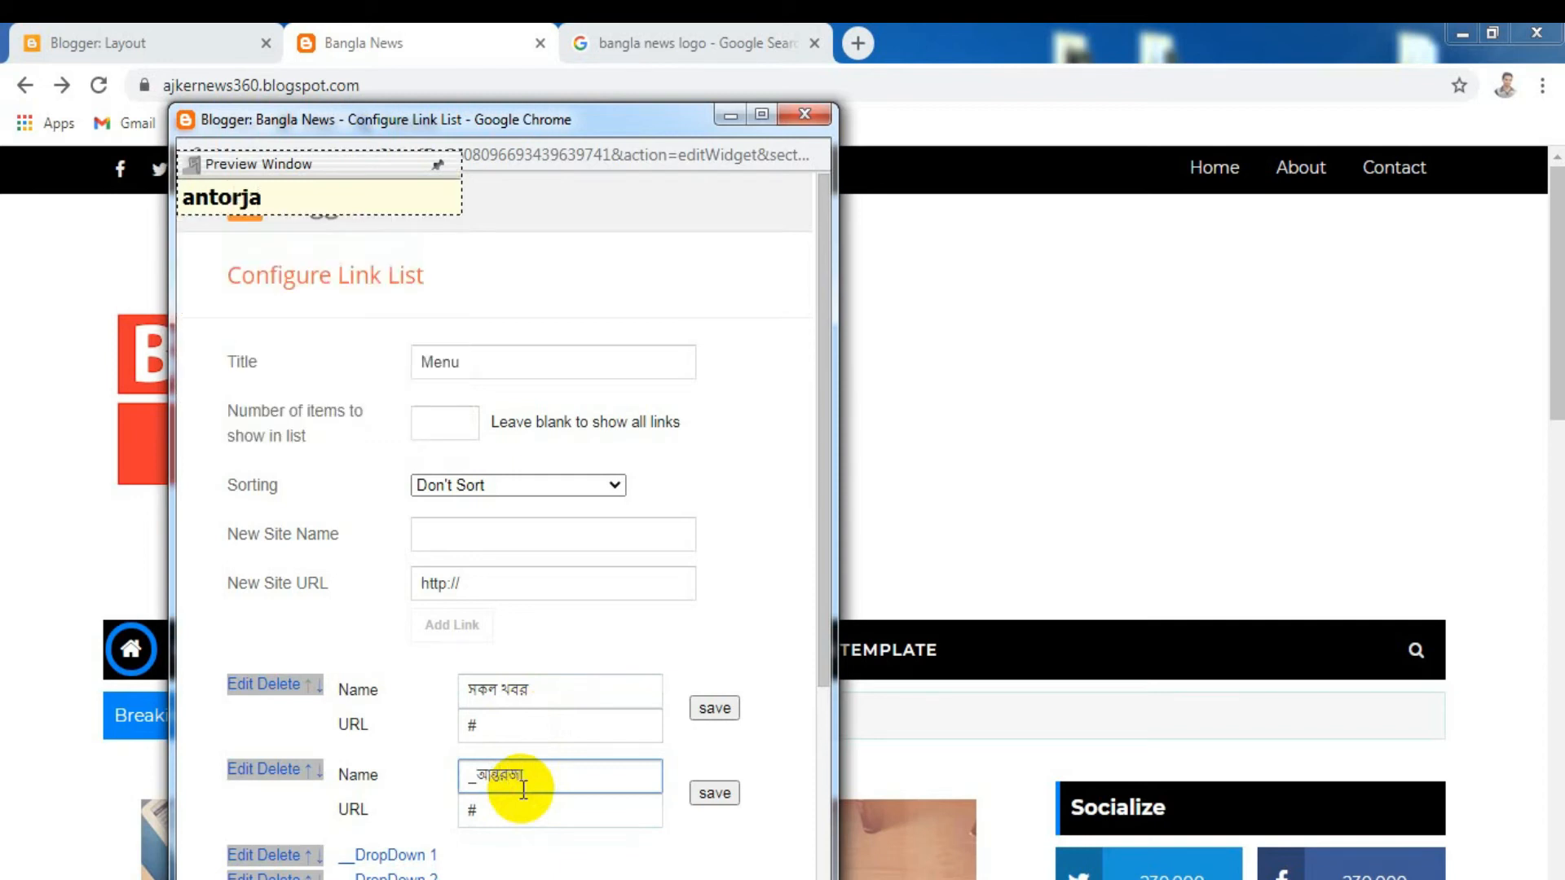
type("tik")
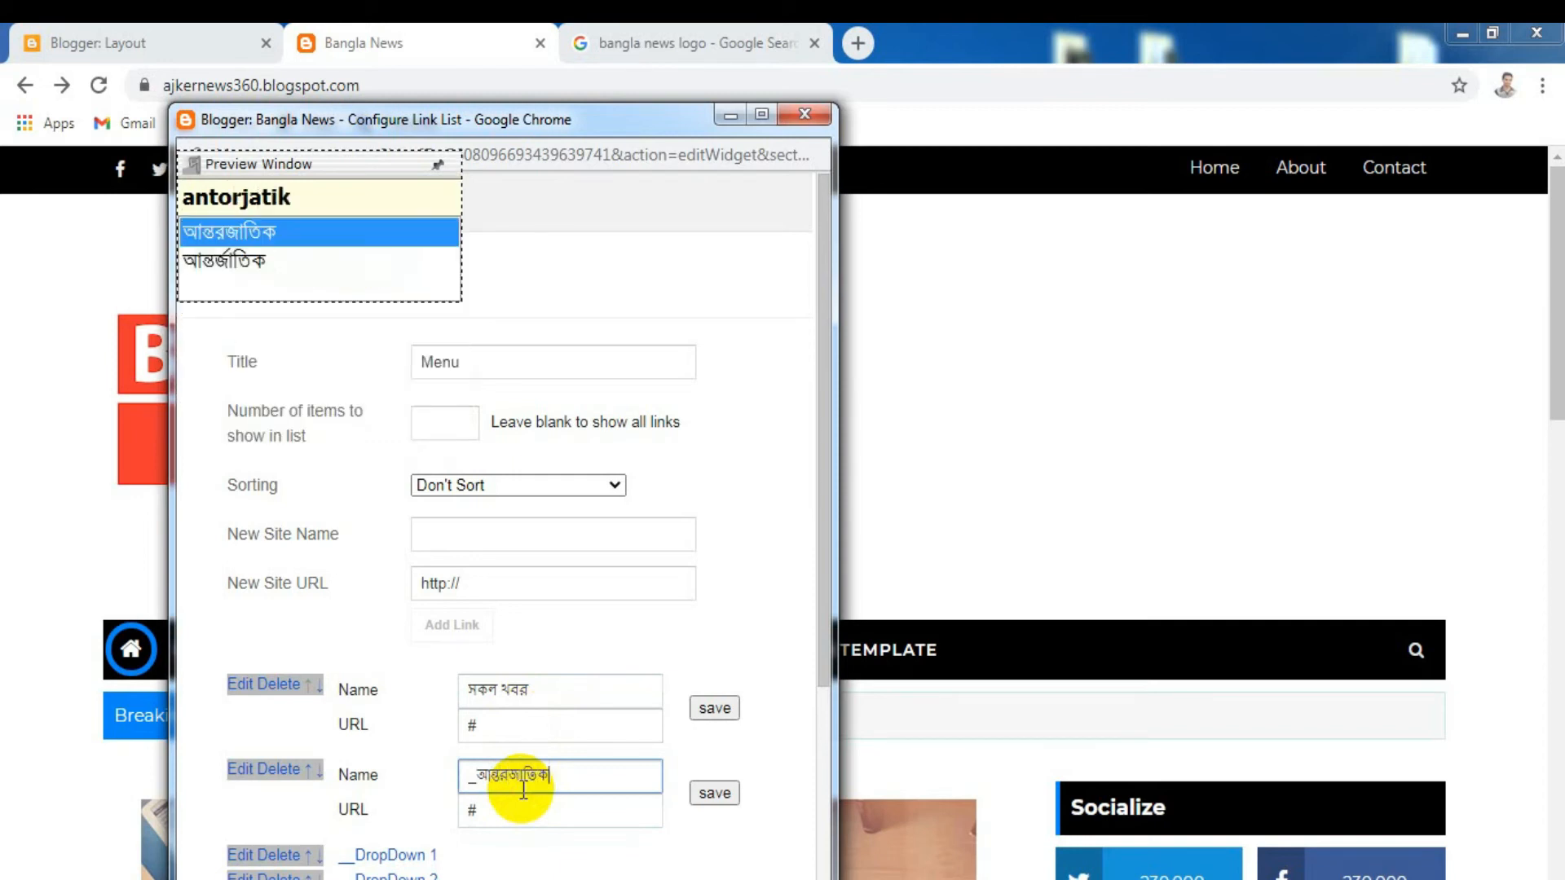
key("Down")
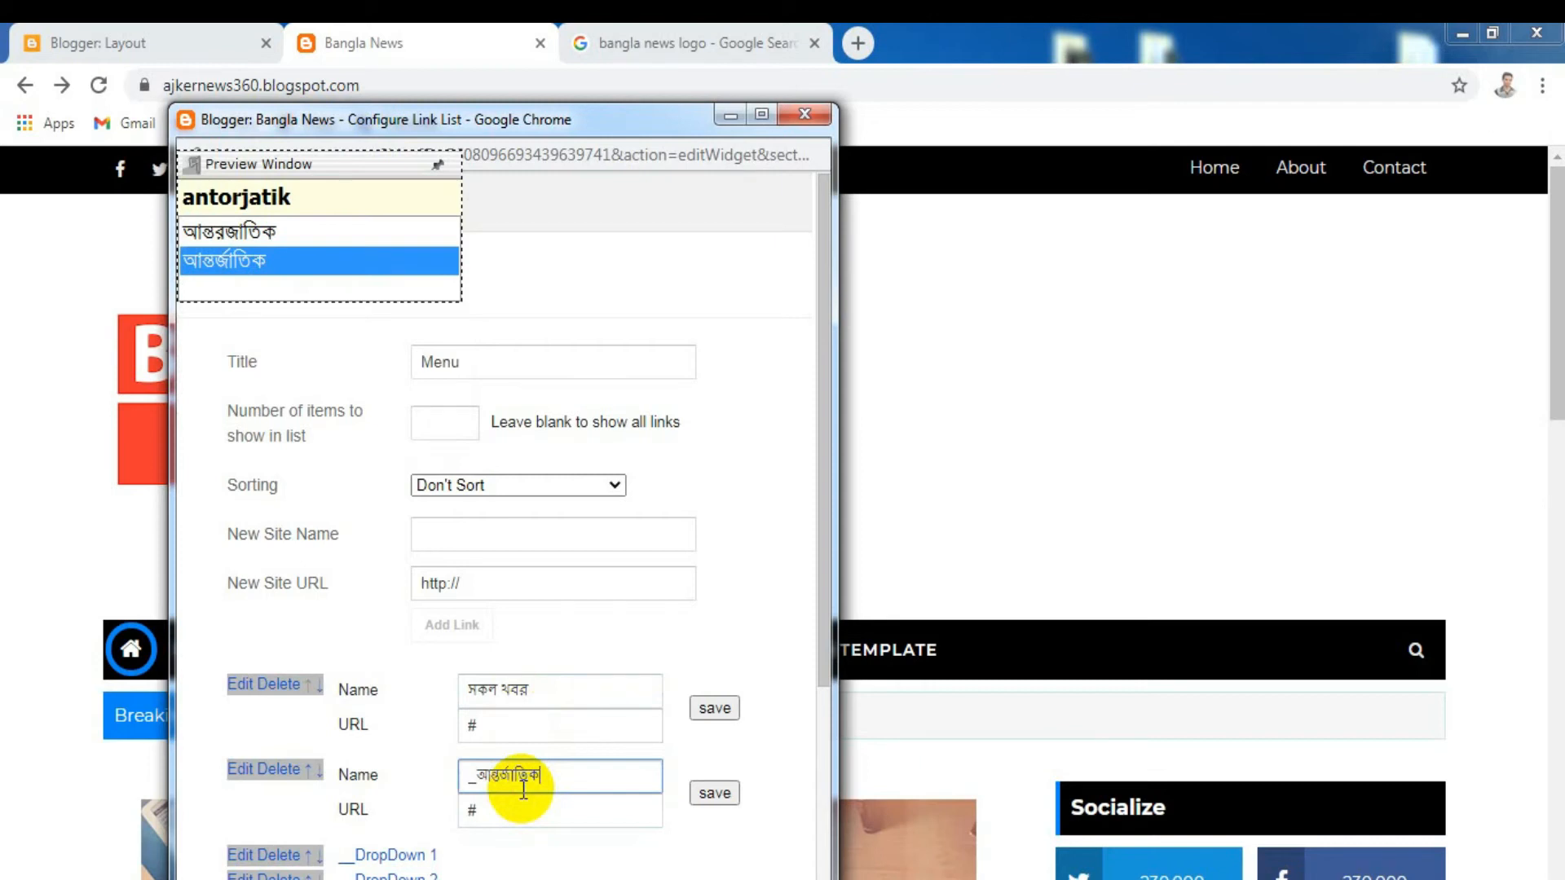
key("space")
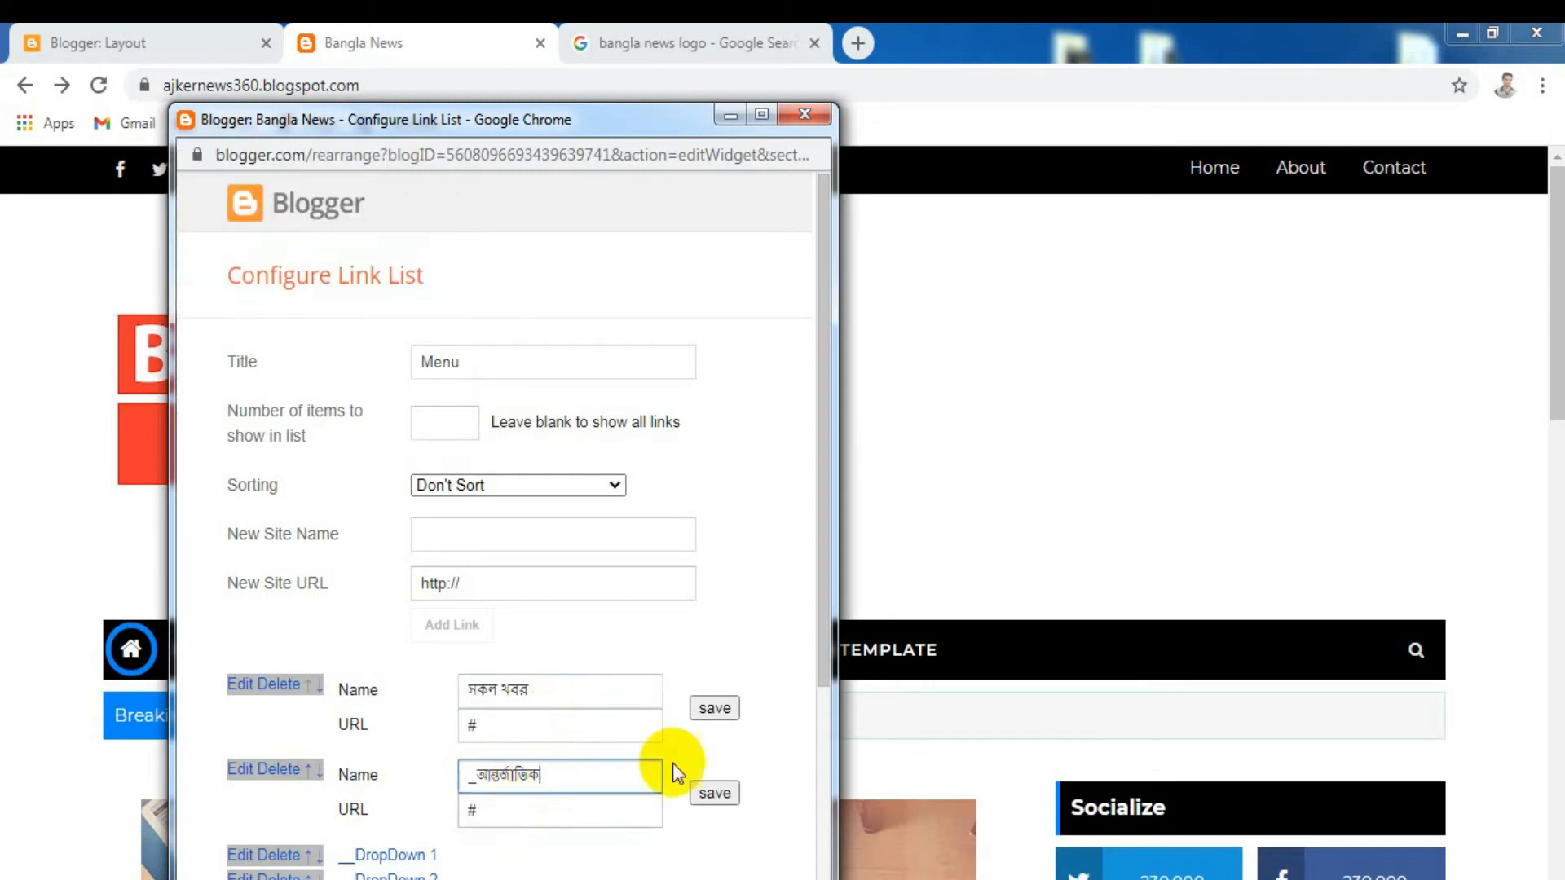
Open the __DropDown 1 link for editing and change its name to "__ভারত", keeping the two leading underscores
left_click_drag(823, 650, 826, 778)
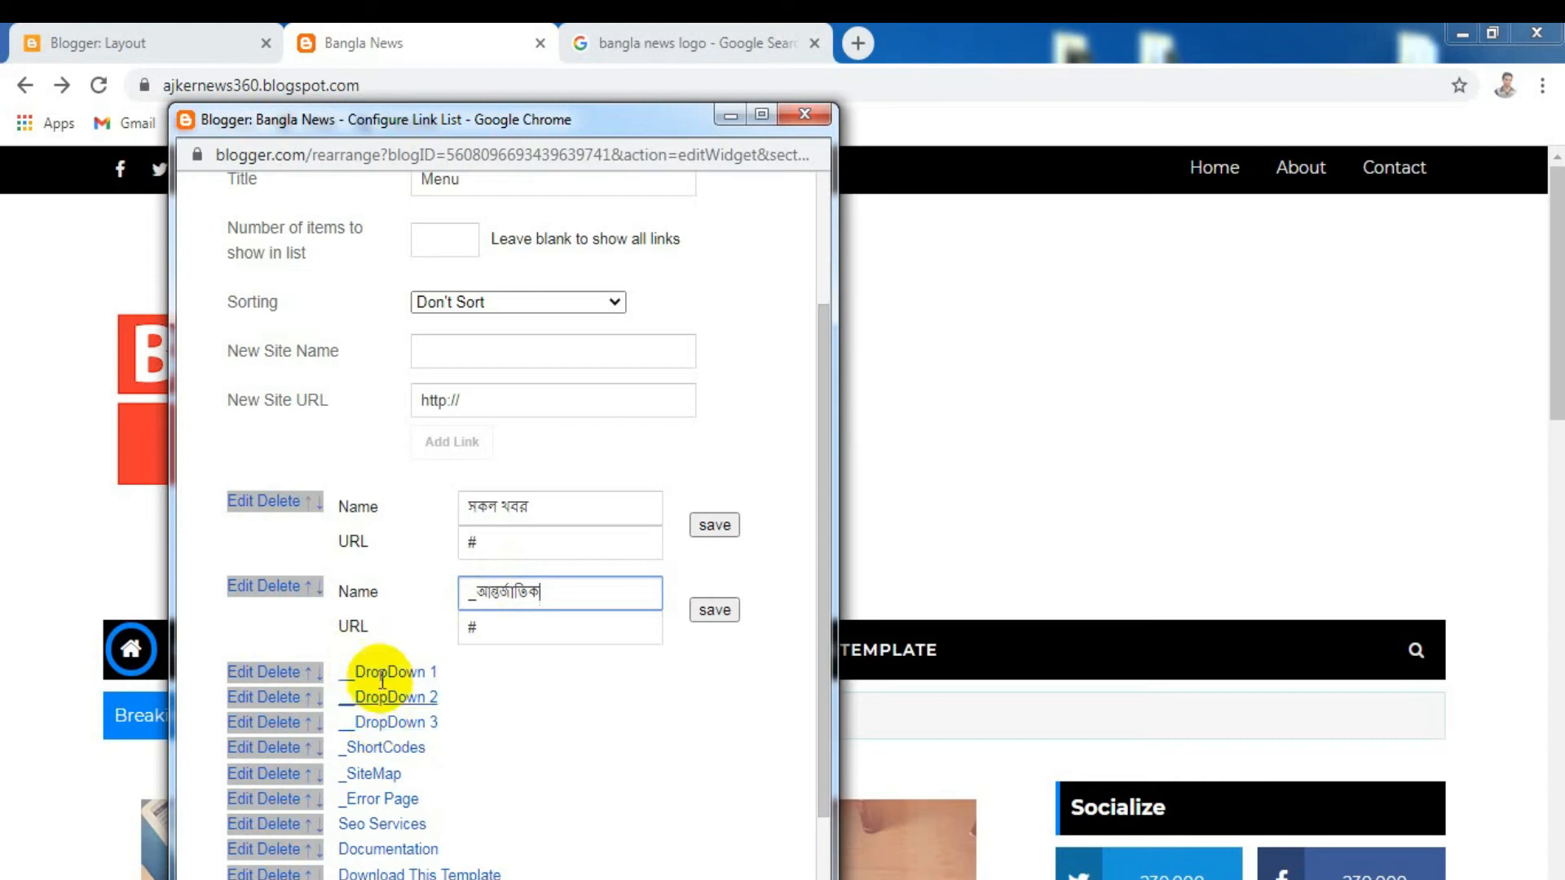
left_click(254, 671)
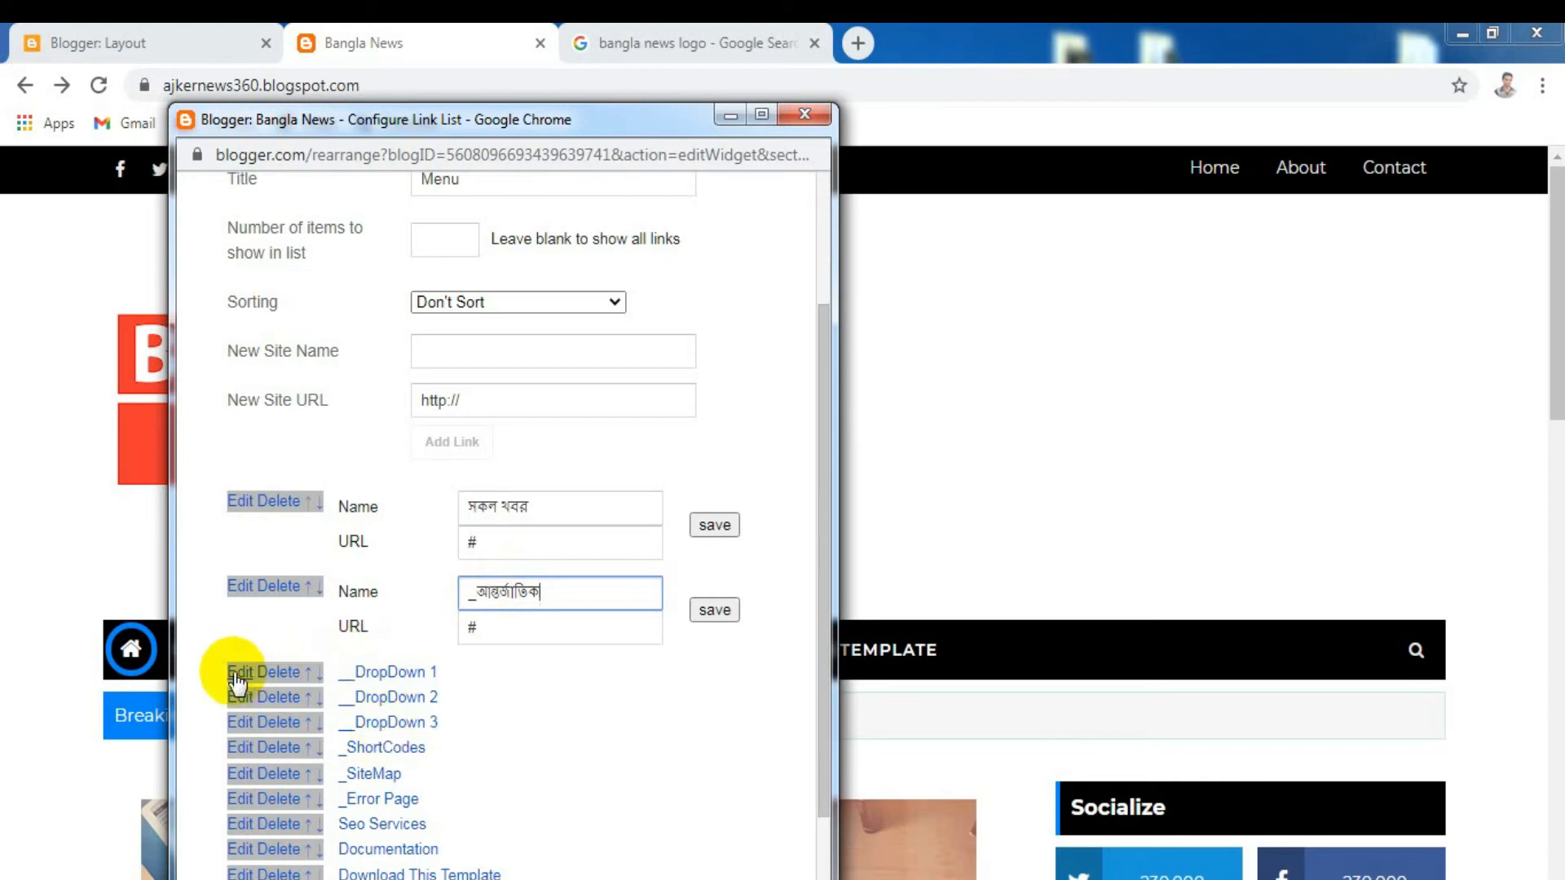
left_click_drag(821, 593, 819, 803)
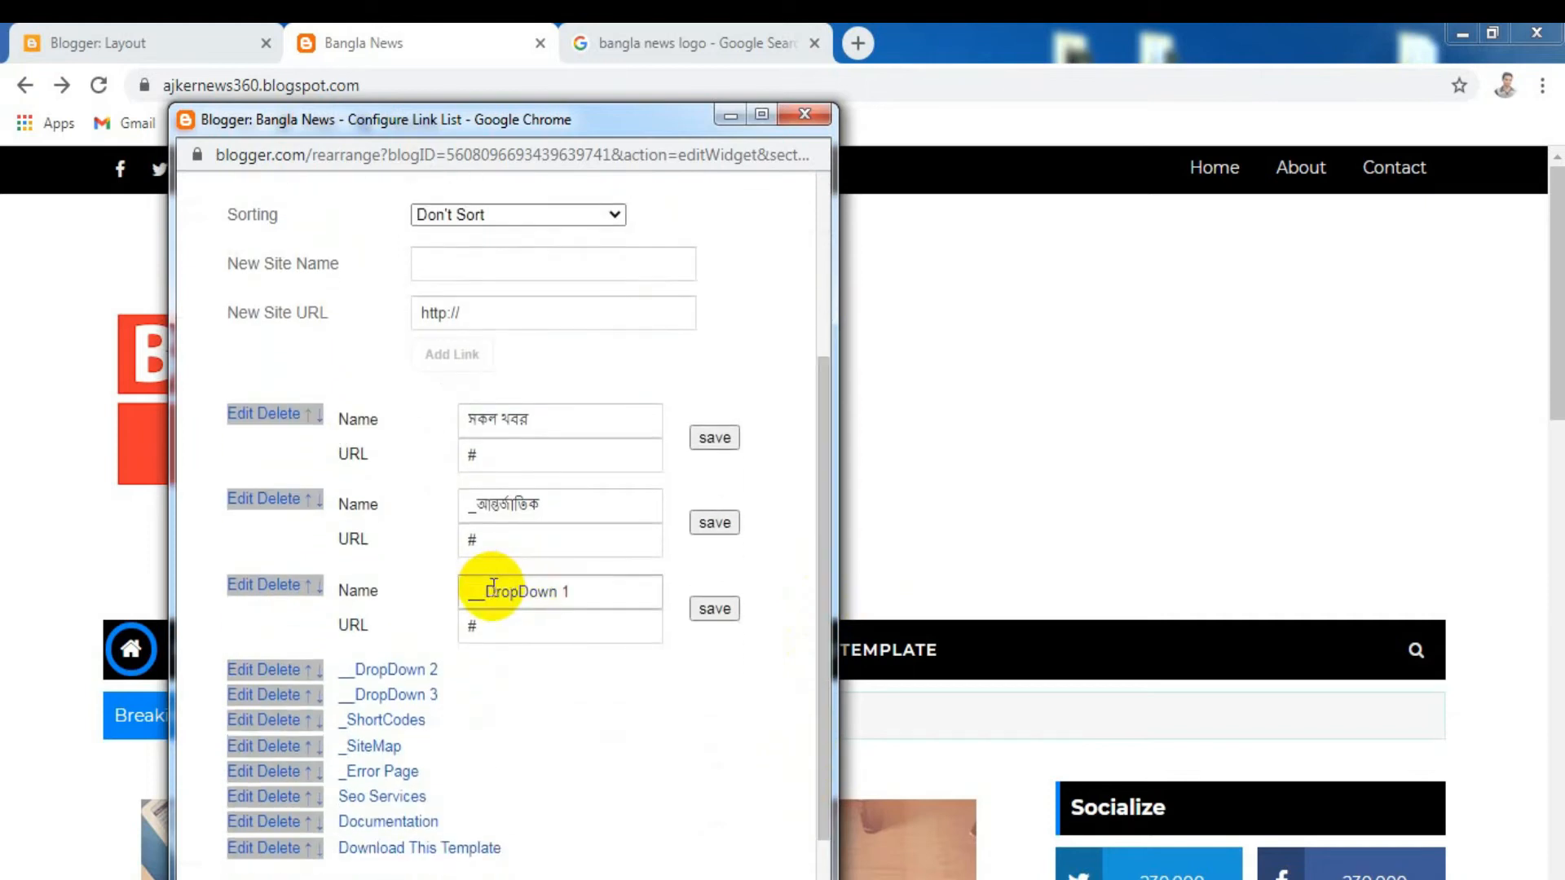
double_click(499, 592)
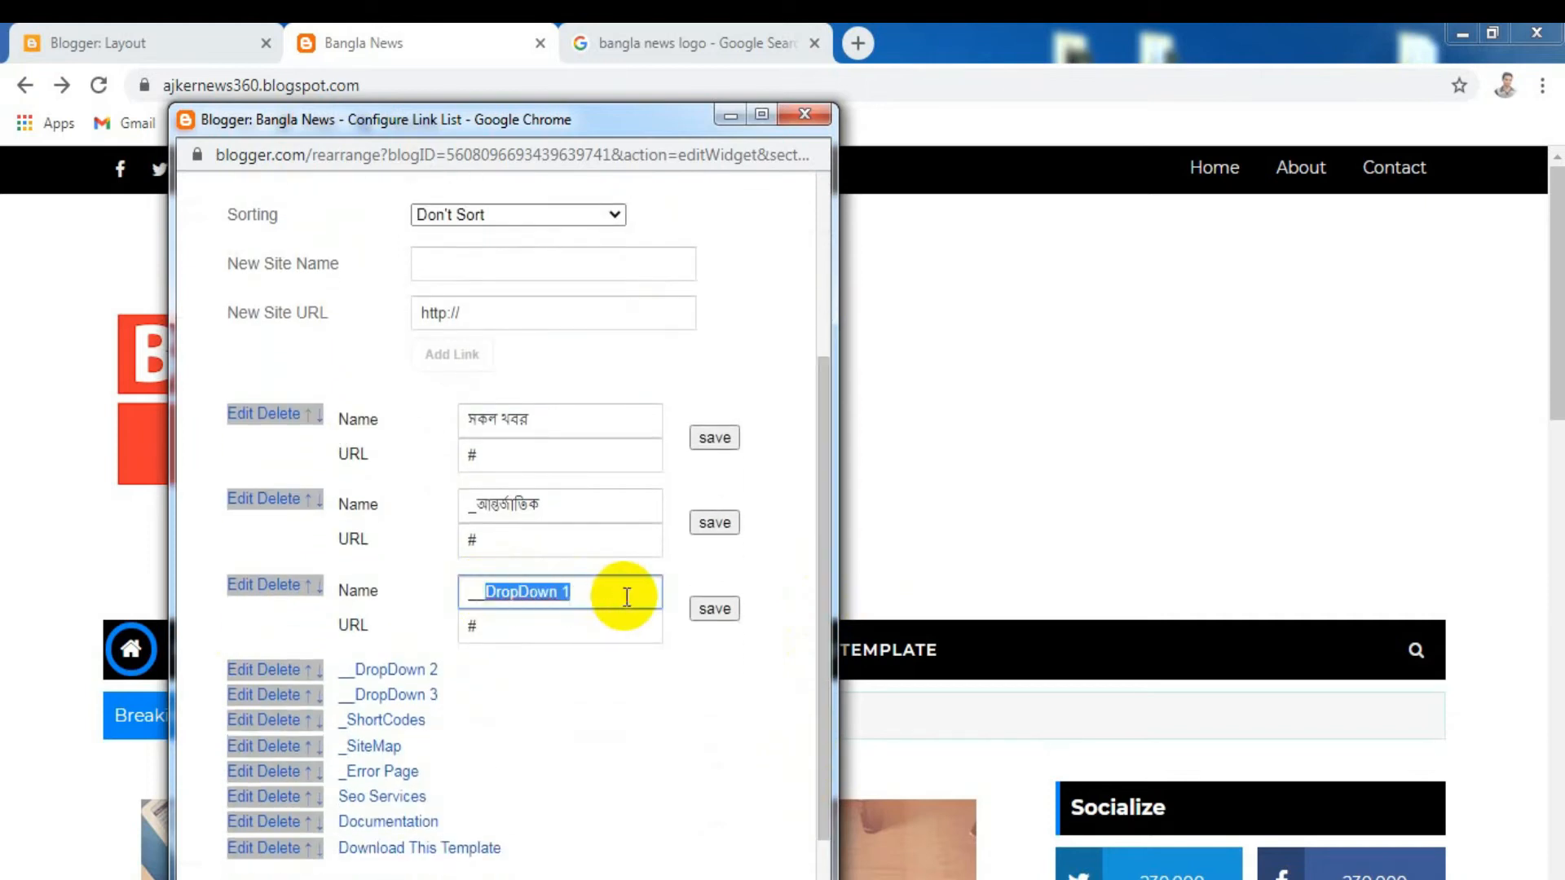
type("varot")
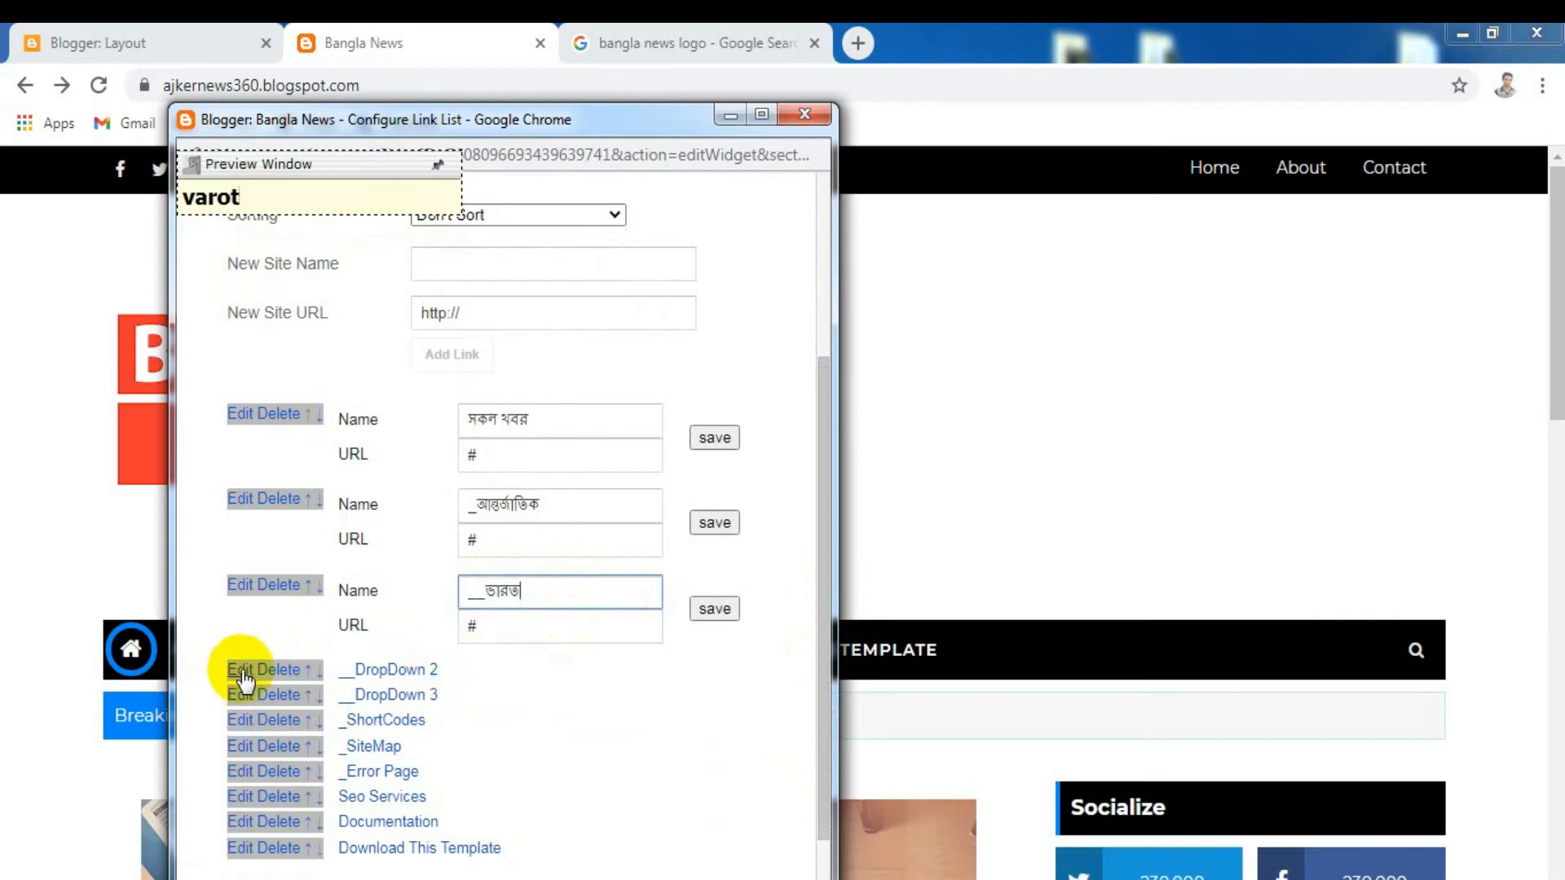
Open the __DropDown 2 link for editing and change its name to "__পাকিস্থান"
scroll(244, 679, "up", 3)
left_click_drag(823, 559, 828, 823)
left_click_drag(496, 578, 623, 575)
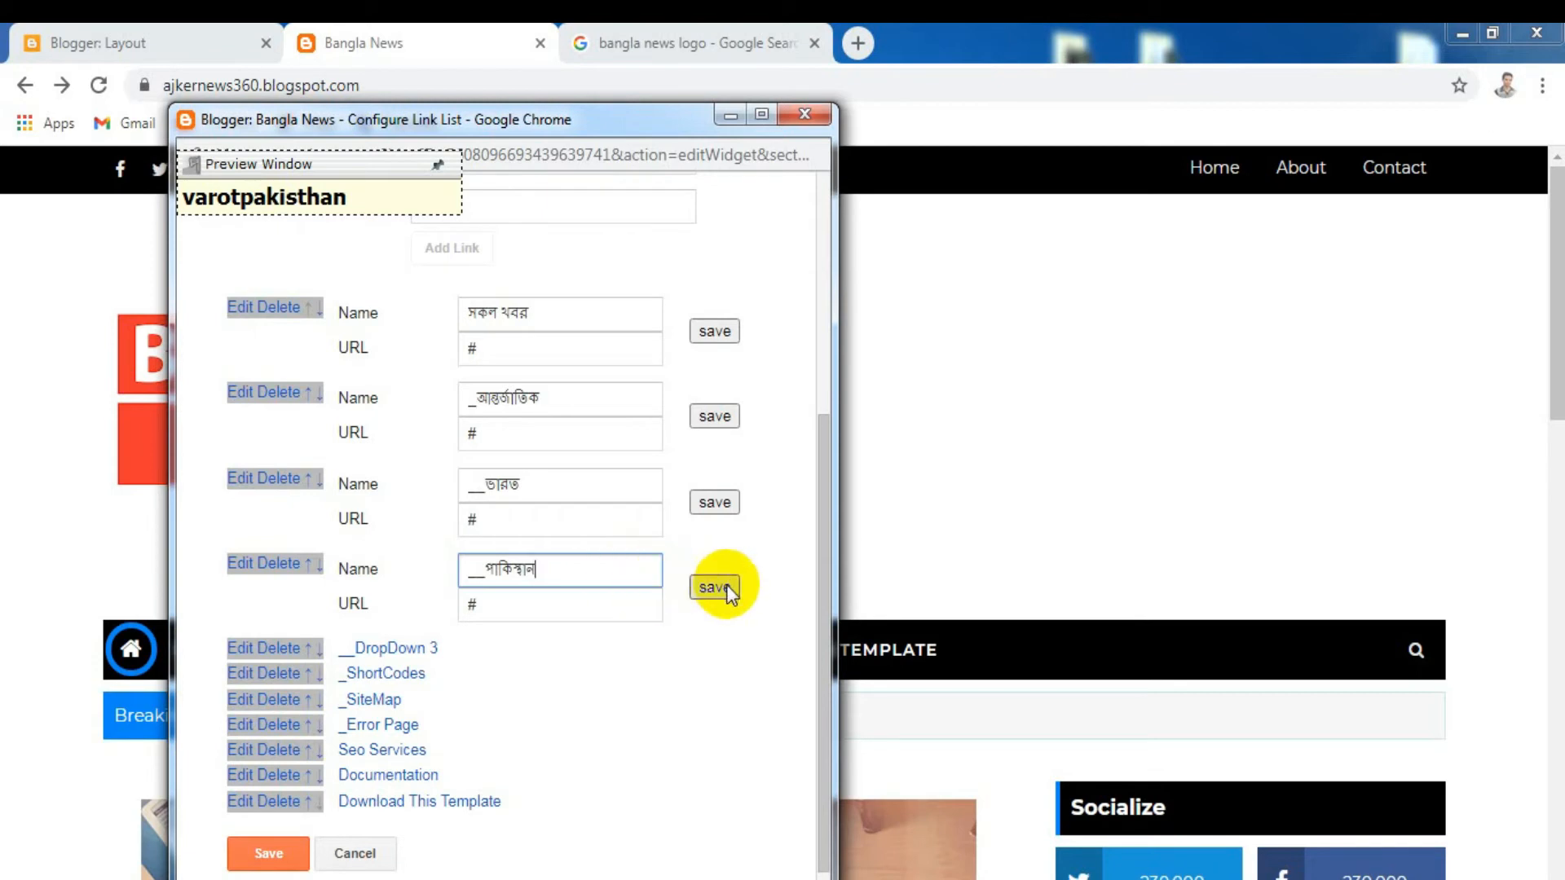
Open the __DropDown 3 link for editing and change its name to "__আমেরিকা", keeping both leading underscores
left_click(238, 647)
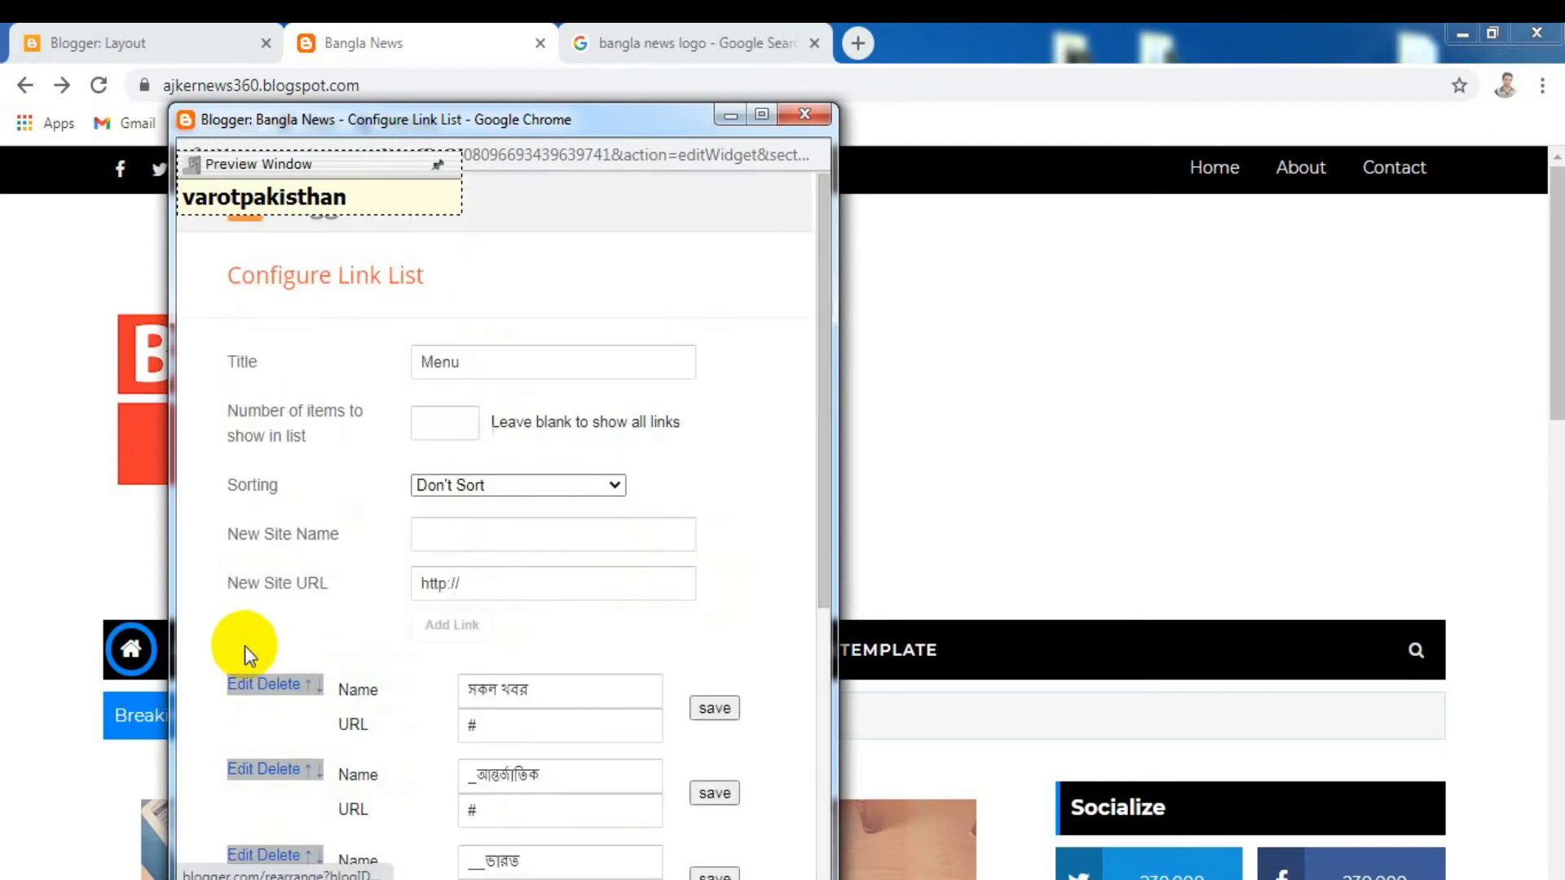
left_click_drag(823, 561, 820, 802)
left_click(524, 630)
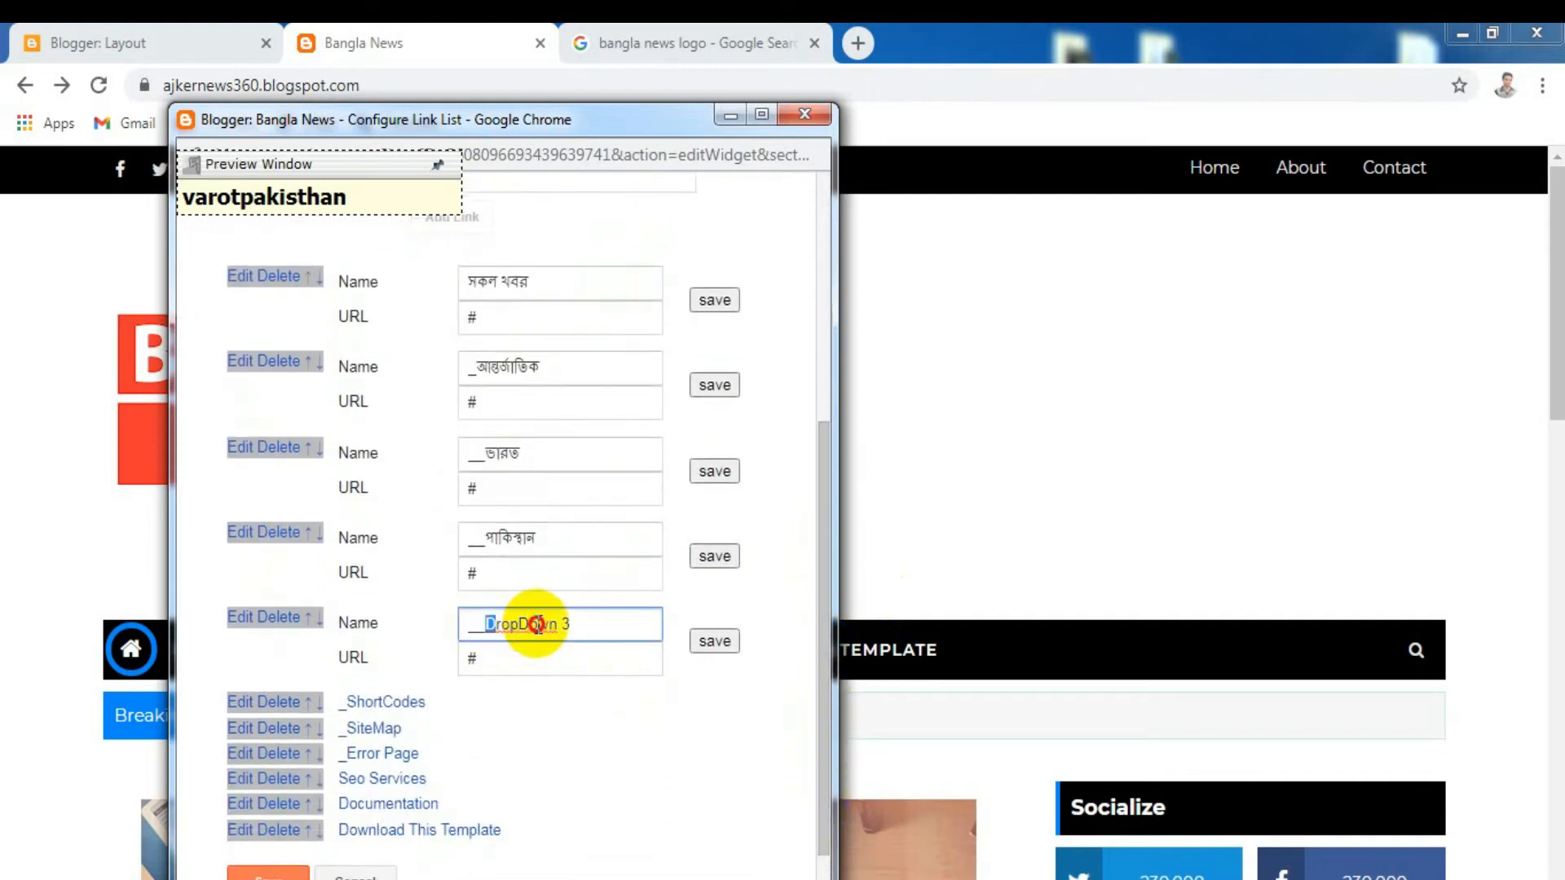
left_click_drag(538, 625, 596, 629)
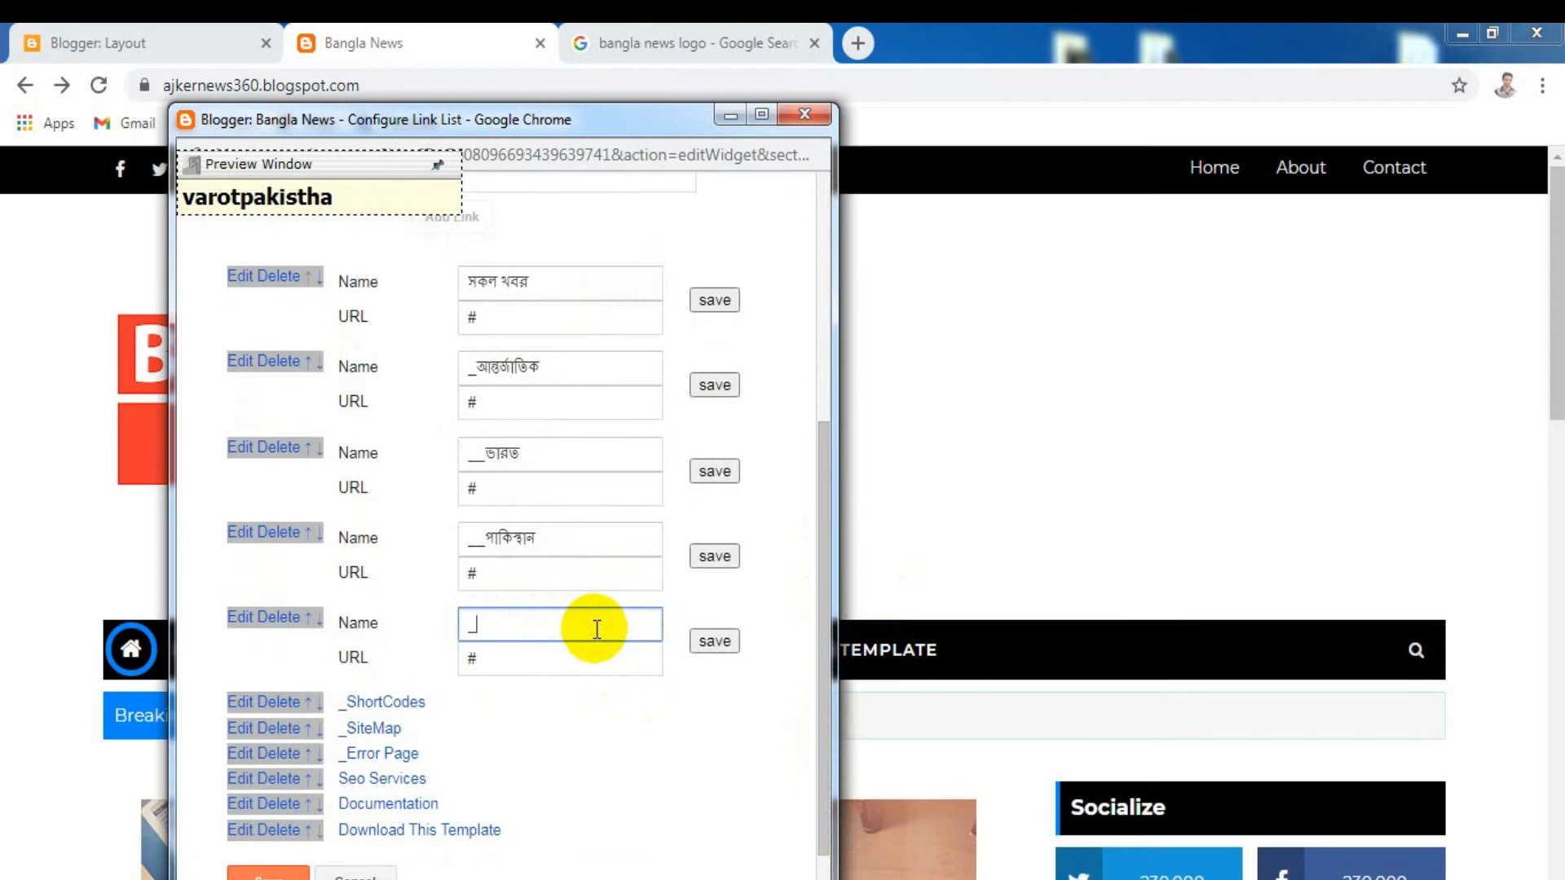
key("ctrl+z")
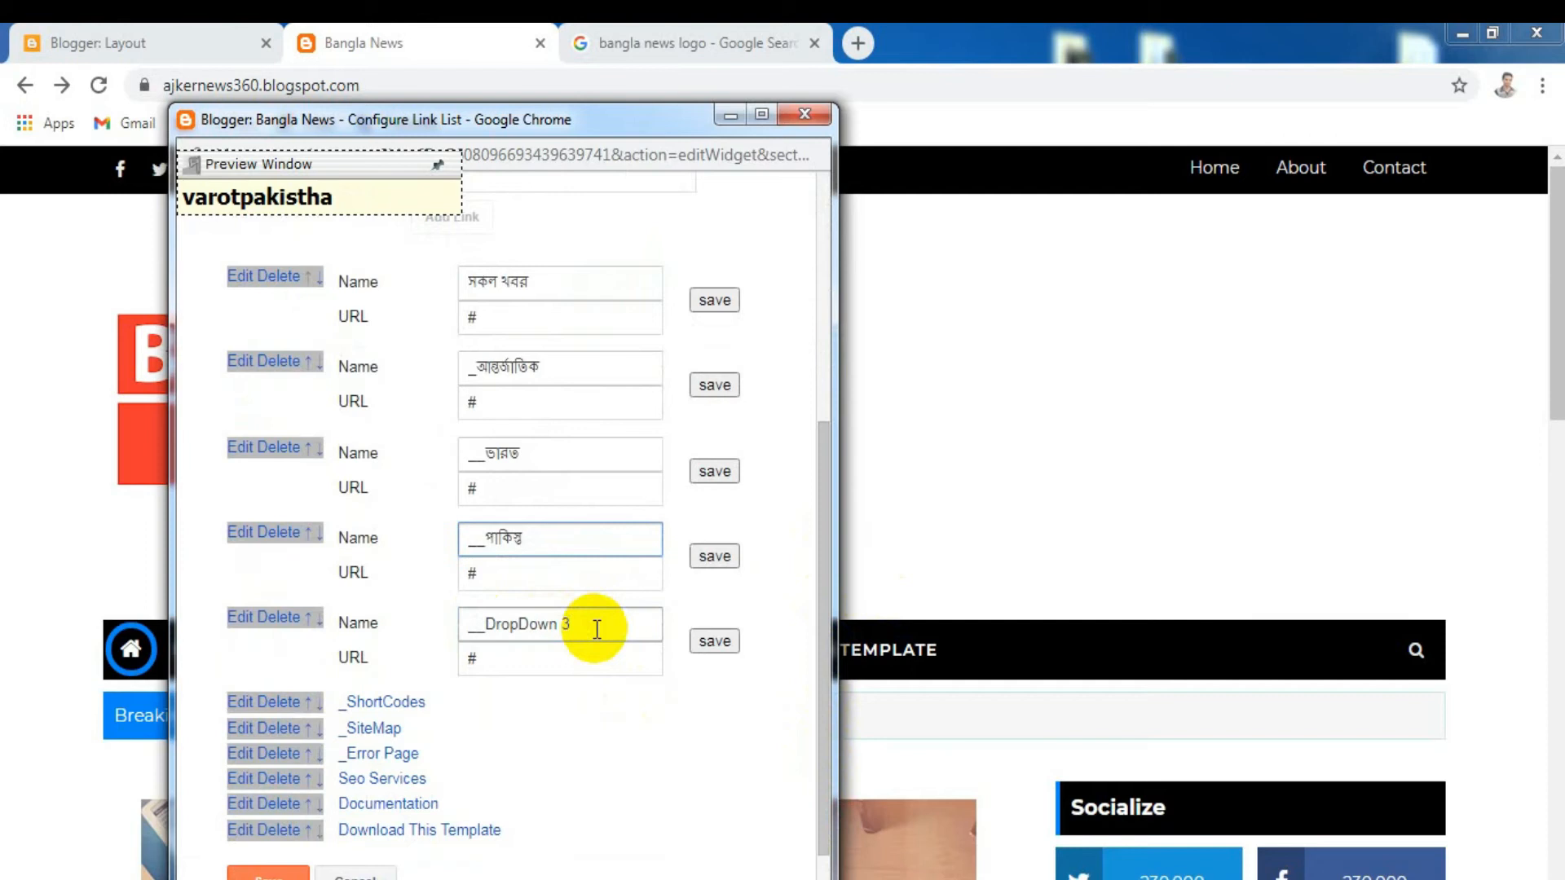
left_click(597, 629)
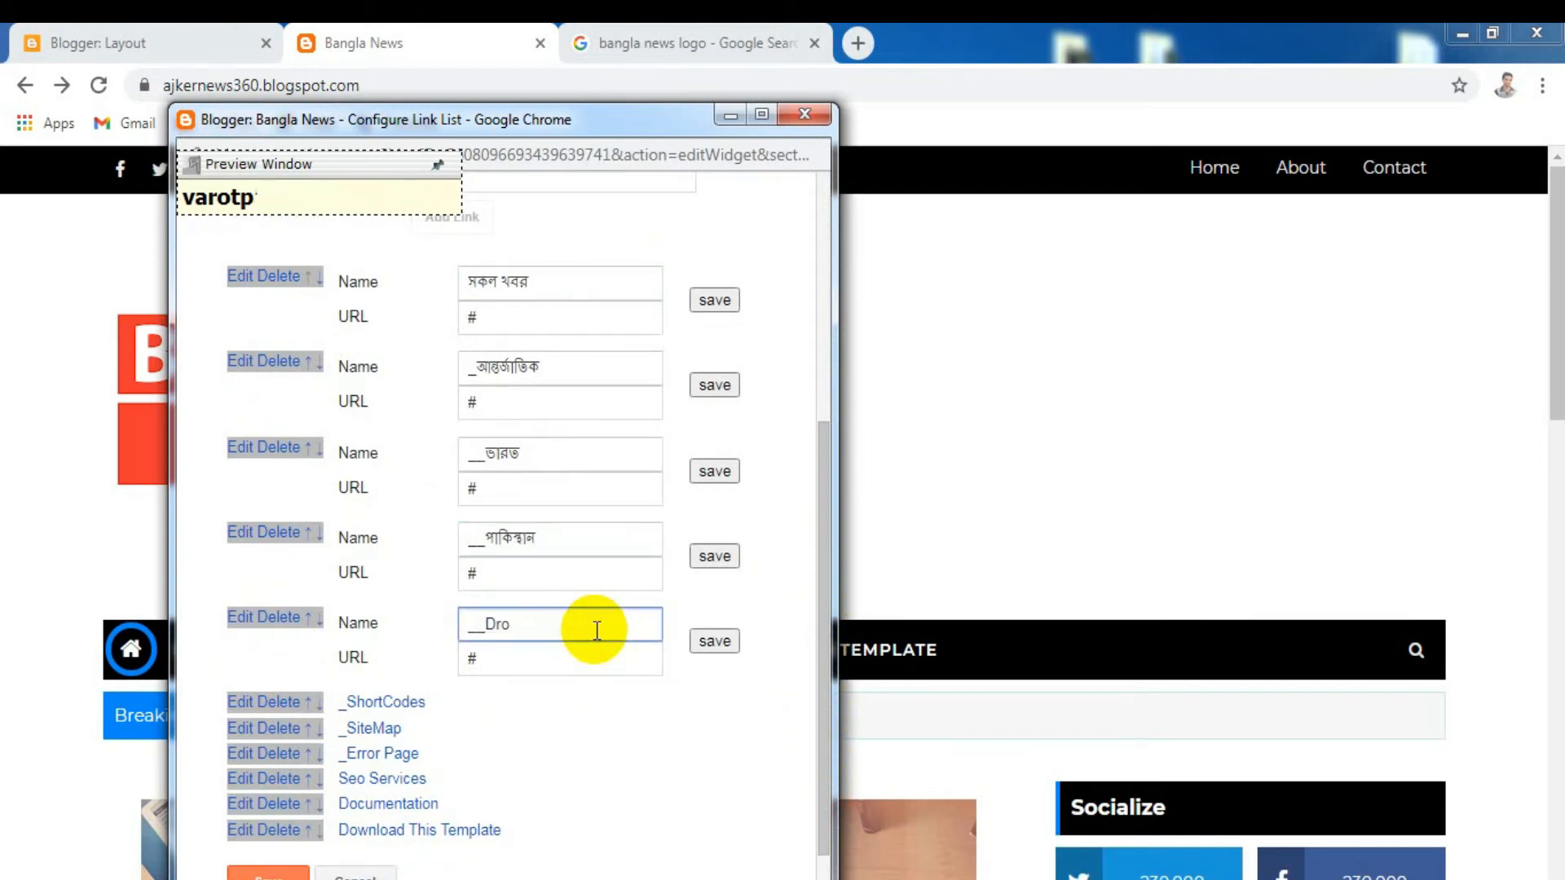
key("BackSpace")
key("BackSpace")
key("BackSpace")
key("BackSpace")
type("amer")
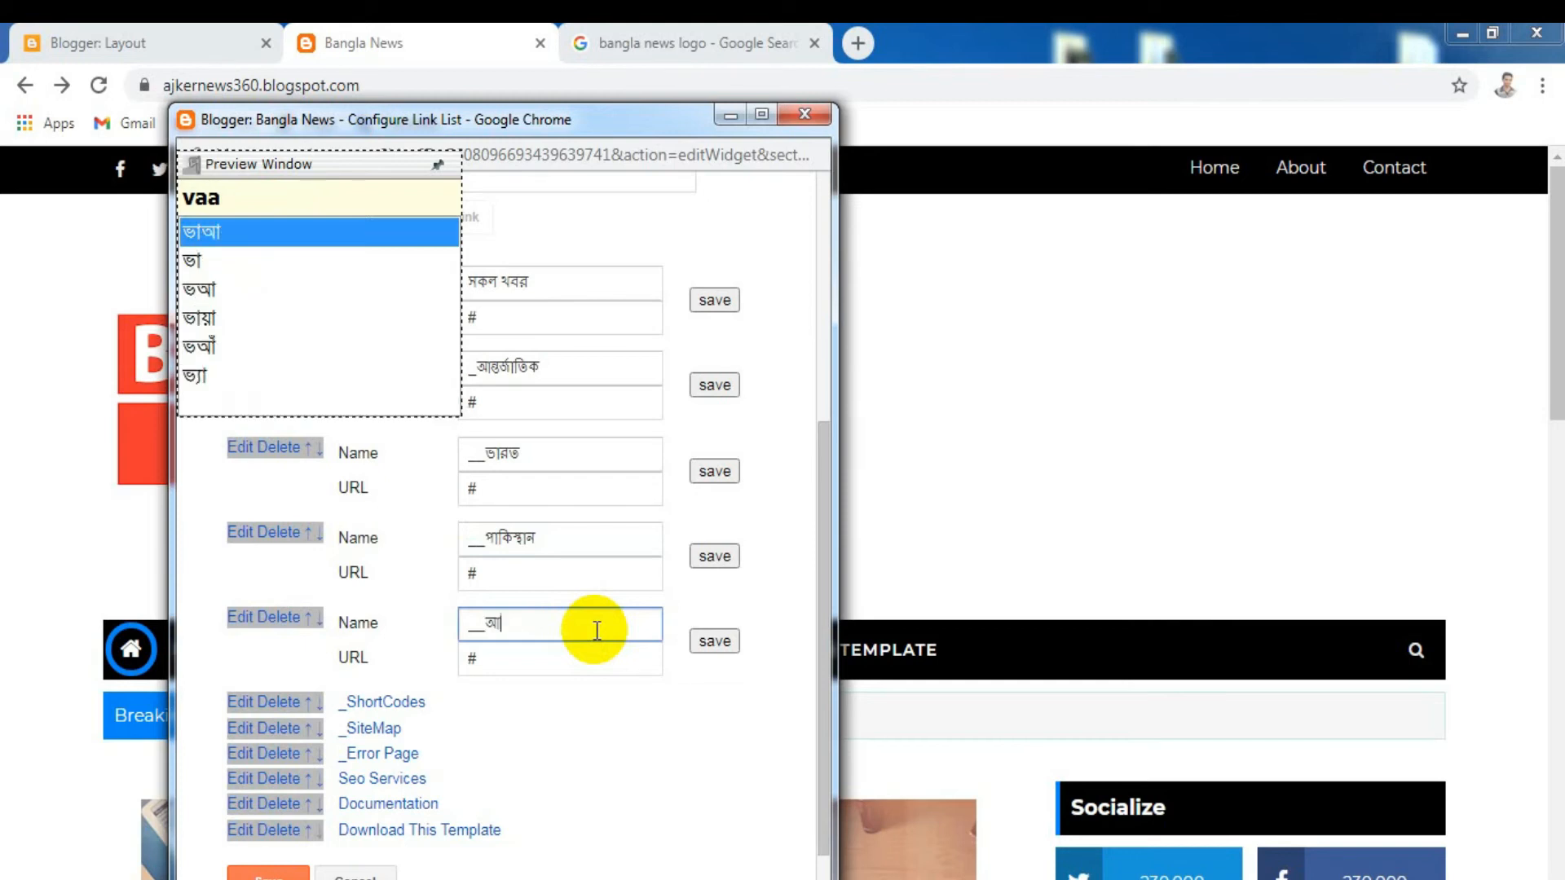
type("ika")
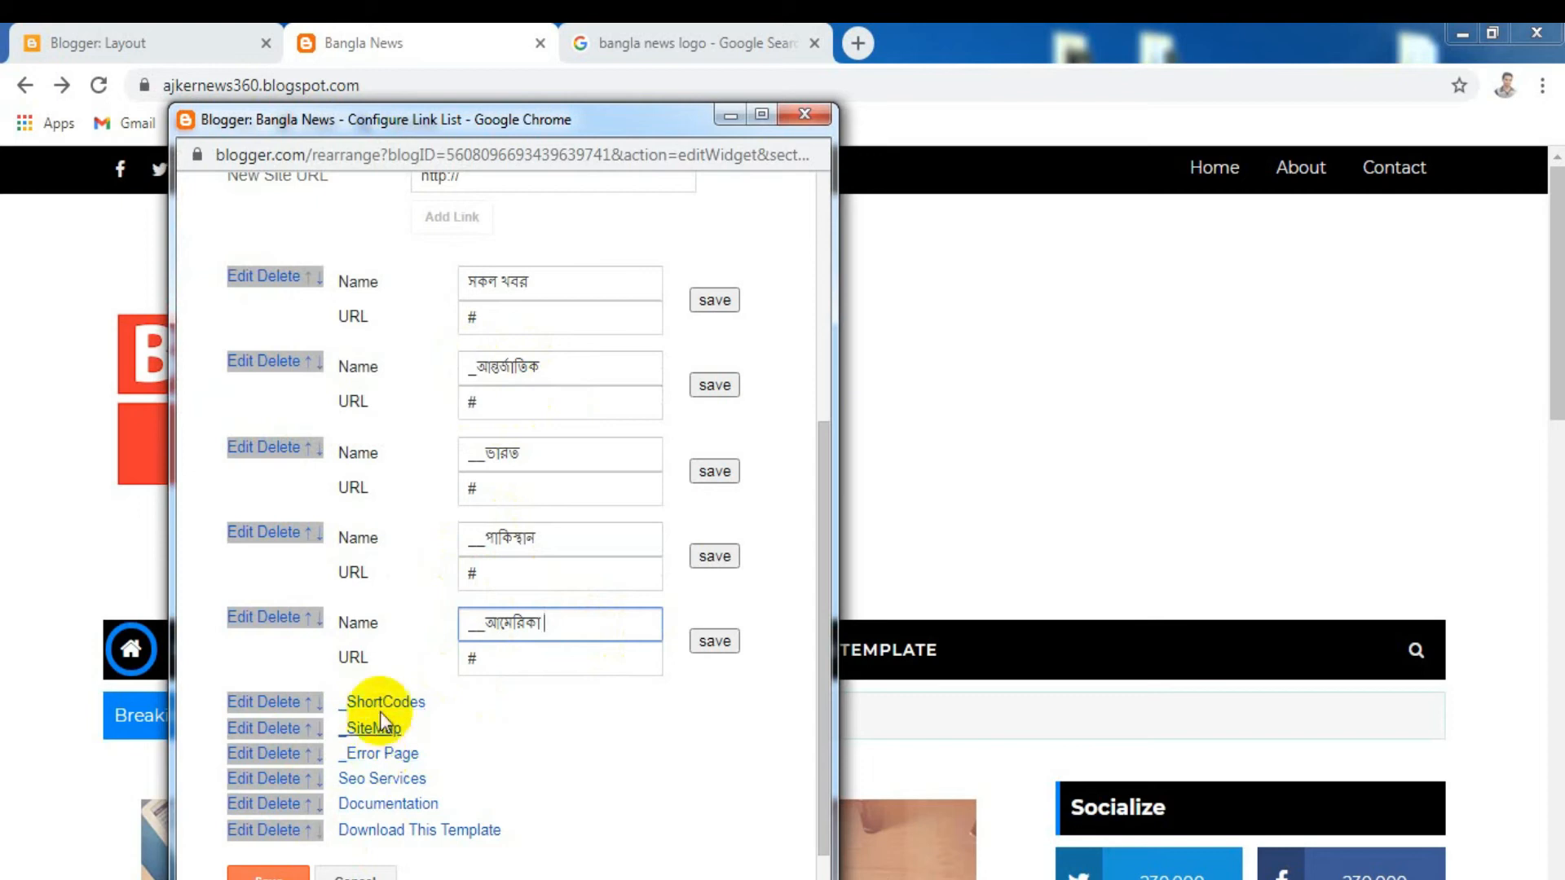
Open the _ShortCodes link for editing and change its name to "_প্রযুক্তি", keeping the leading underscore
left_click(243, 701)
left_click_drag(826, 524, 810, 838)
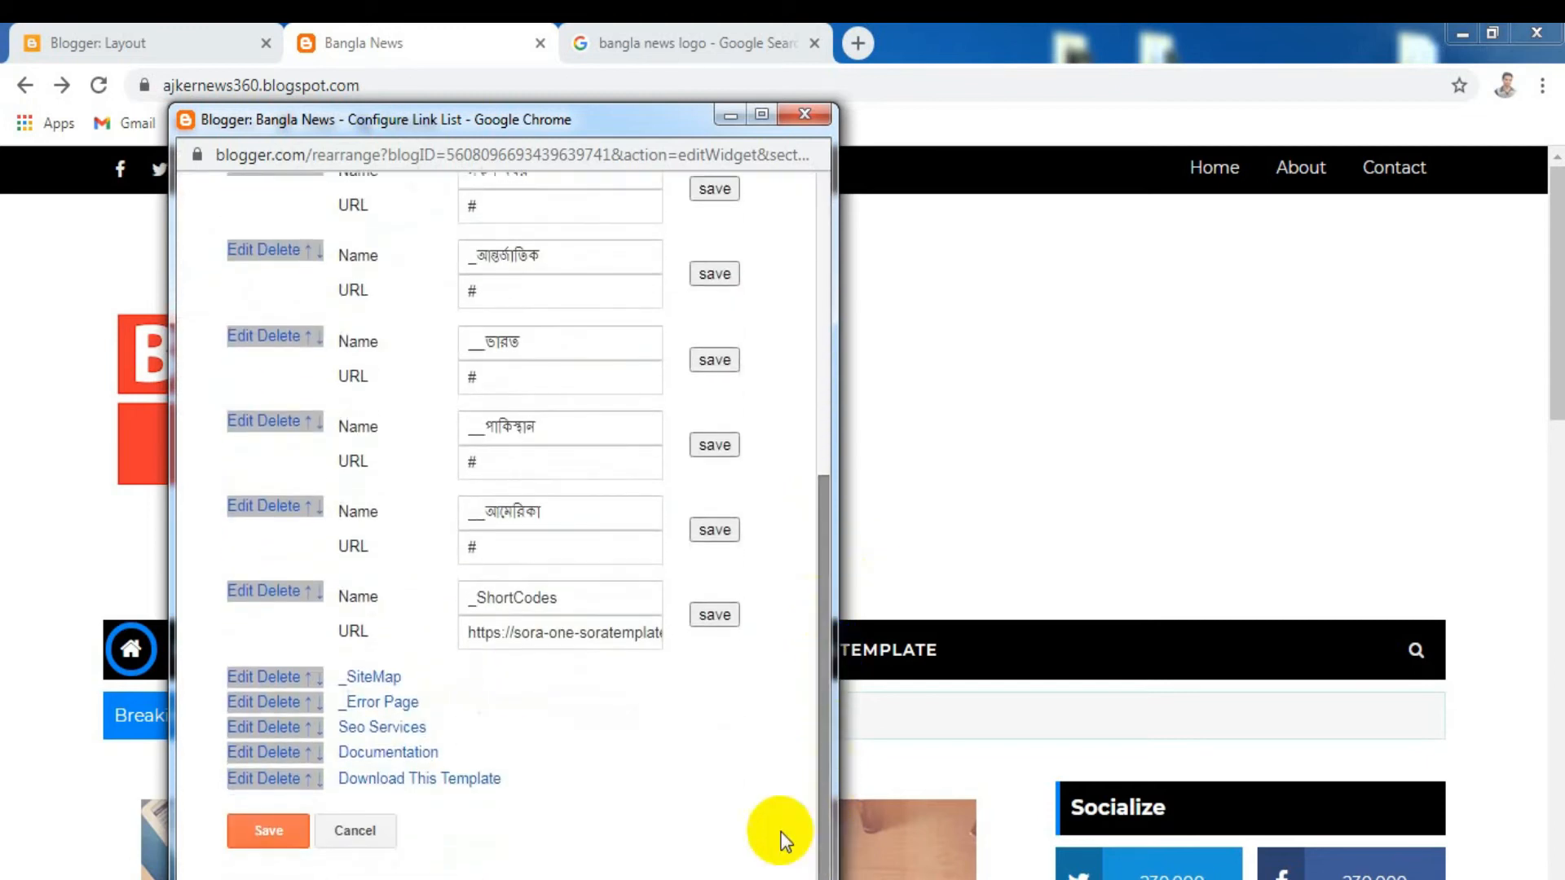
left_click_drag(481, 600, 574, 596)
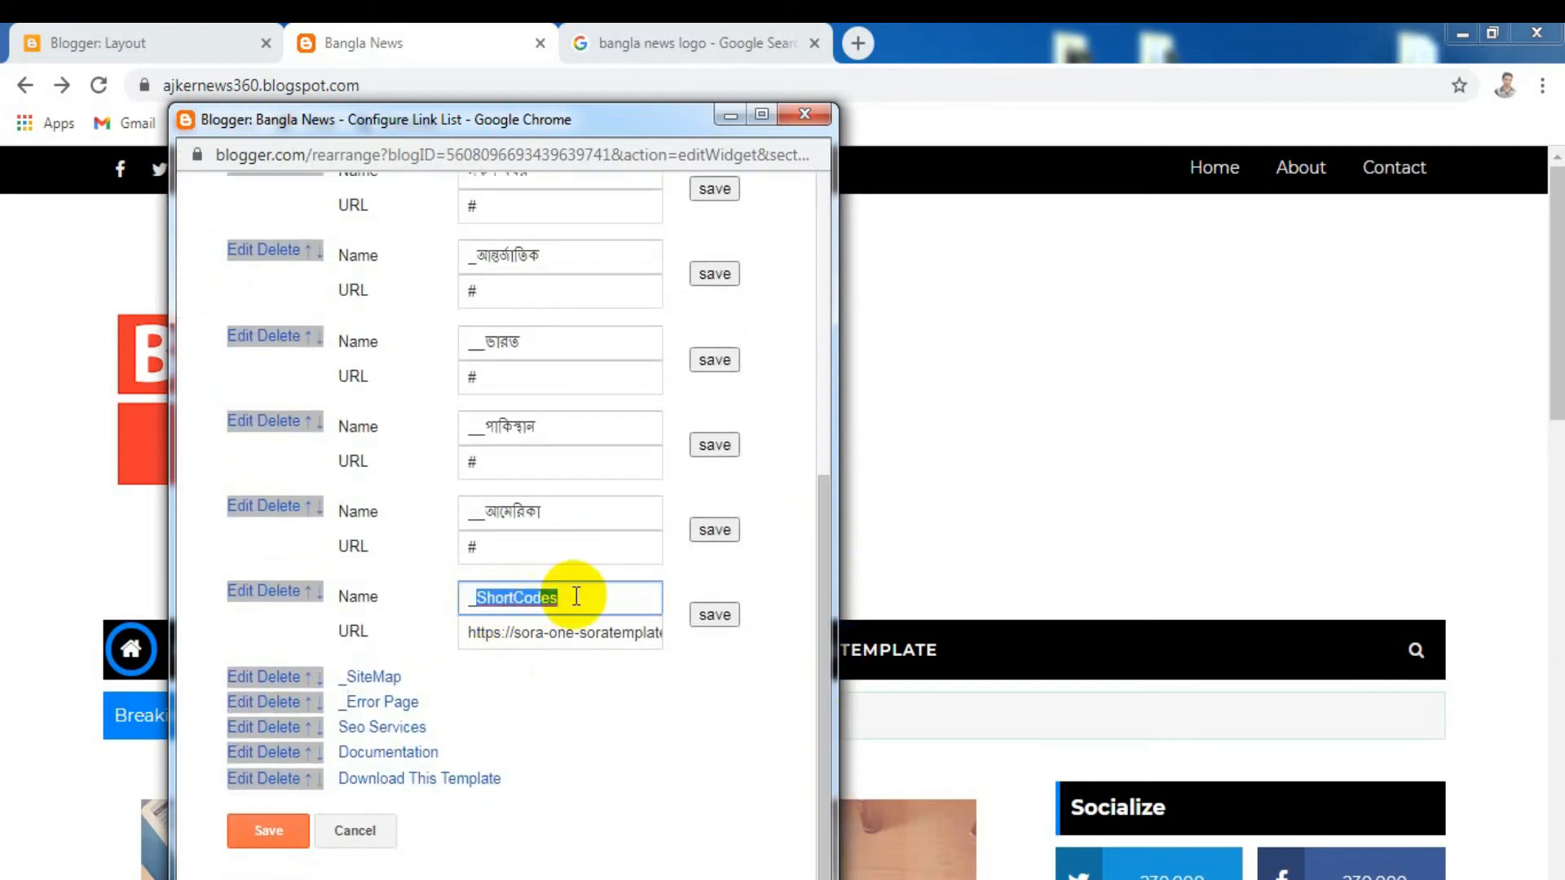
type("projuk")
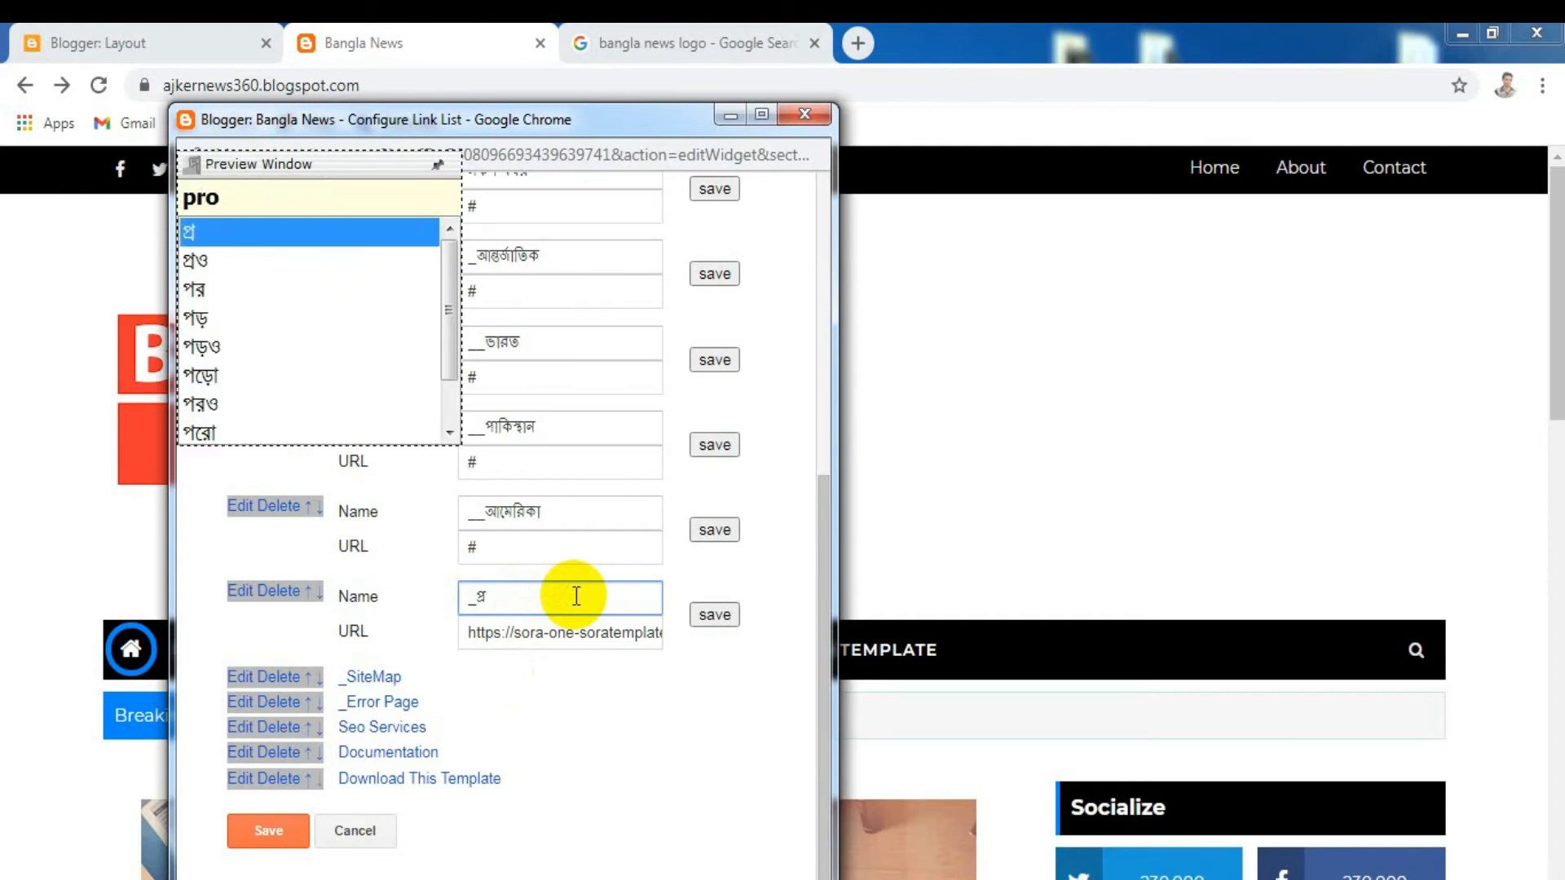
type("ti")
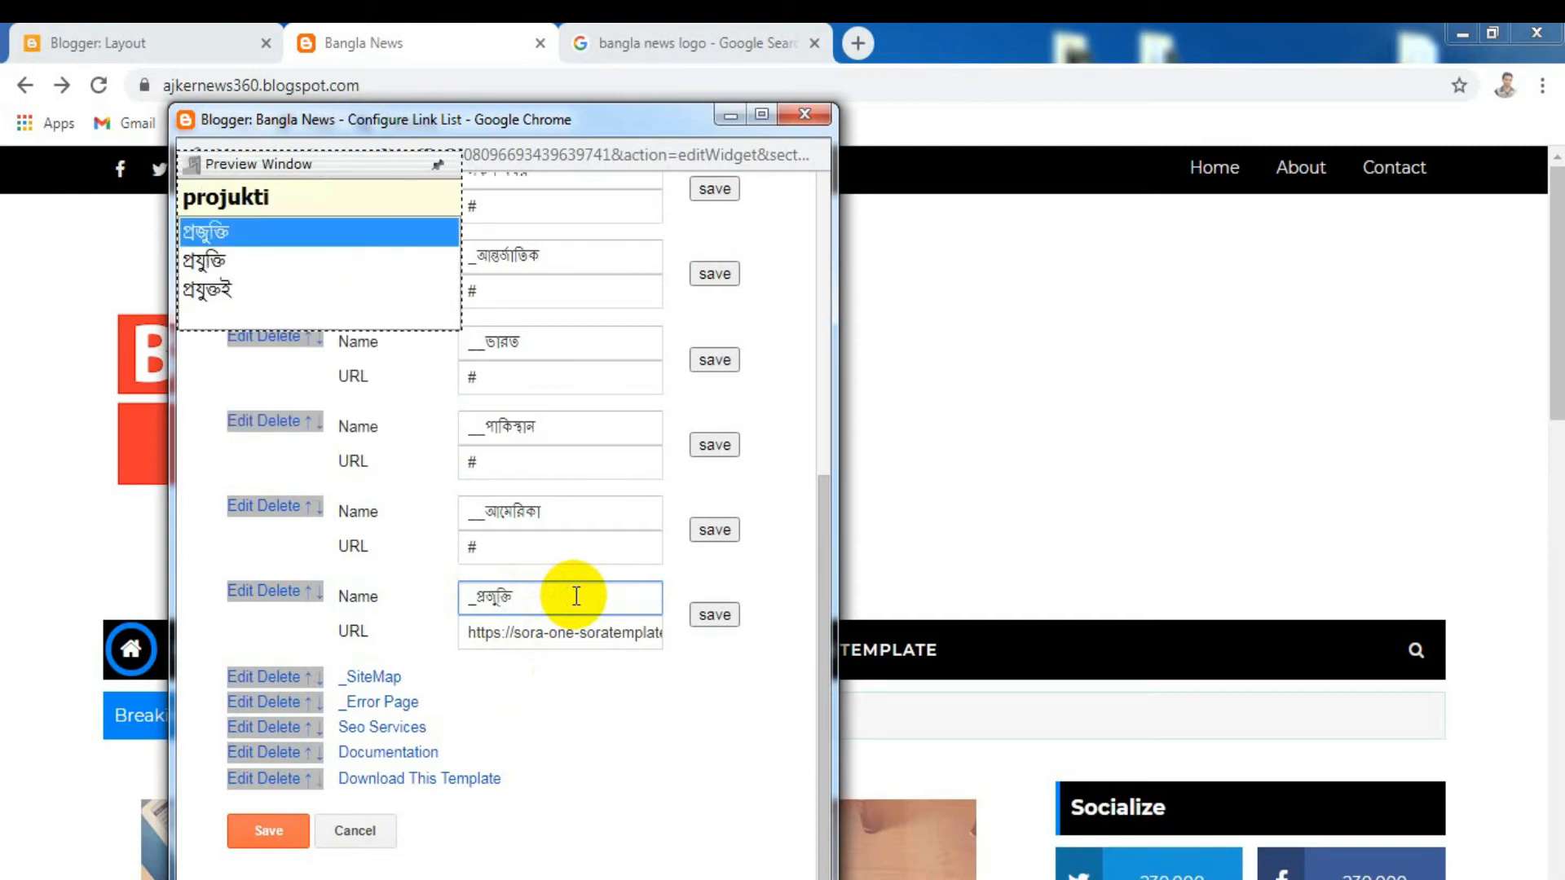
key("Down")
key("space")
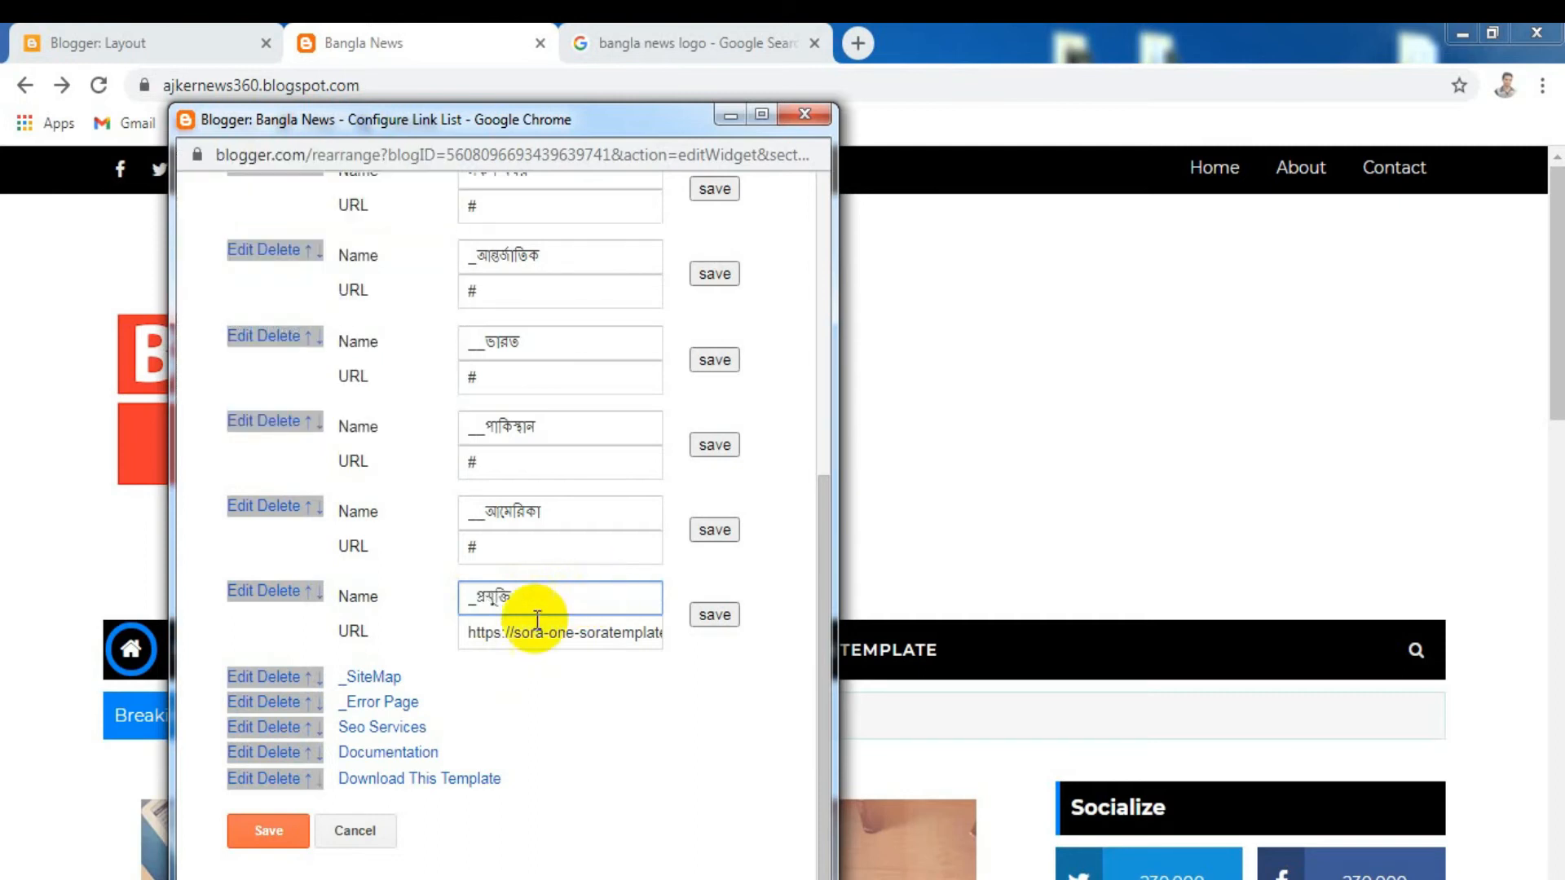
Open the _SiteMap link for editing and change its name to "_রাজনীতি", keeping the leading underscore
left_click(236, 678)
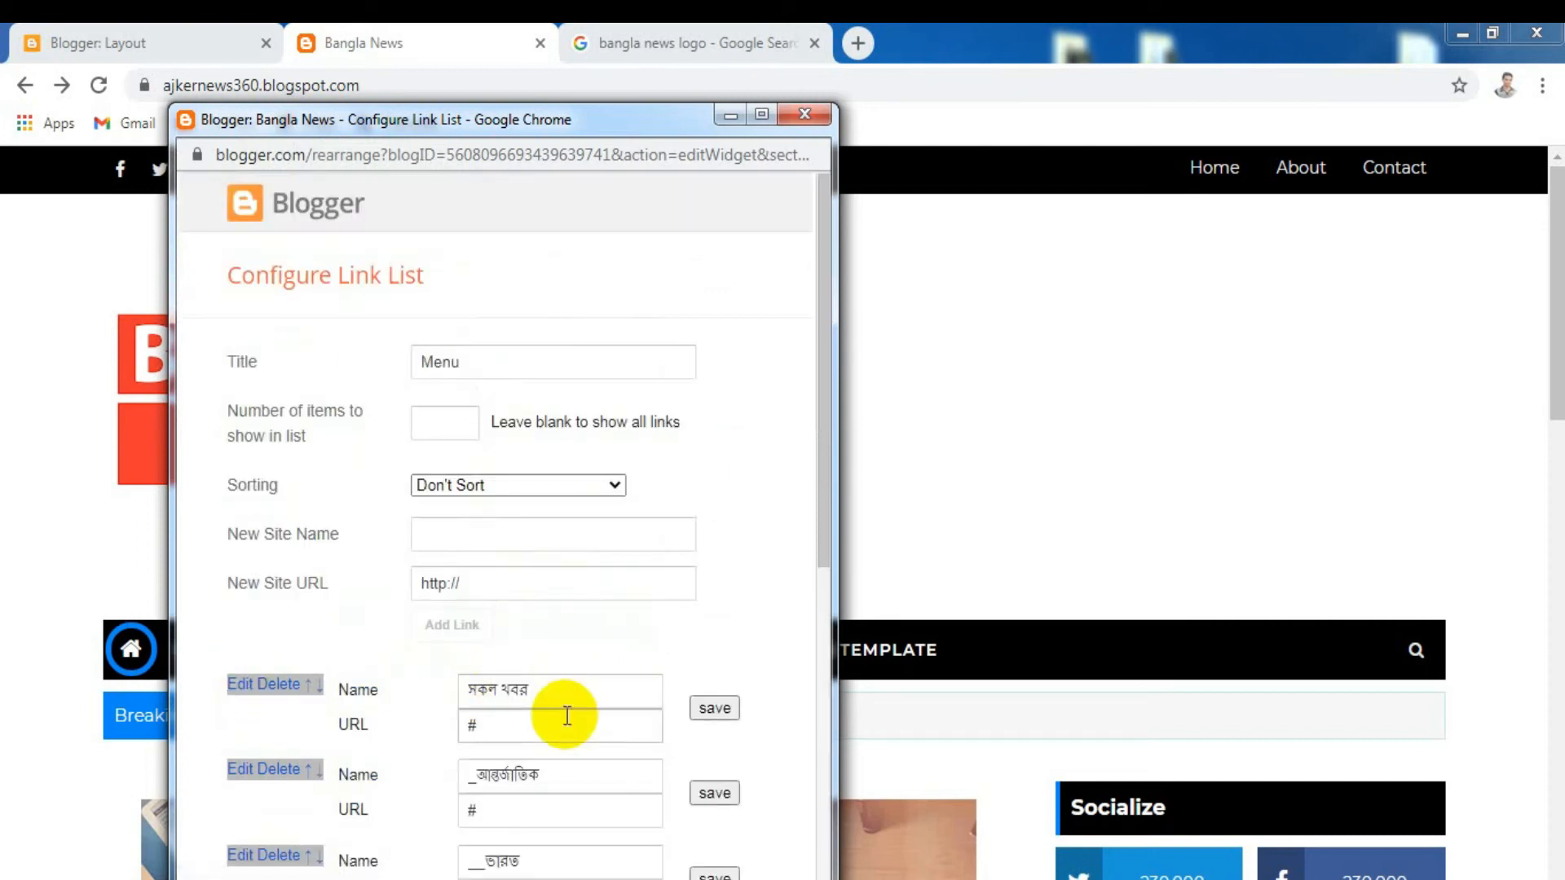
left_click_drag(825, 477, 811, 807)
left_click_drag(472, 623, 557, 633)
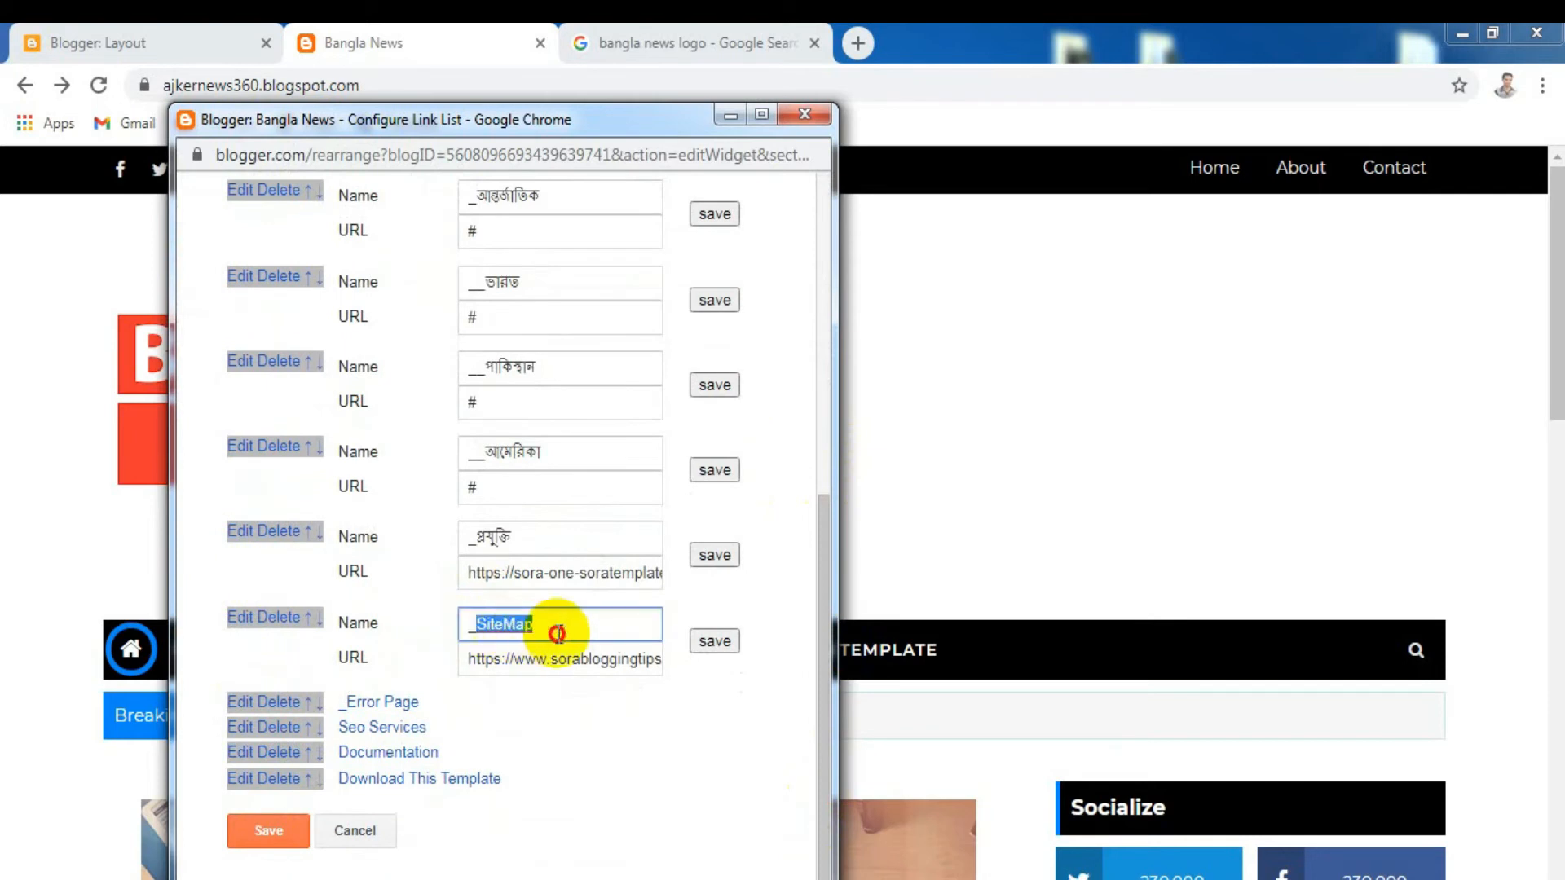
type("rajniti")
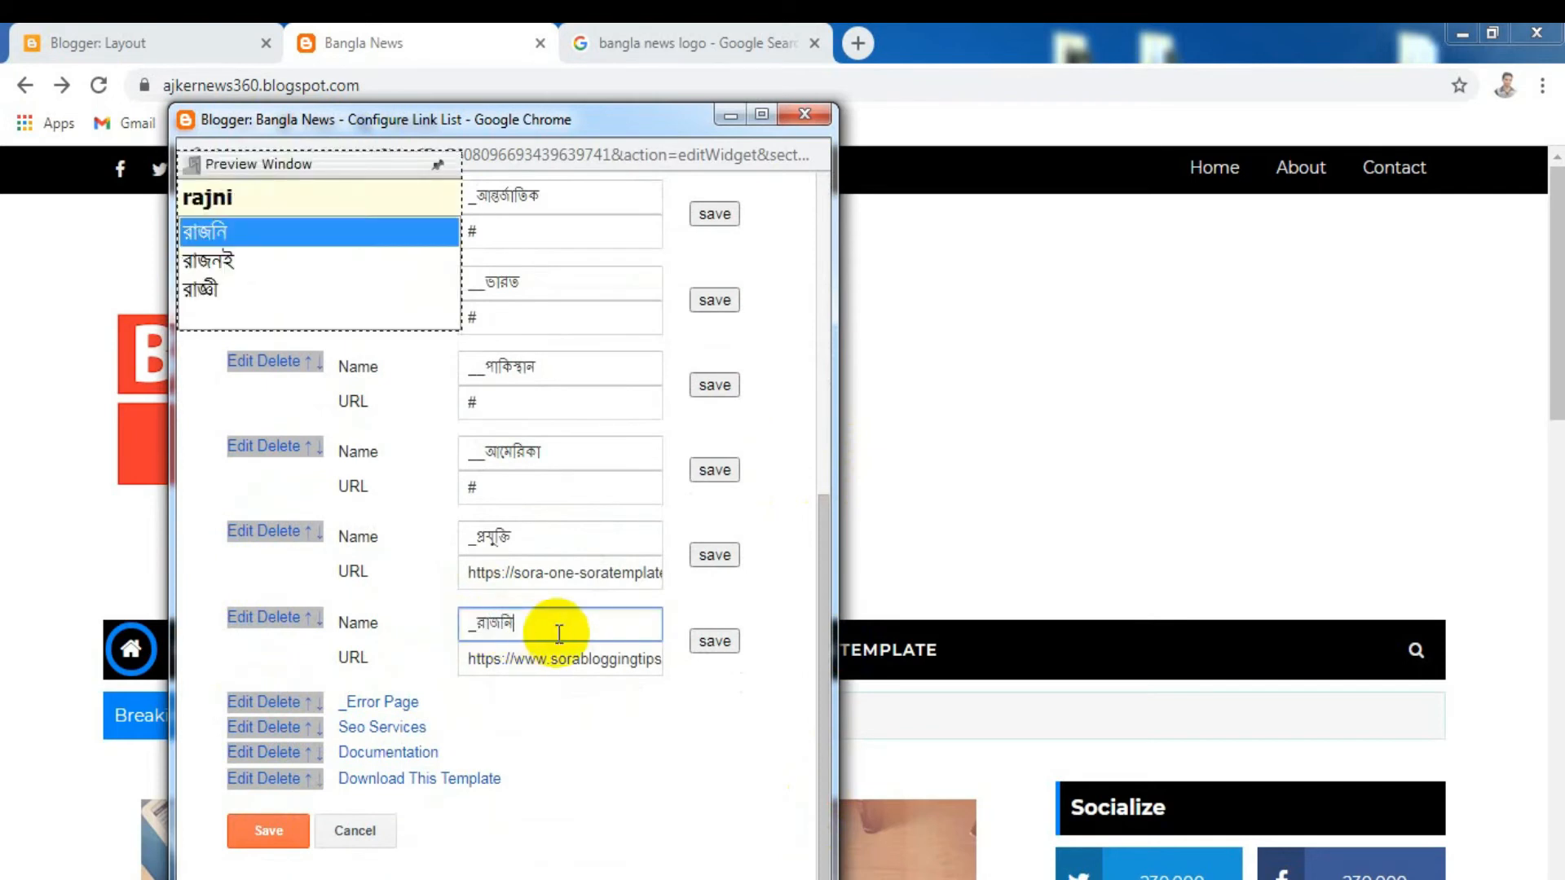
key("Down")
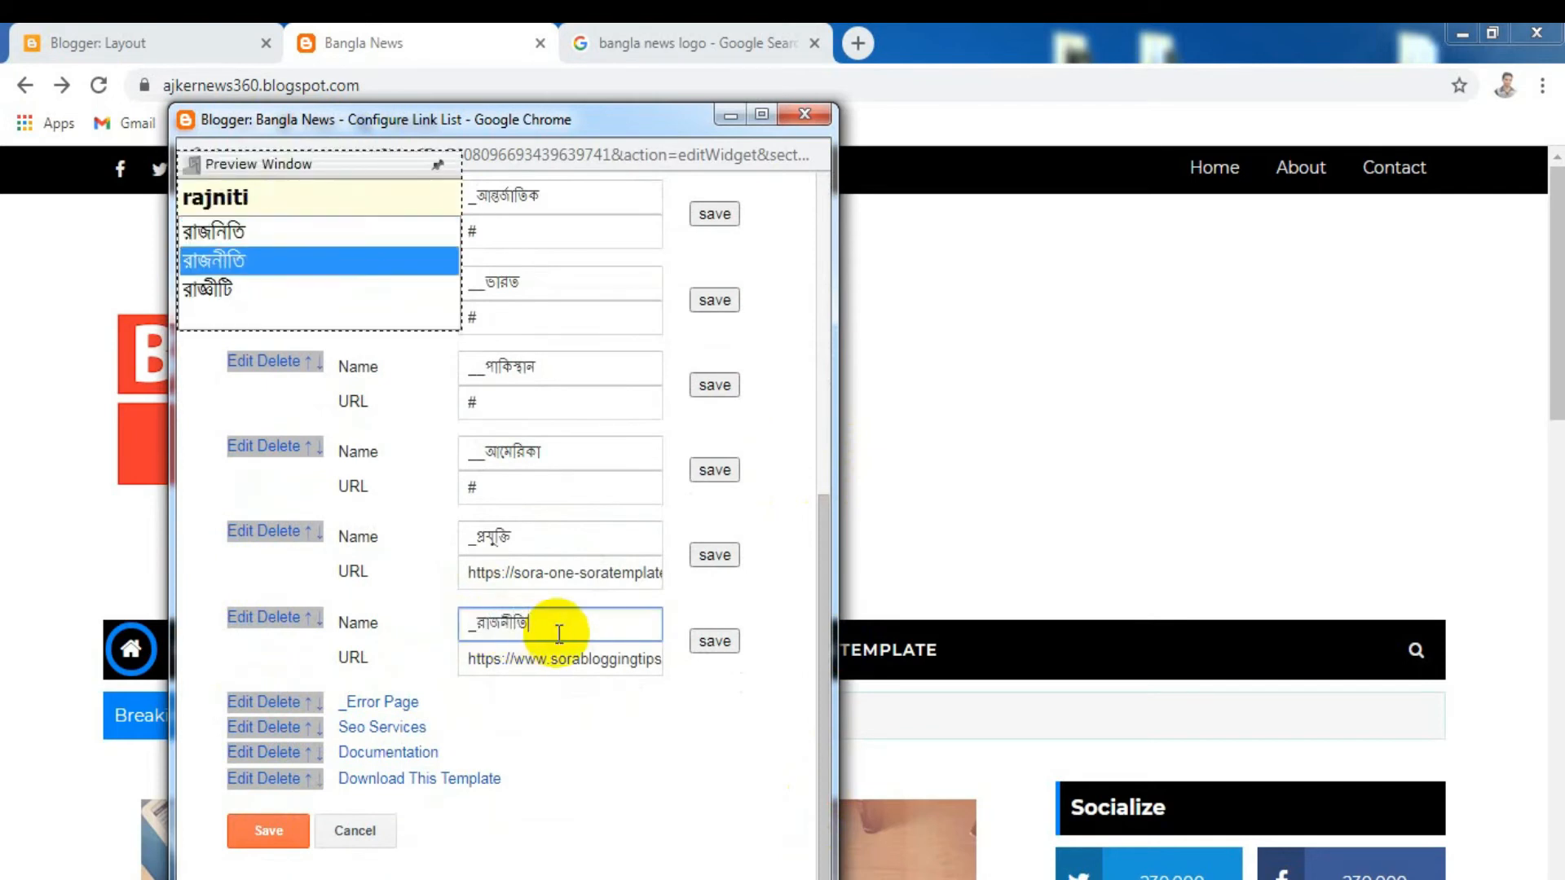
key("space")
Open the _Error Page link for editing and change its name to "_খেলাধুলা"
left_click(242, 706)
left_click_drag(821, 534, 835, 854)
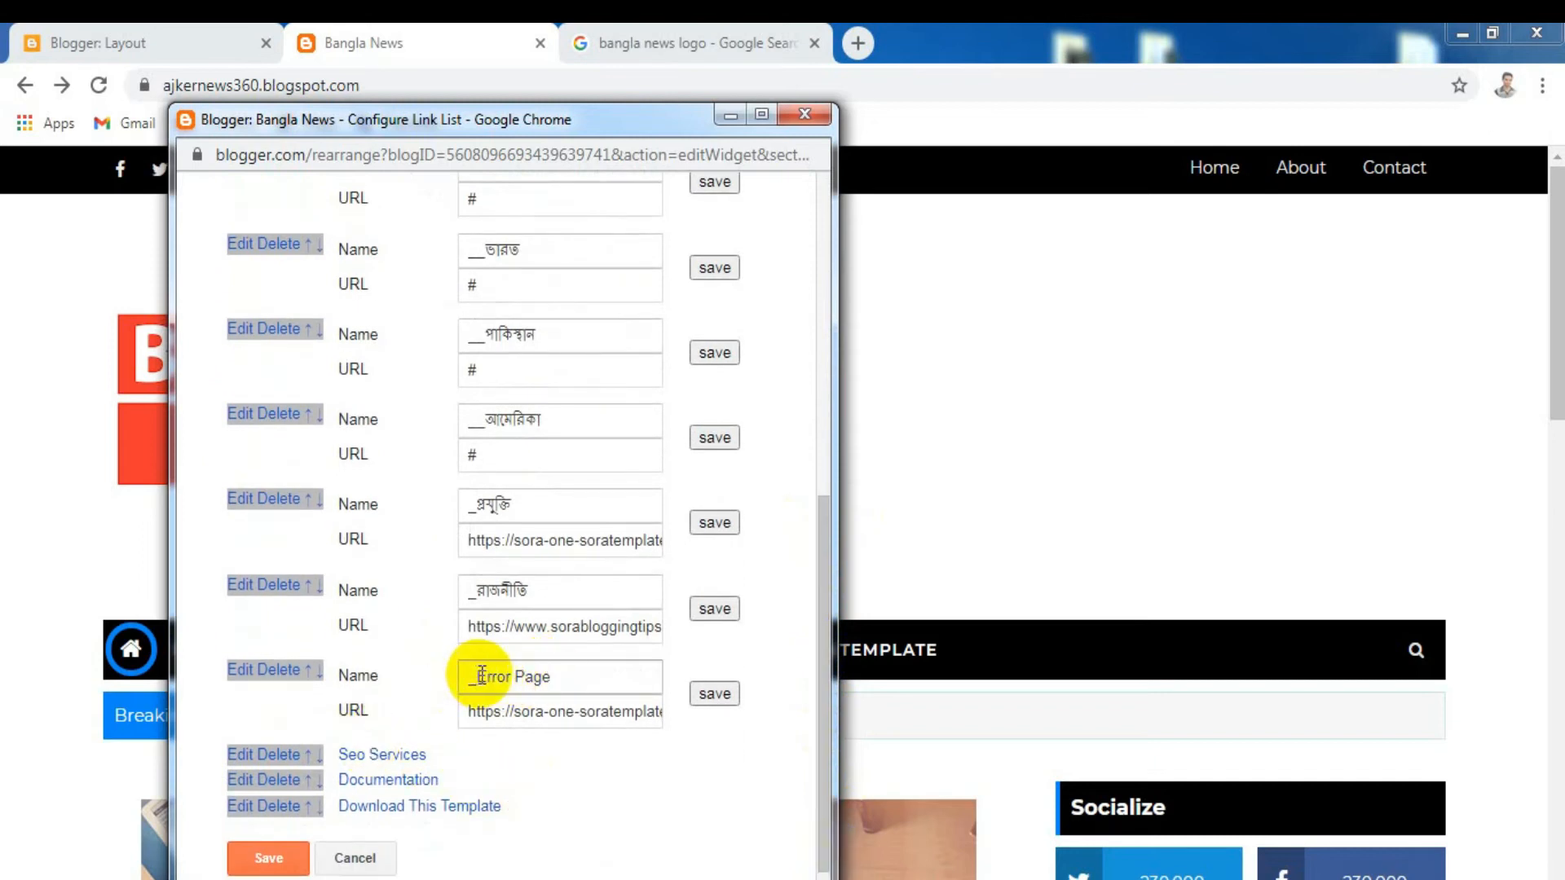
left_click_drag(481, 674, 644, 677)
type("khela")
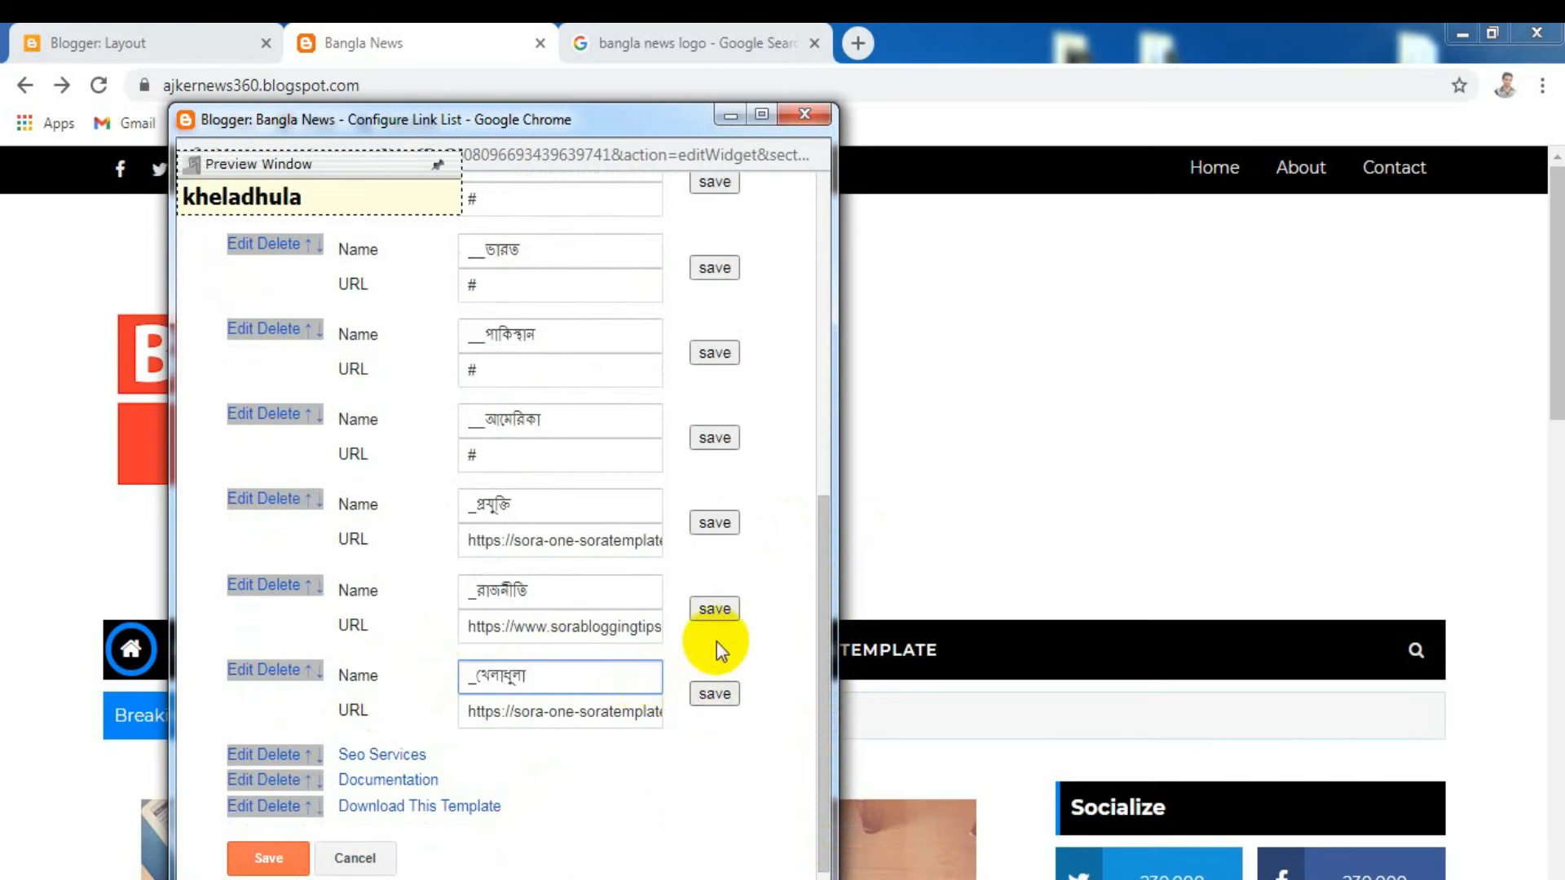
Save every renamed link from _খেলাধুলা up to সকল খবর, and save the whole menu link list
left_click(714, 693)
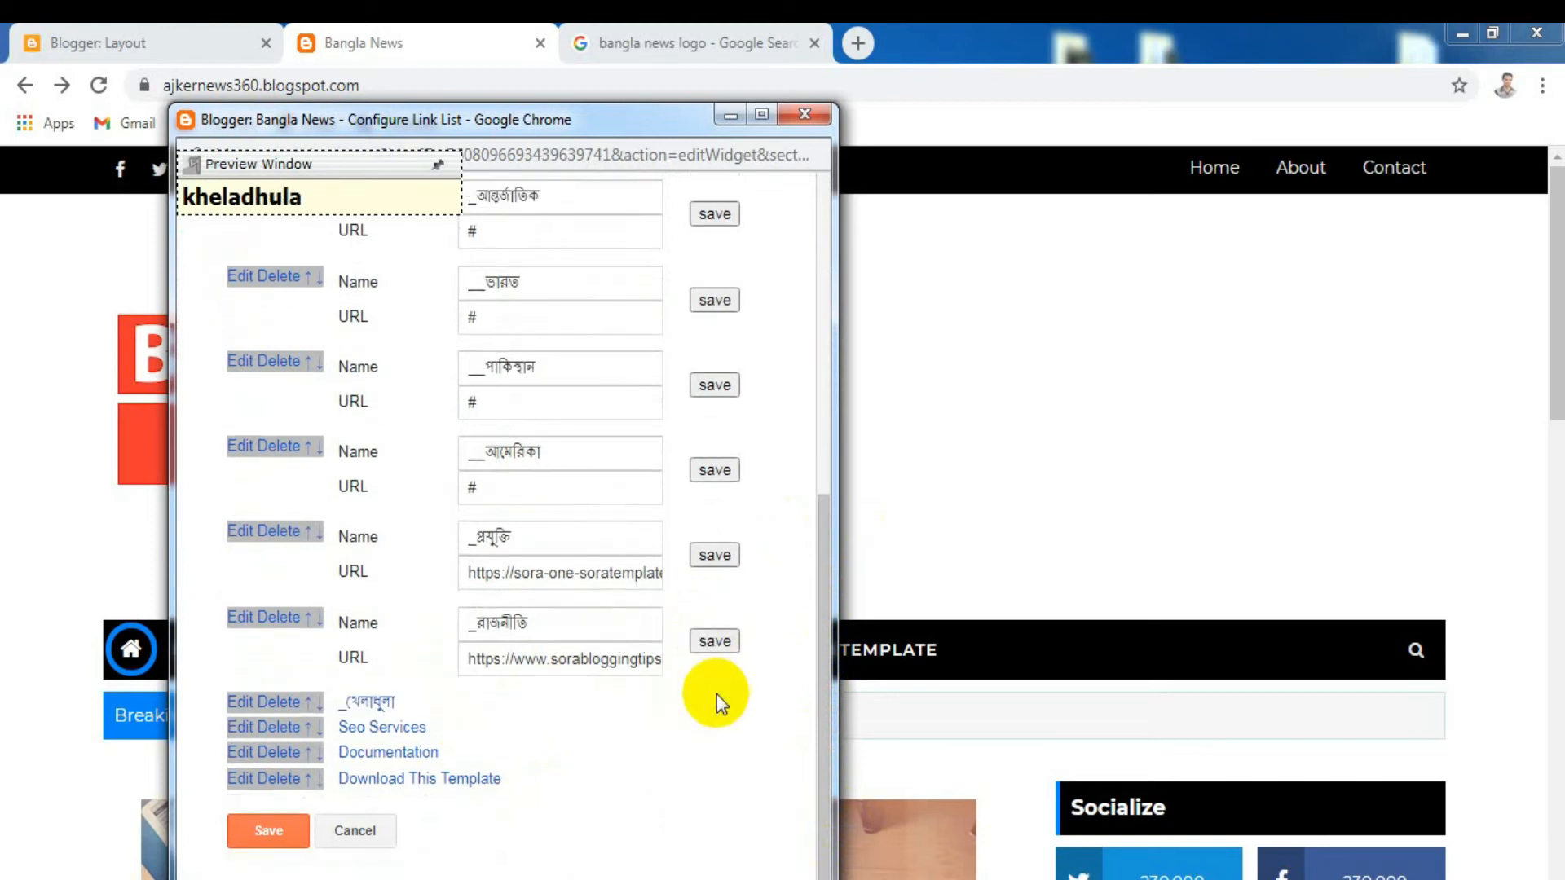
left_click(714, 643)
left_click(714, 612)
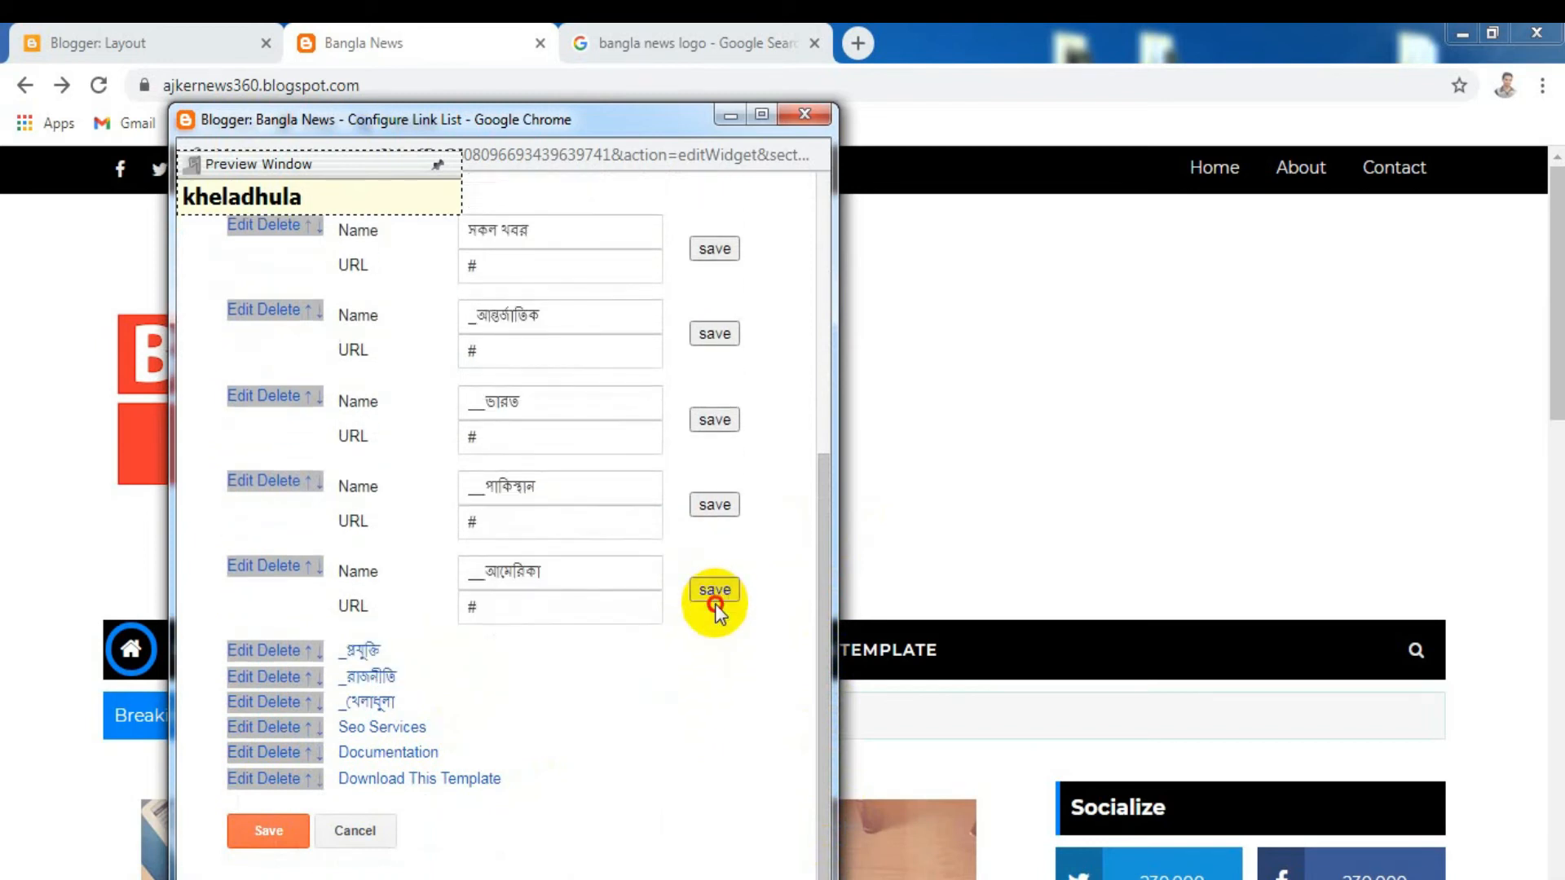
left_click(715, 589)
left_click(713, 481)
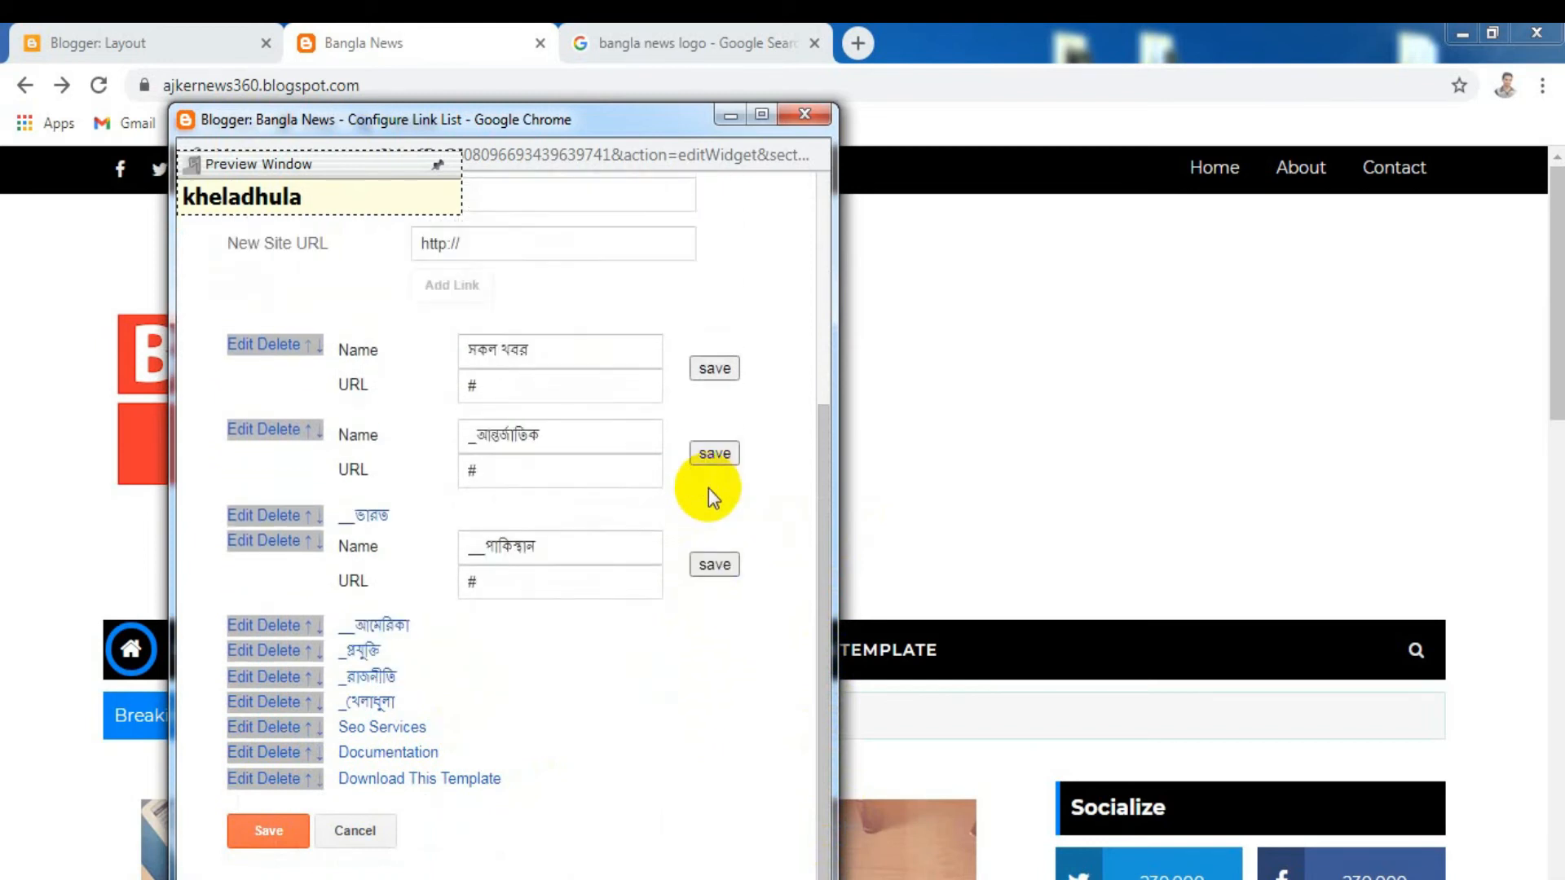
left_click(715, 565)
left_click(715, 509)
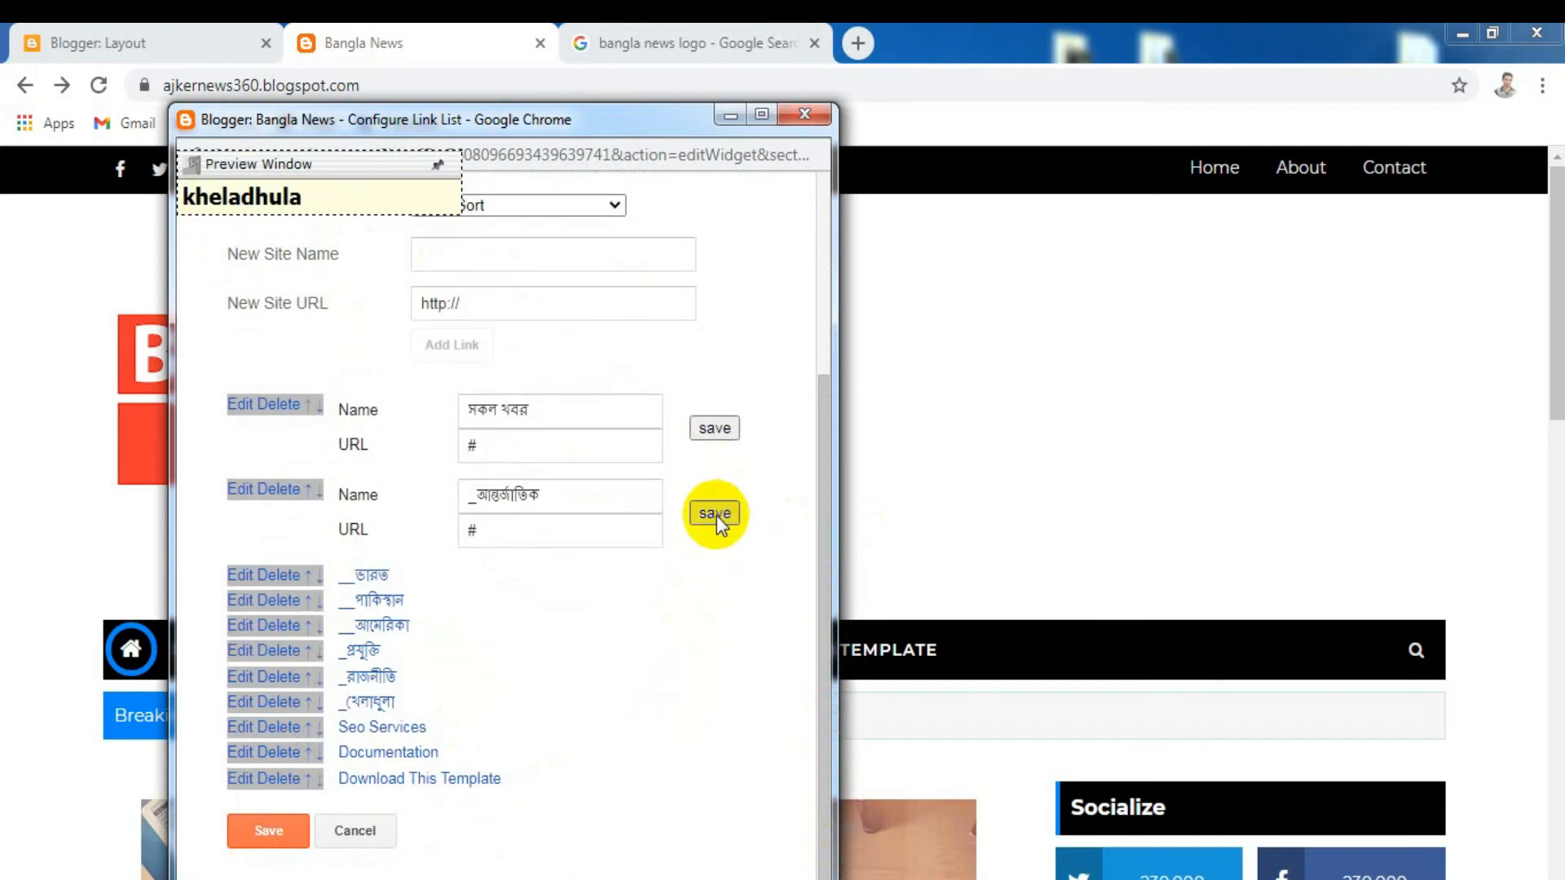
left_click(713, 489)
left_click(244, 830)
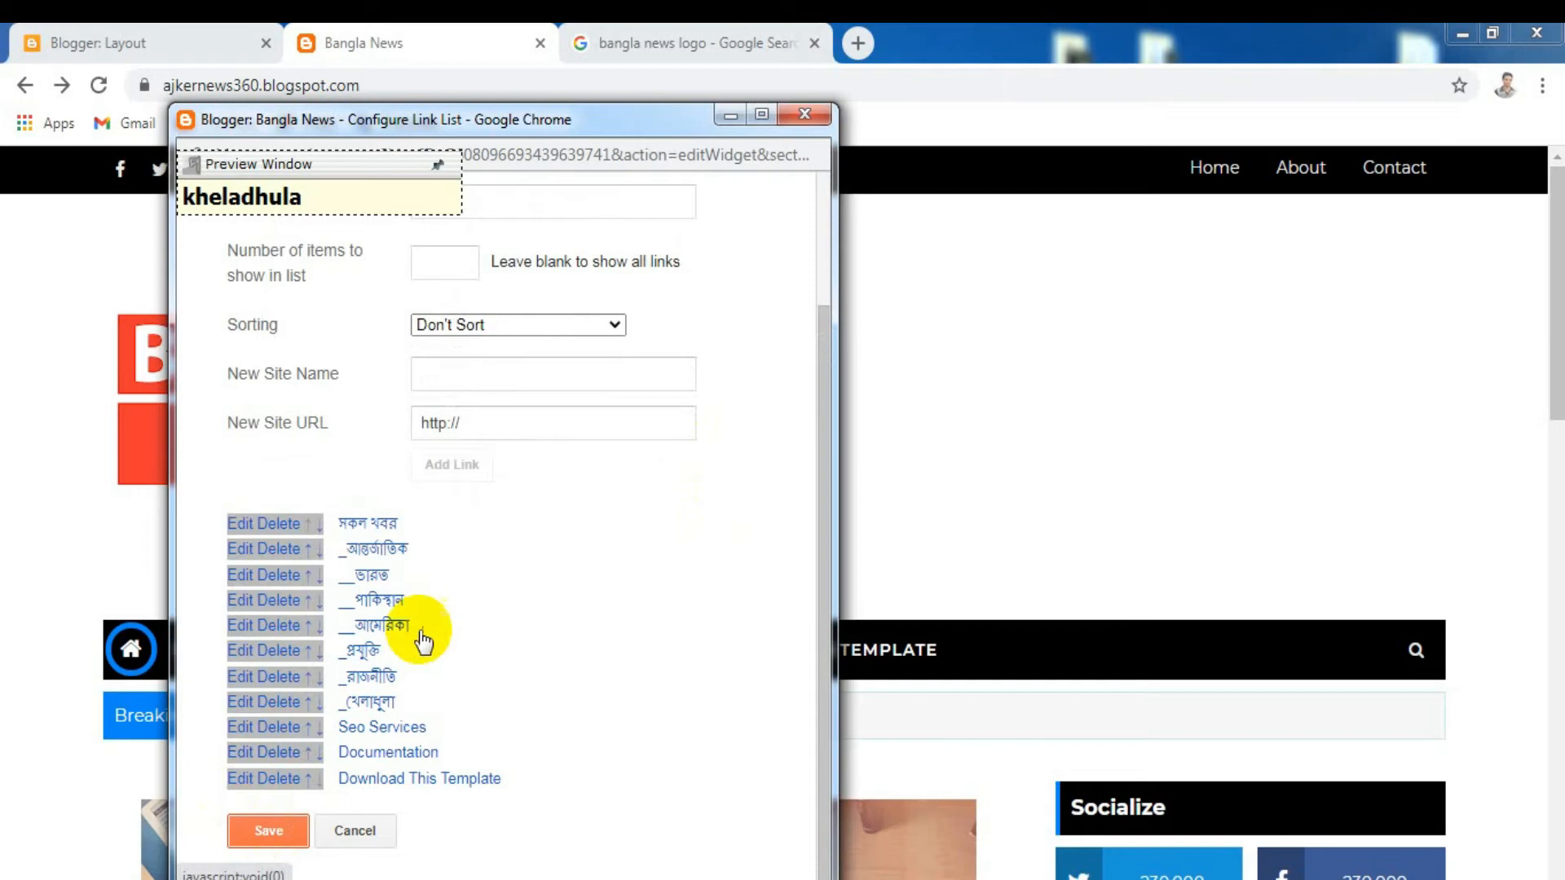
Reload the blog page and inspect the সকল খবর main menu dropdown and its submenu entries
left_click(101, 85)
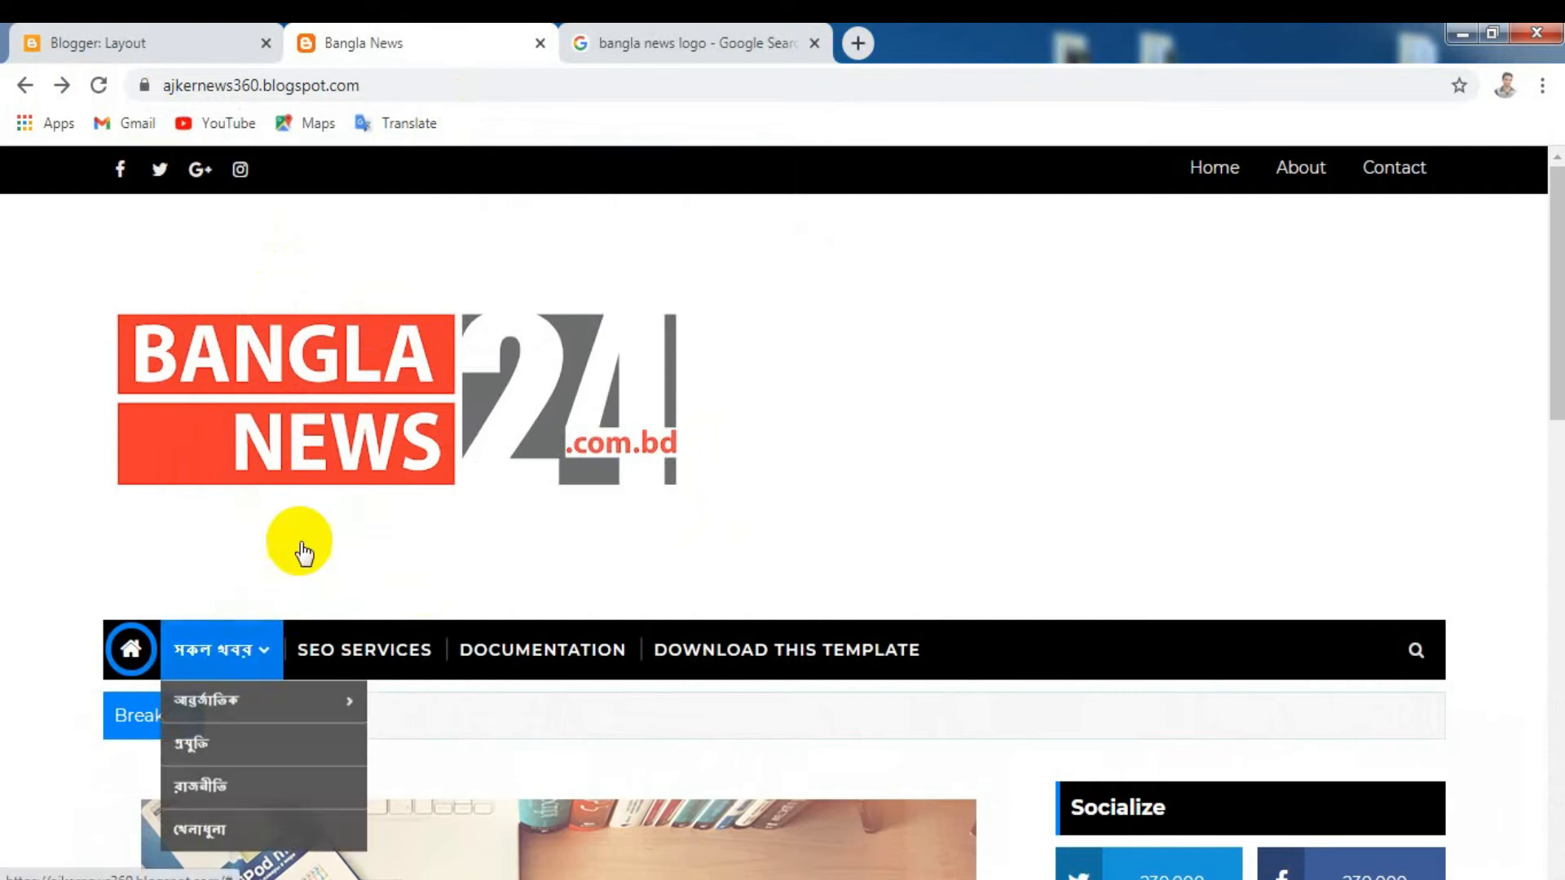
mouse_move(196, 656)
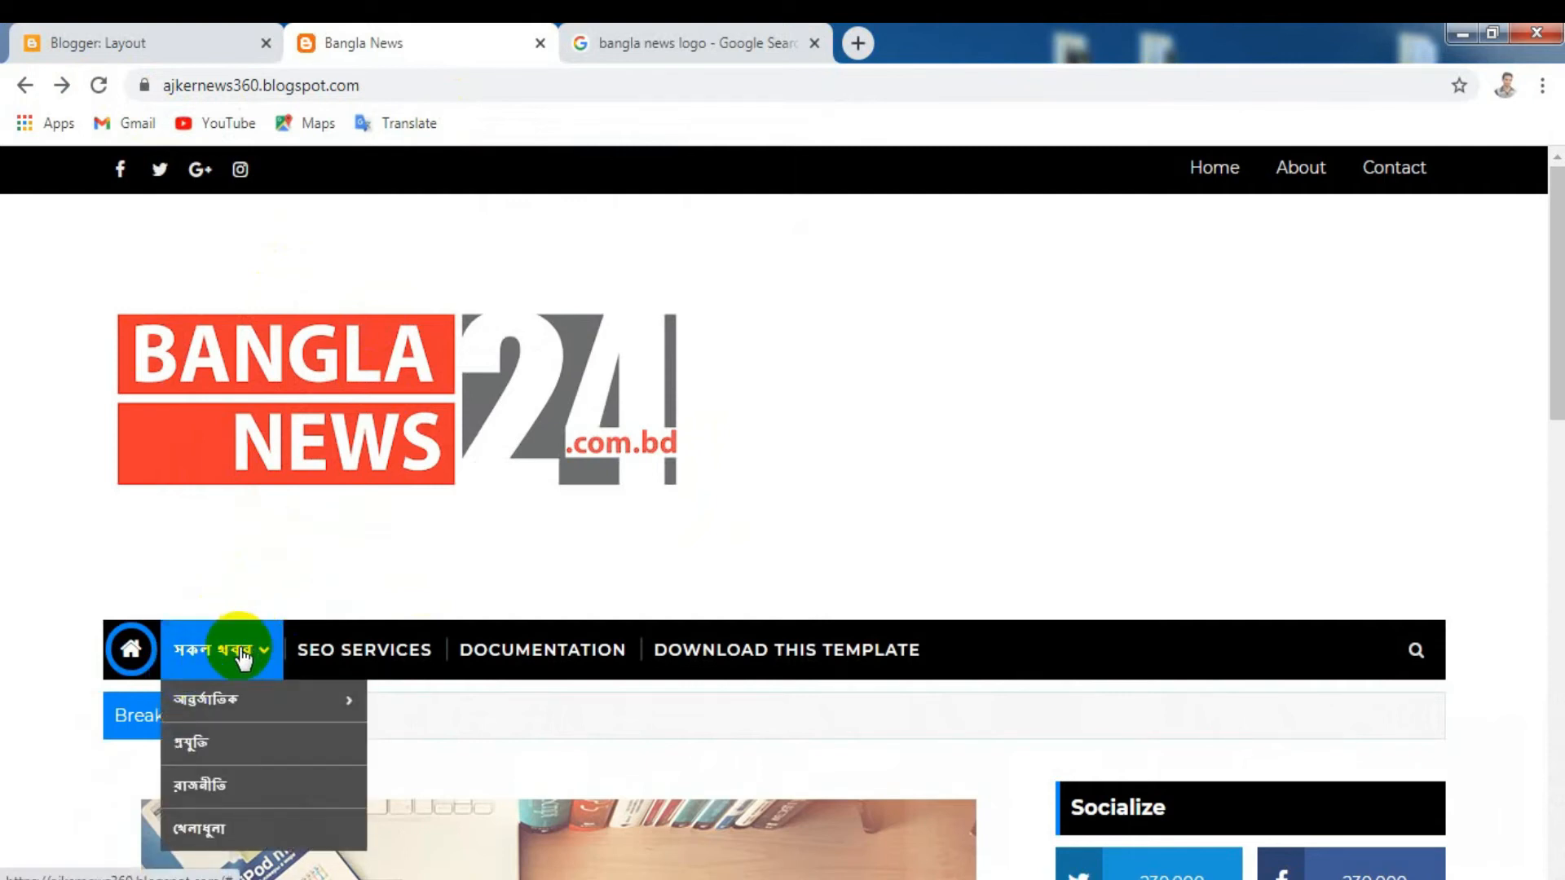
mouse_move(209, 699)
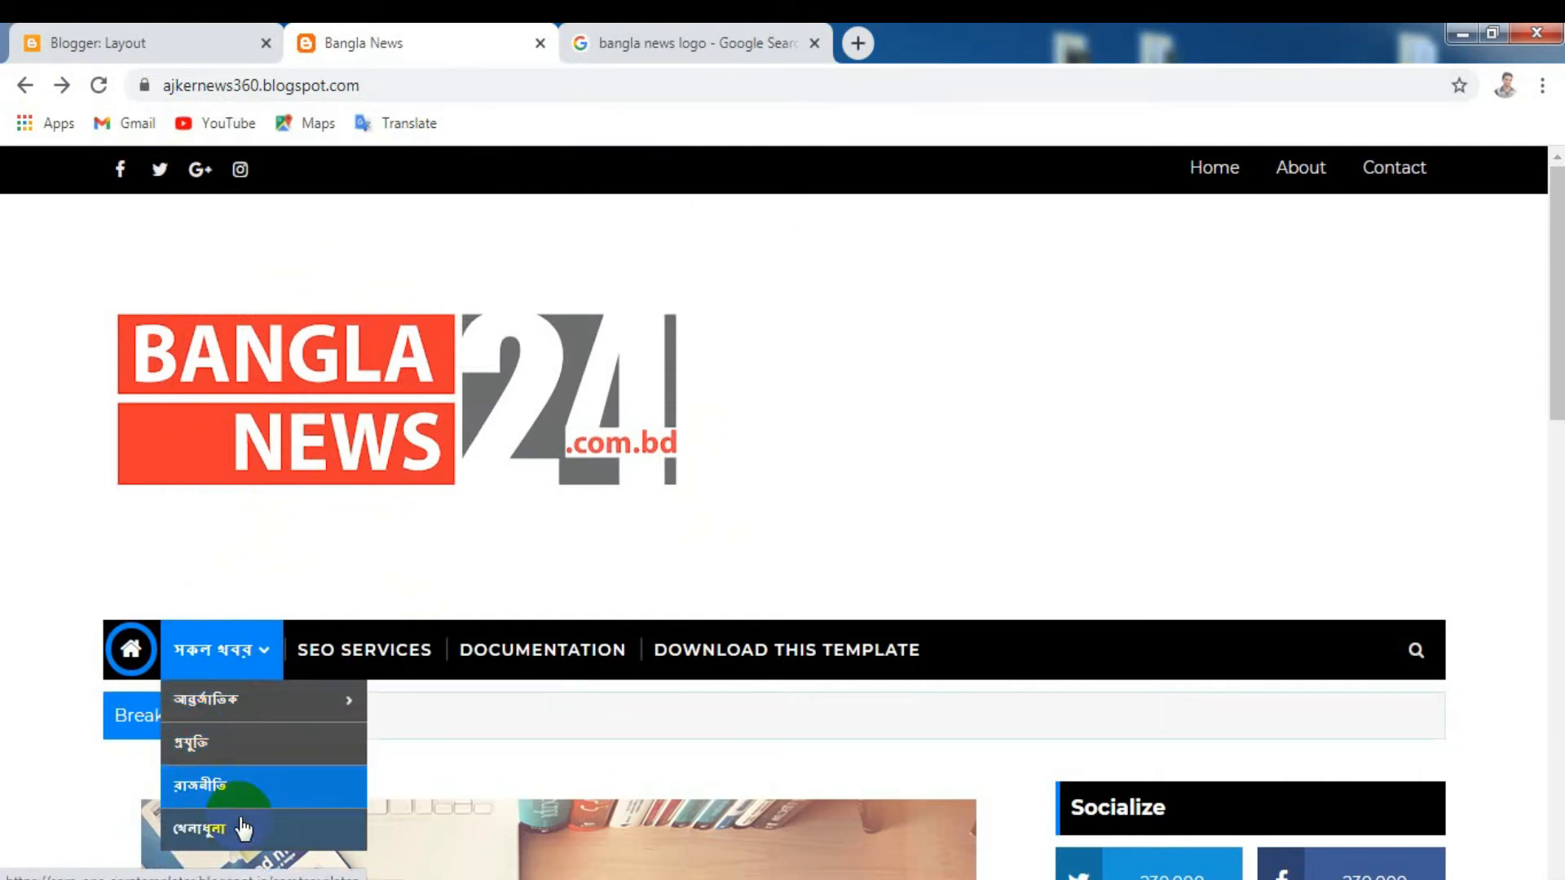
mouse_move(252, 717)
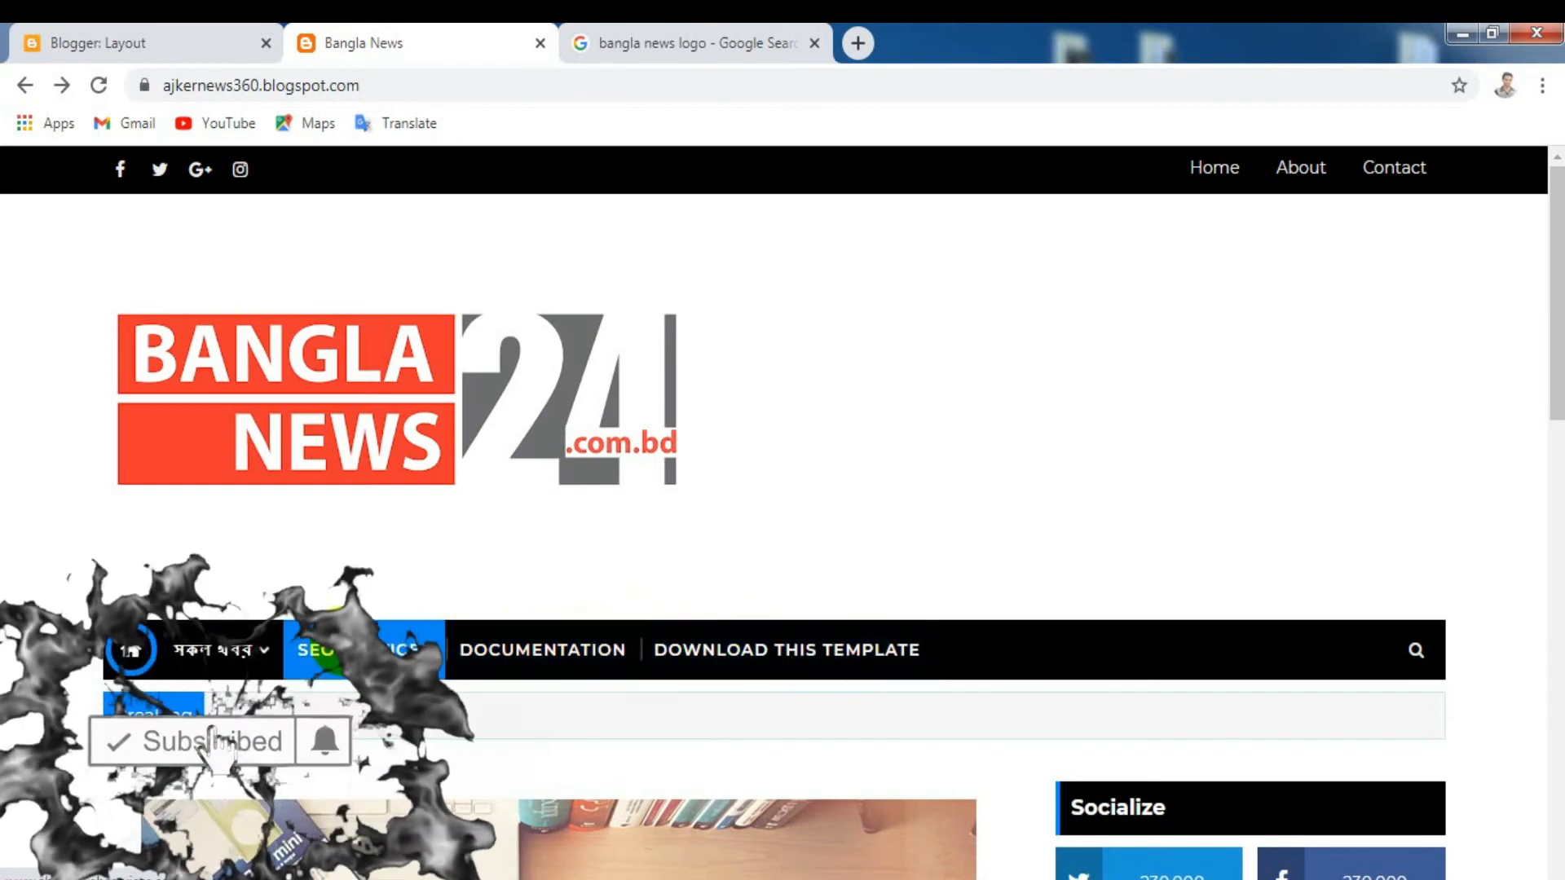
Return to the Blogger layout, reopen the Main Menu link list, and clear the URL of the Seo Services link
left_click(183, 28)
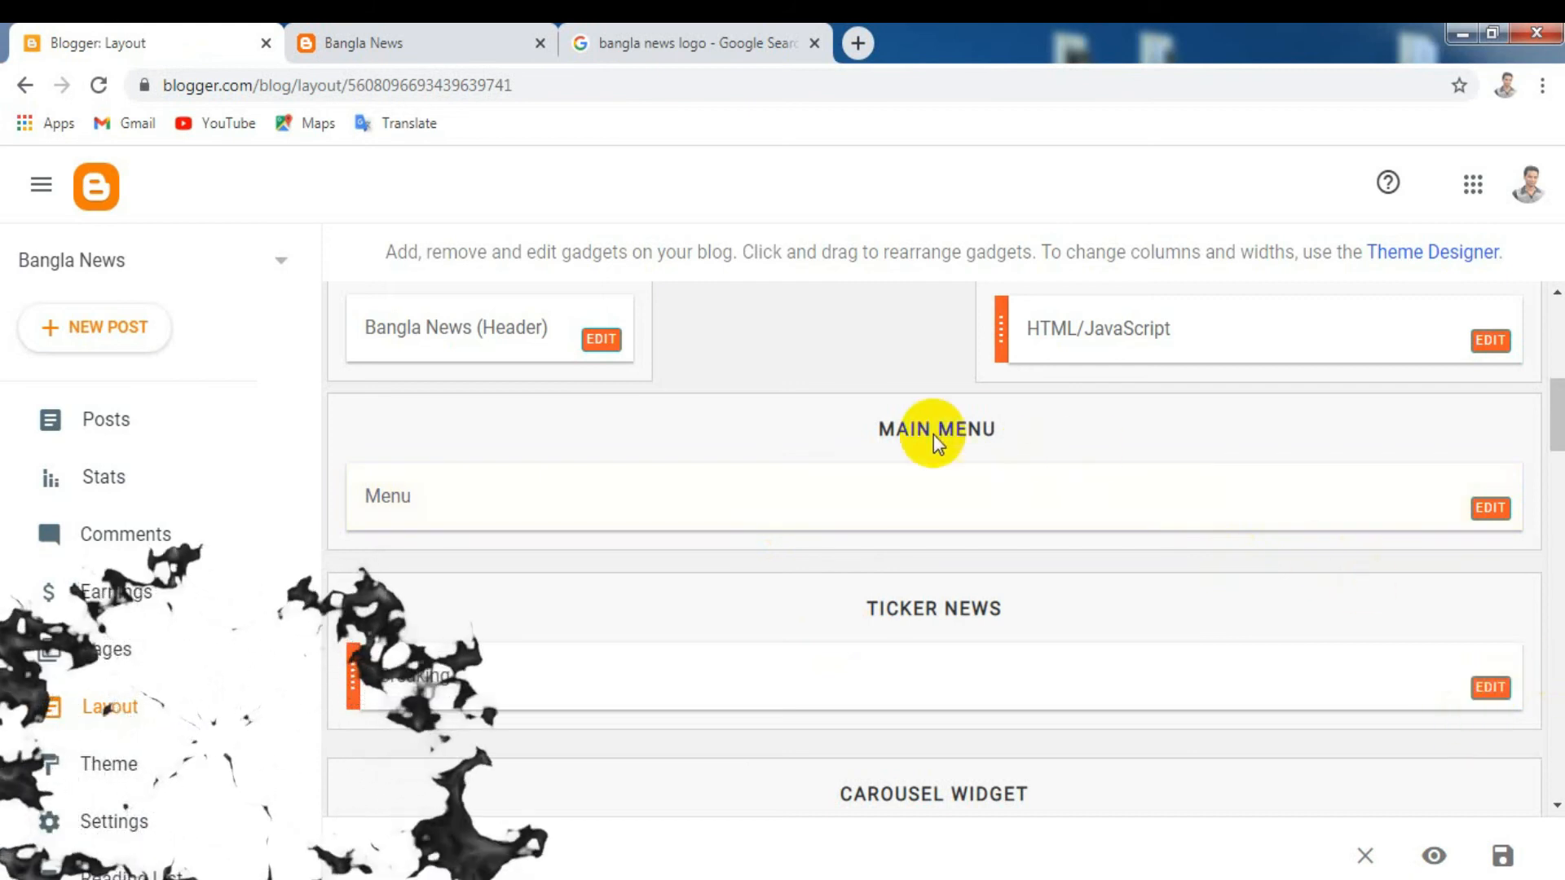
left_click(1490, 507)
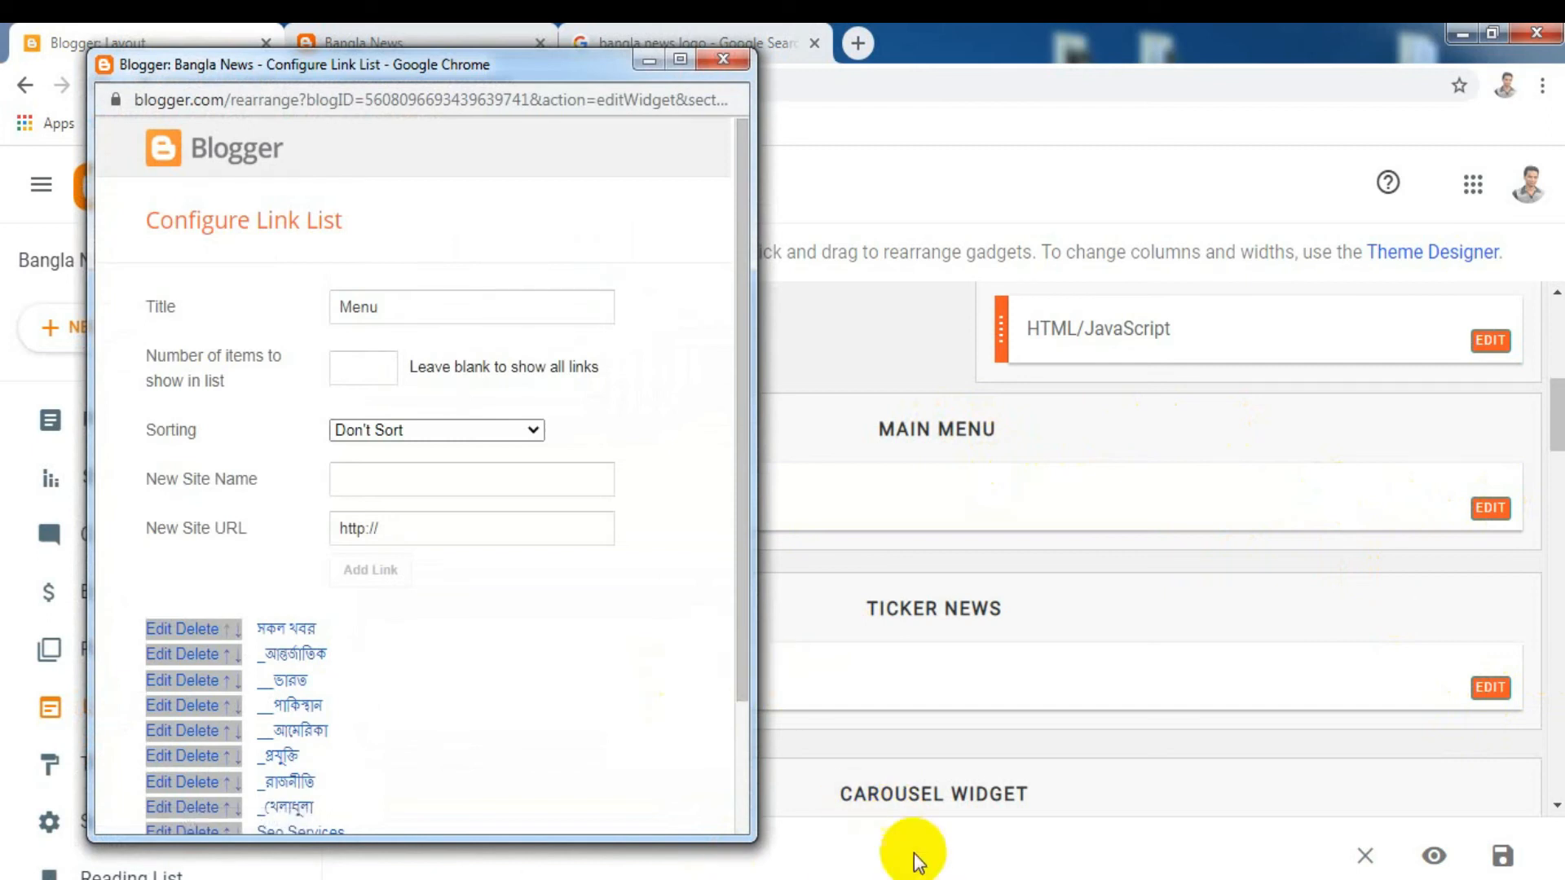
left_click(923, 879)
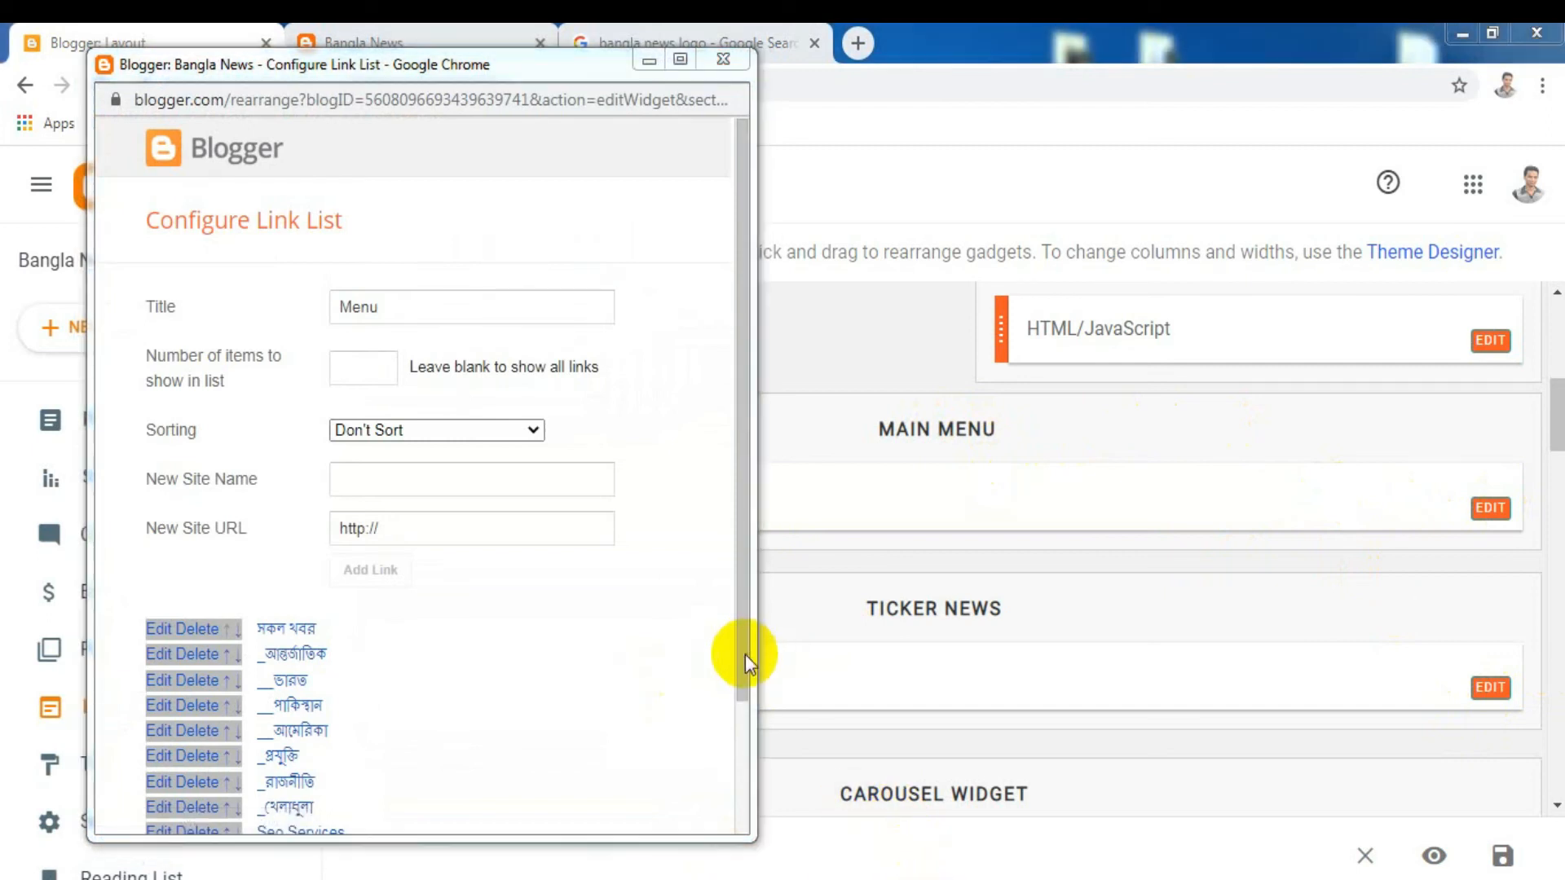
left_click_drag(741, 655, 753, 815)
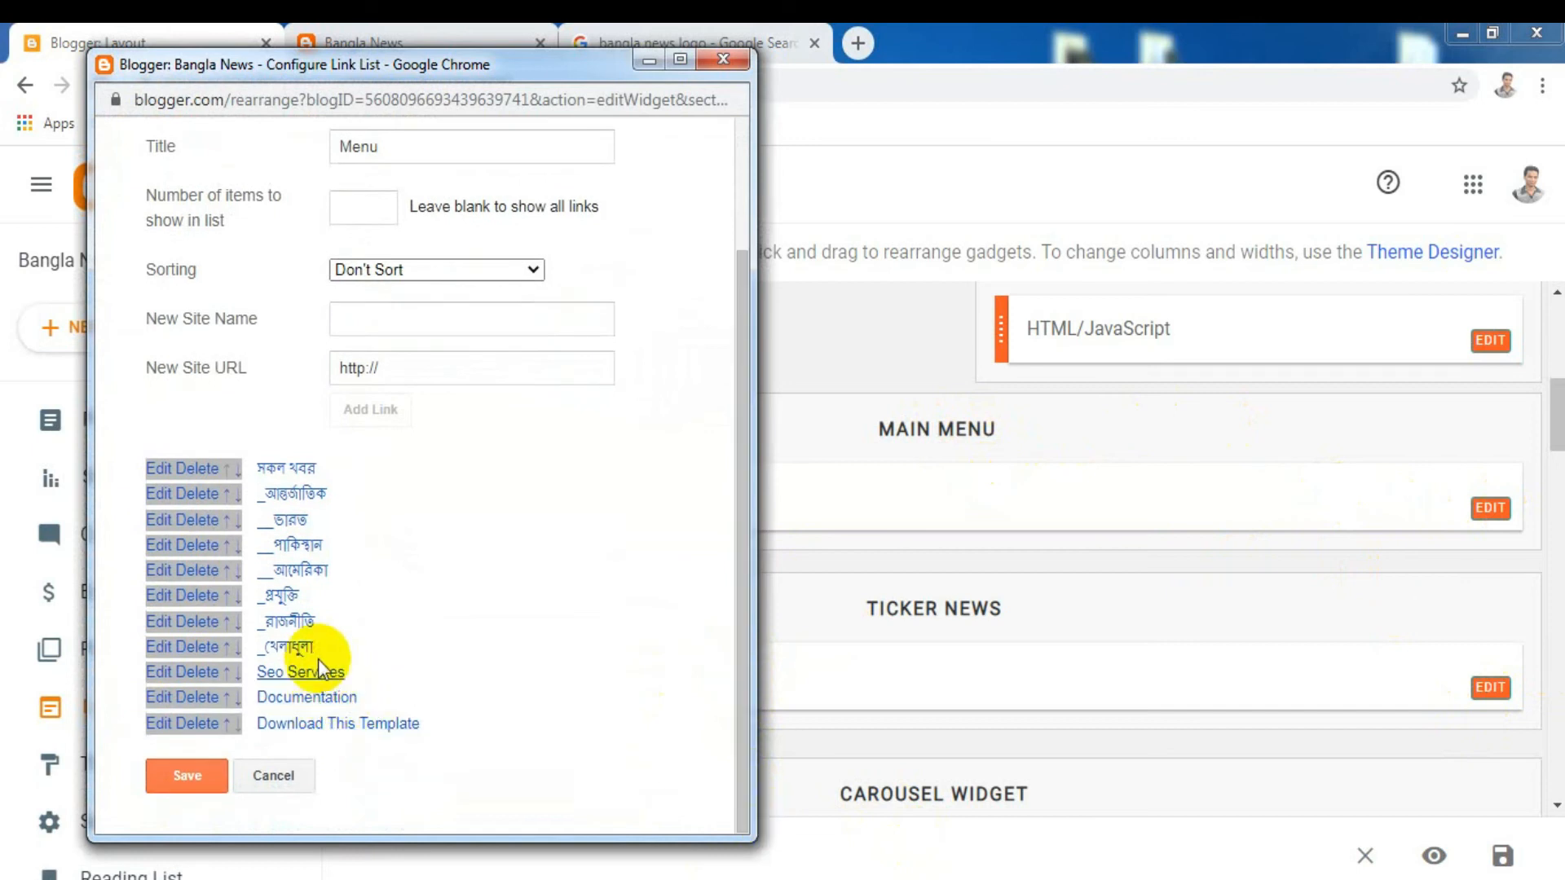
left_click(155, 675)
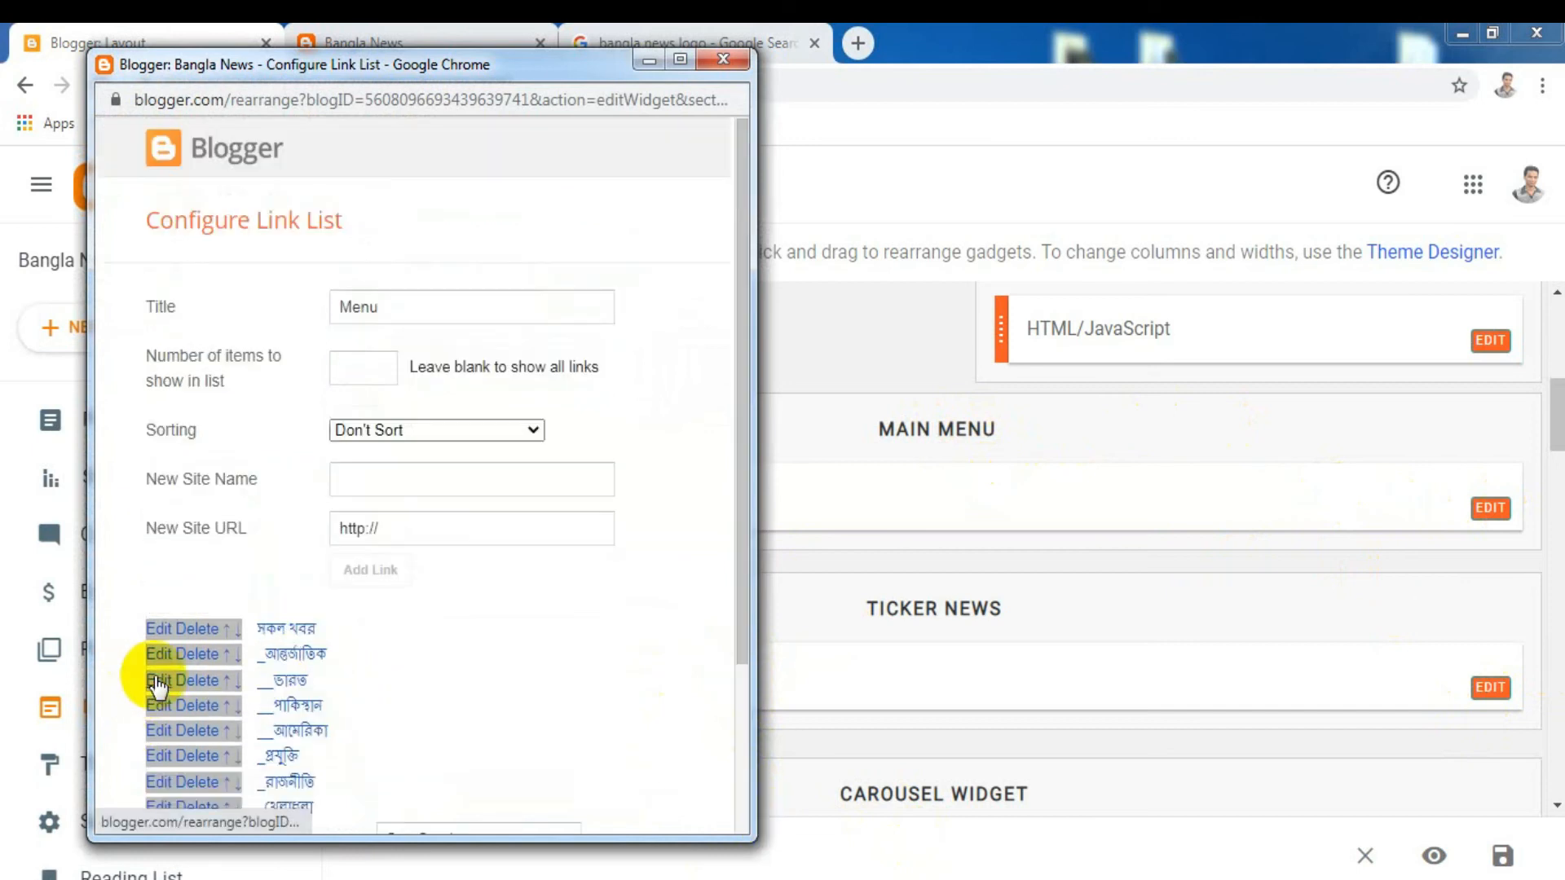
left_click_drag(749, 571, 736, 786)
left_click(399, 670)
left_click_drag(399, 670, 603, 676)
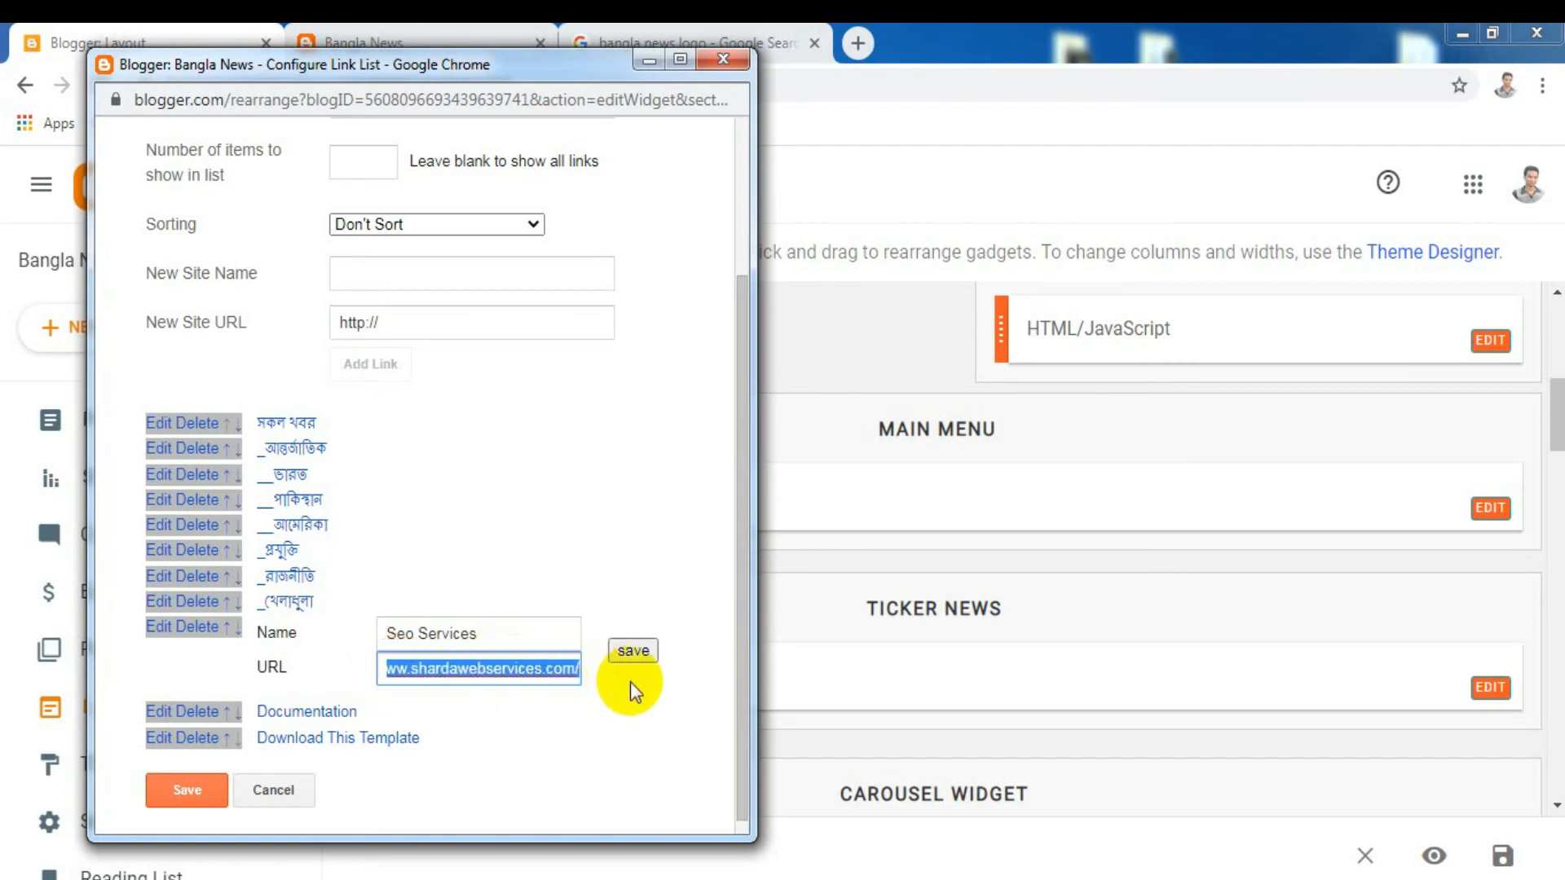
key("BackSpace")
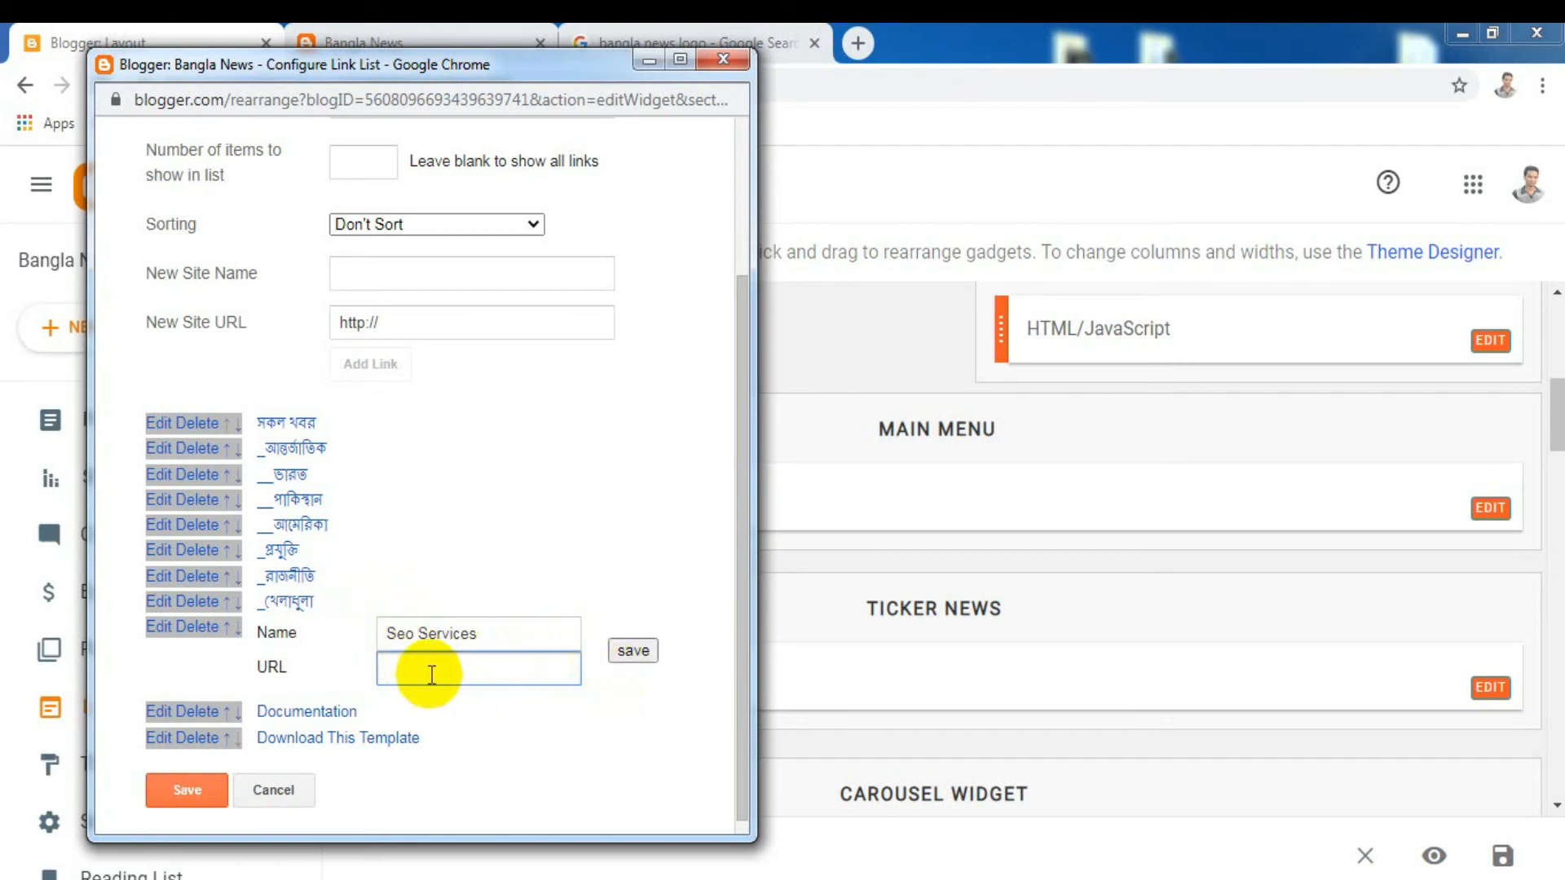
Replace the Seo Services link's name with "বিনোদন" and save that link entry
left_click_drag(389, 632, 497, 636)
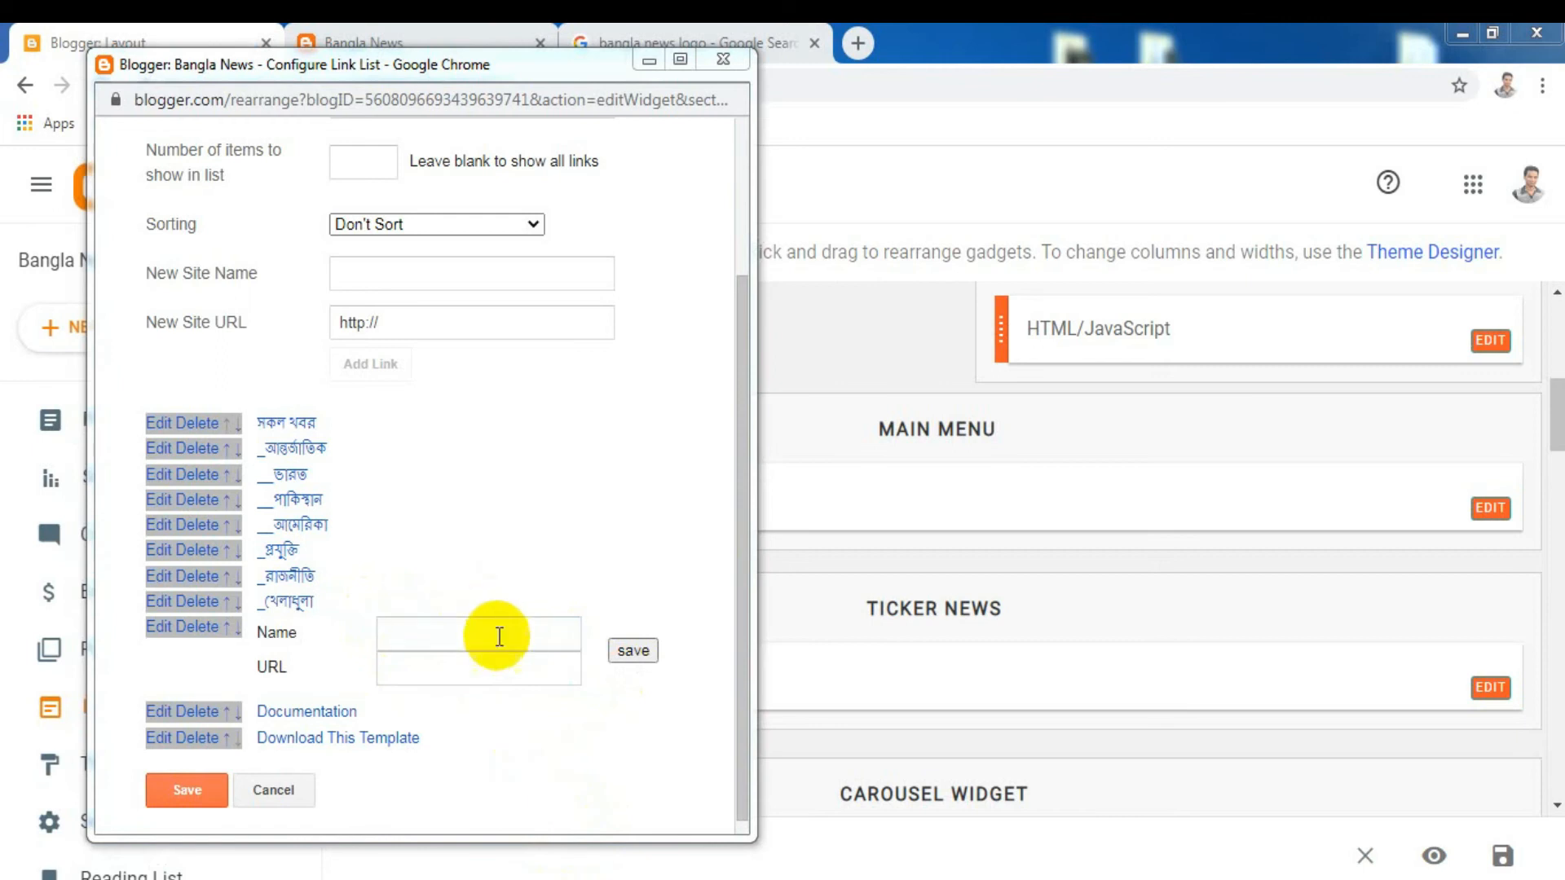
type("ni")
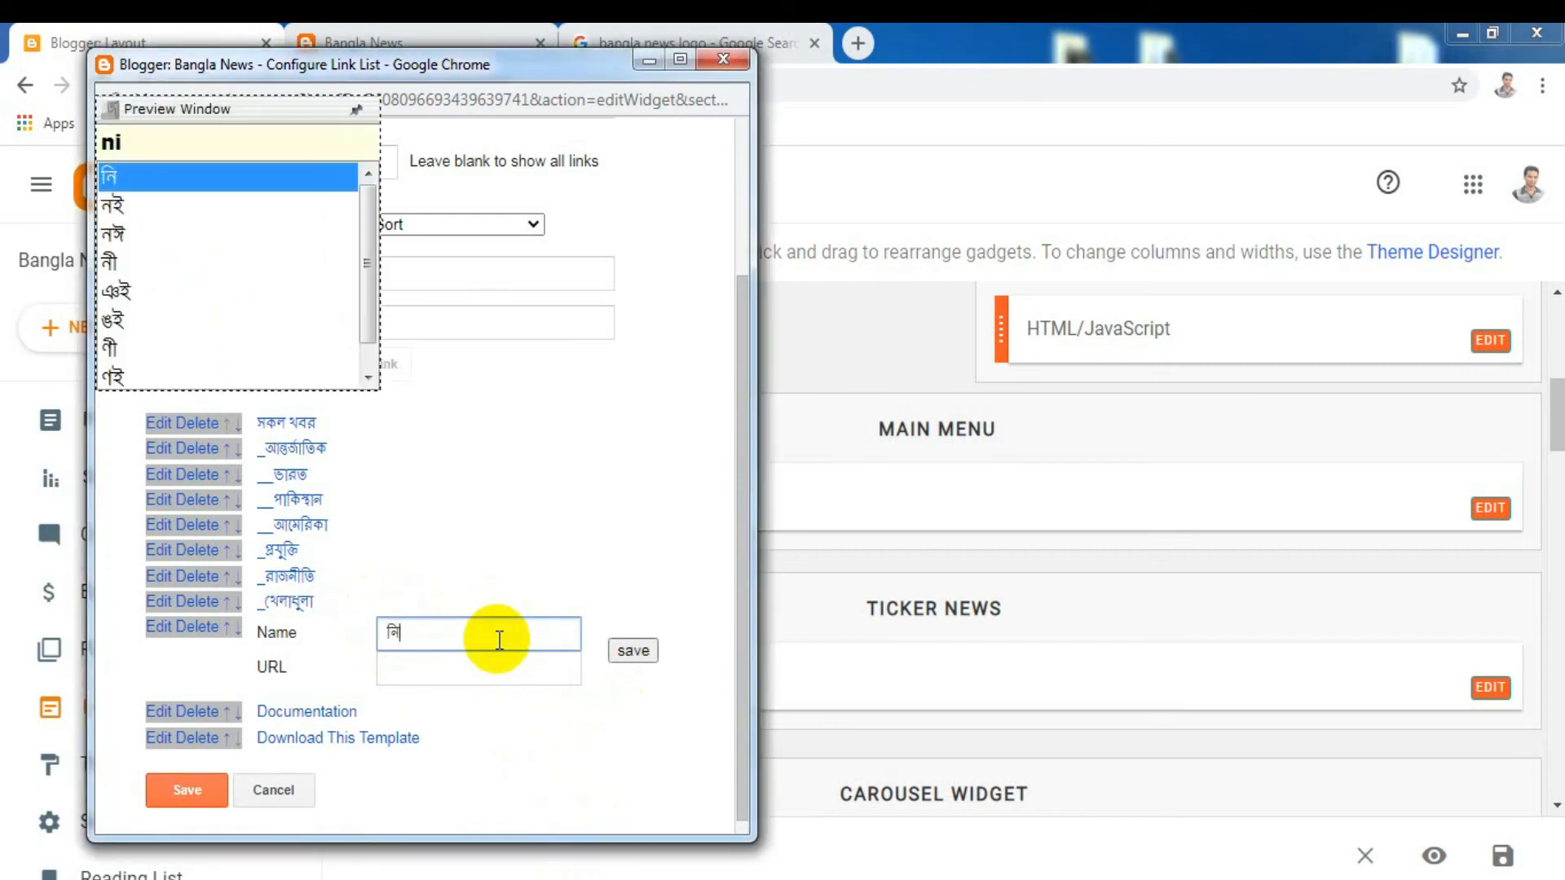
key("BackSpace")
key("BackSpace")
type("binodon")
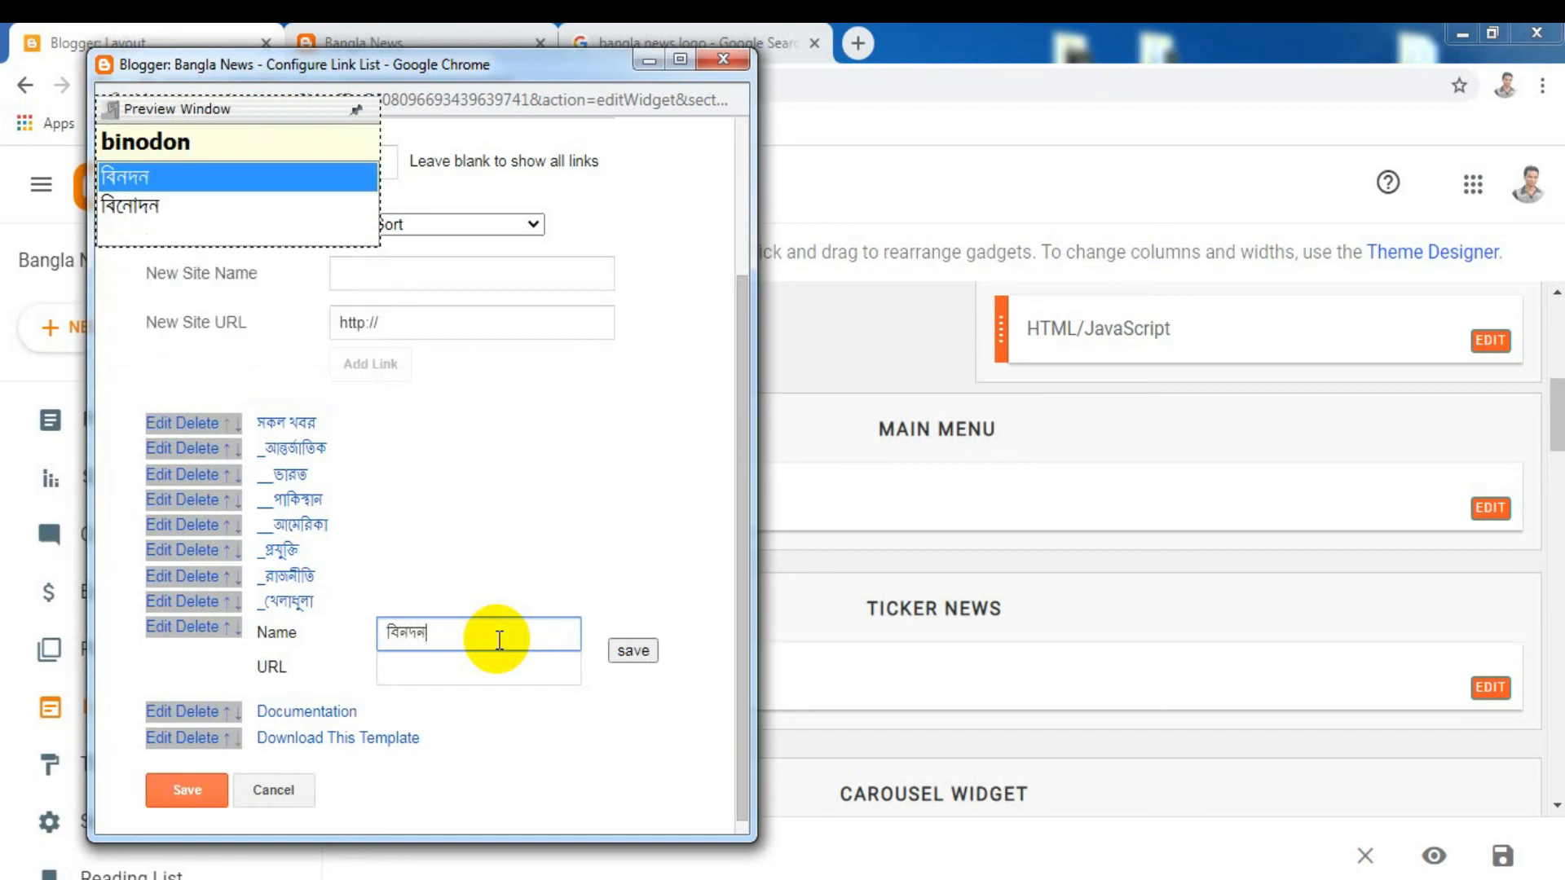
key("Down")
key("space")
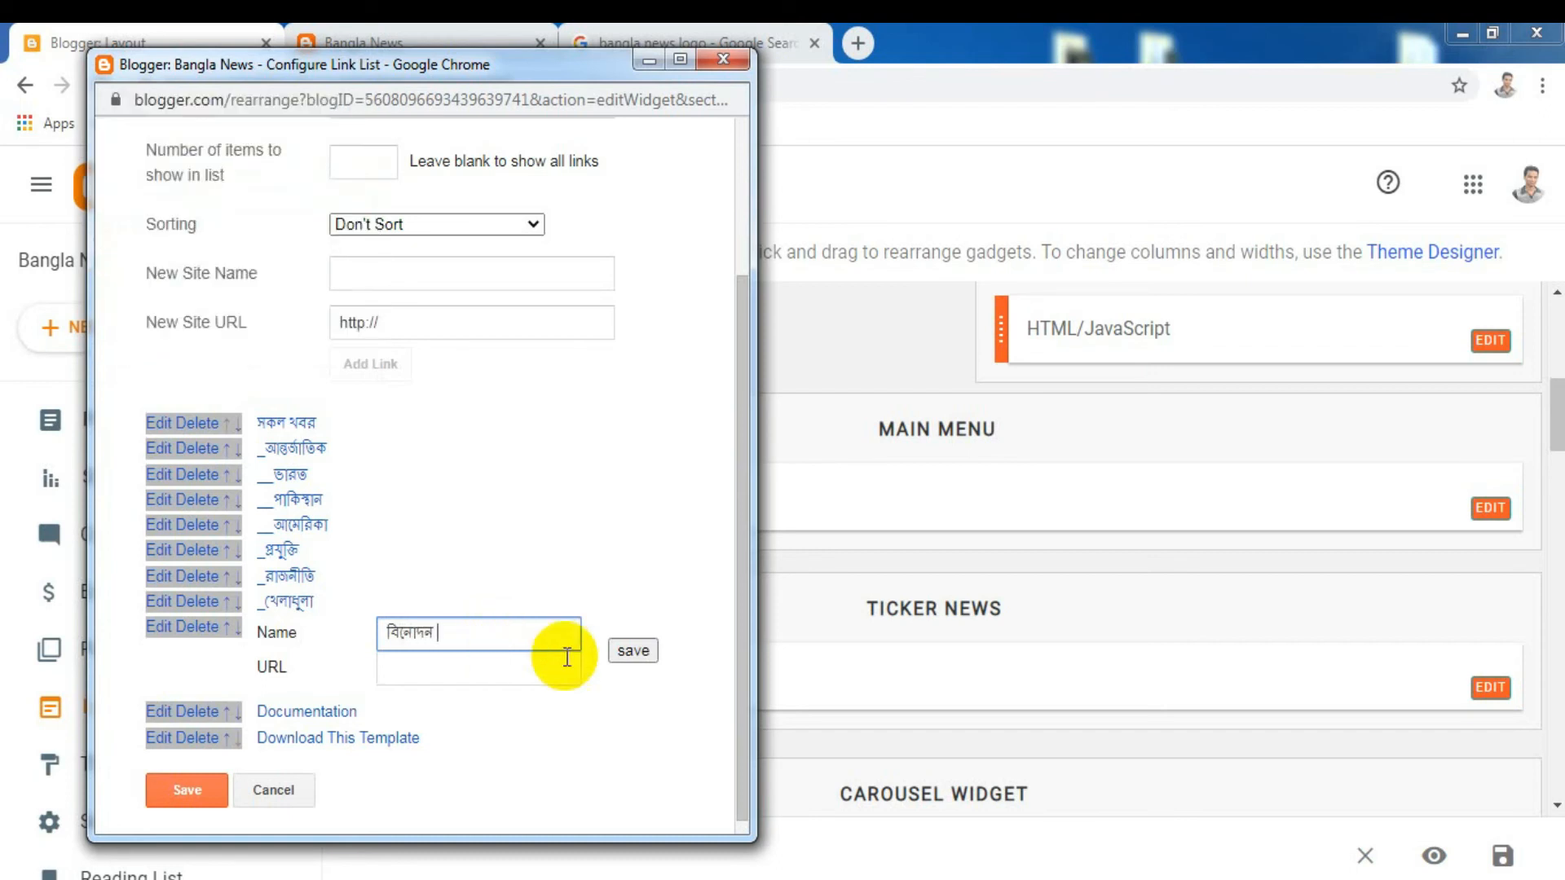
left_click(629, 656)
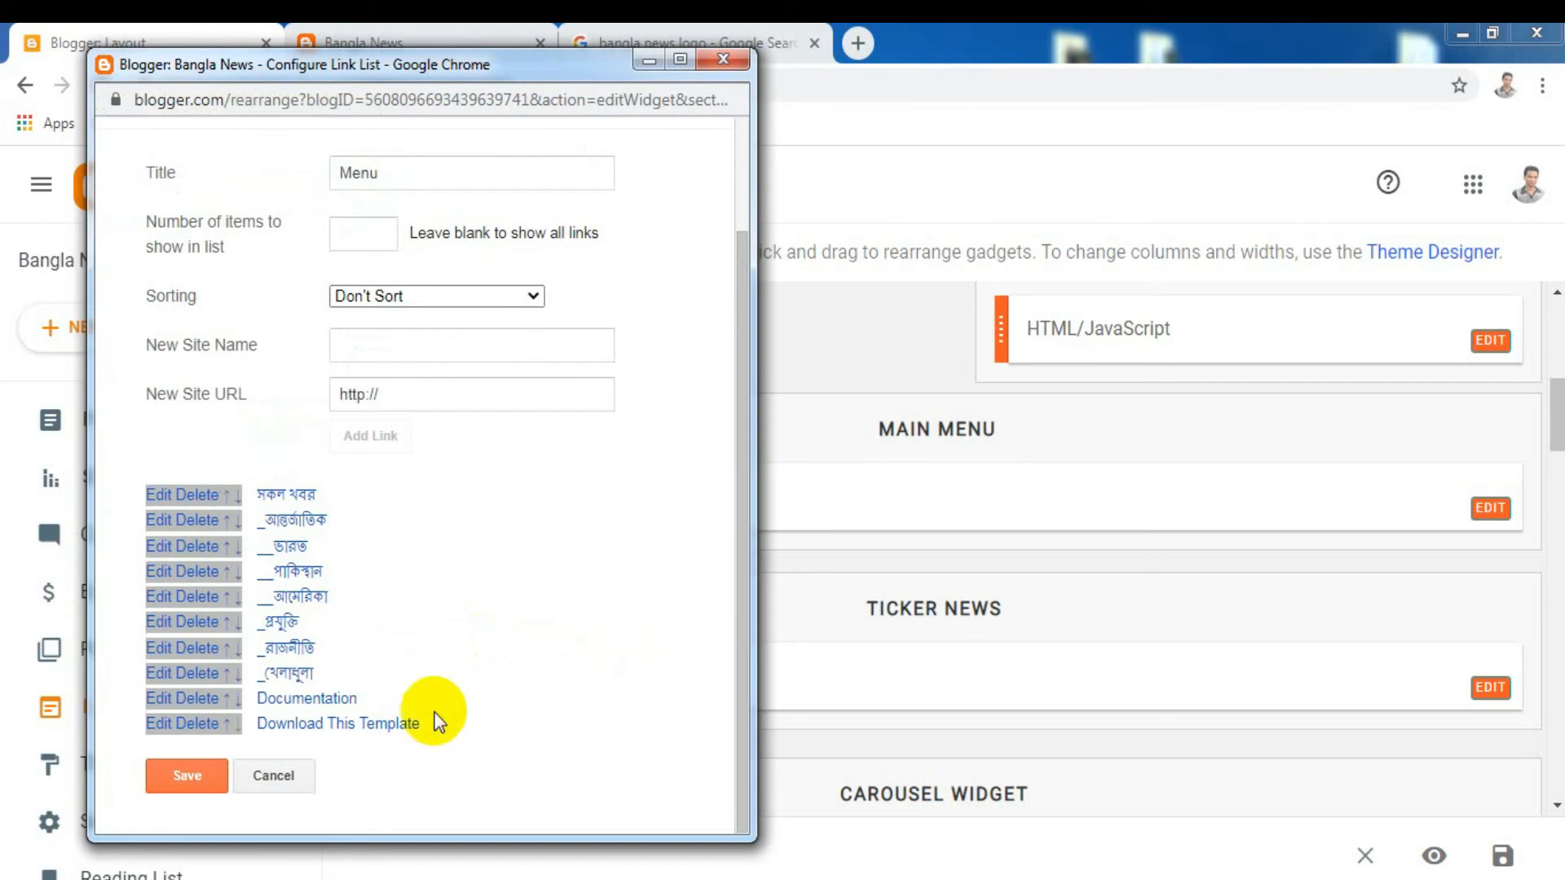
Open the Documentation link for editing and clear its URL
scroll(204, 692, "up", 2)
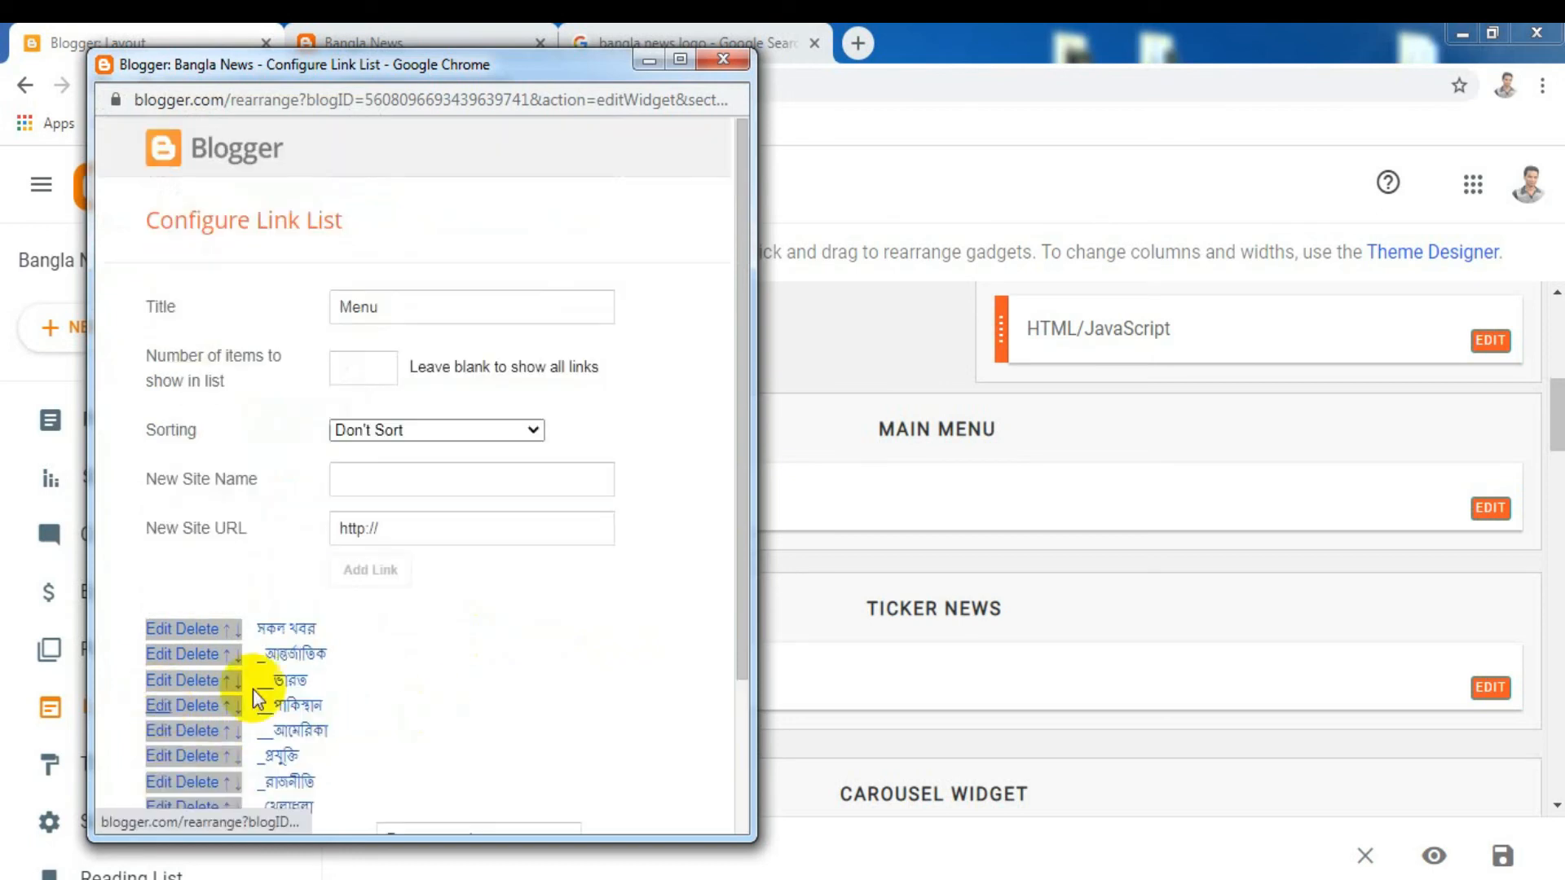
left_click_drag(742, 548, 744, 740)
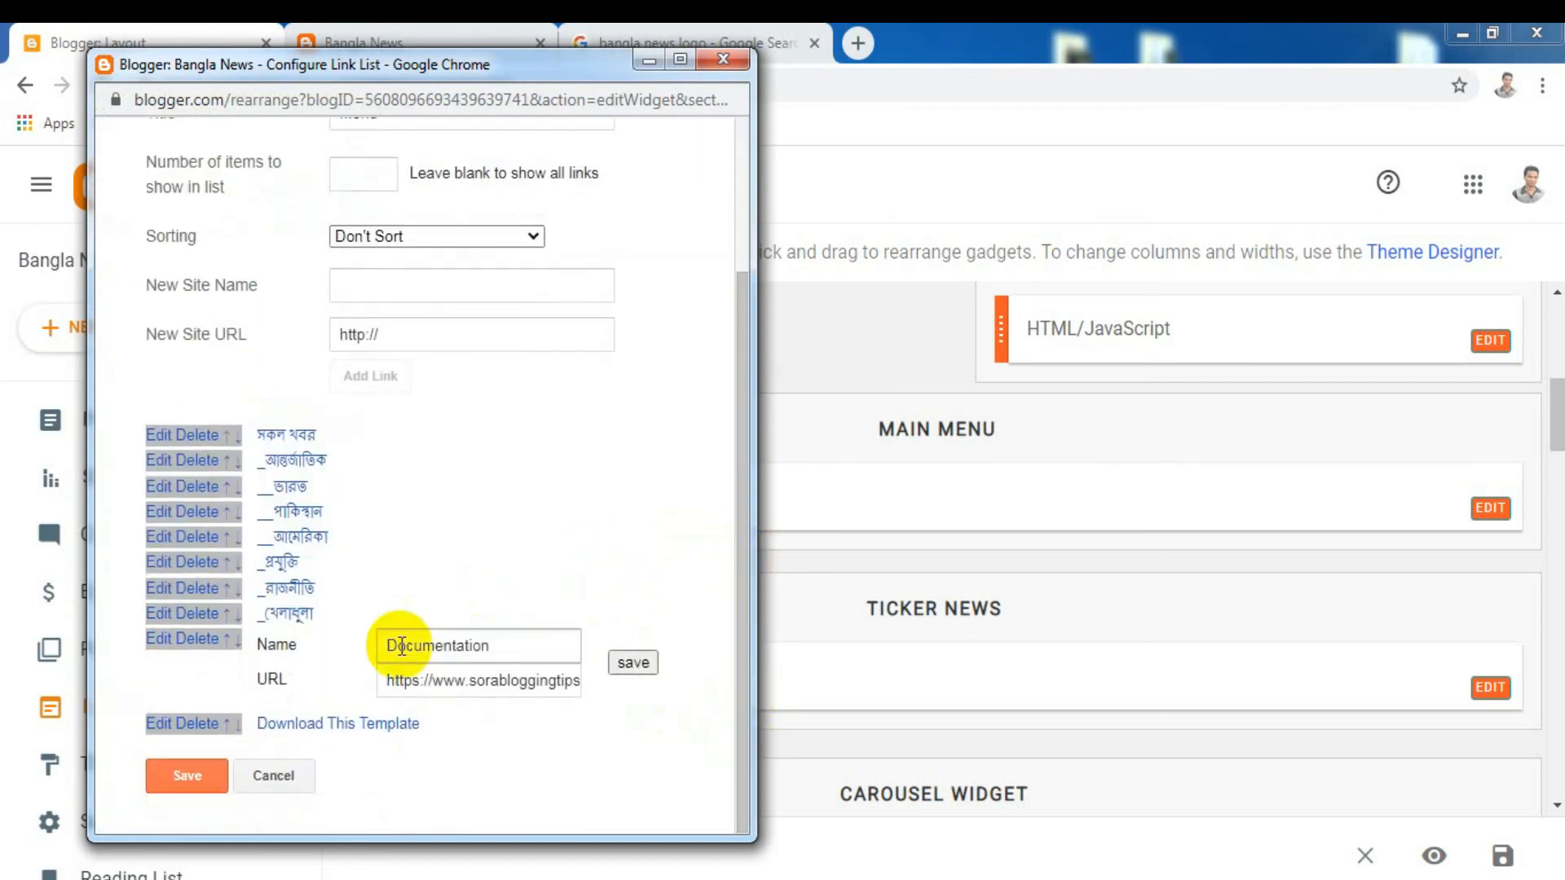
left_click(404, 676)
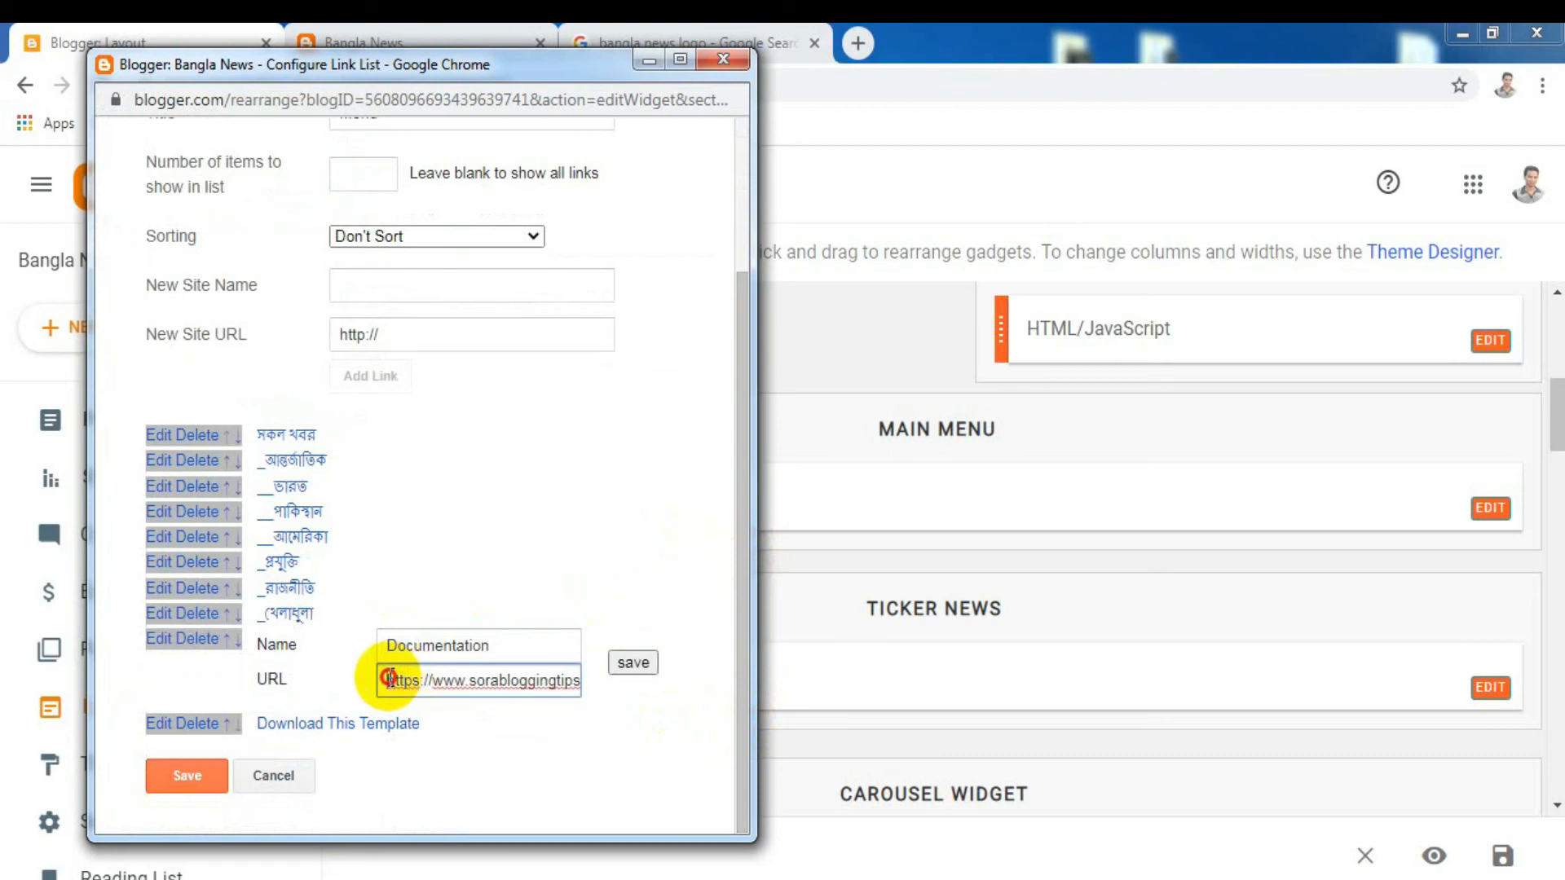
left_click_drag(389, 678, 713, 697)
key("BackSpace")
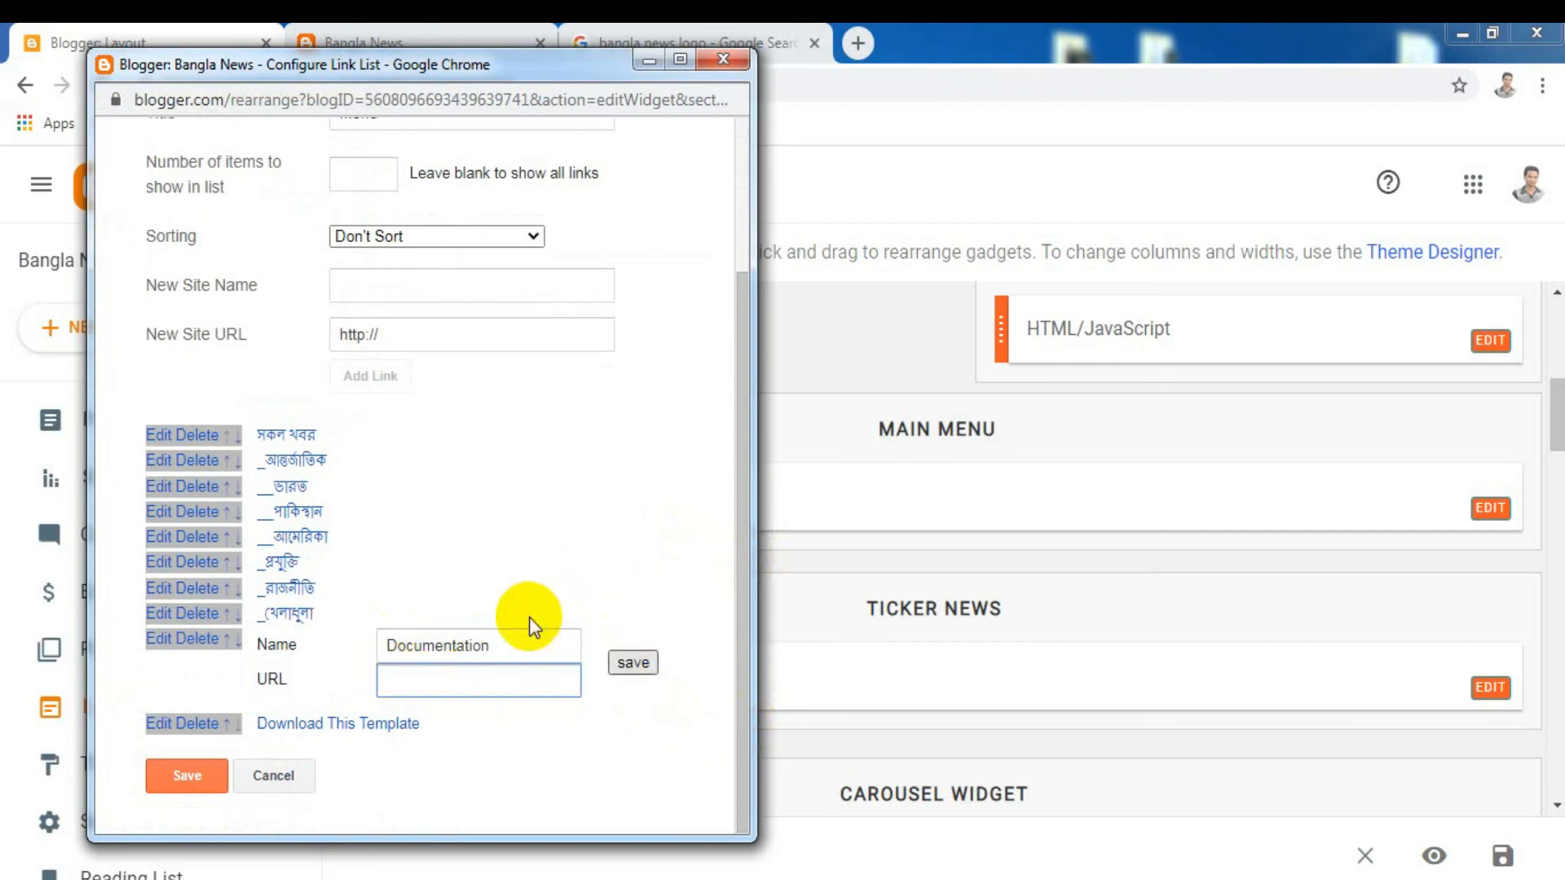
Replace the Documentation link's name with "স্বাস্থ্যসেবা" and save that link entry
left_click_drag(501, 644, 303, 650)
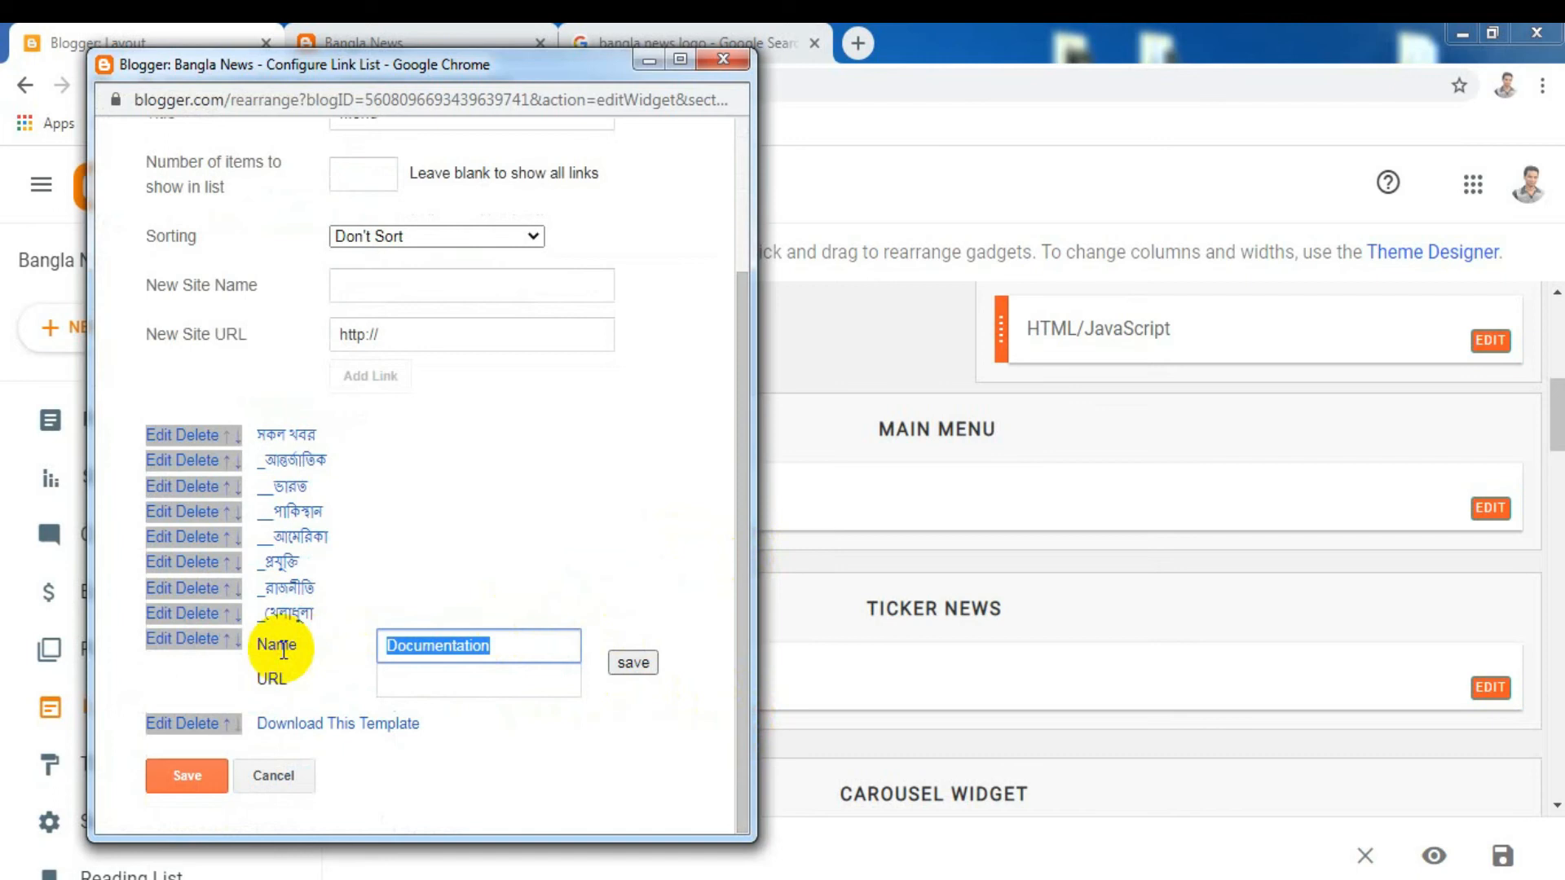
key("BackSpace")
type("sast")
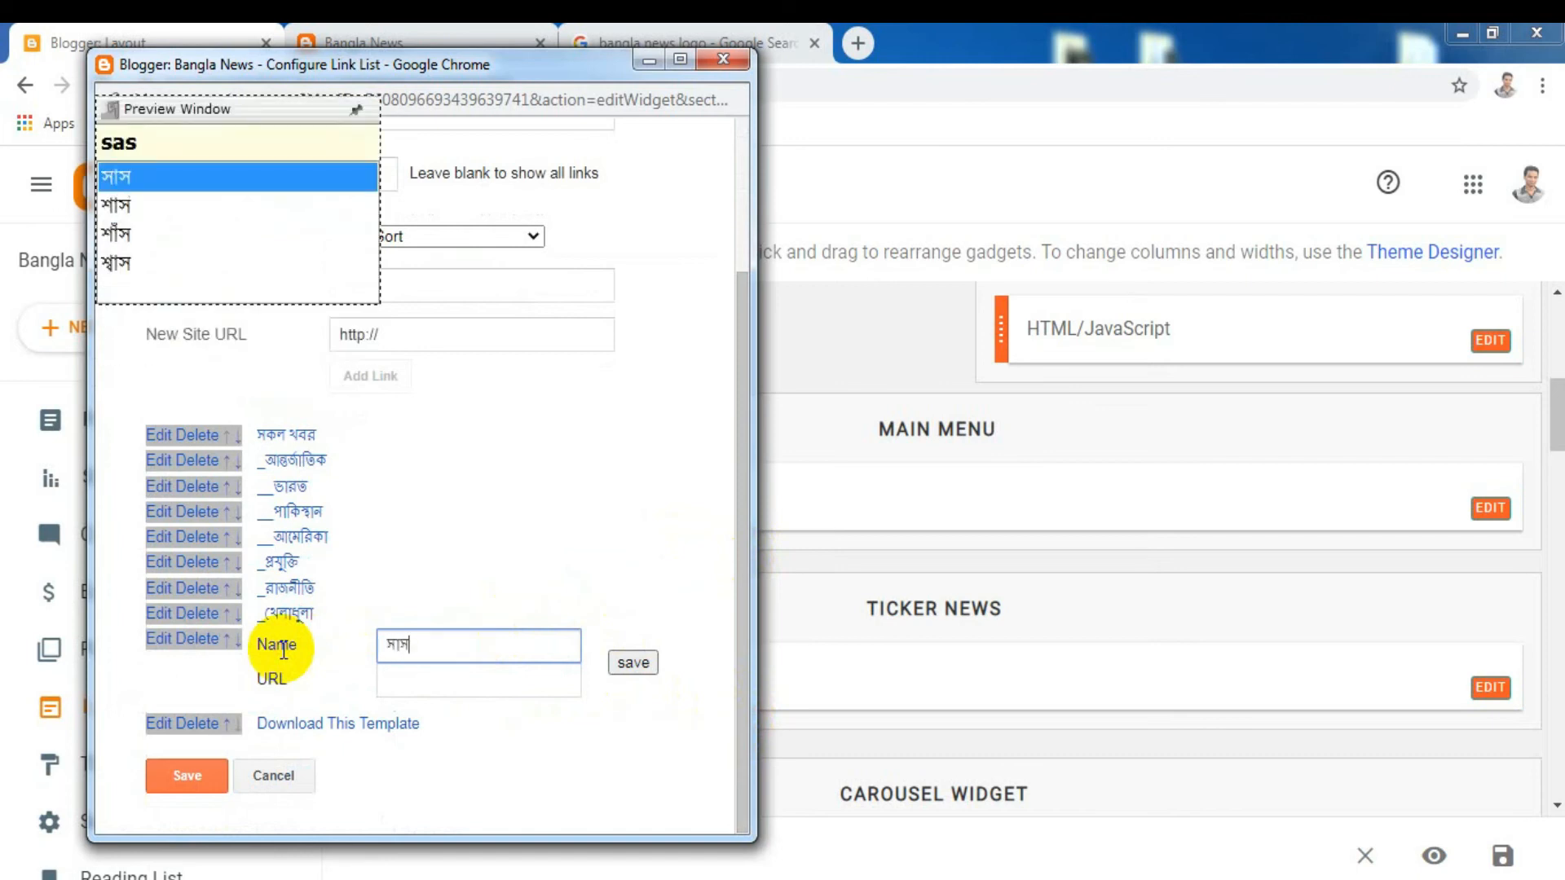
type("hoseba")
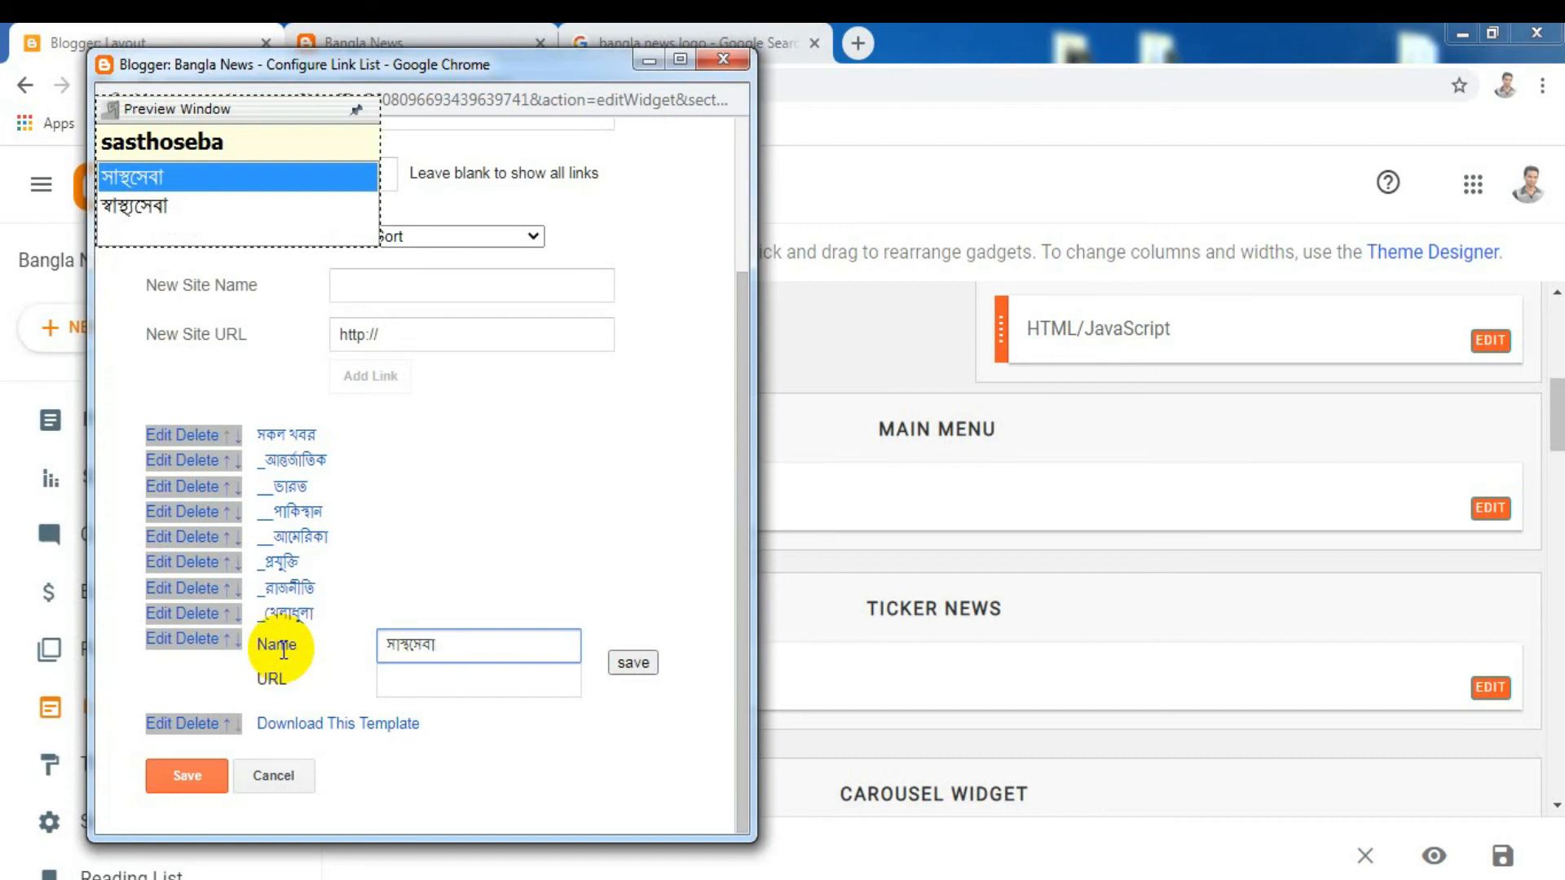
key("Down")
key("Return")
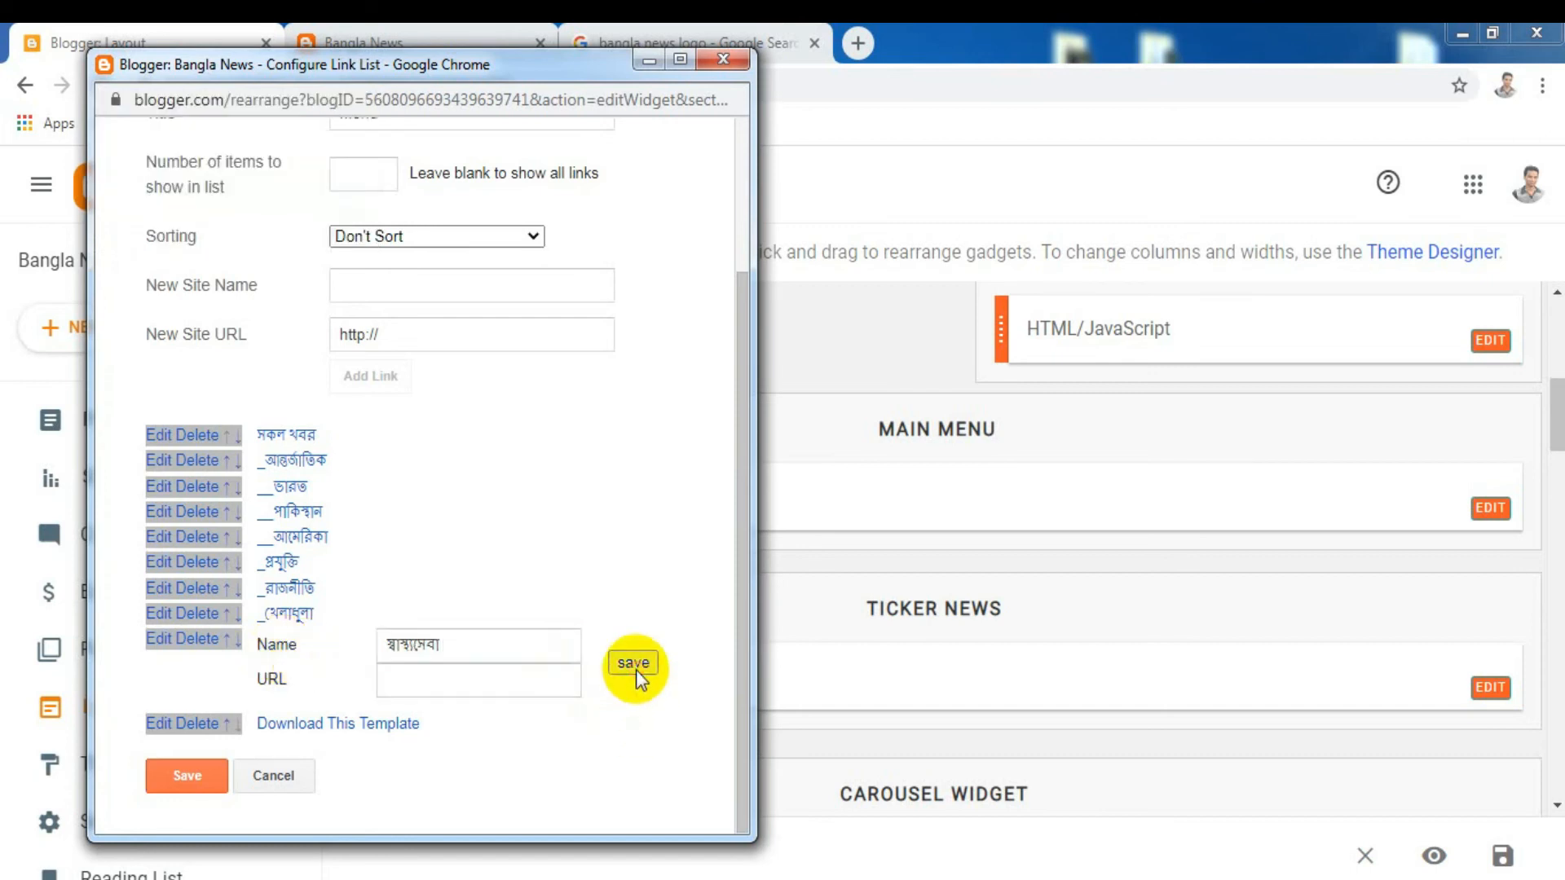
left_click(634, 665)
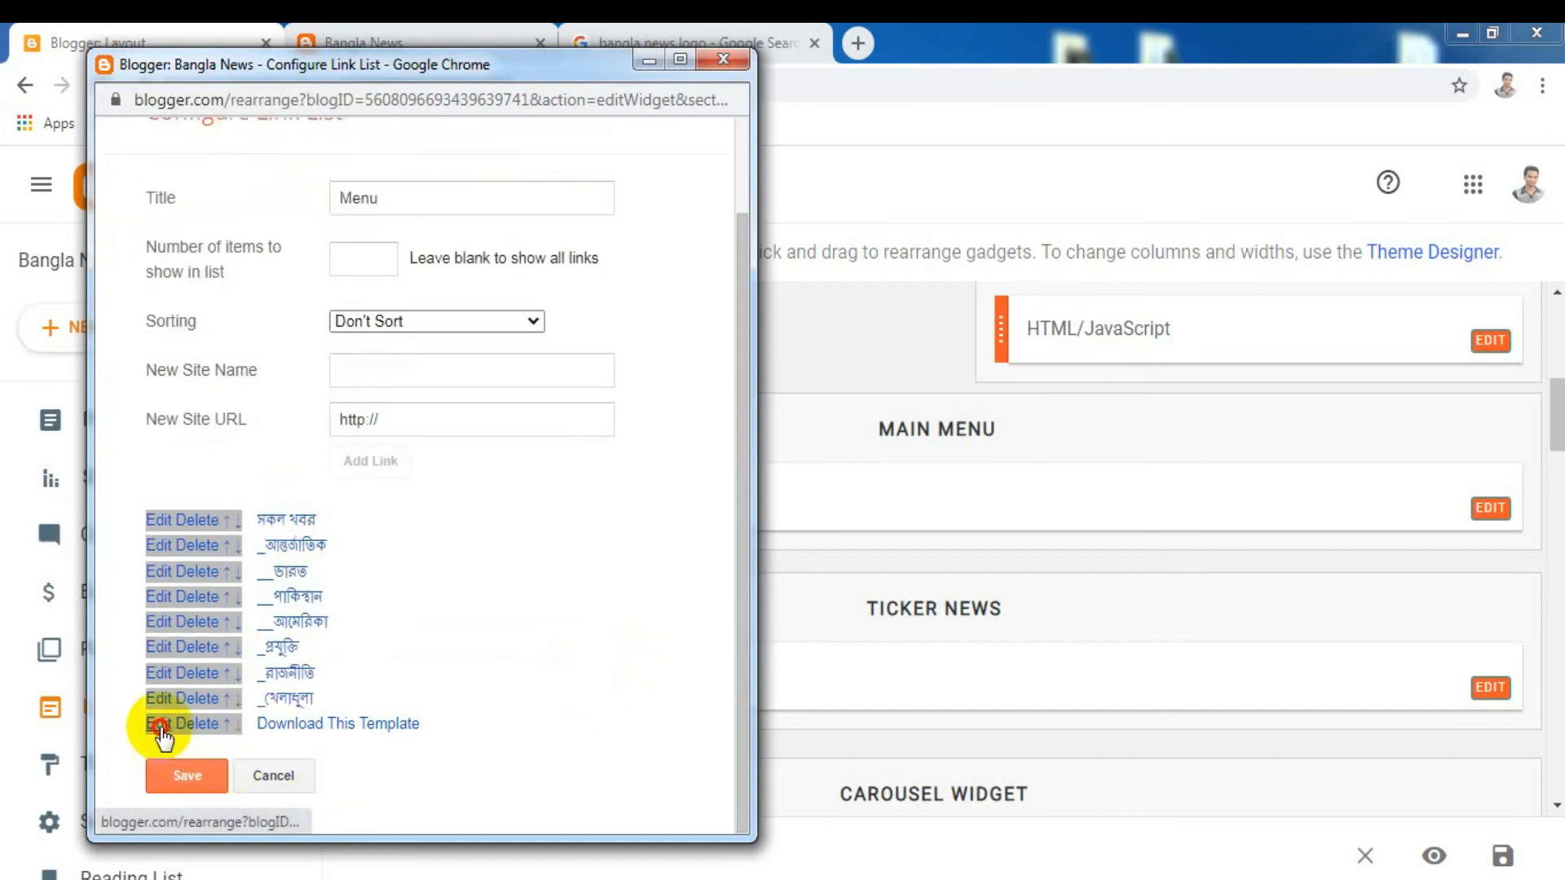
Open the Download This Template link for editing and clear its URL
scroll(164, 726, "up", 2)
left_click_drag(744, 593, 740, 771)
left_click_drag(406, 711, 389, 709)
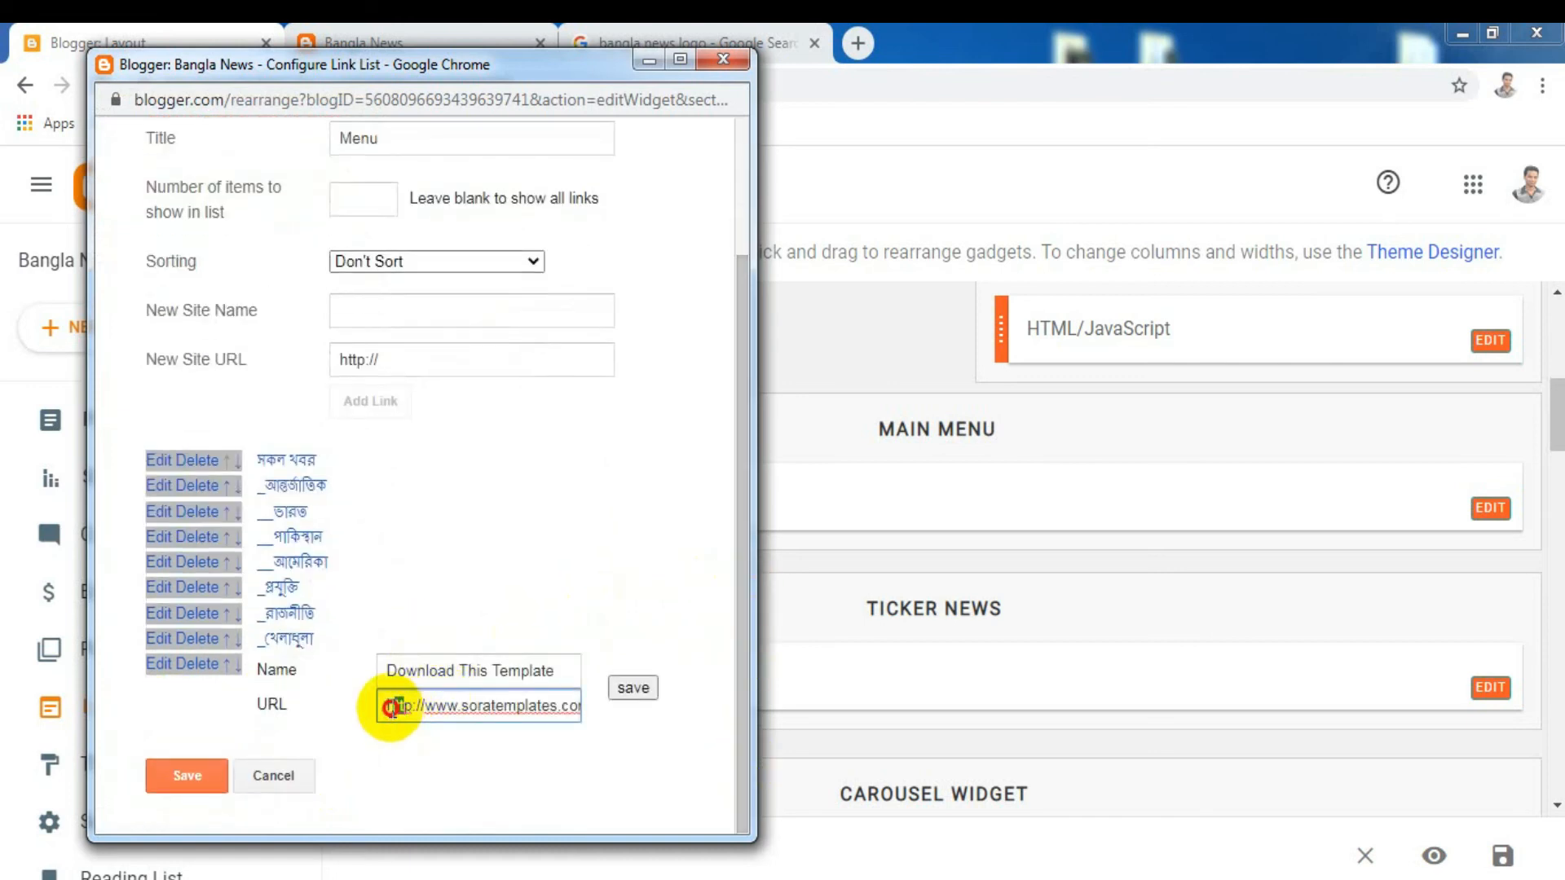
triple_click(542, 703)
key("BackSpace")
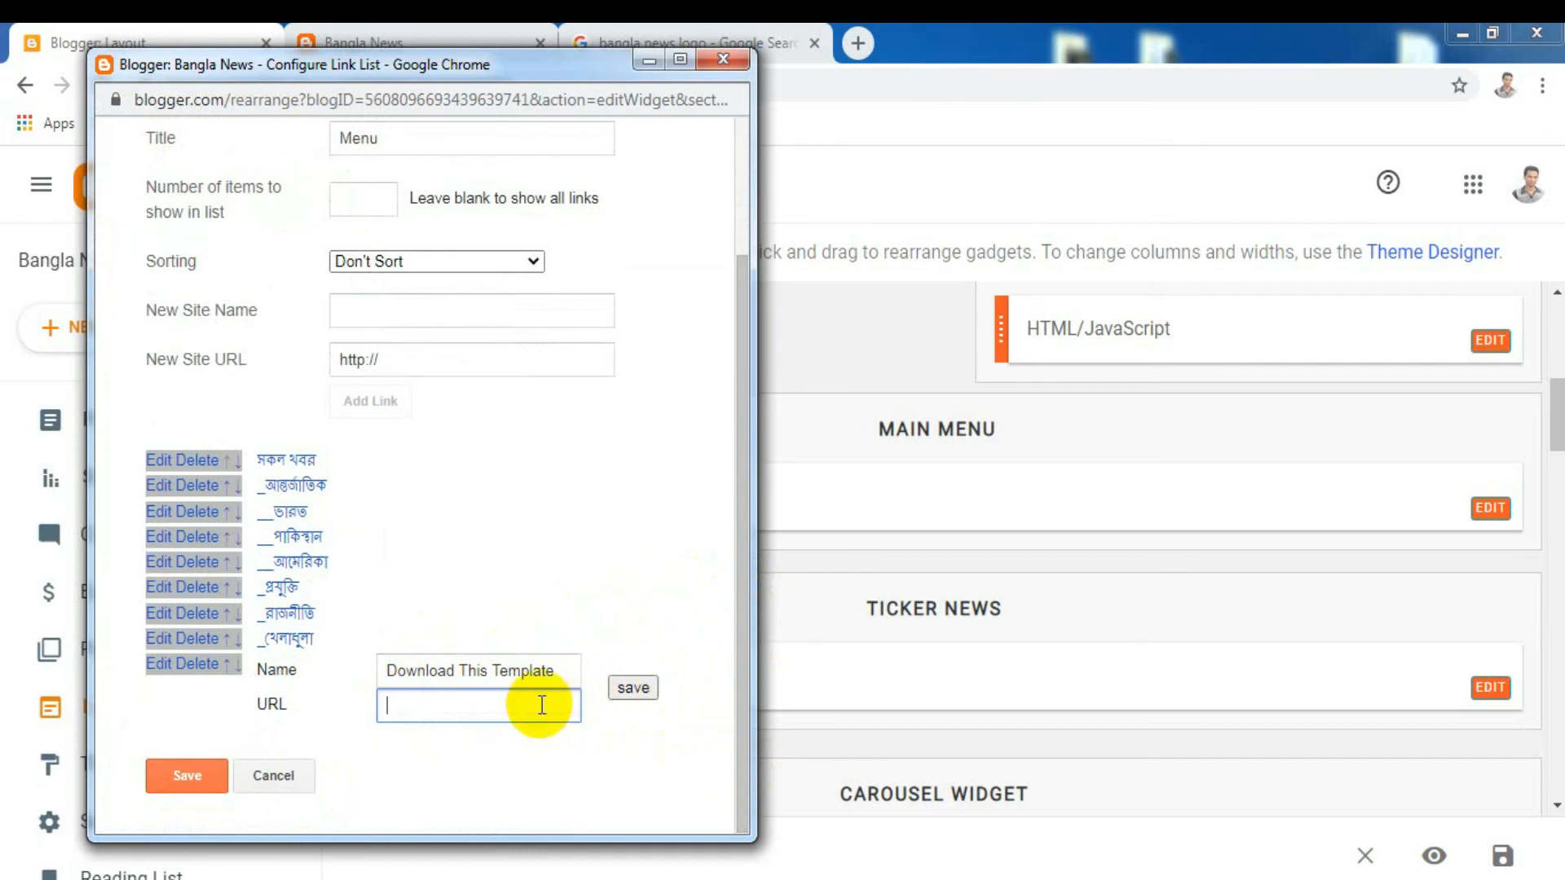
Clear the Download This Template link's name
left_click_drag(565, 667, 353, 648)
key("BackSpace")
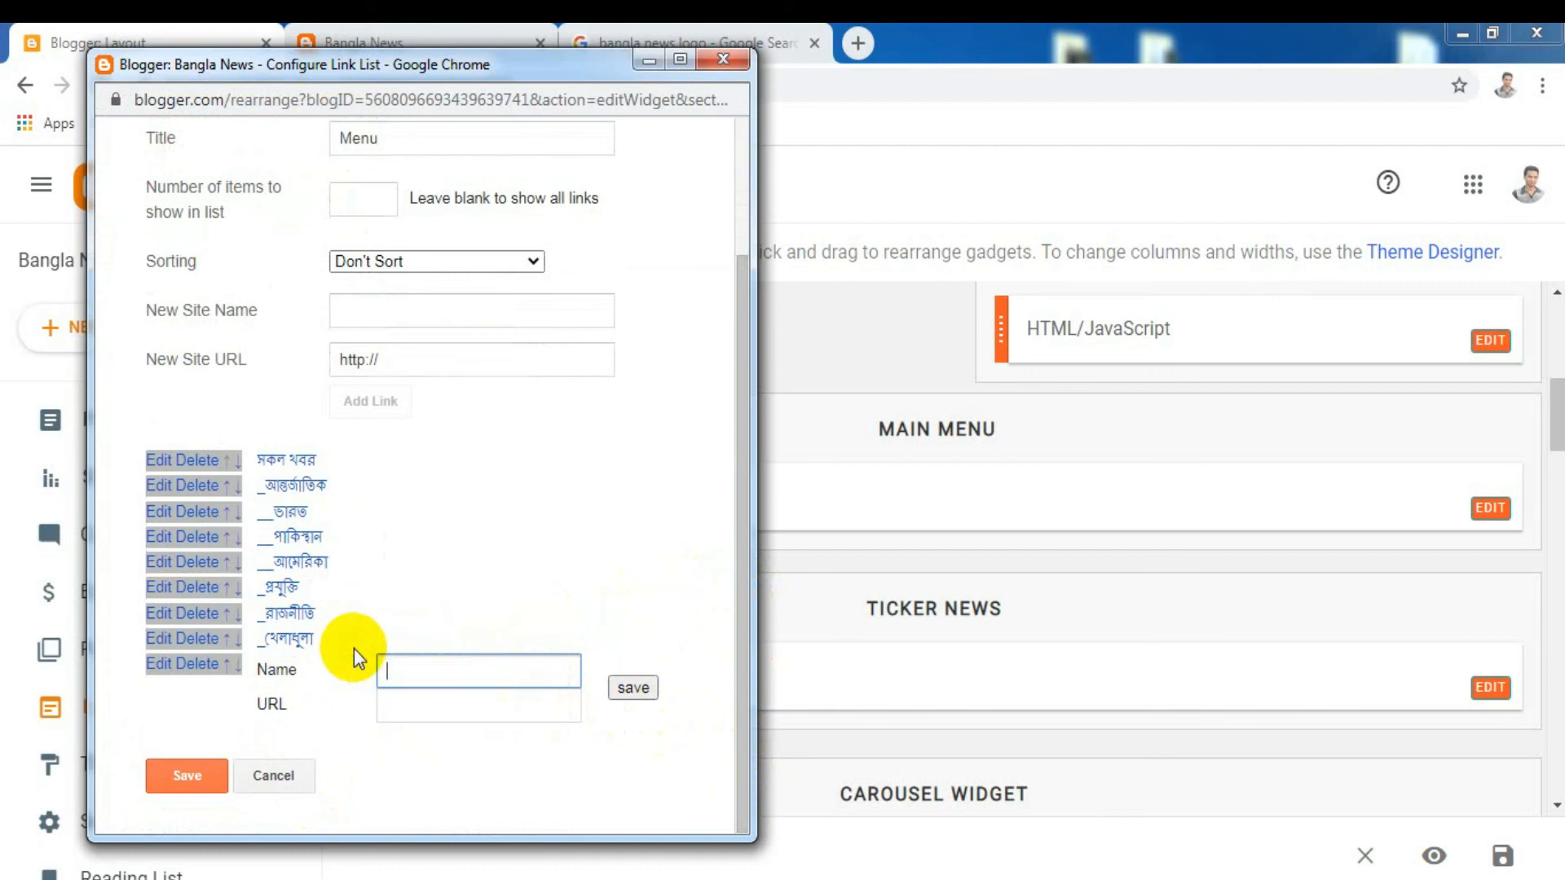
type("lifs")
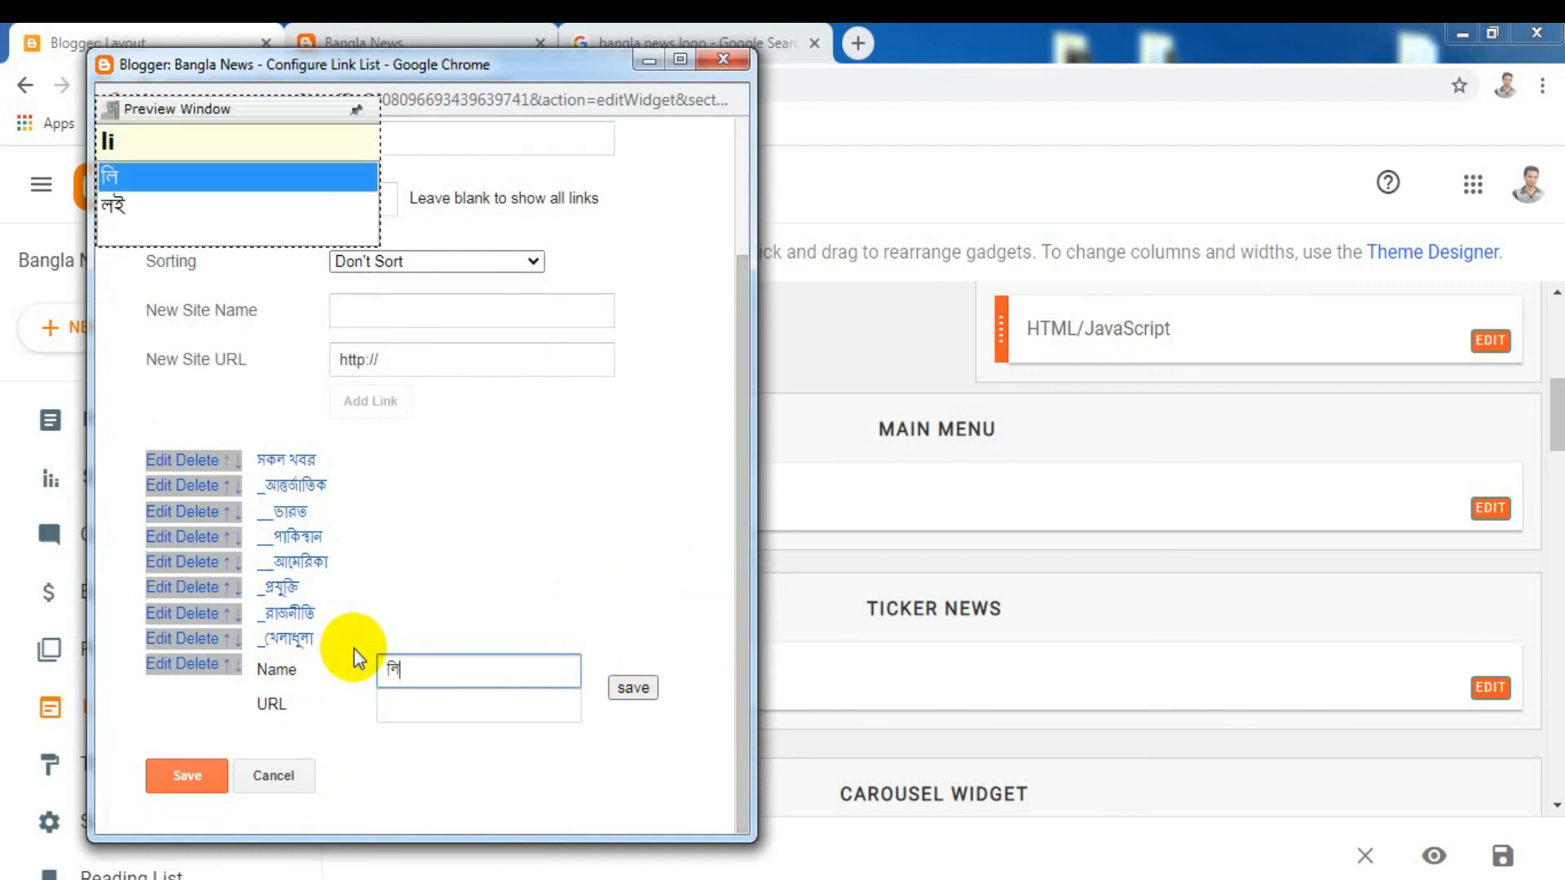
type("tyle")
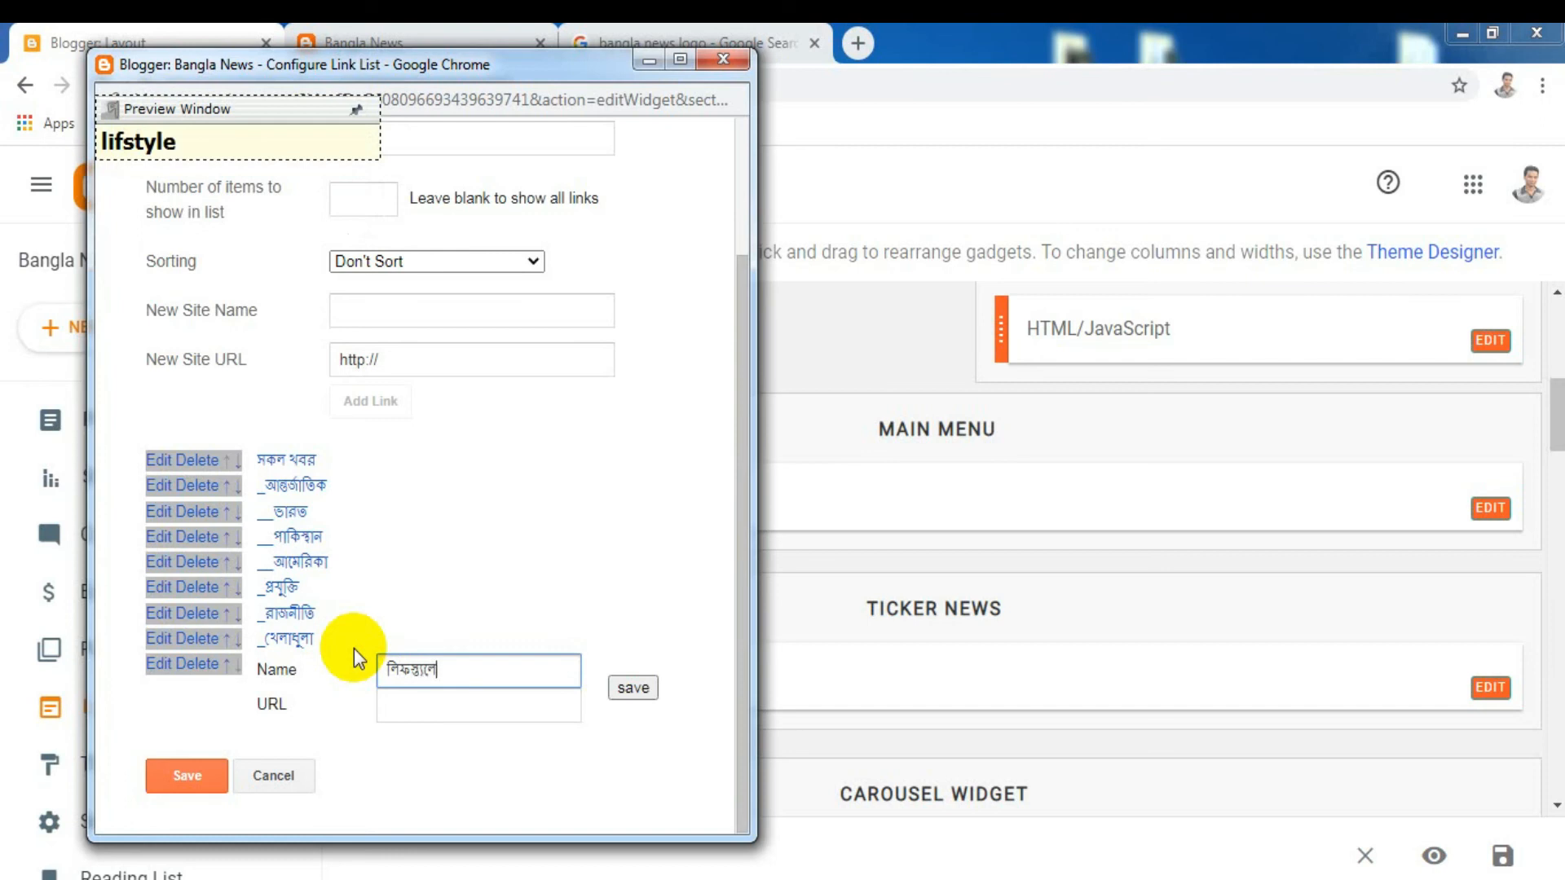
key("BackSpace")
key("BackSpace")
key("BackSpace")
key("BackSpace")
key("BackSpace")
key("BackSpace")
key("BackSpace")
key("BackSpace")
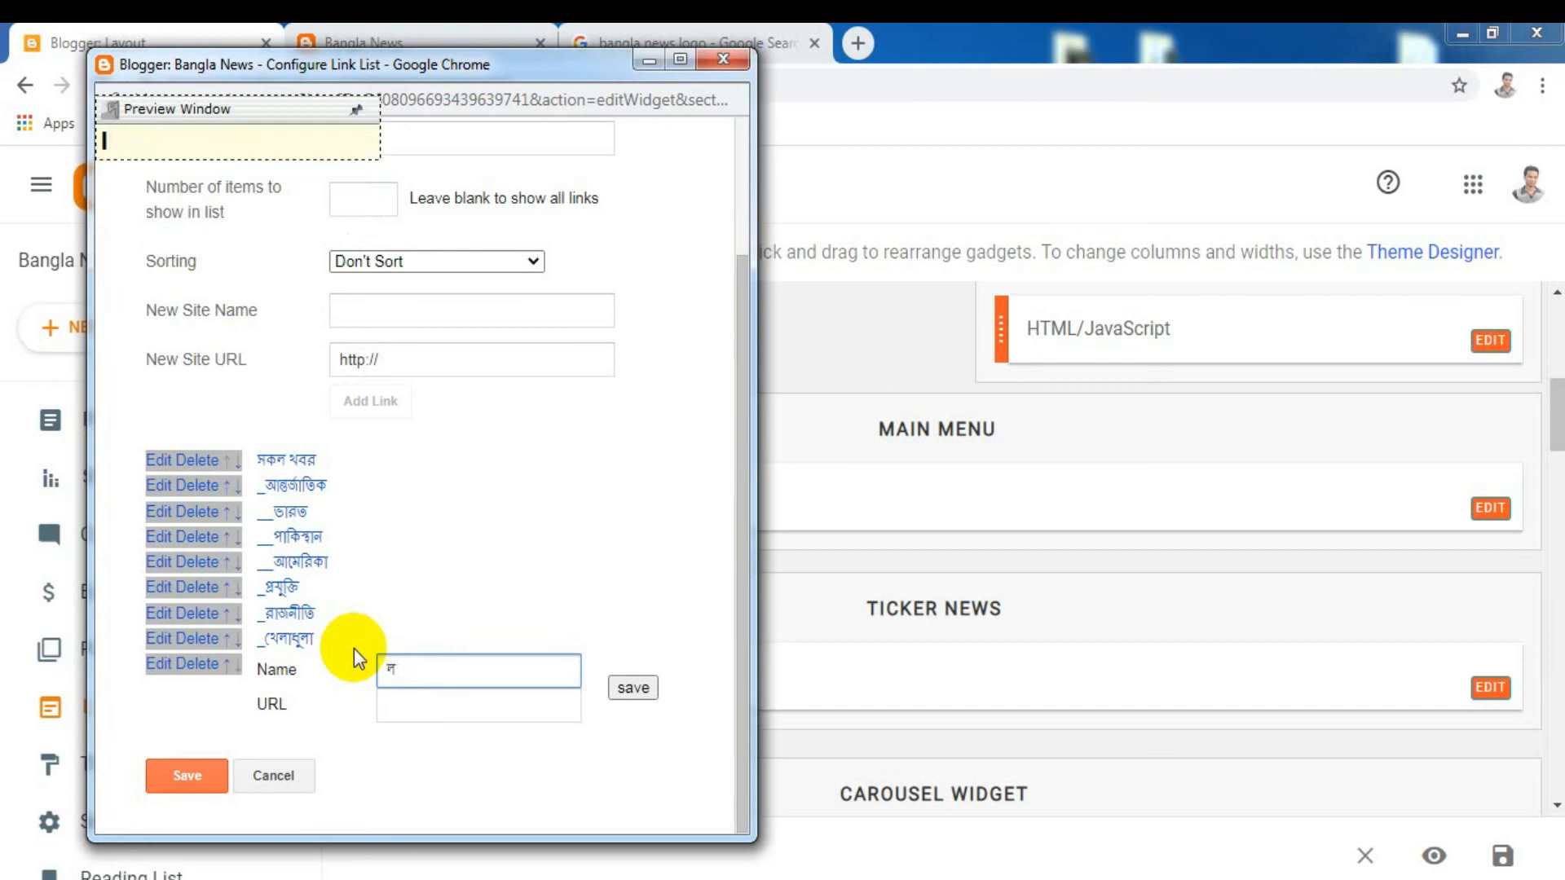
Name the last link "লাইফ স্টাইল", save its entry, and save the Menu gadget
type("laif style")
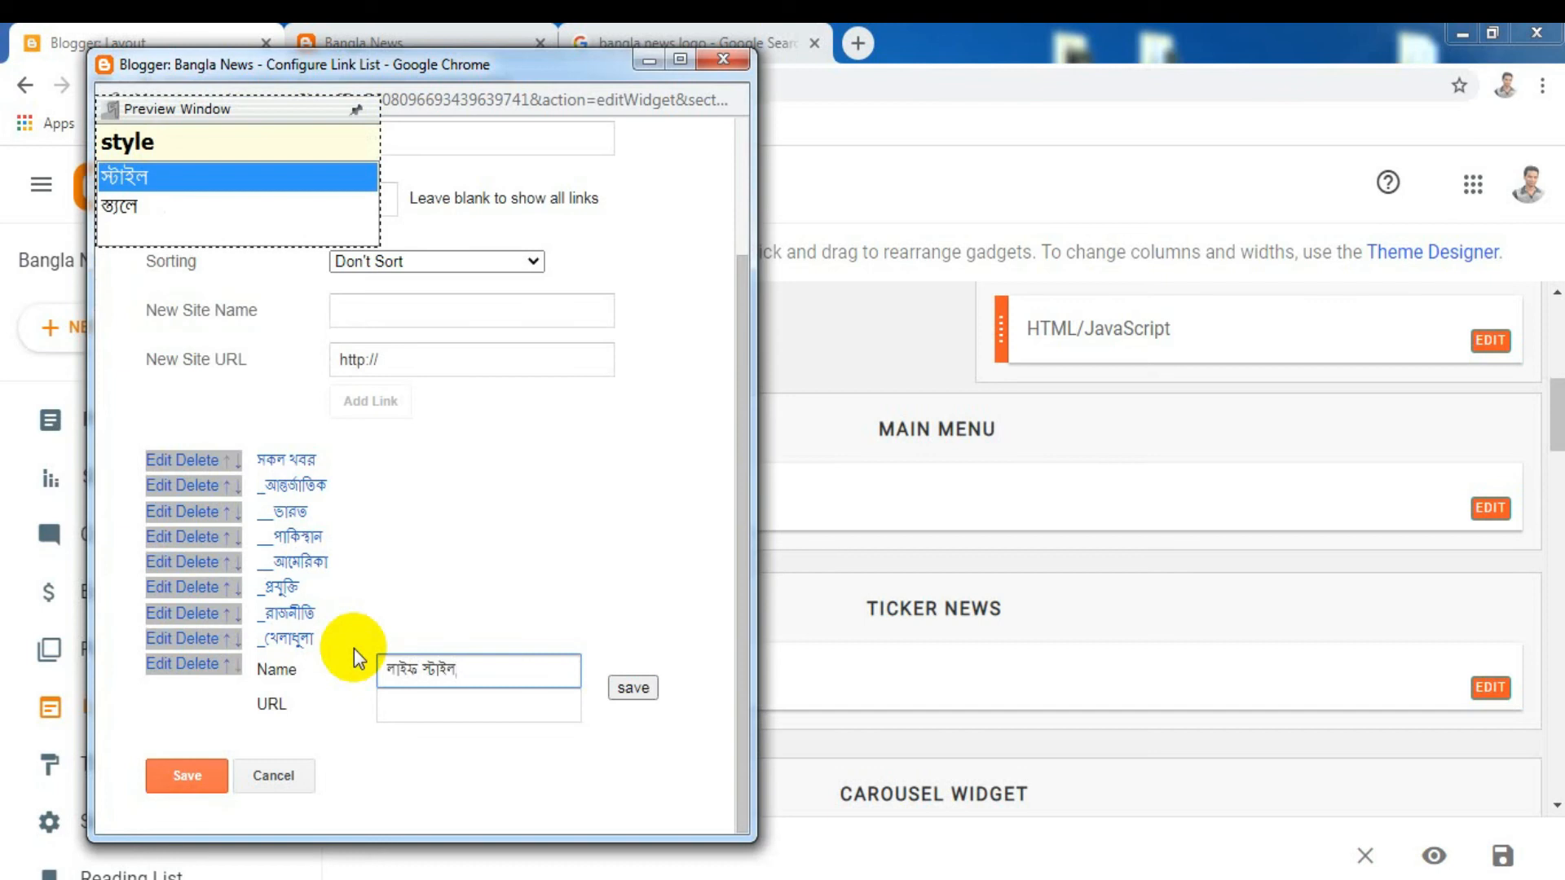
left_click(633, 689)
left_click(178, 774)
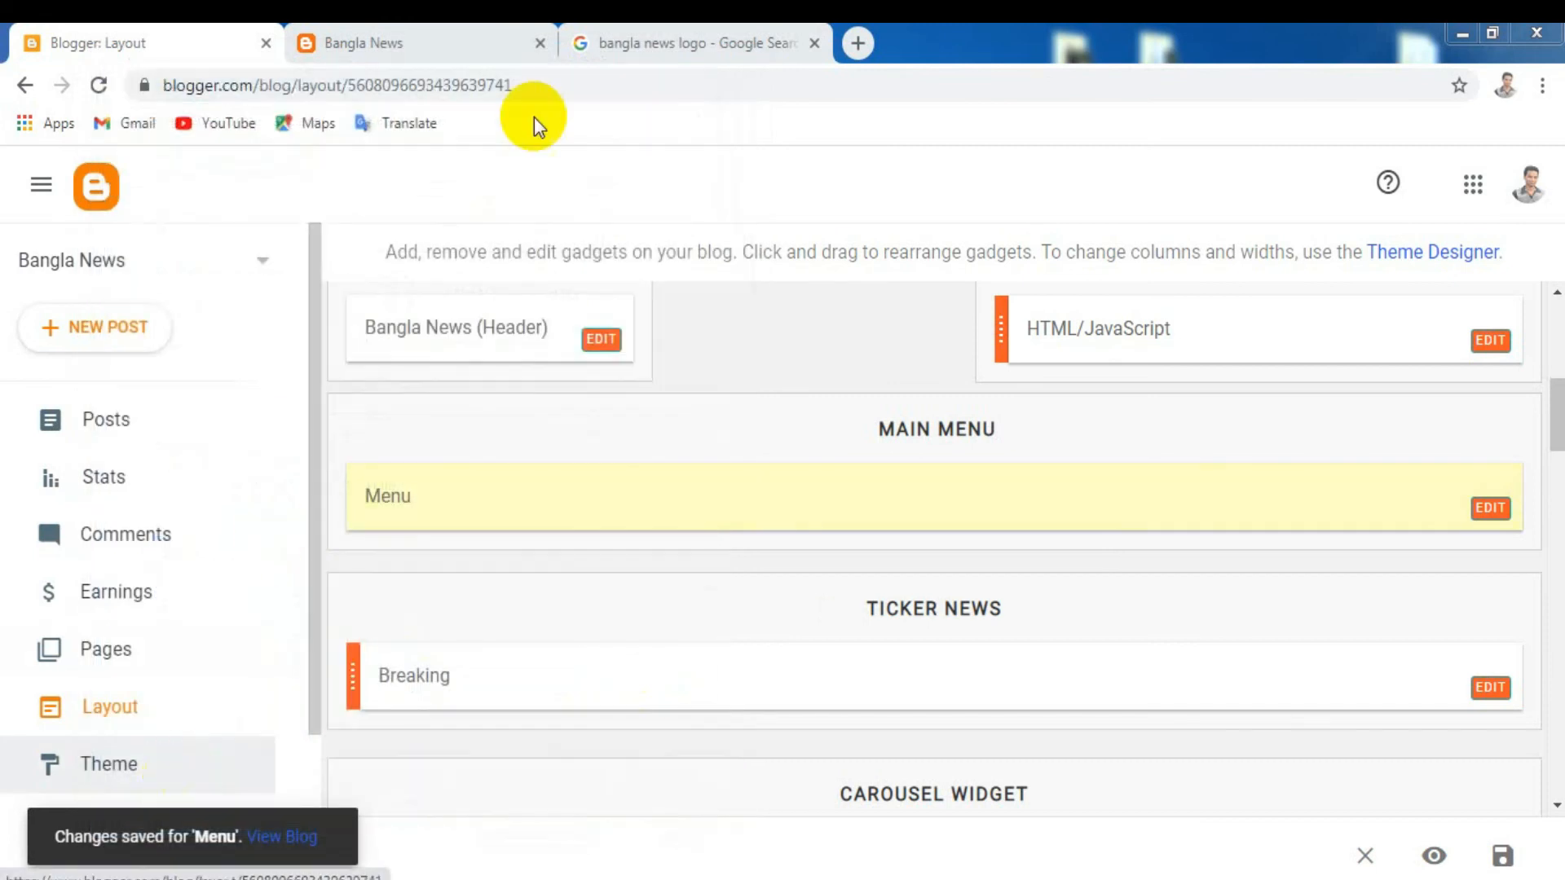
Reload the live Bangla News blog and check the renamed links in the main menu
left_click(394, 32)
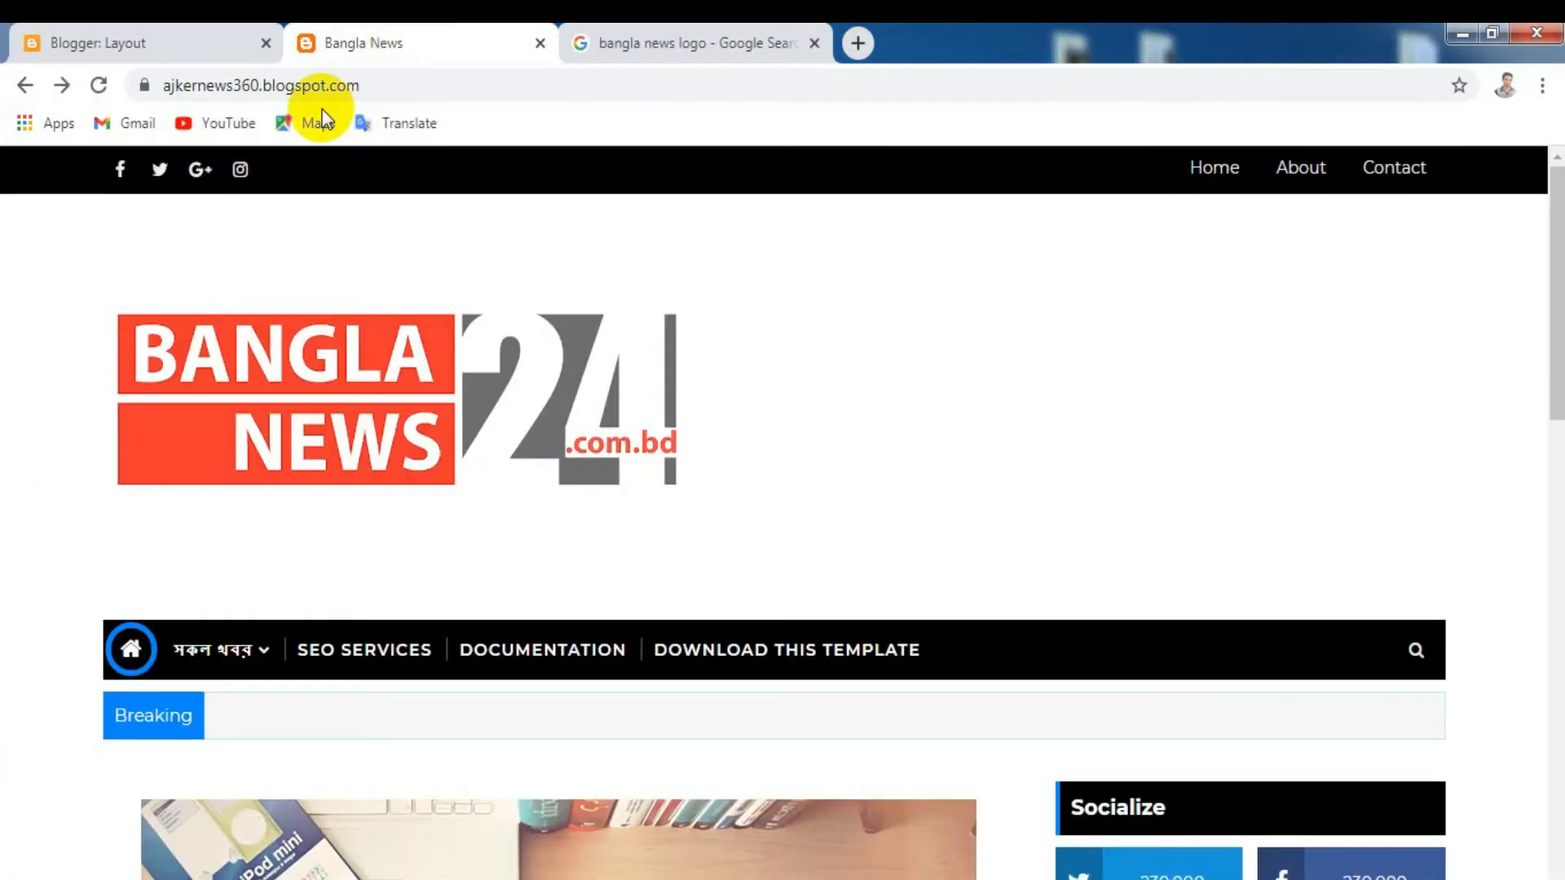
left_click(99, 84)
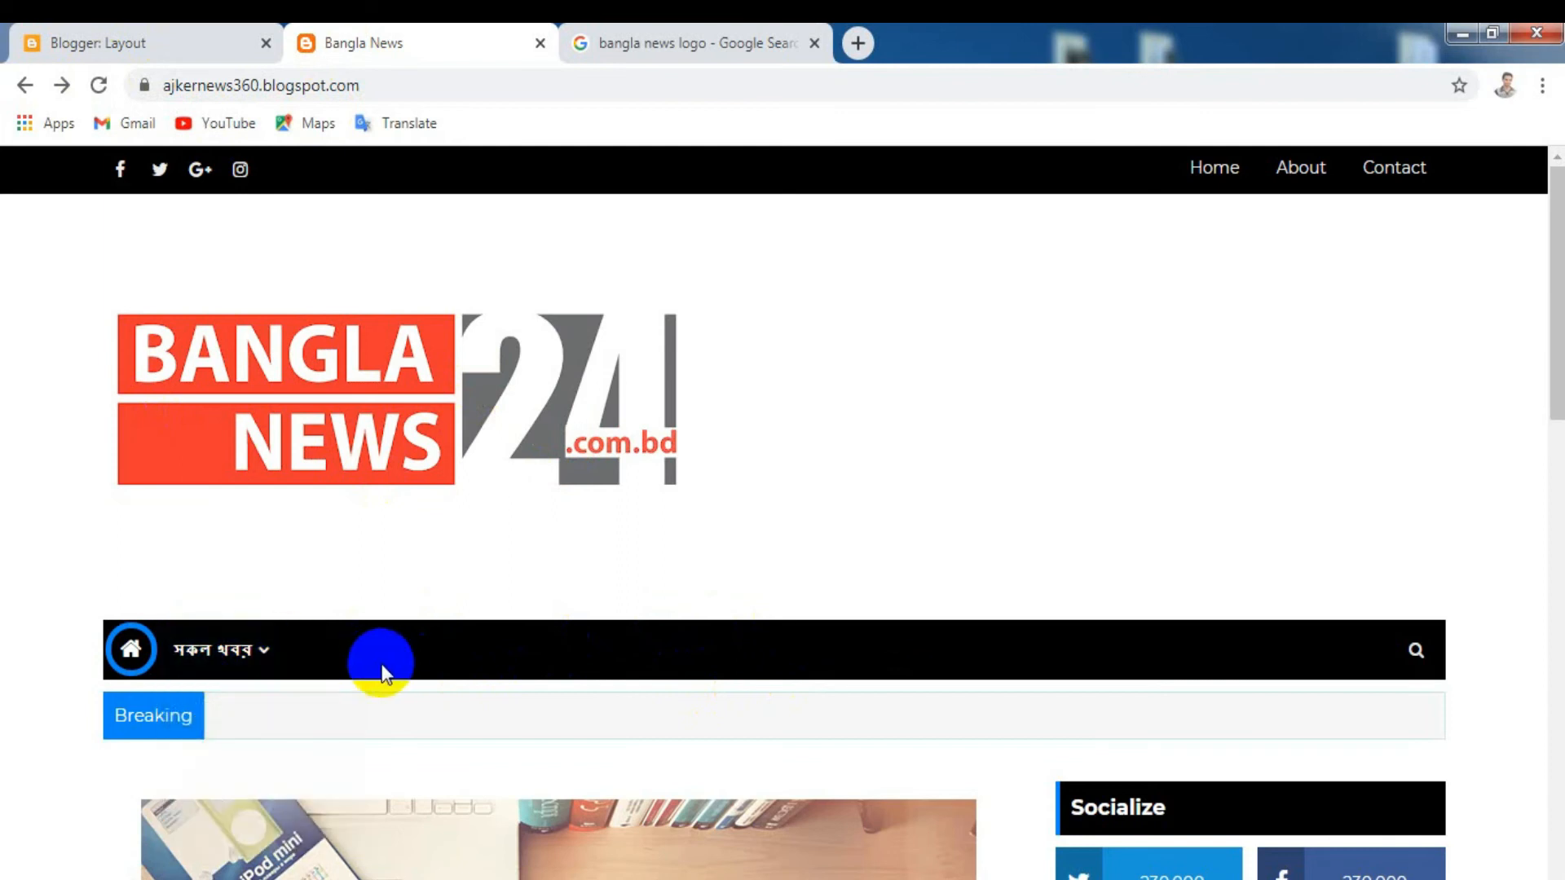
left_click(99, 85)
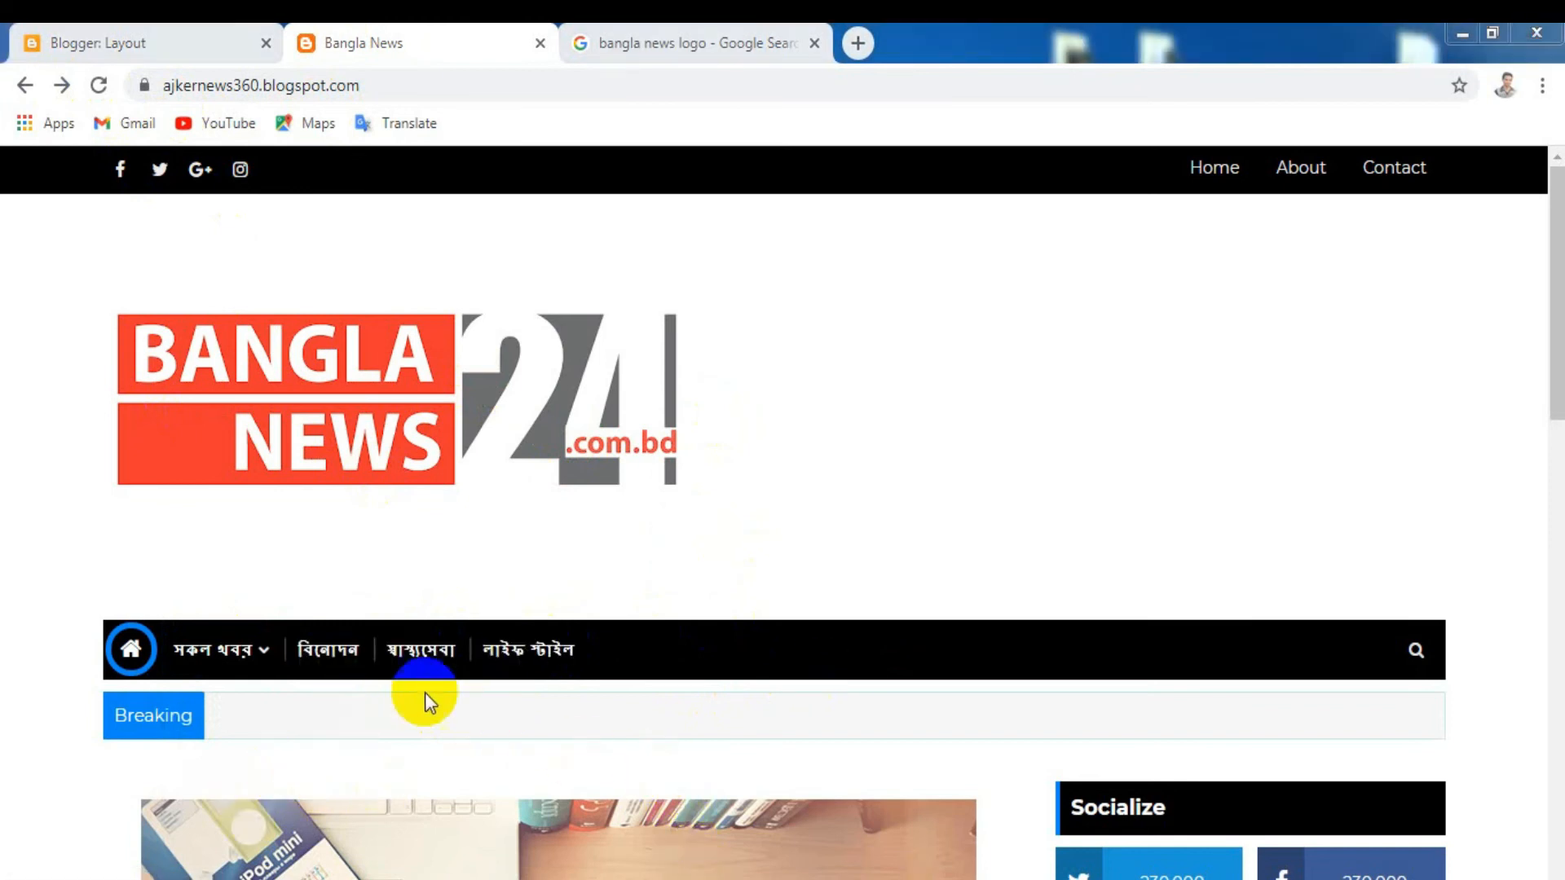
mouse_move(210, 650)
mouse_move(222, 698)
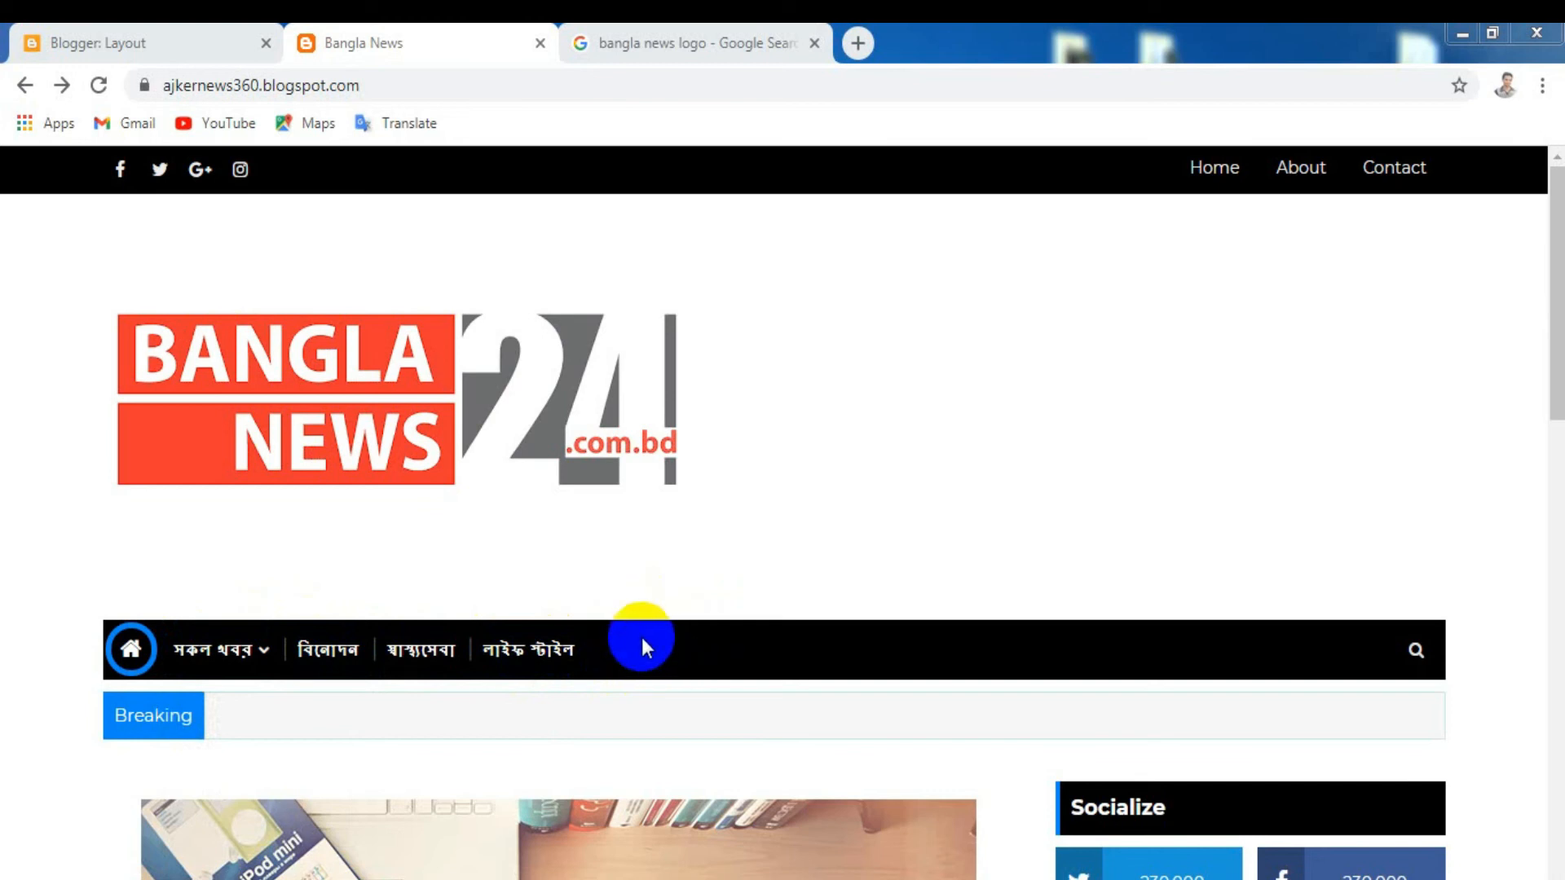
Reopen the Menu link list in the Blogger layout and add a new link named "অন্যান্য"
left_click(158, 31)
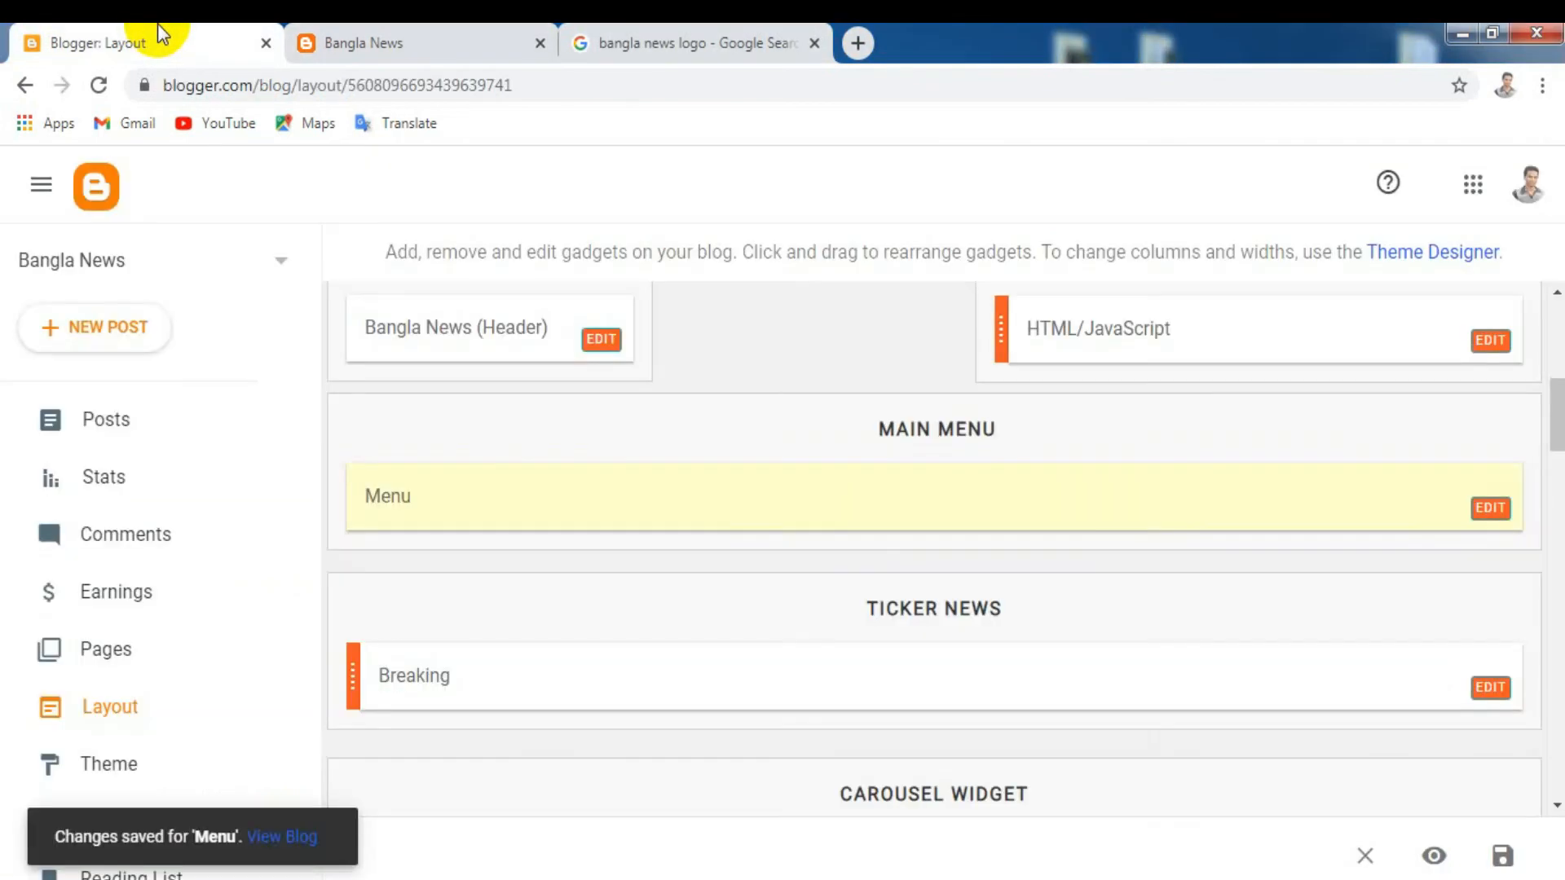
left_click(1491, 509)
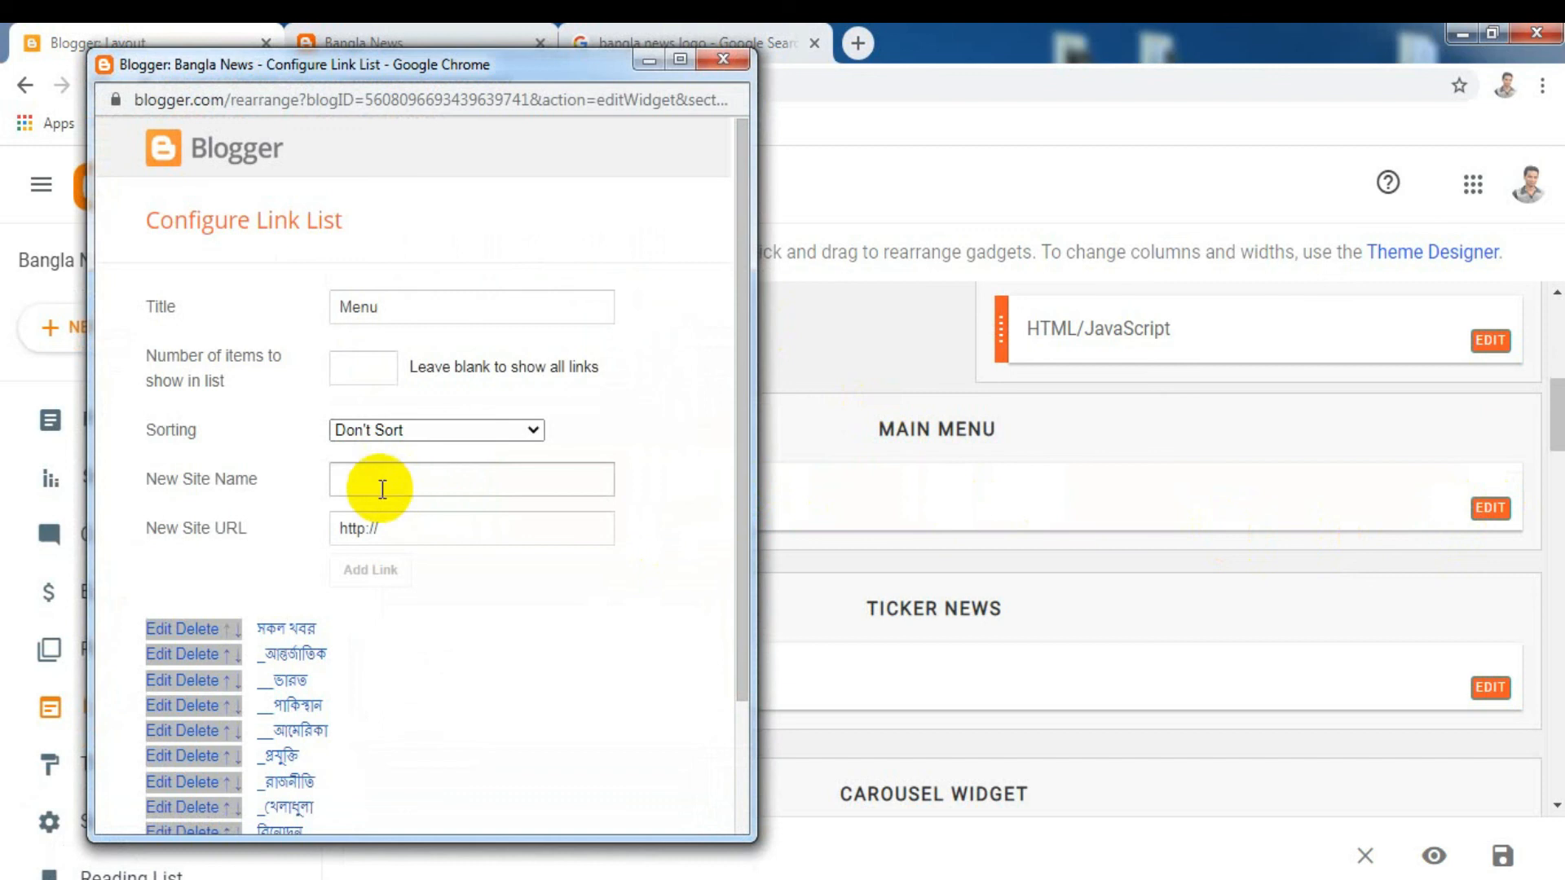
left_click(418, 483)
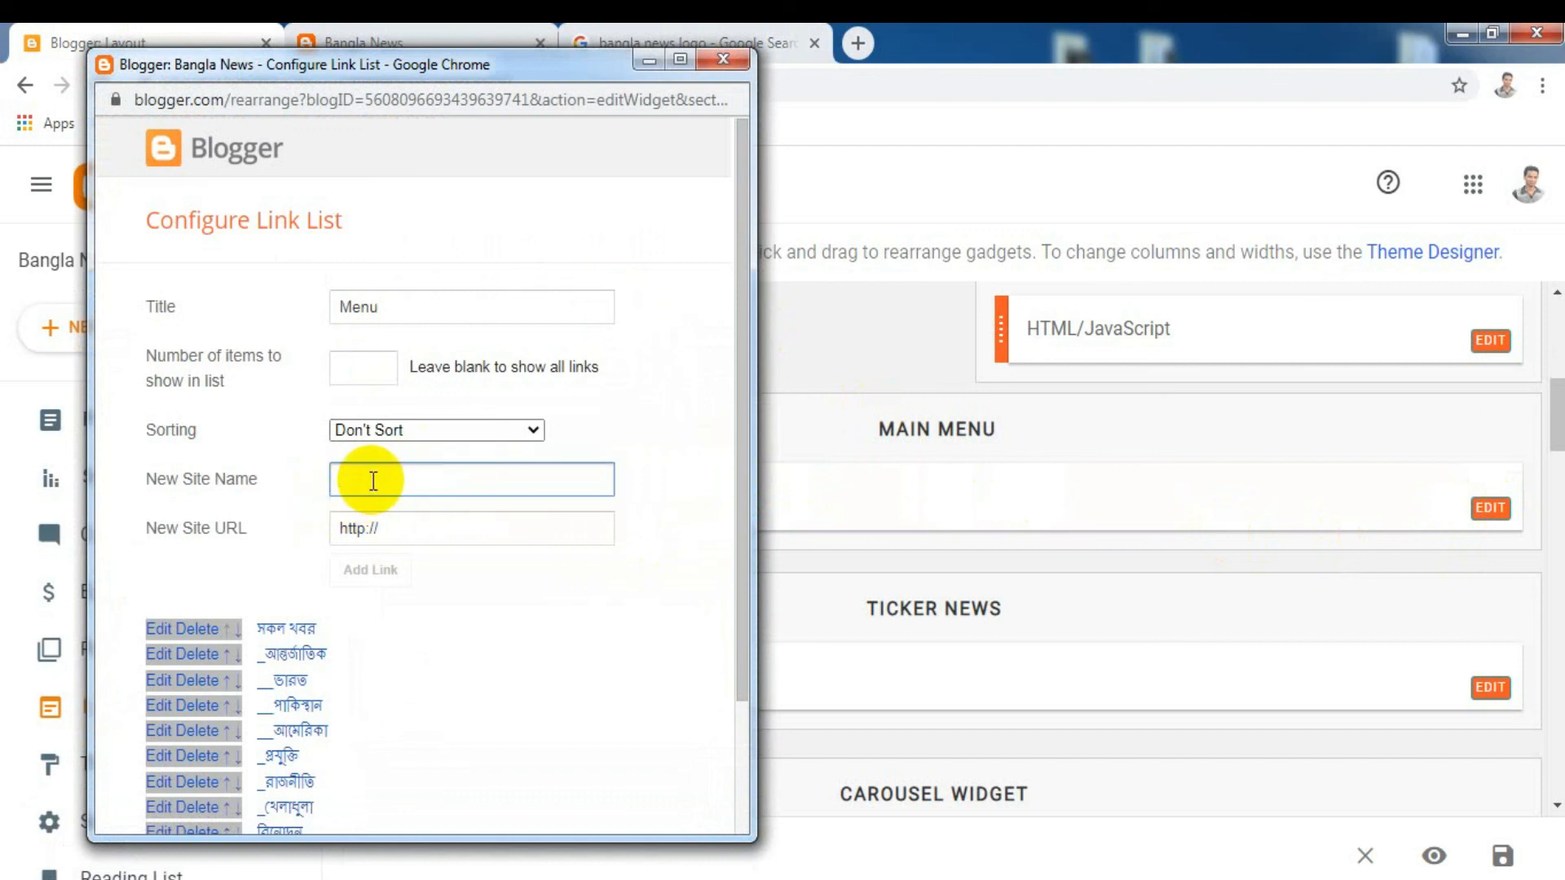
left_click(593, 879)
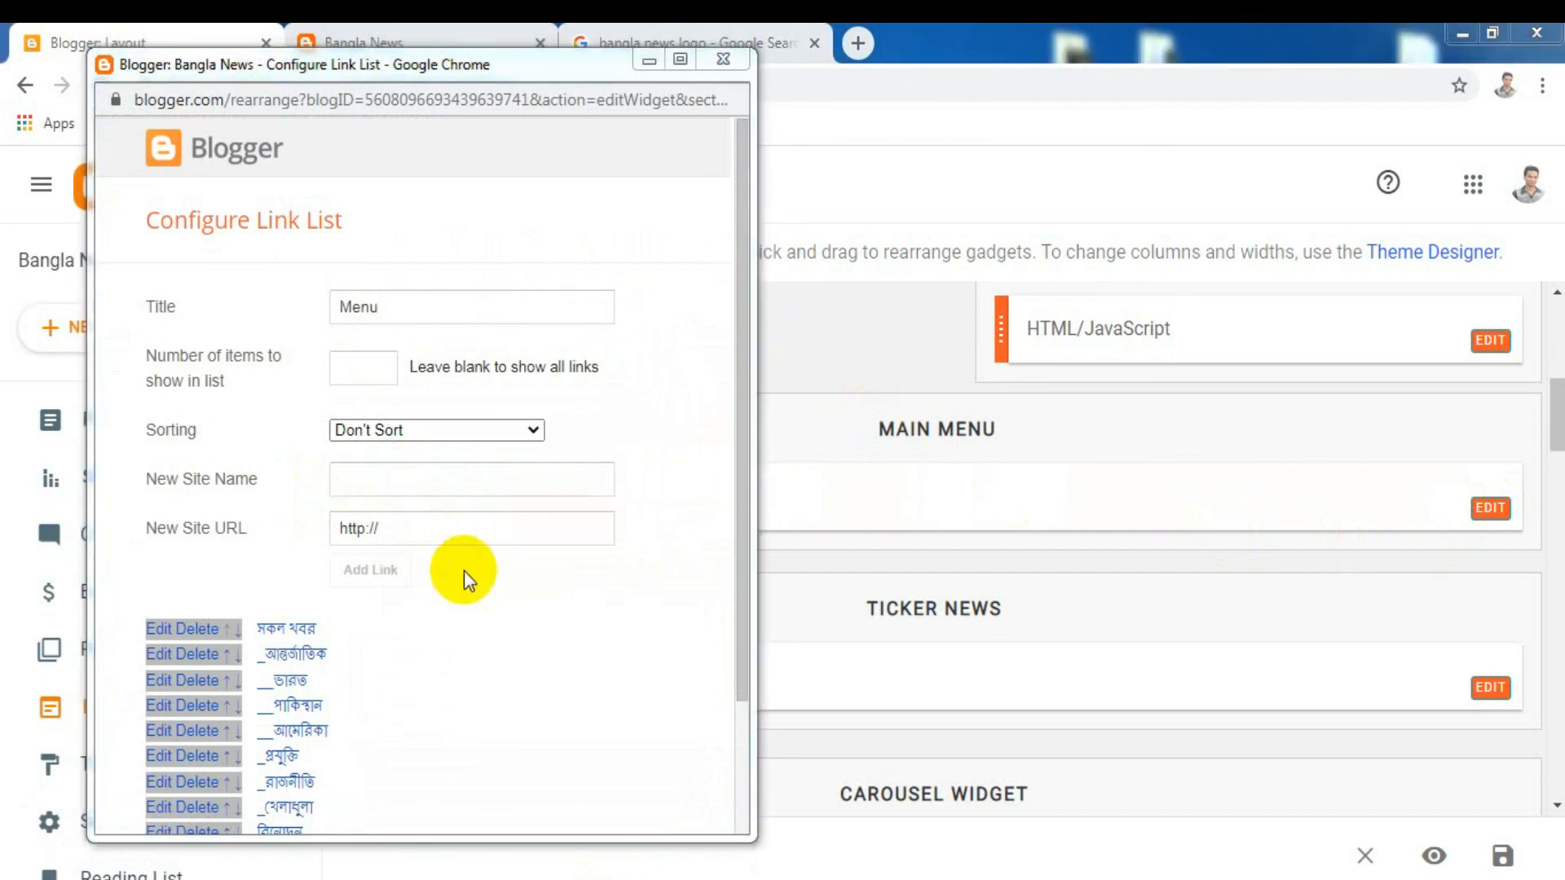
left_click(453, 477)
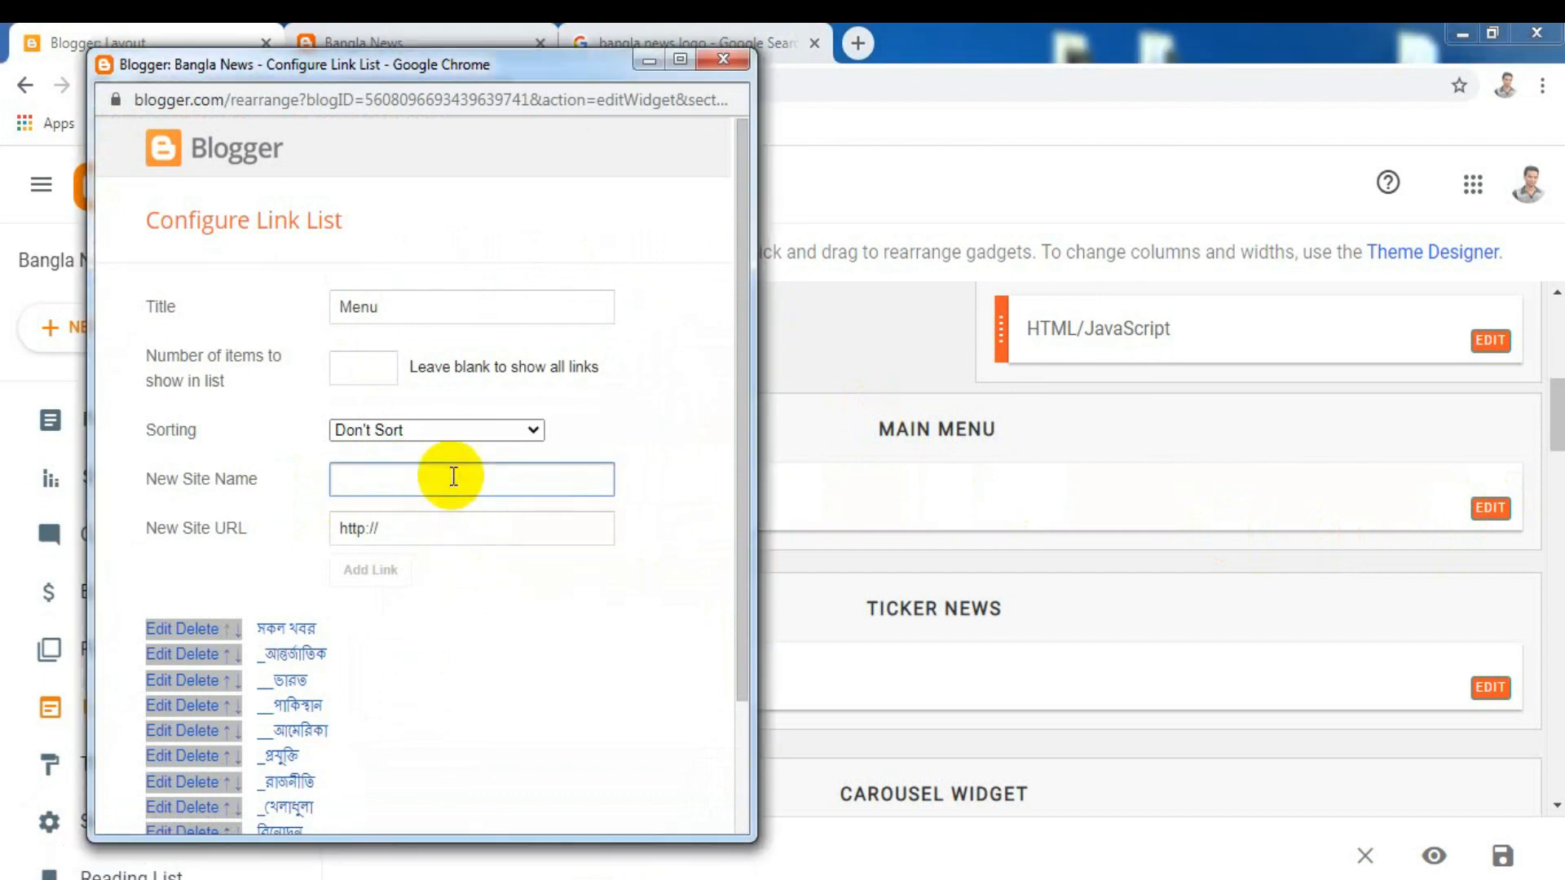
type("onnanno")
key("Down")
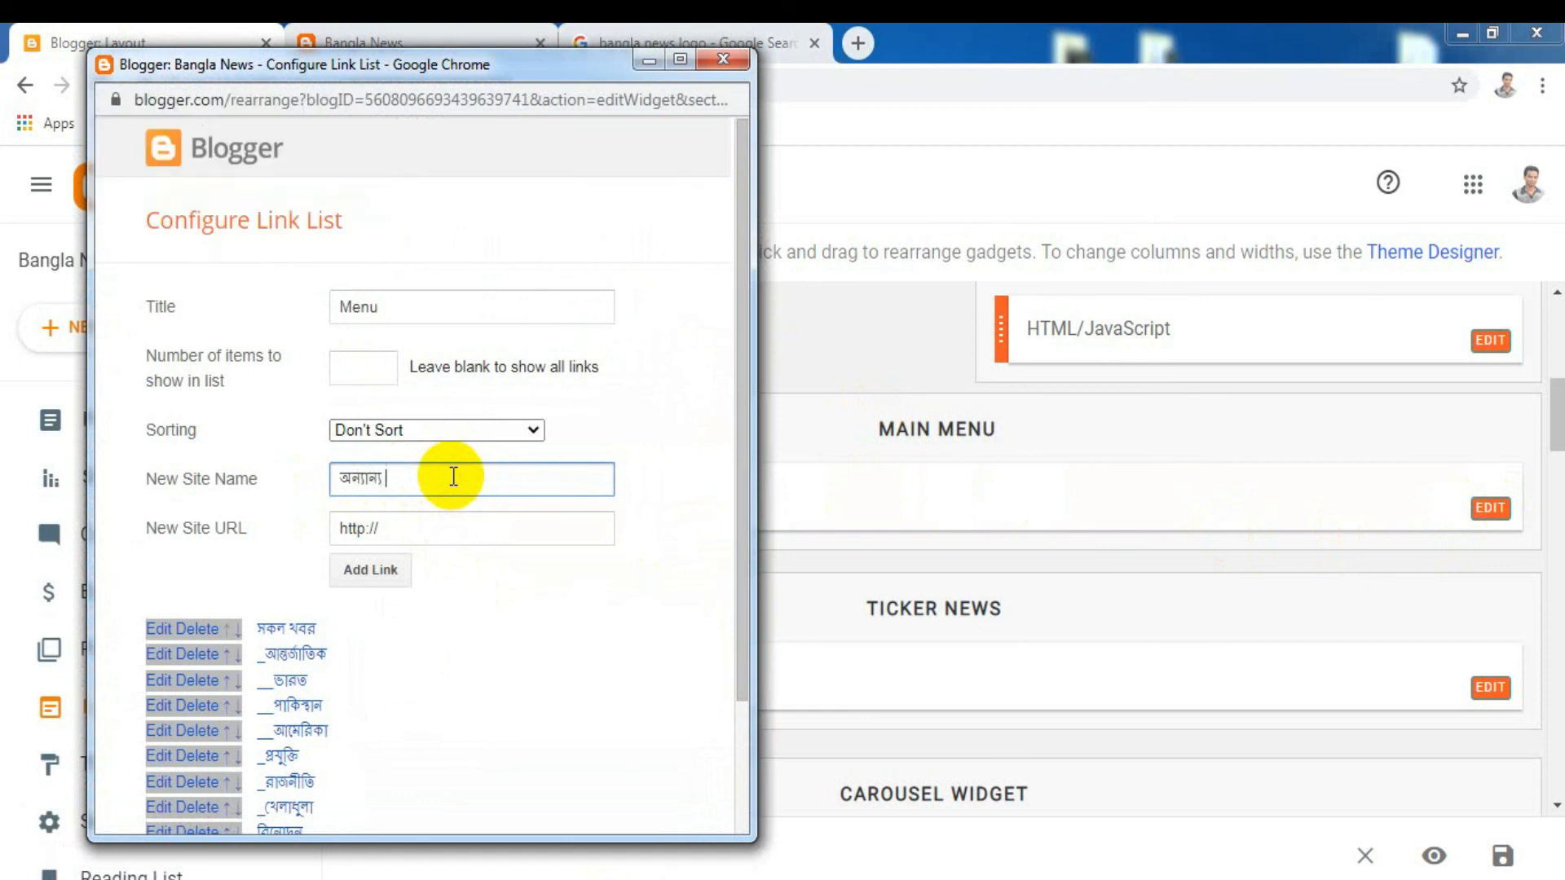
left_click(410, 532)
left_click_drag(391, 530, 308, 532)
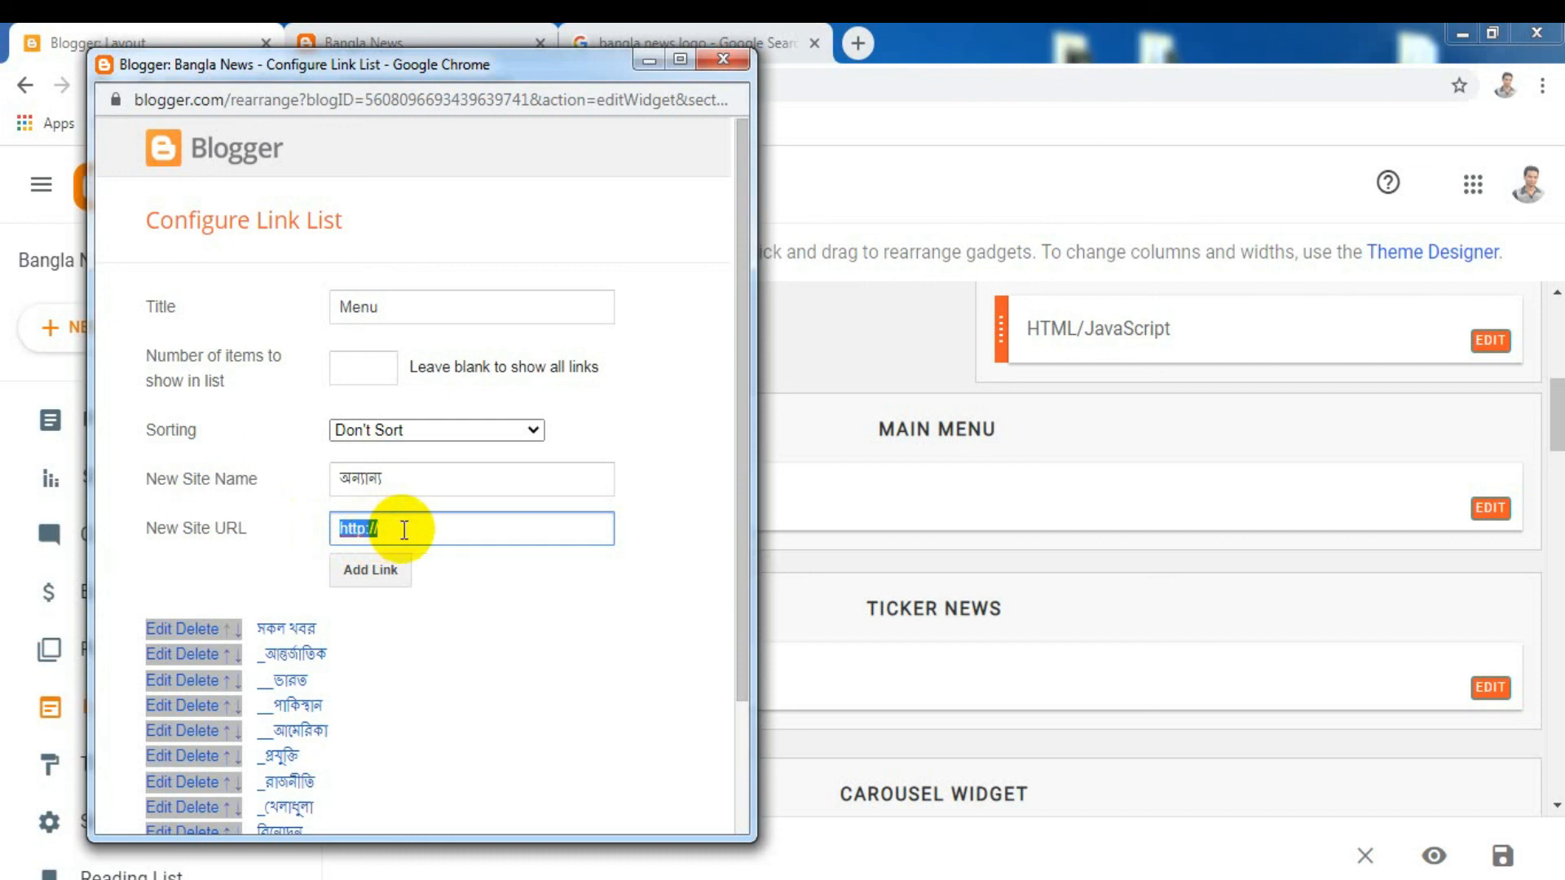
left_click(368, 569)
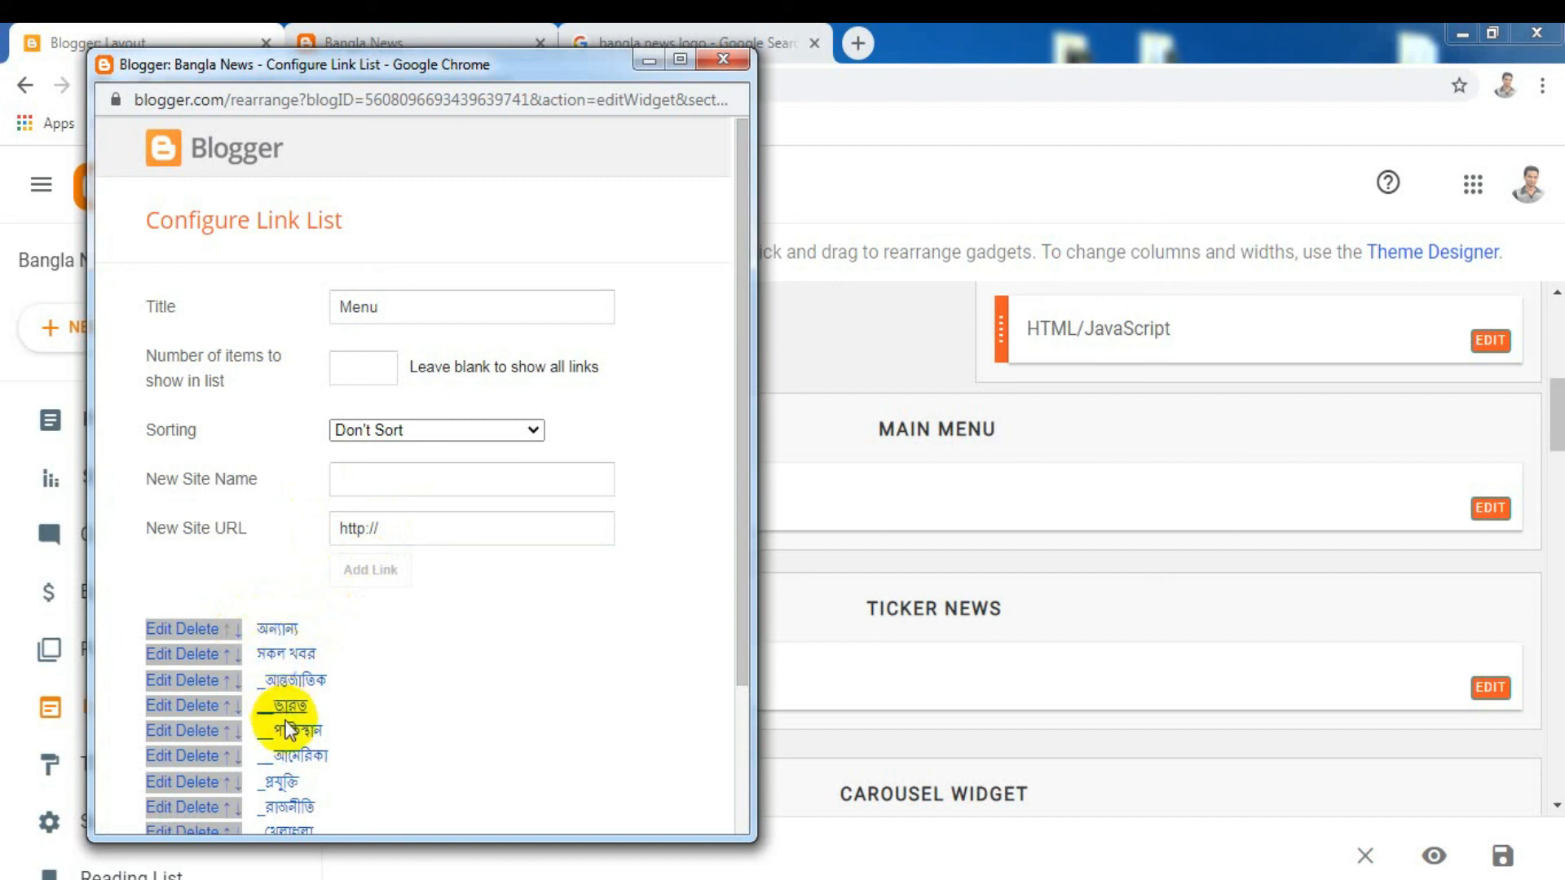
Move the "অন্যান্য" link down to the end of the list, below "লাইফ স্টাইল", and save the Menu gadget
left_click(237, 631)
left_click(237, 654)
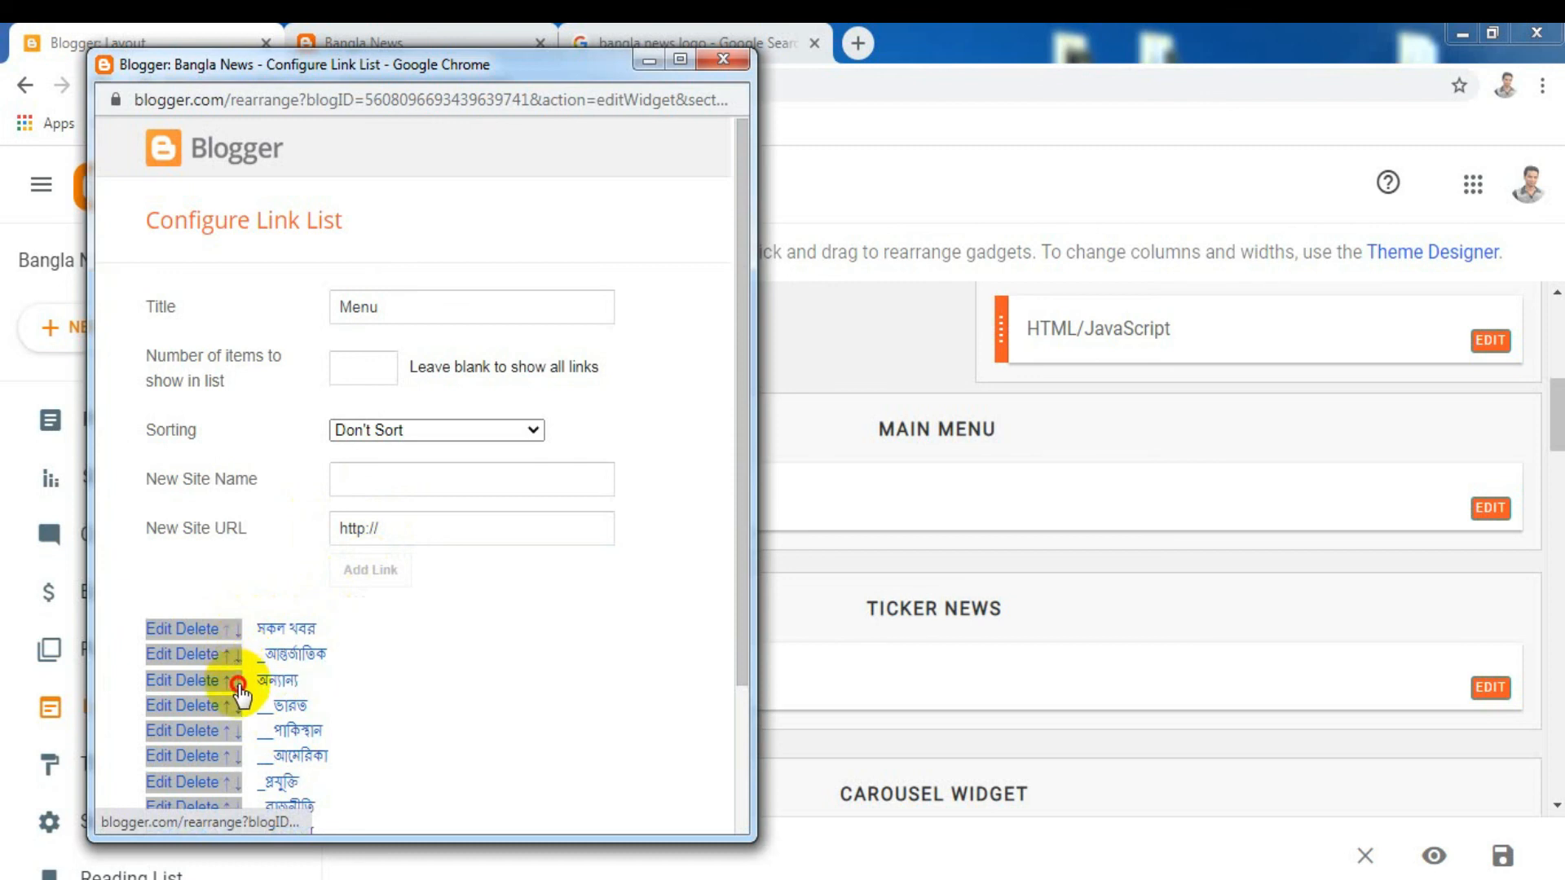
left_click(237, 707)
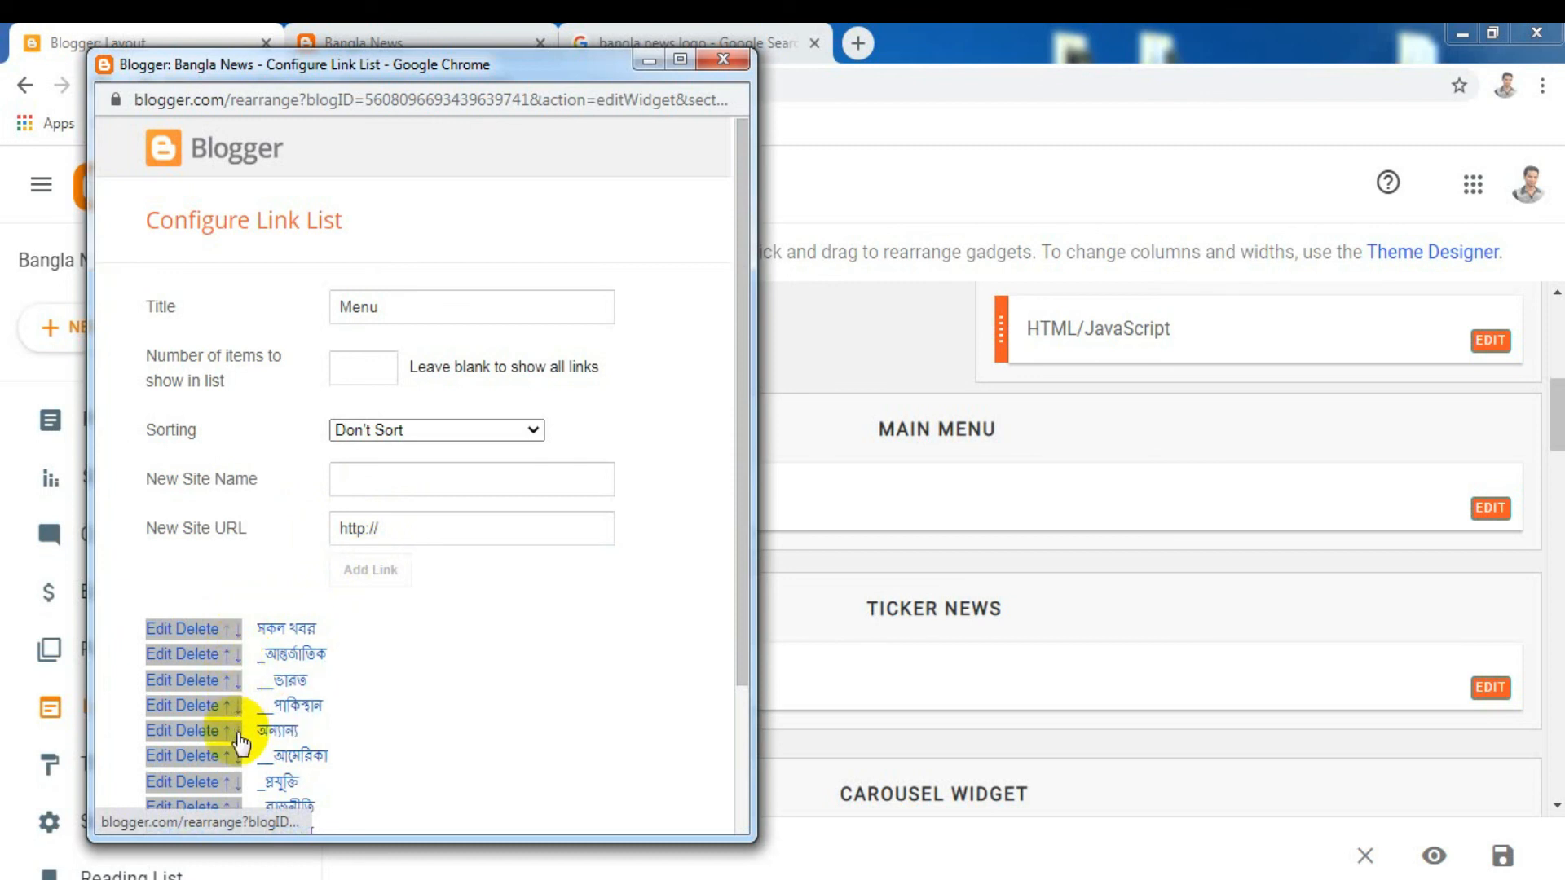
left_click(237, 732)
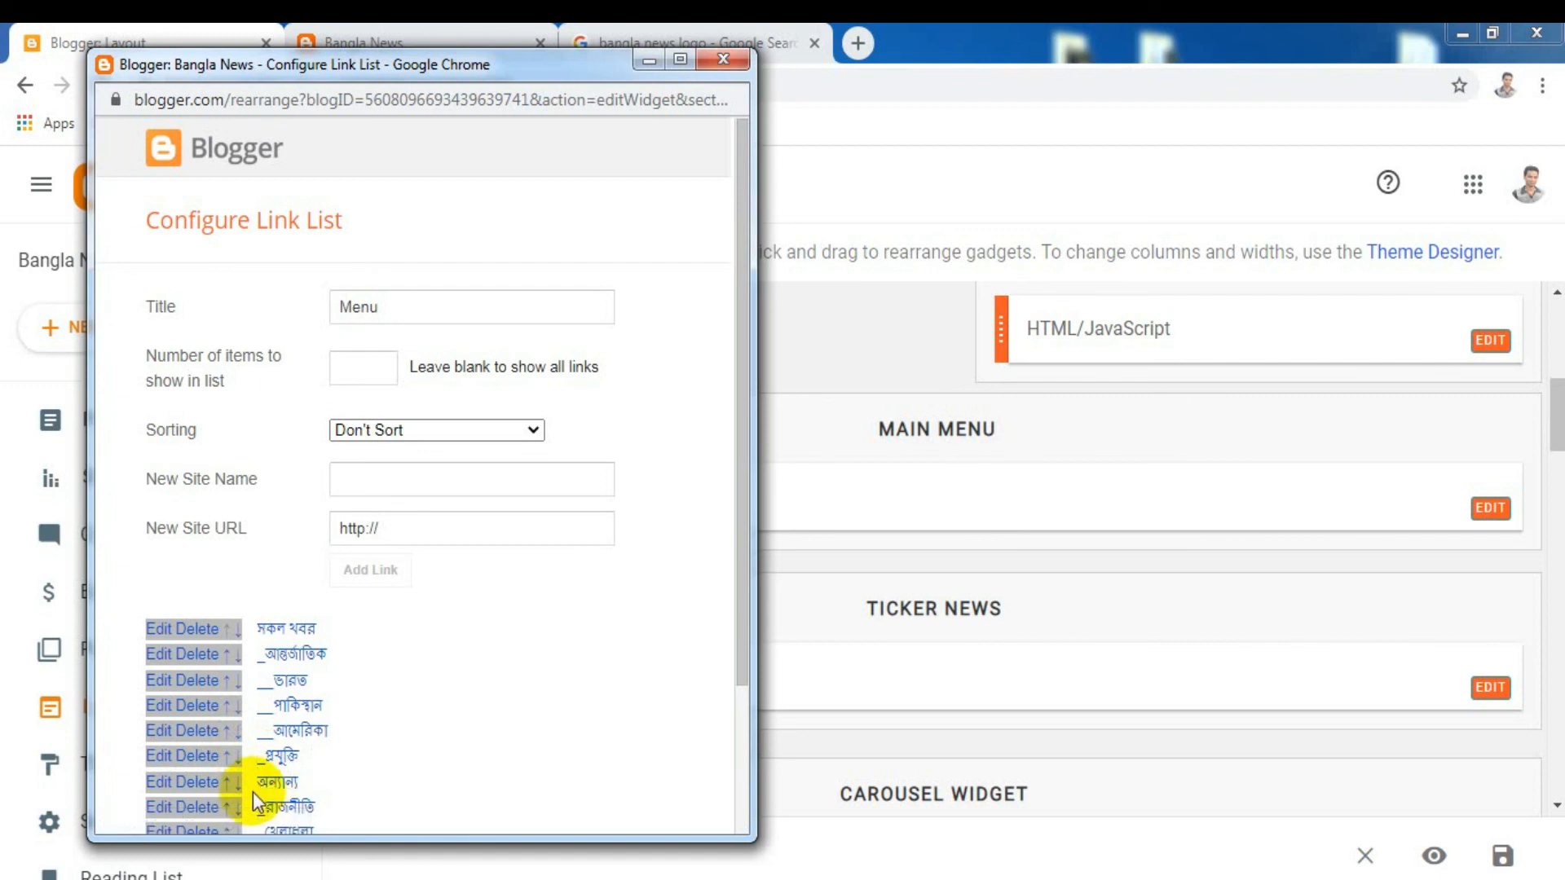
left_click(237, 784)
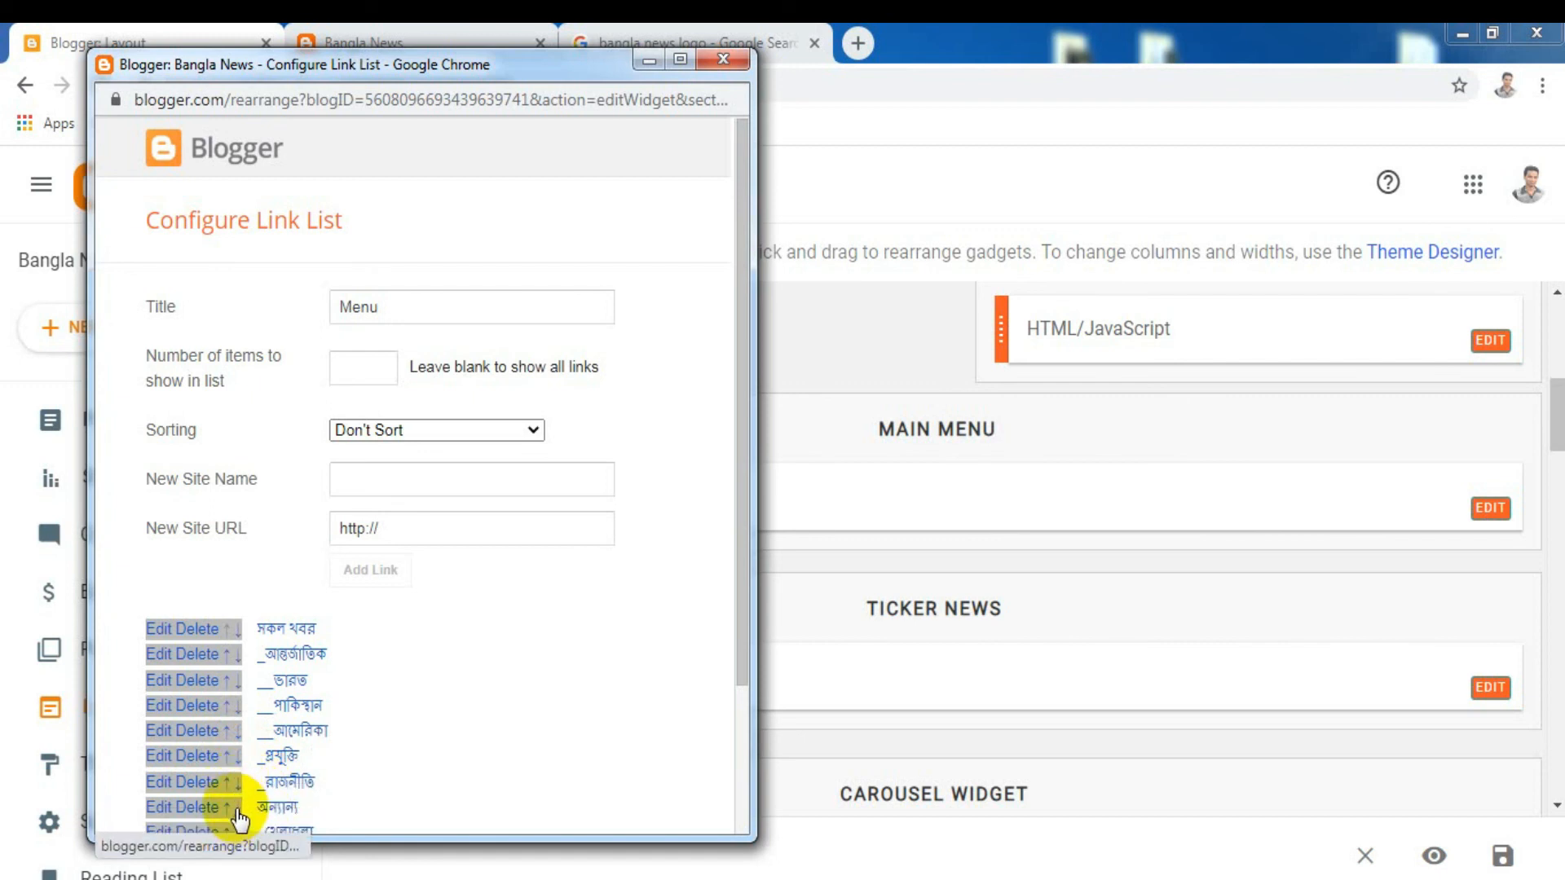
left_click(237, 809)
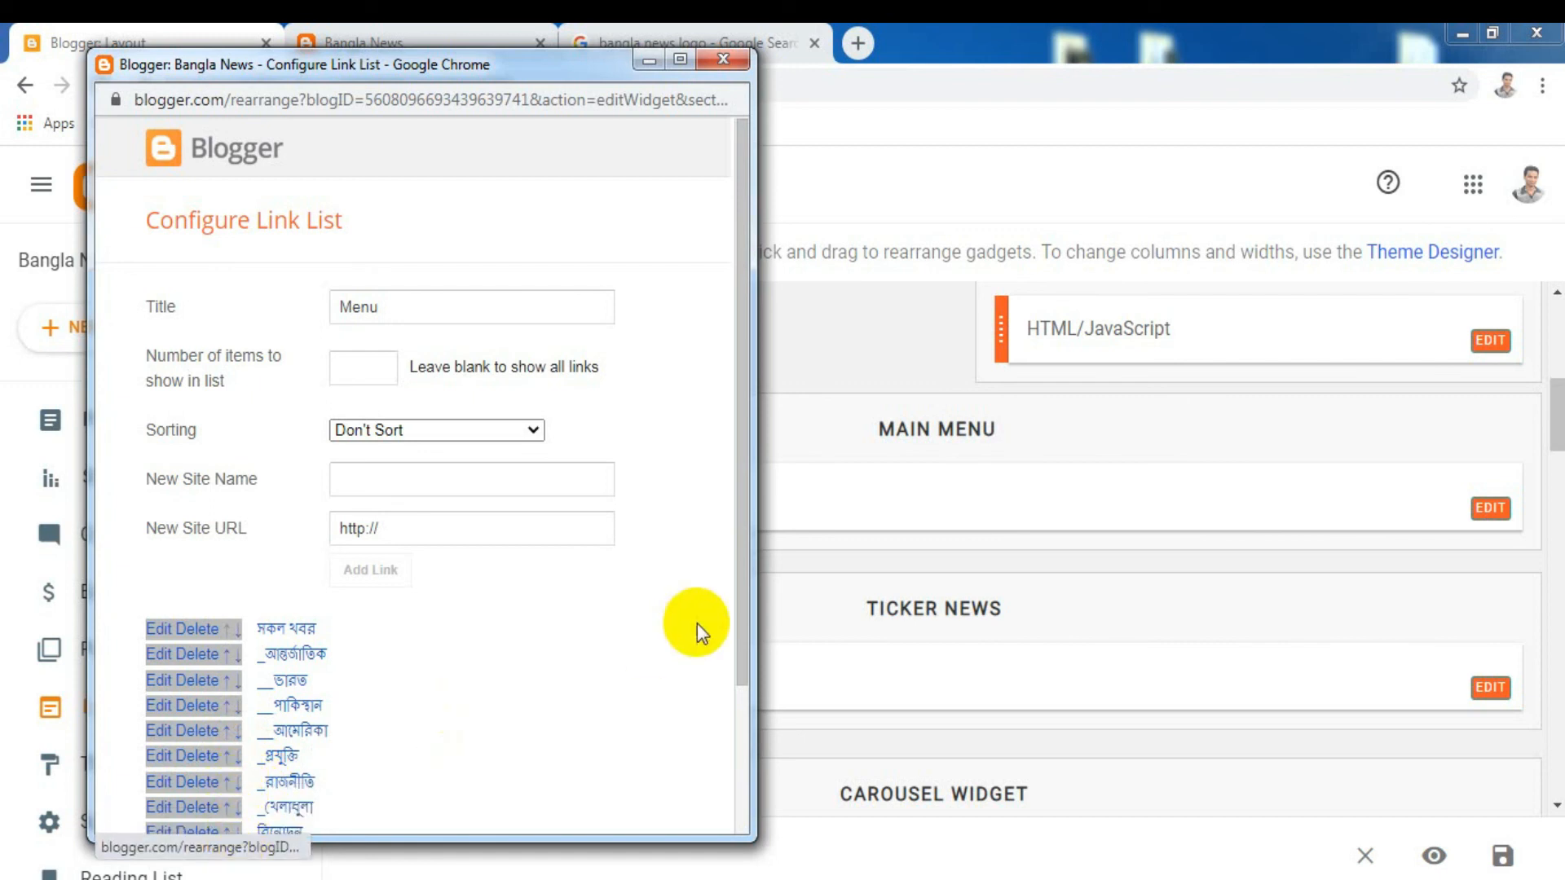
left_click_drag(740, 599, 743, 746)
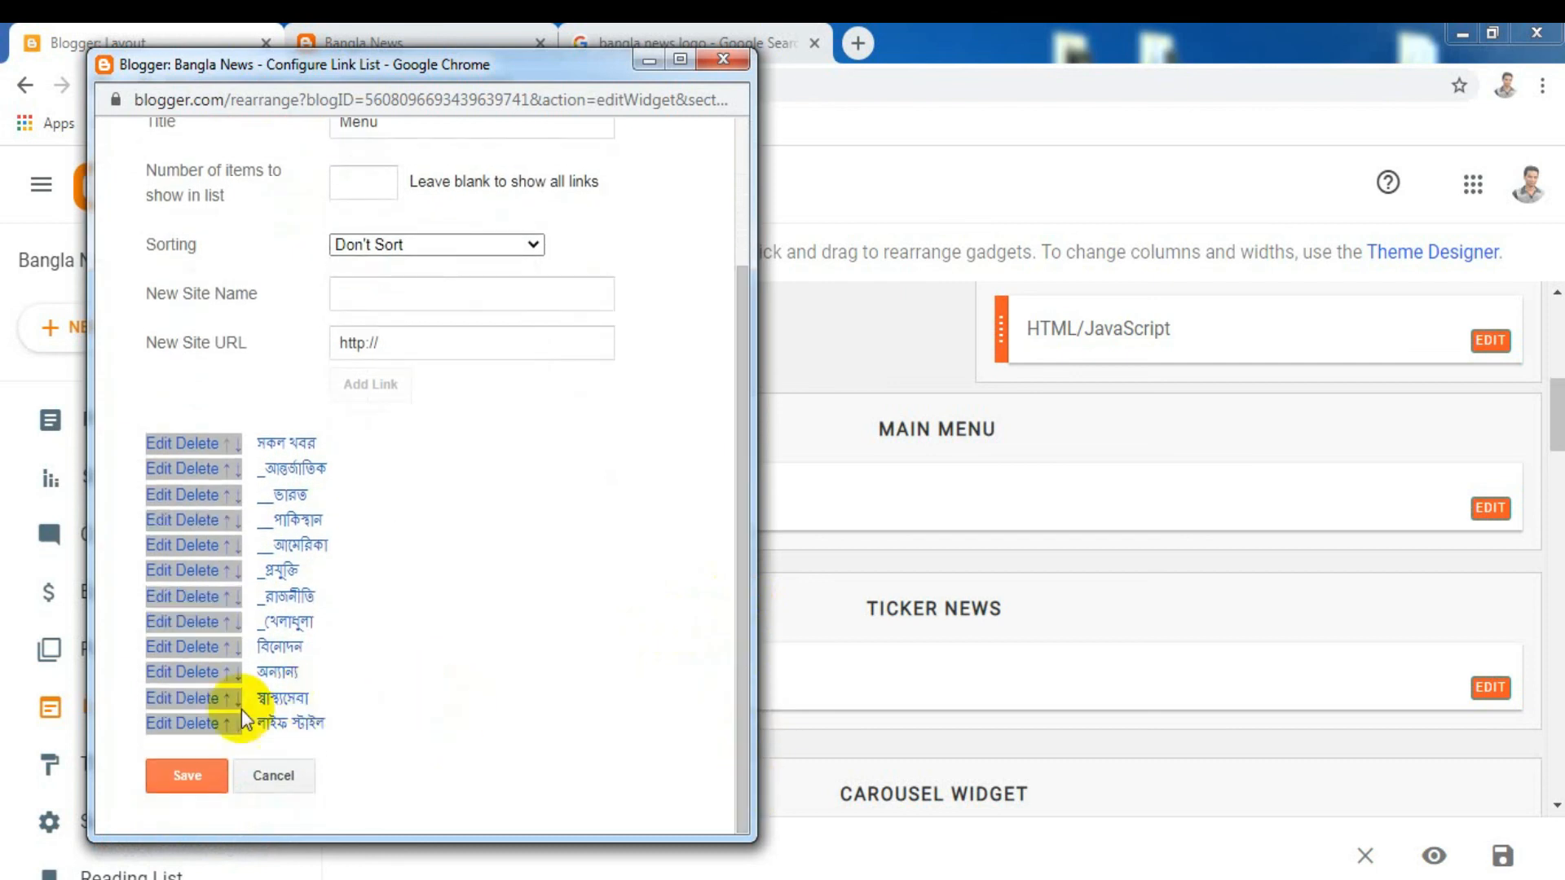
left_click(237, 677)
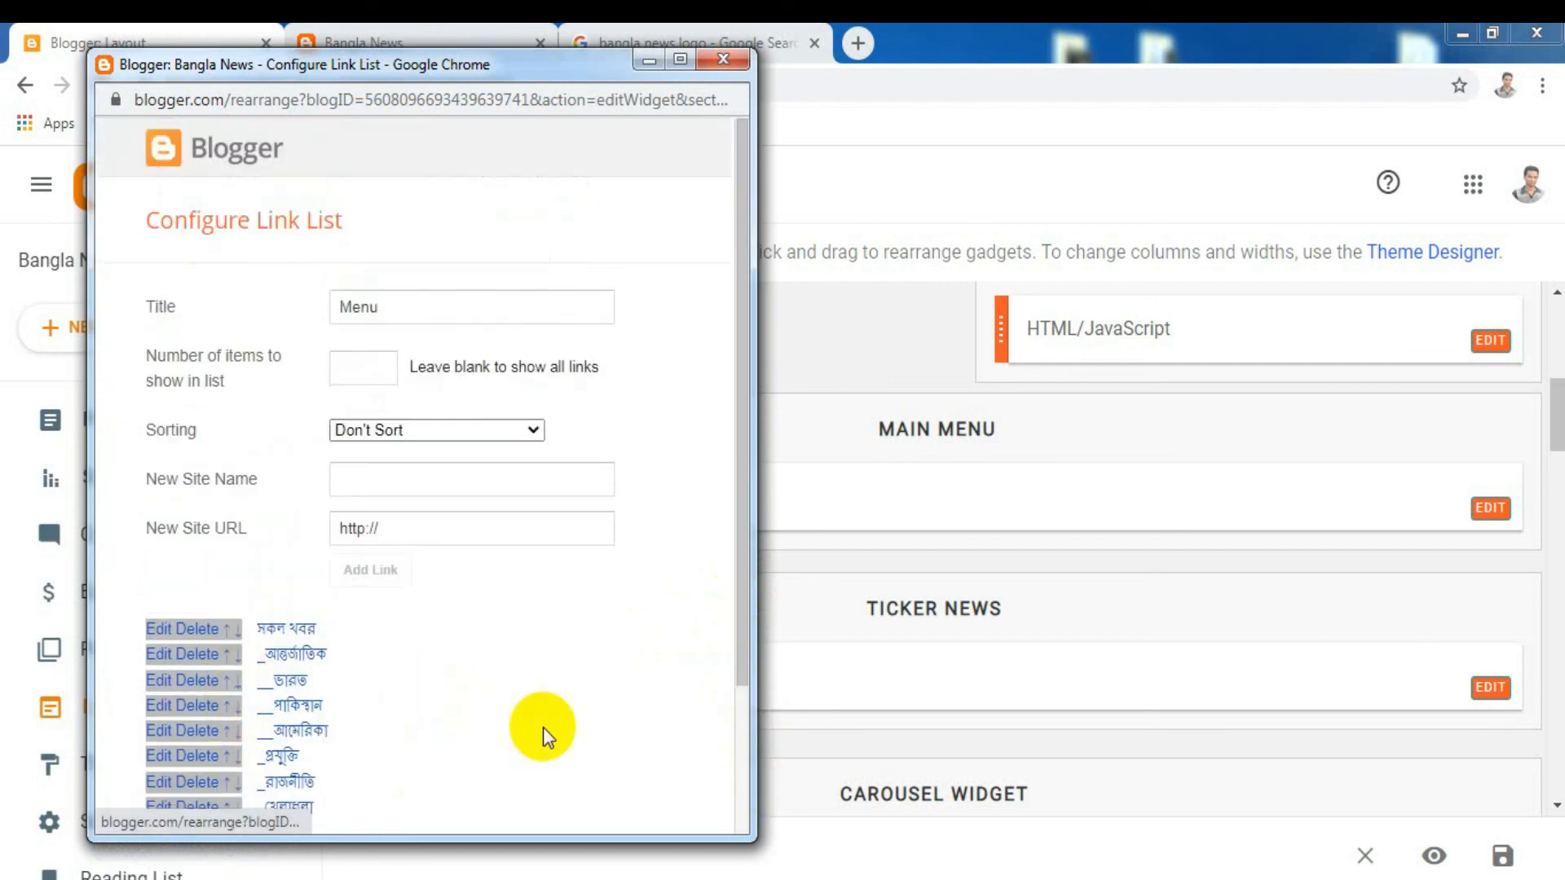
left_click_drag(743, 665, 743, 796)
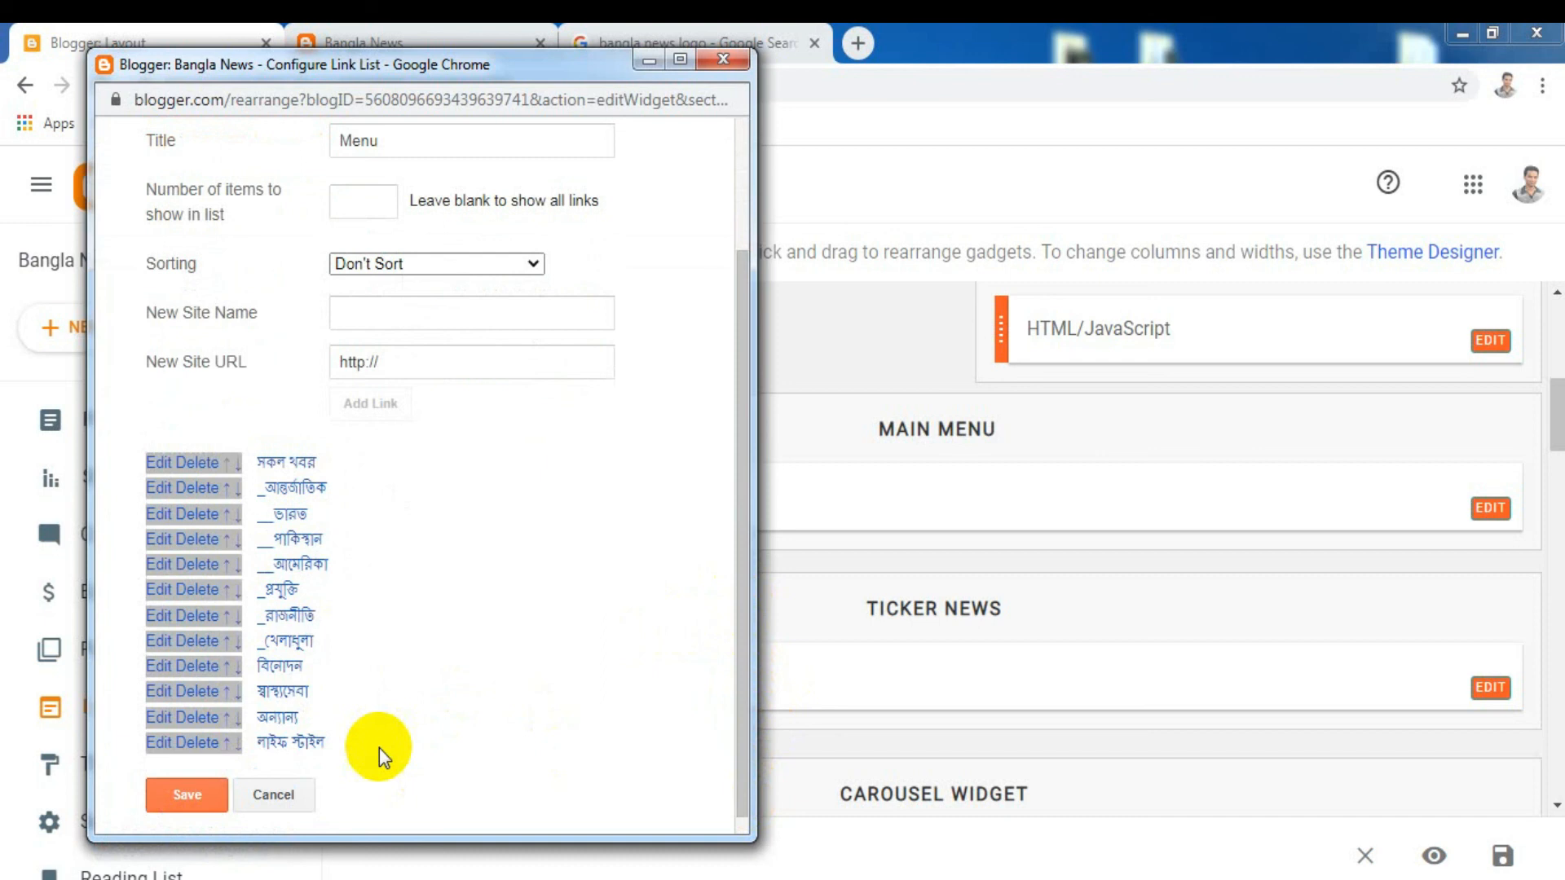
left_click(237, 730)
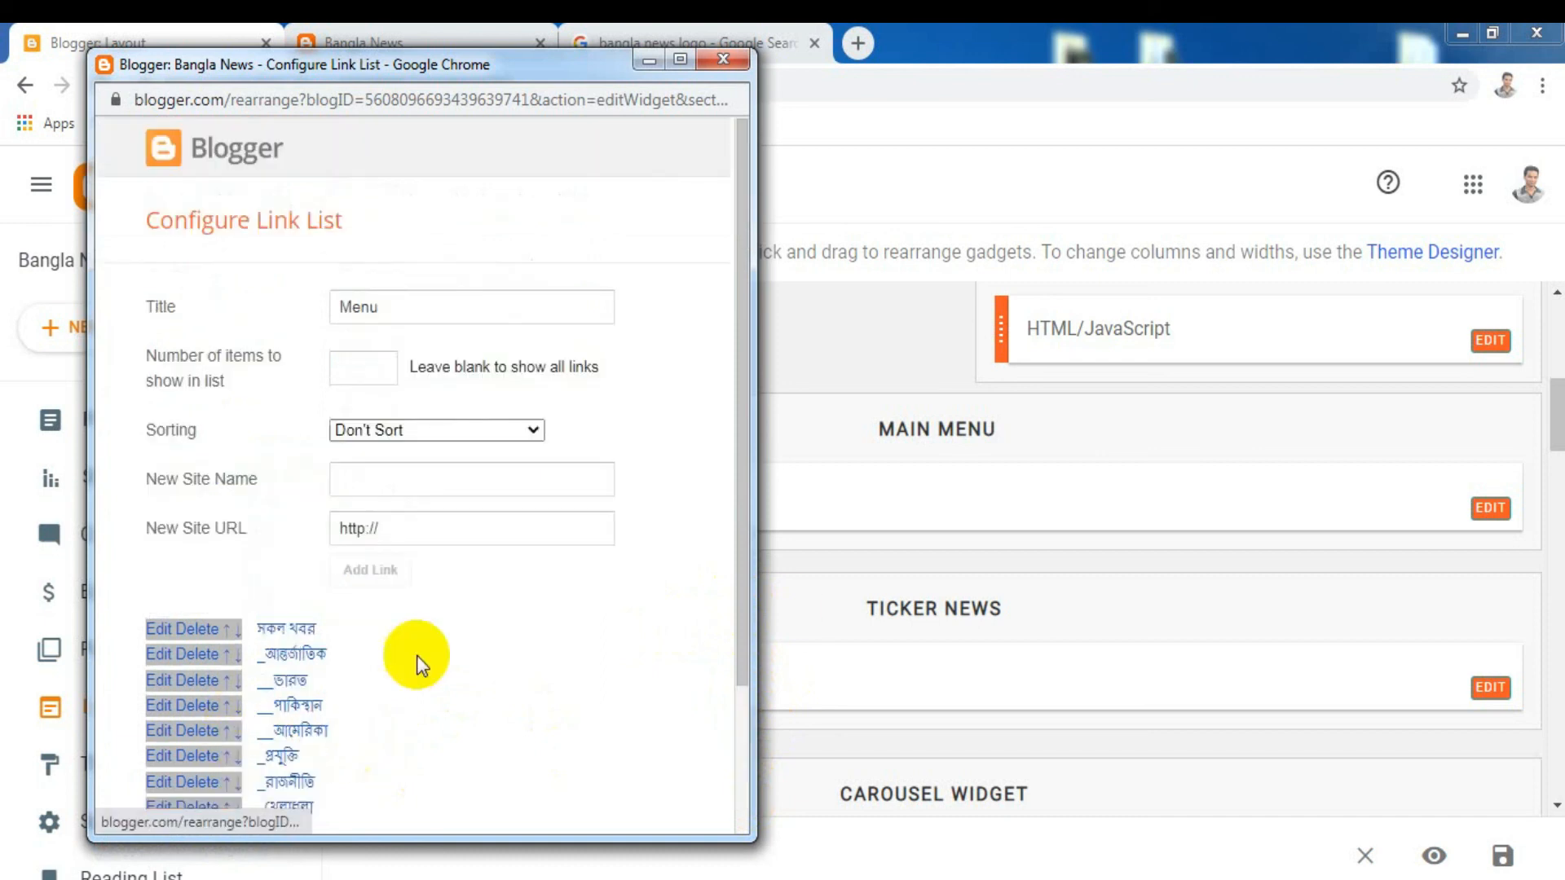
left_click_drag(746, 608, 775, 811)
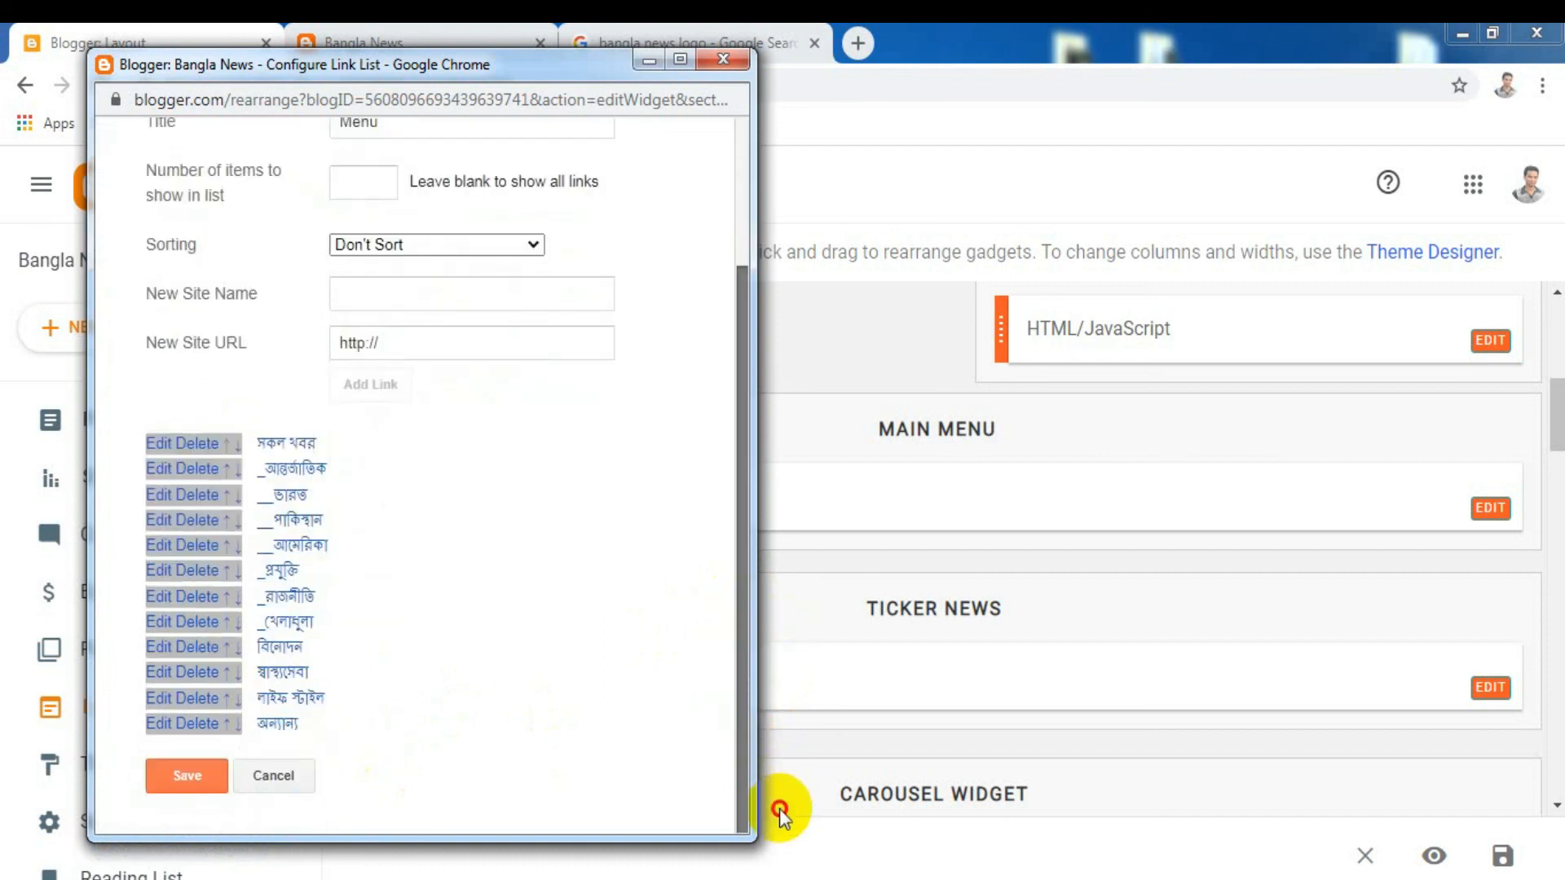
left_click(181, 776)
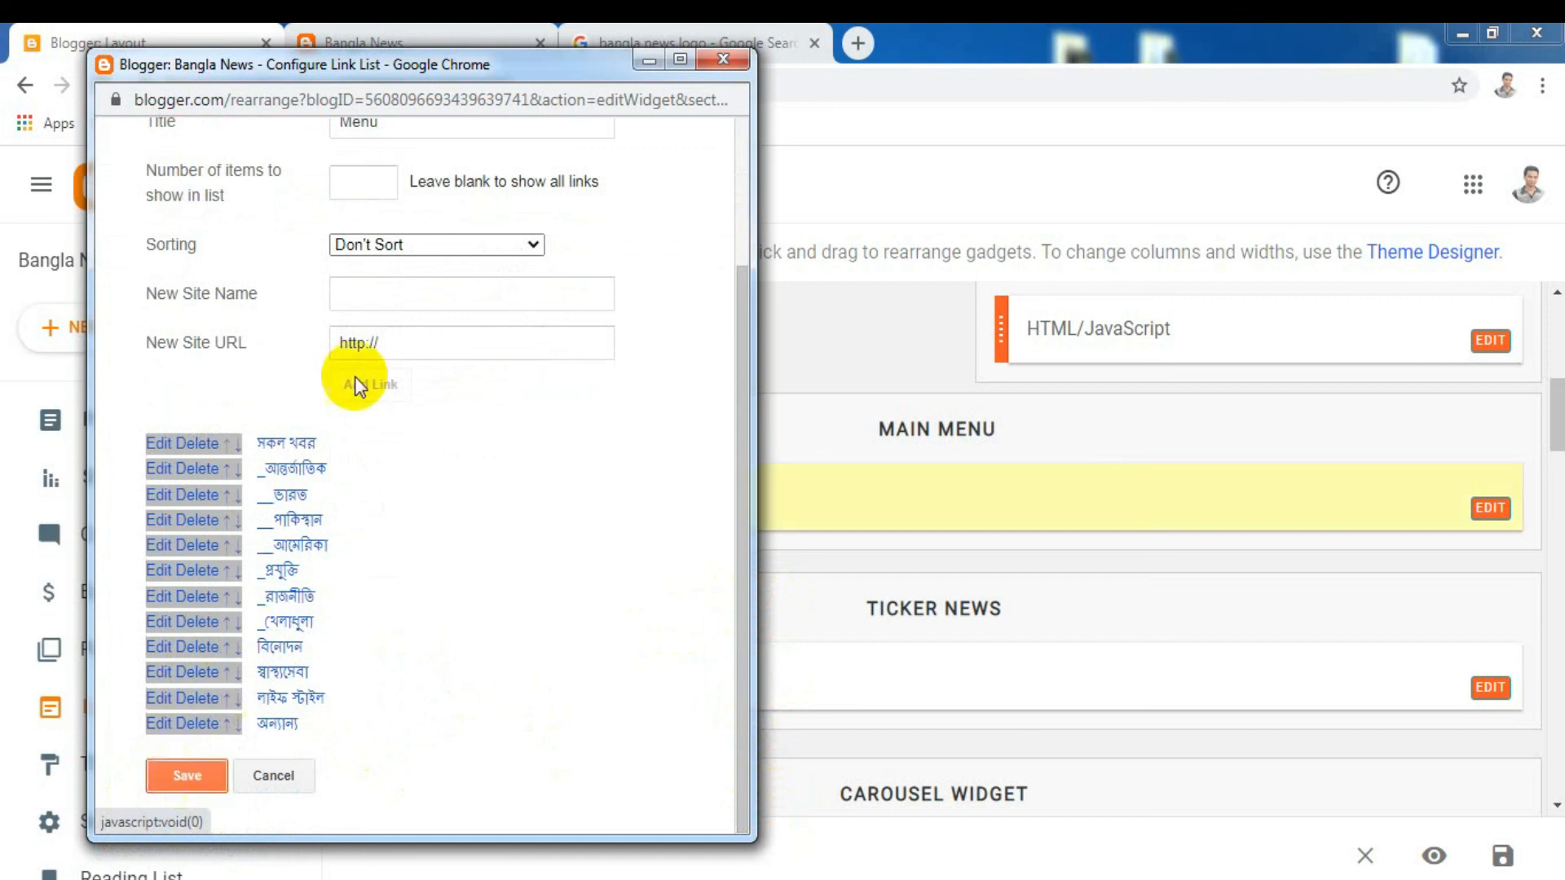
Refresh the live blog and check the "অন্যান্য" link's place in the main menu
left_click(394, 32)
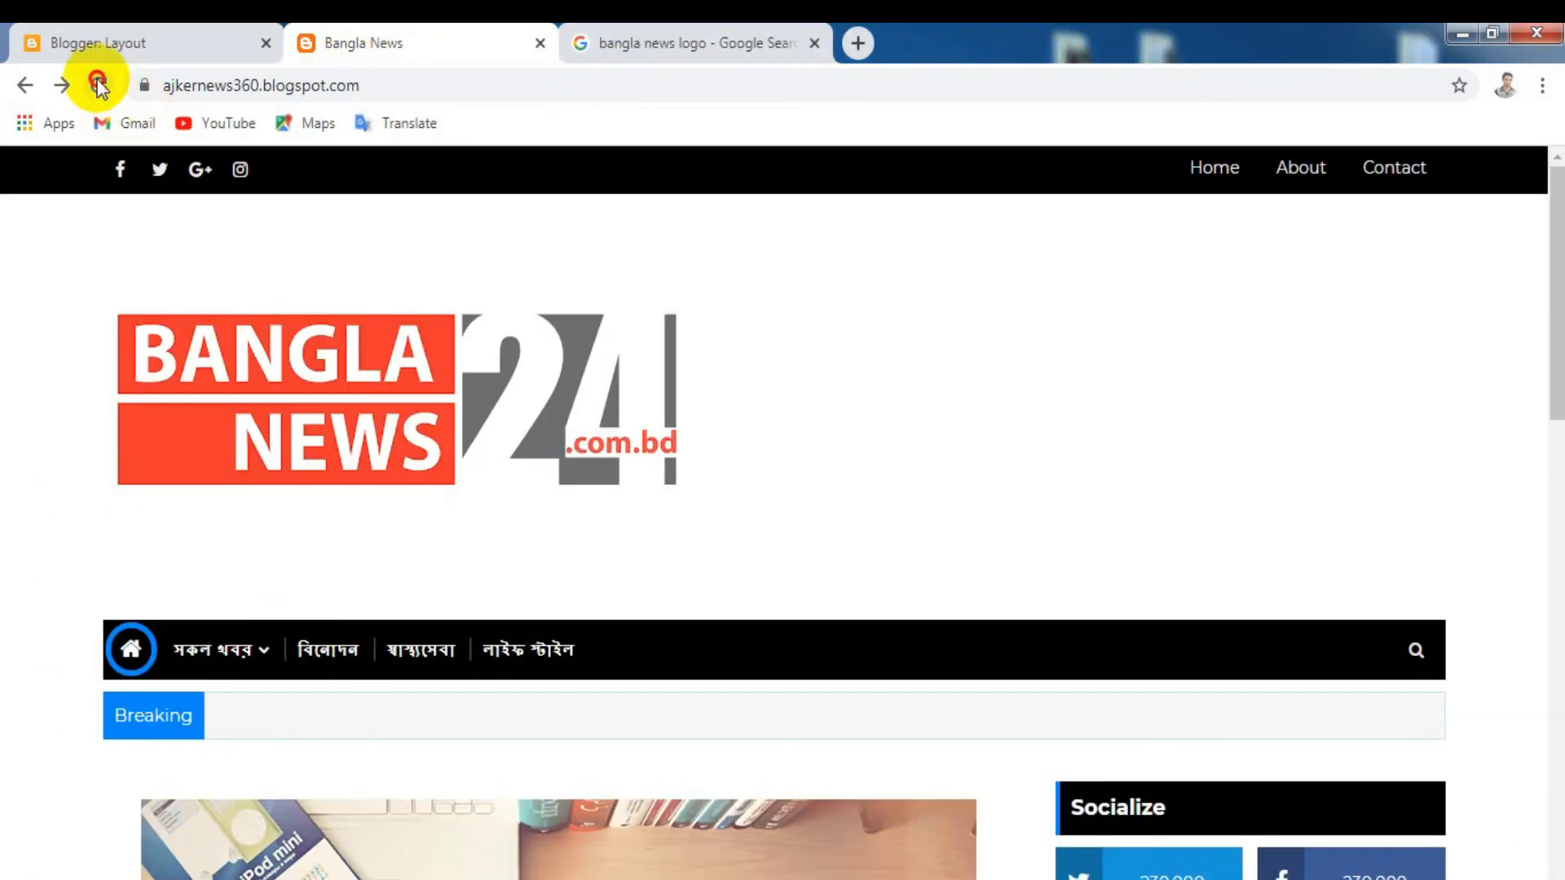
left_click(98, 85)
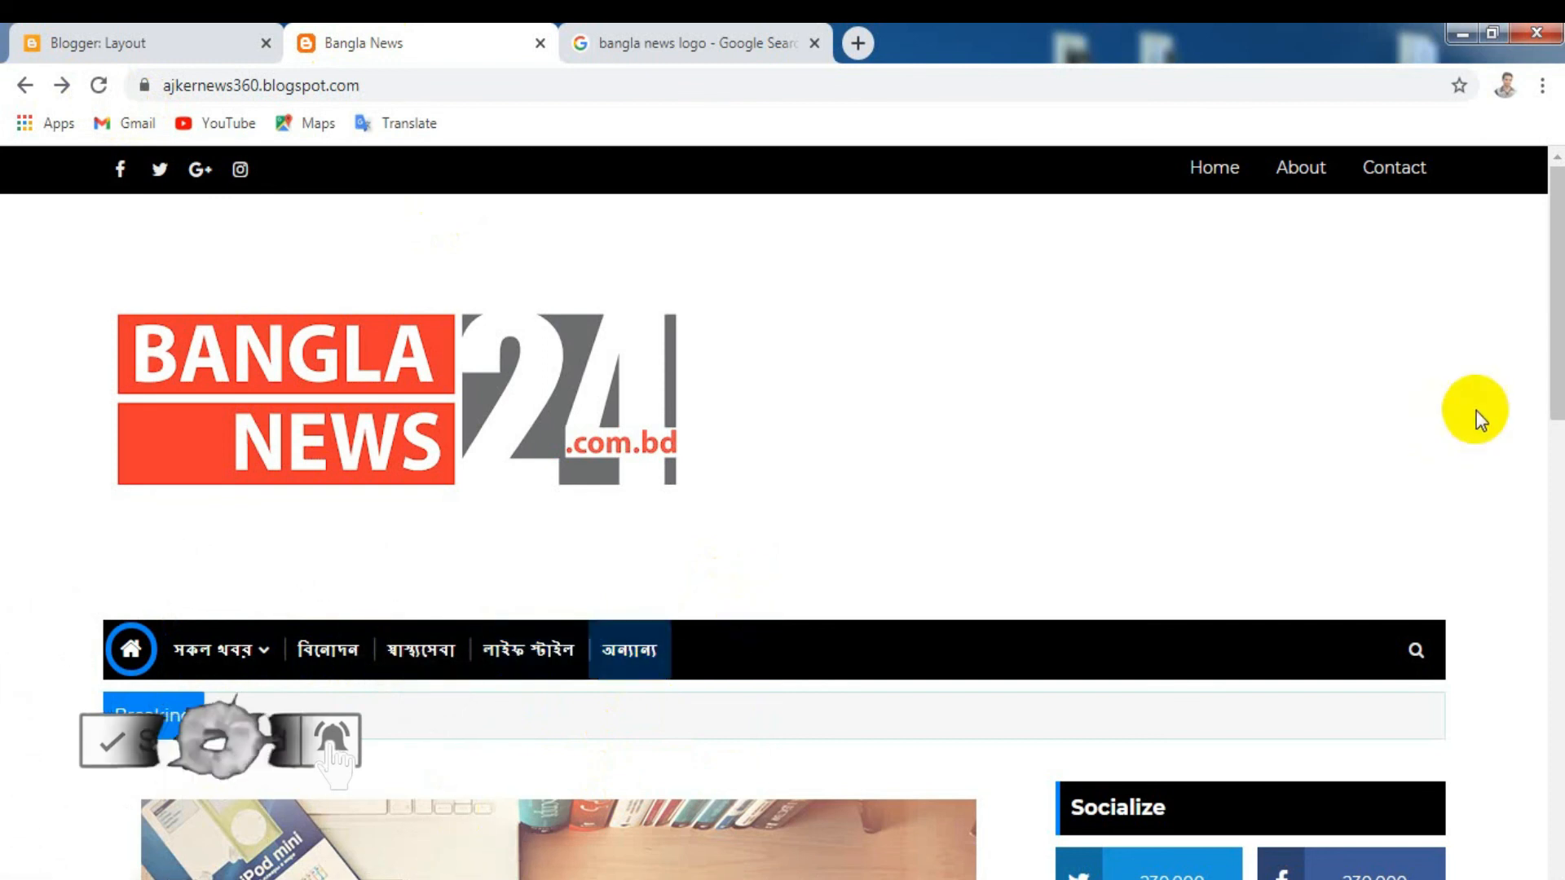
left_click_drag(1558, 414, 1540, 464)
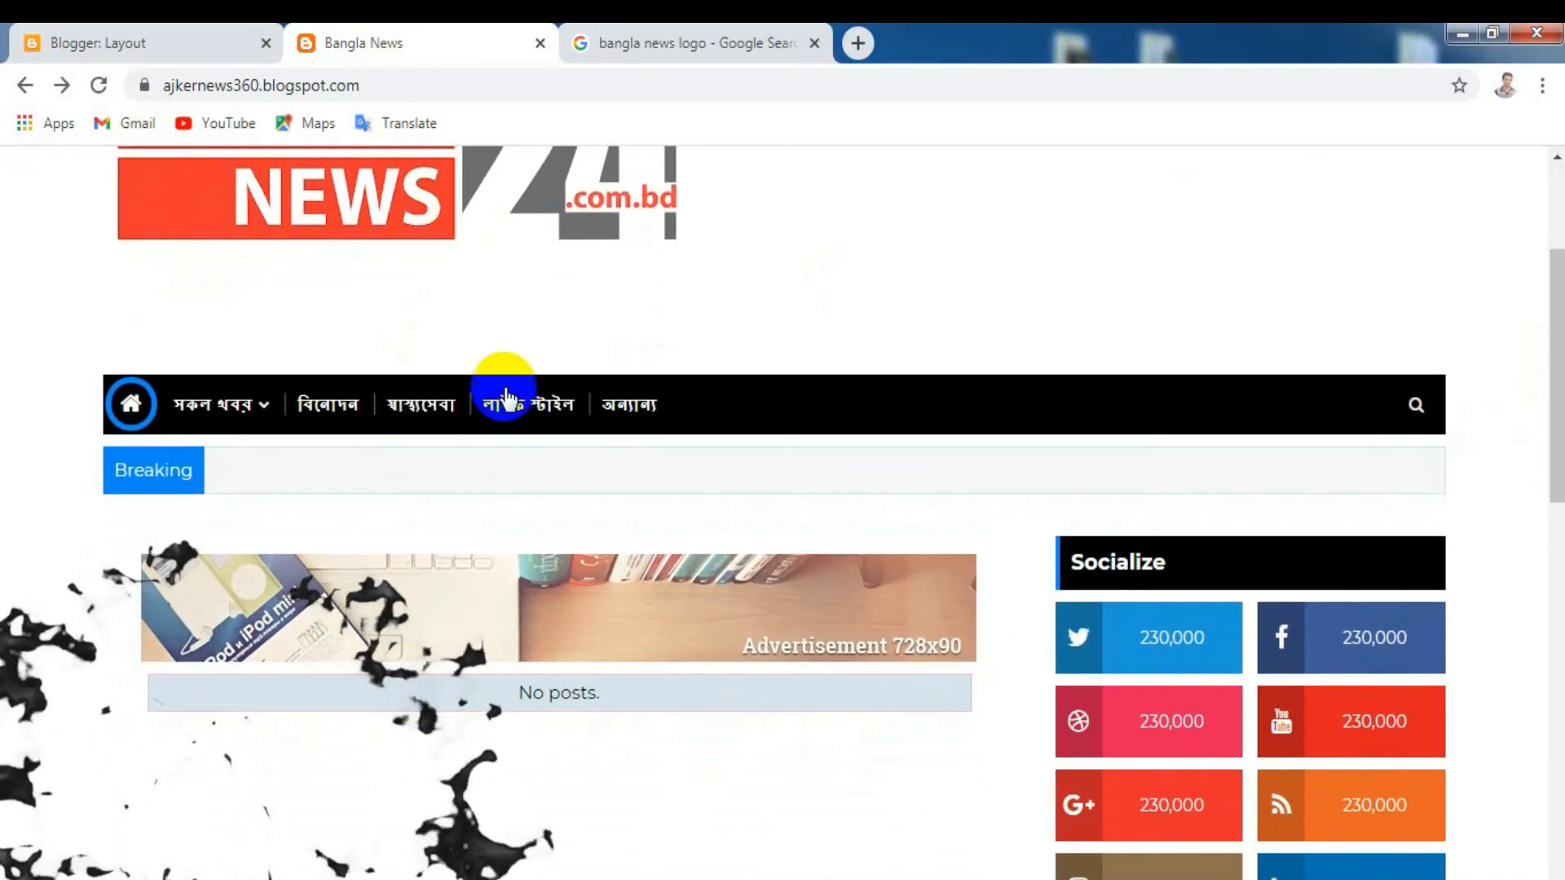